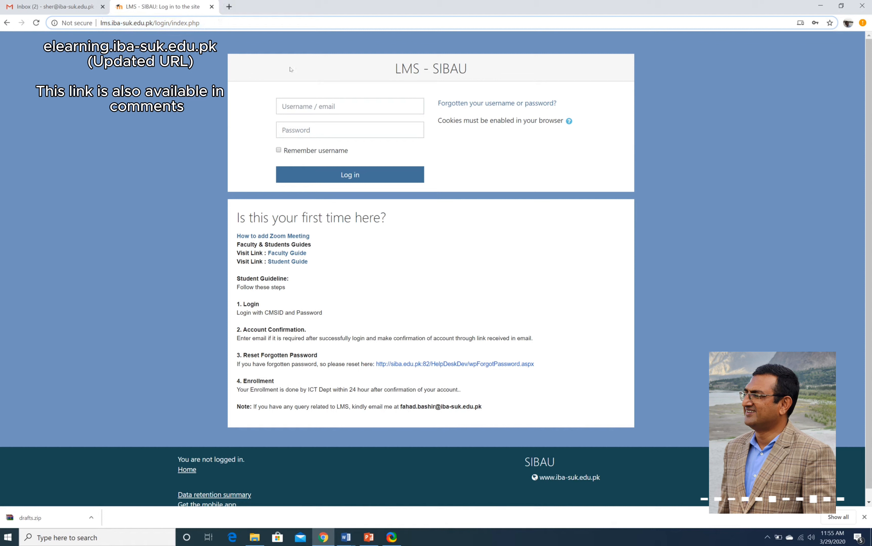
View the forgotten username or password page with its search by username and e-mail address, and return to the login page.
click(313, 106)
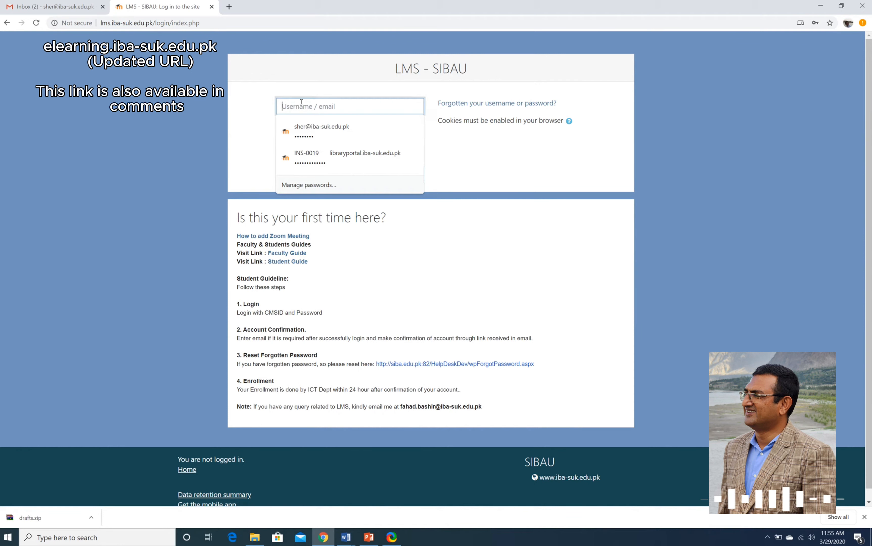
click(504, 161)
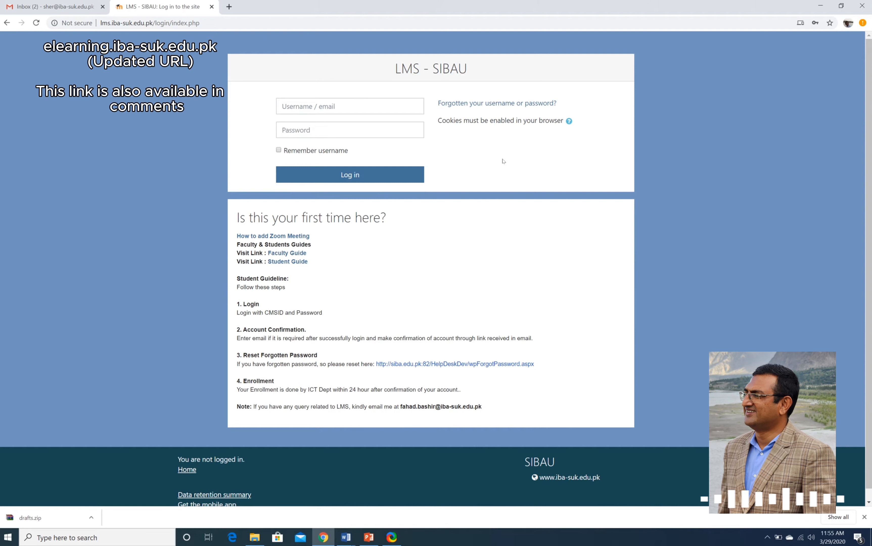
click(515, 104)
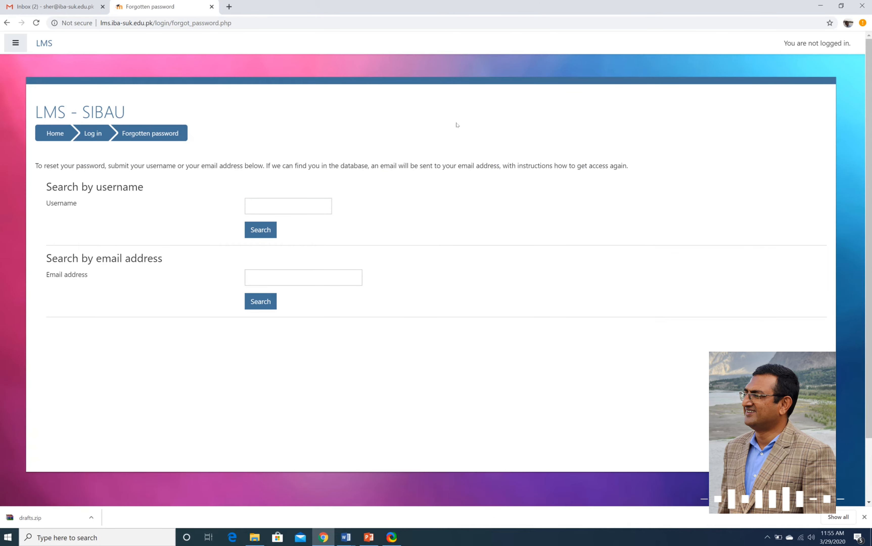
click(268, 280)
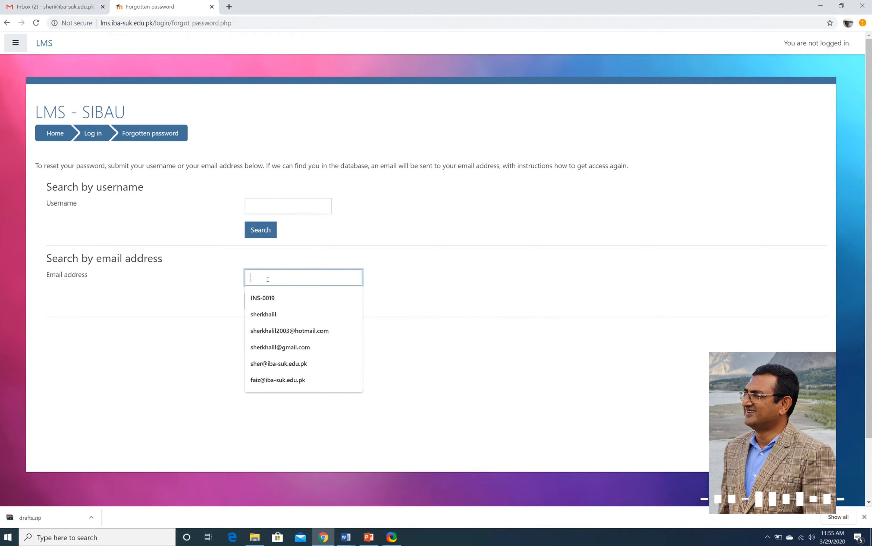
click(153, 281)
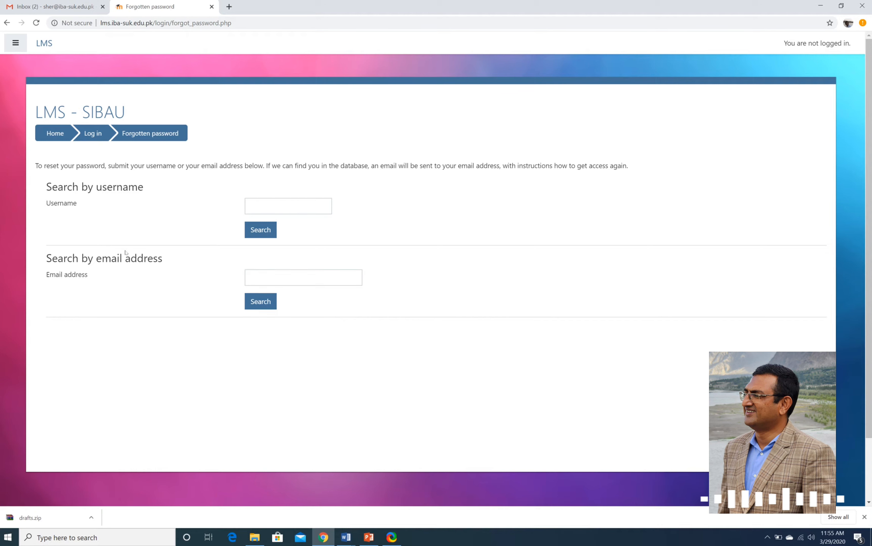
click(7, 23)
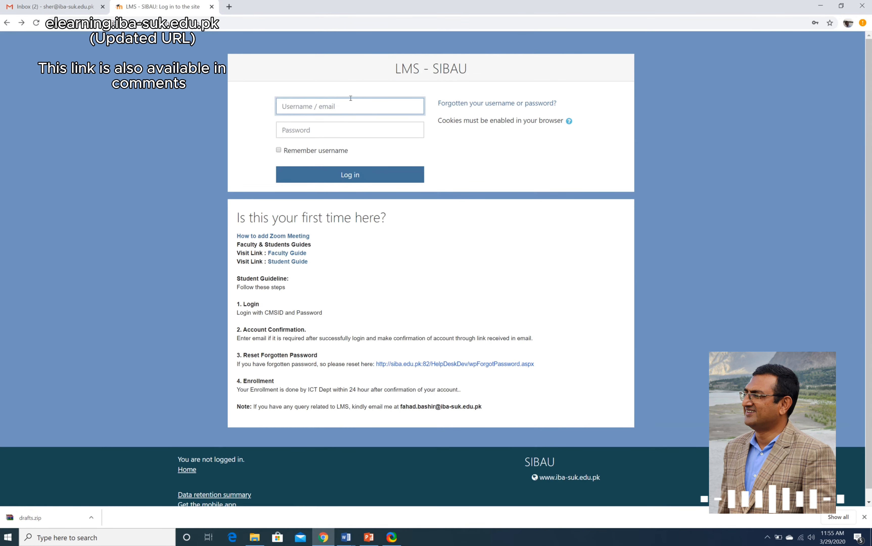
Log in to the LMS by filling the username and password fields with the saved e-mail account's credentials.
click(347, 103)
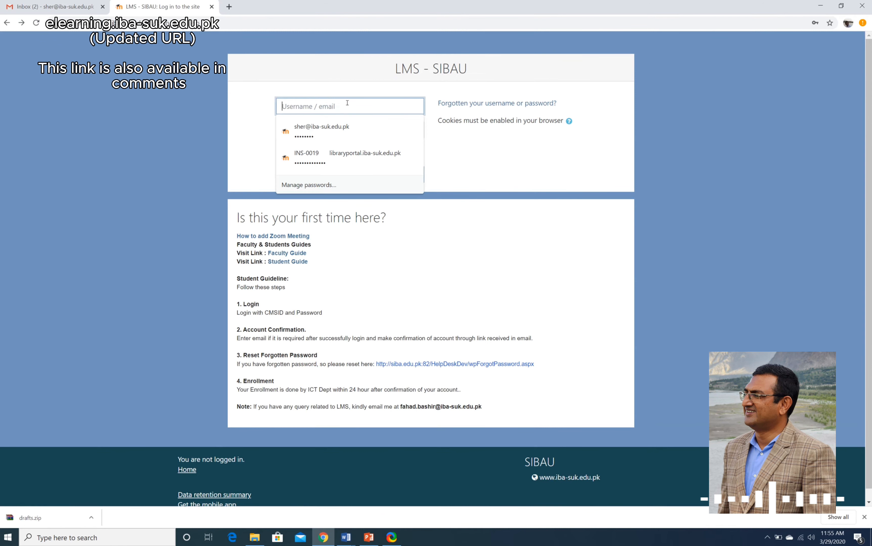
click(337, 132)
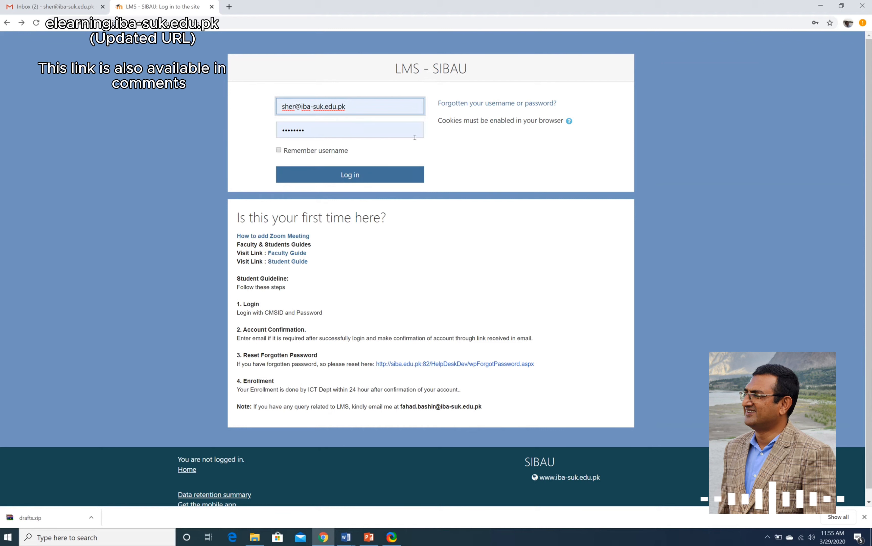
click(353, 105)
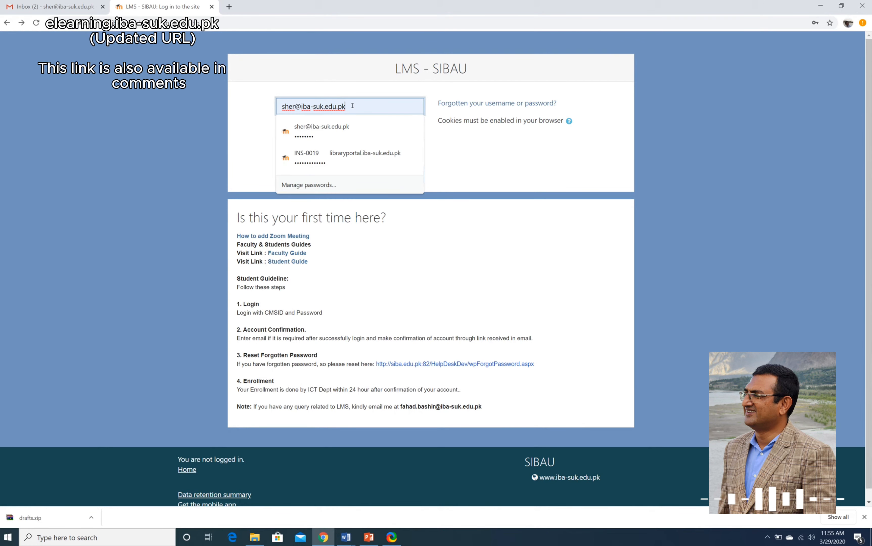
click(490, 153)
click(372, 173)
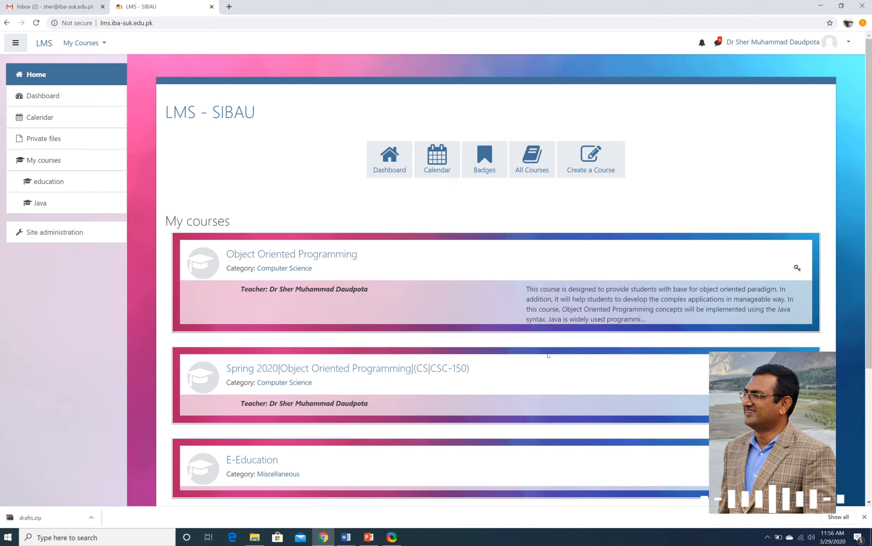
Open the Object Oriented Programming course from the My courses list on the home page.
scroll(548, 356, down, 5)
scroll(548, 356, up, 5)
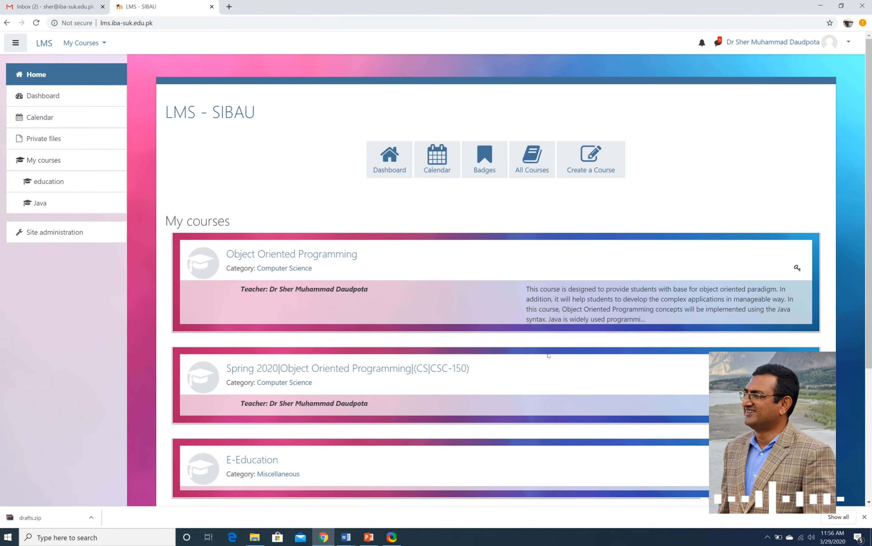
scroll(548, 356, down, 2)
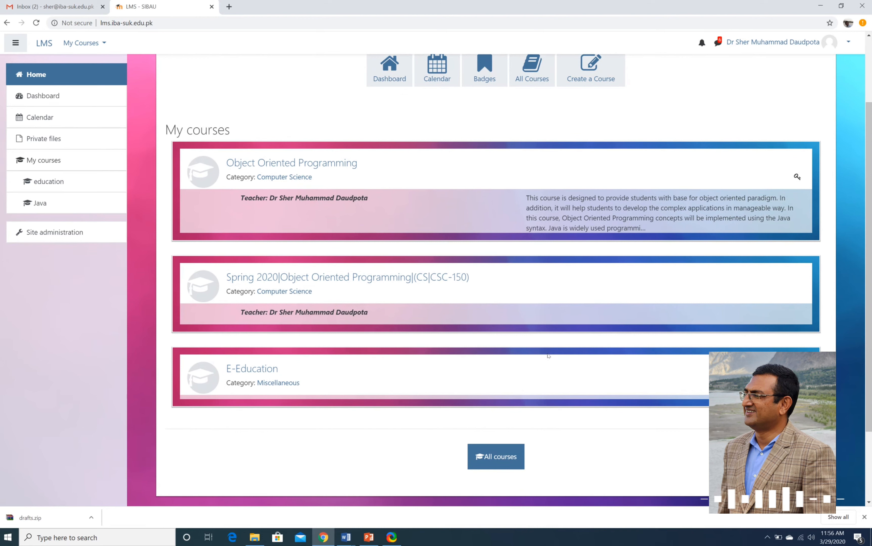
click(335, 169)
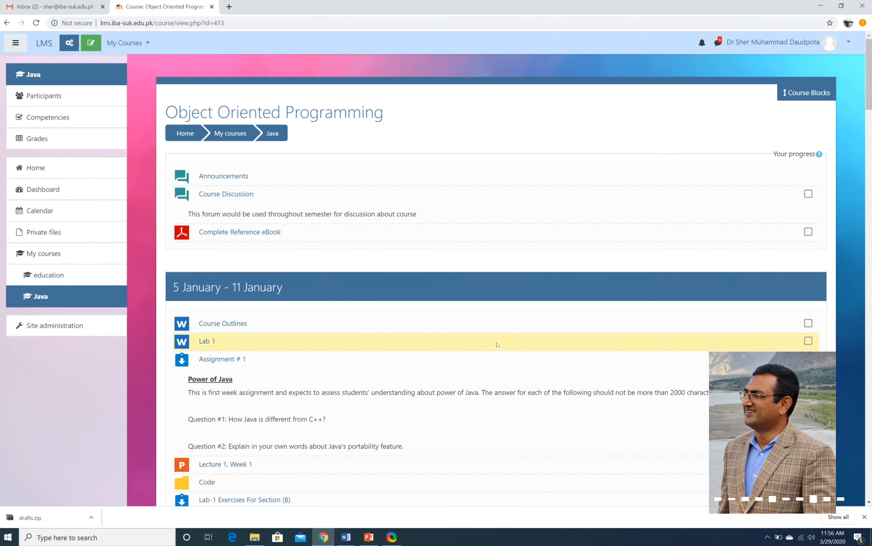
Look through the course's weekly sections from 5 January - 11 January to 26 April - 2 May and return to the beginning.
scroll(497, 344, down, 2)
scroll(497, 344, down, 3)
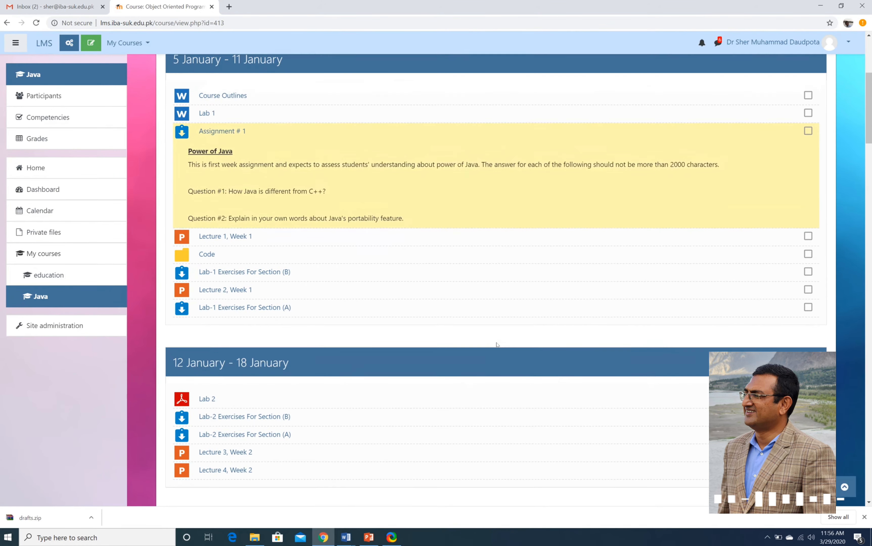
scroll(497, 344, down, 5)
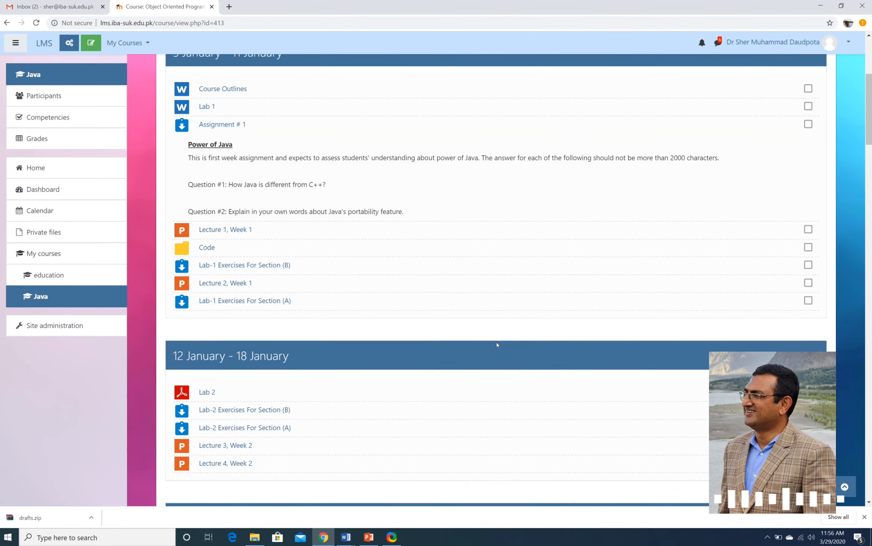
scroll(497, 344, down, 8)
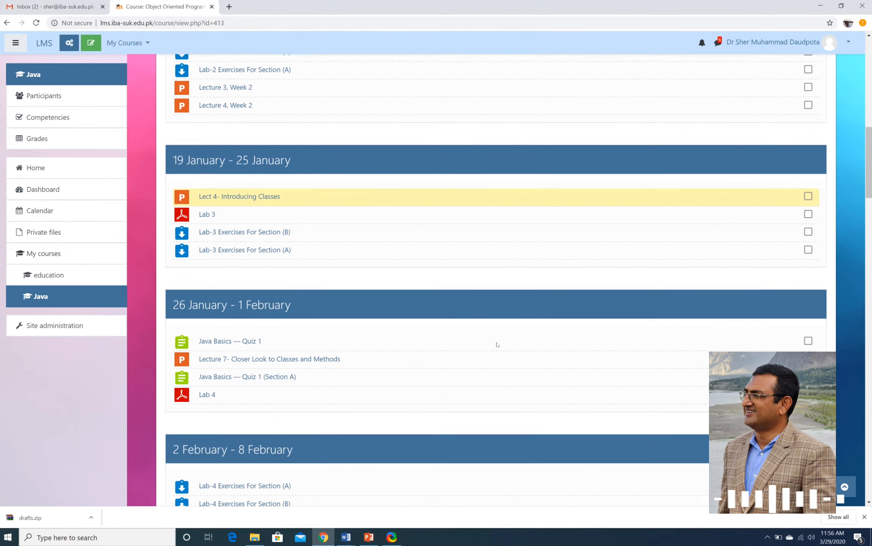
scroll(497, 344, down, 1)
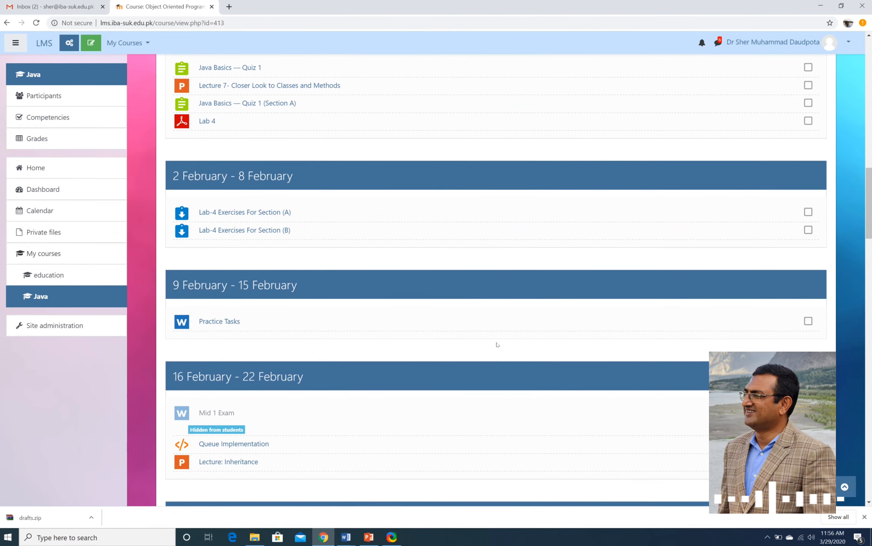
scroll(497, 344, down, 14)
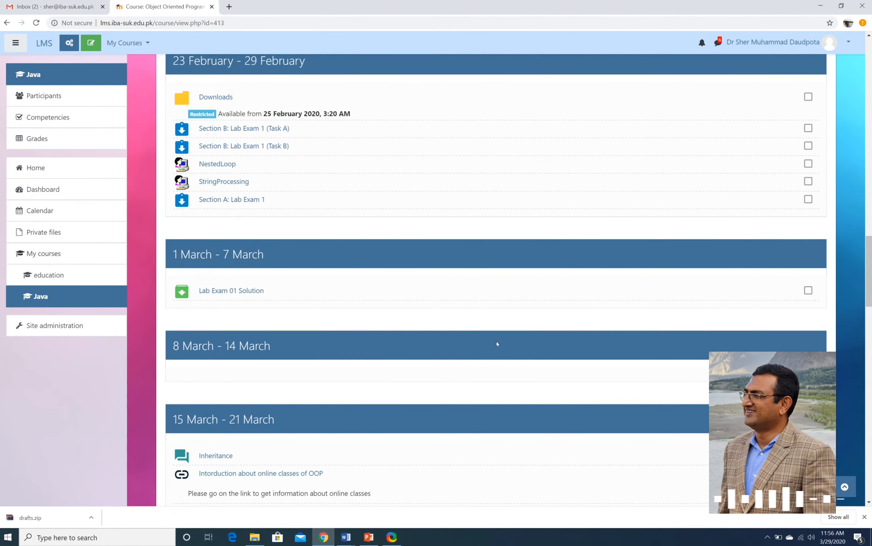
scroll(497, 344, down, 9)
scroll(497, 344, down, 20)
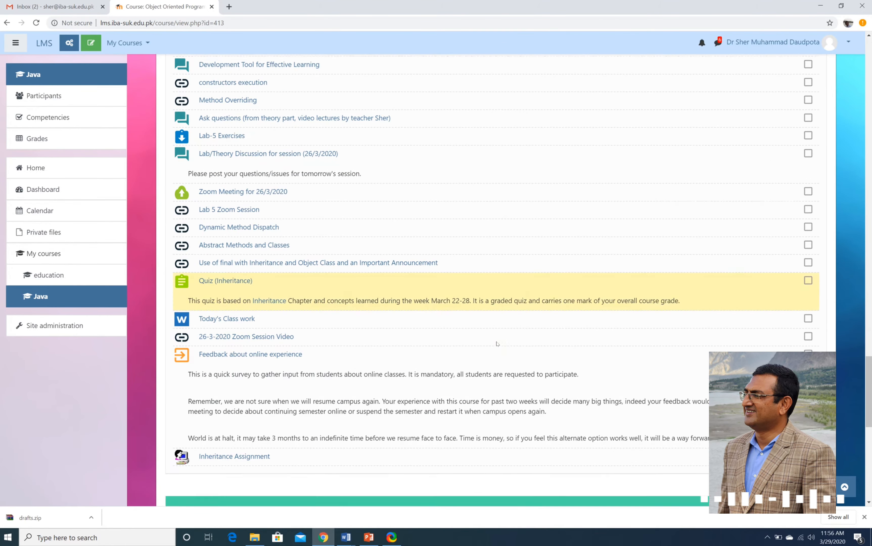
scroll(497, 344, down, 8)
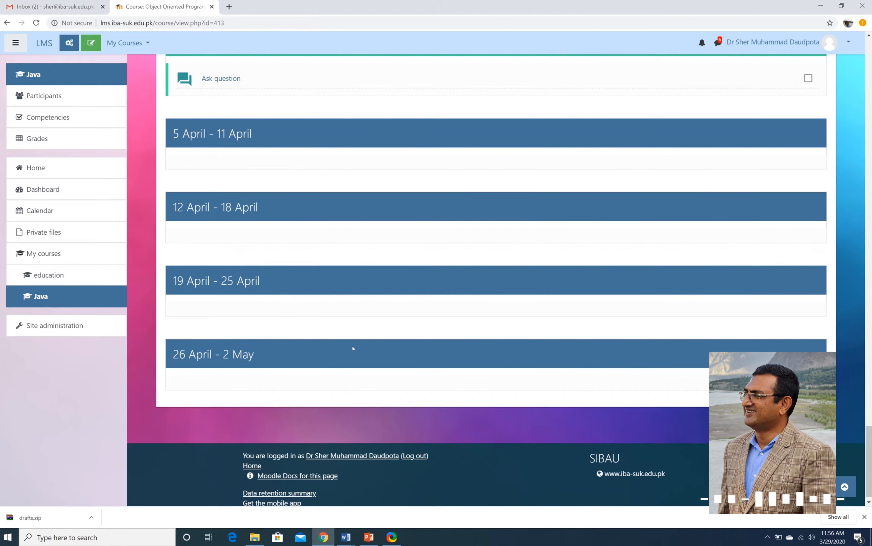
scroll(354, 348, up, 3)
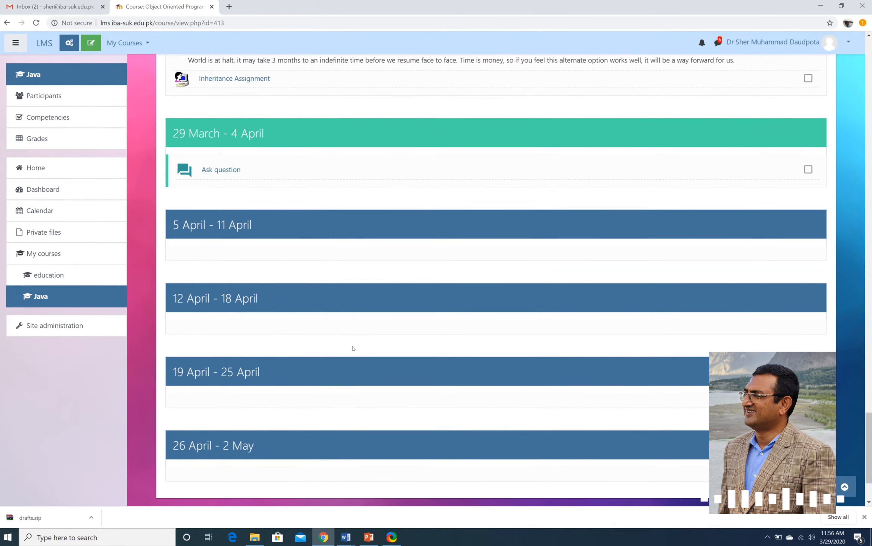
scroll(353, 348, down, 1)
scroll(353, 349, down, 3)
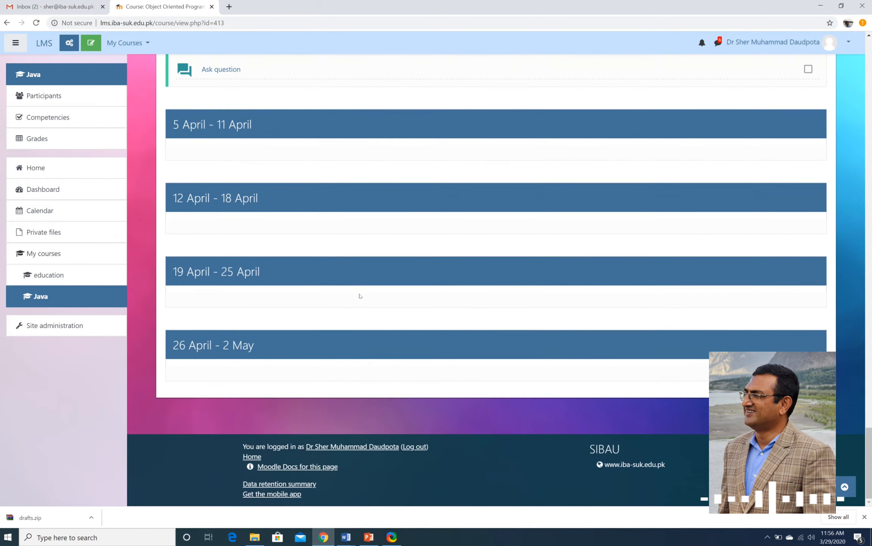
scroll(366, 296, up, 20)
scroll(367, 296, up, 20)
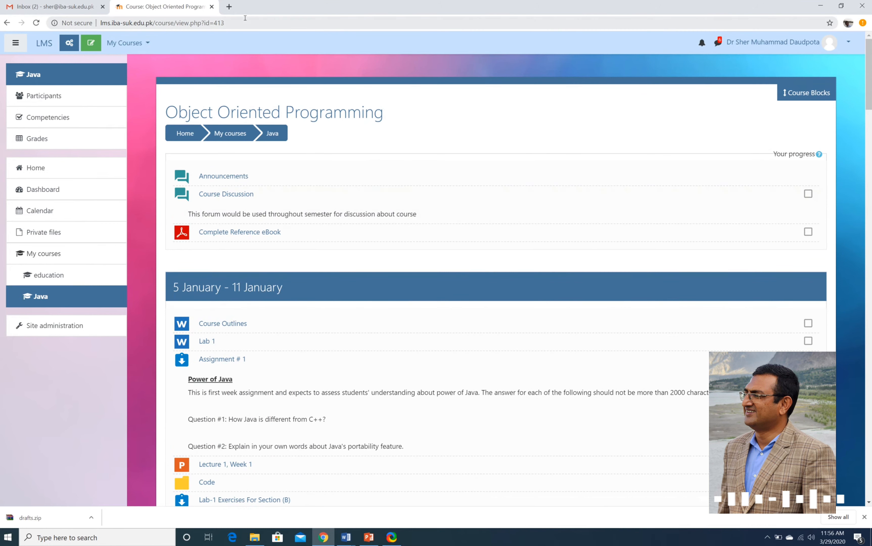
Turn editing on for the Object Oriented Programming course and go to the 29 March - 4 April section.
click(92, 45)
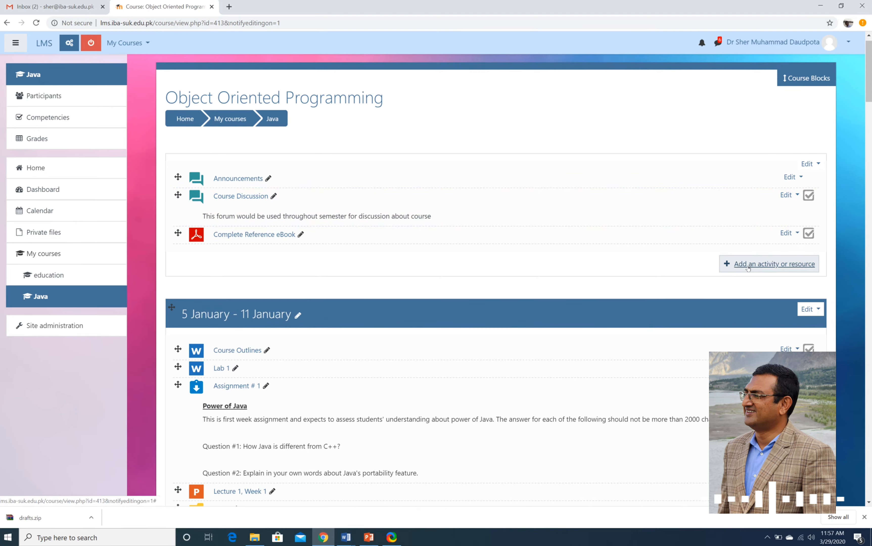
scroll(748, 268, down, 5)
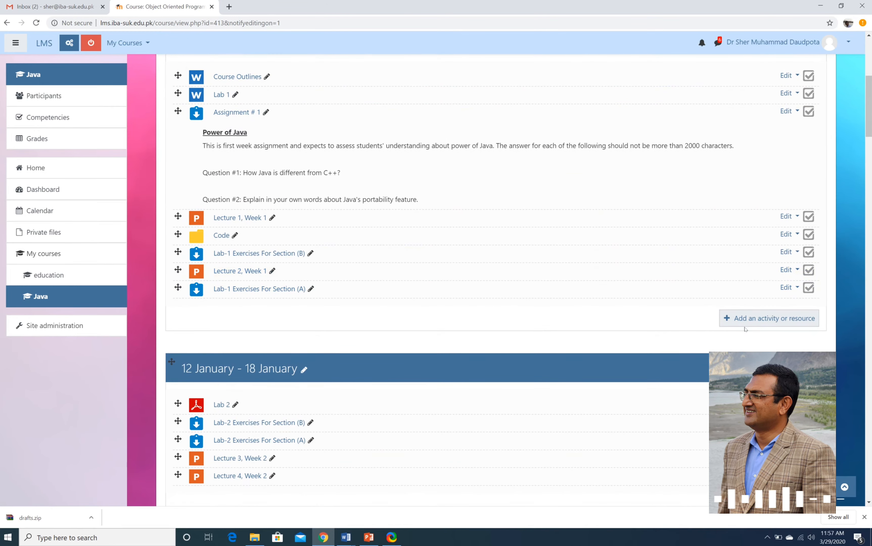
scroll(738, 347, down, 5)
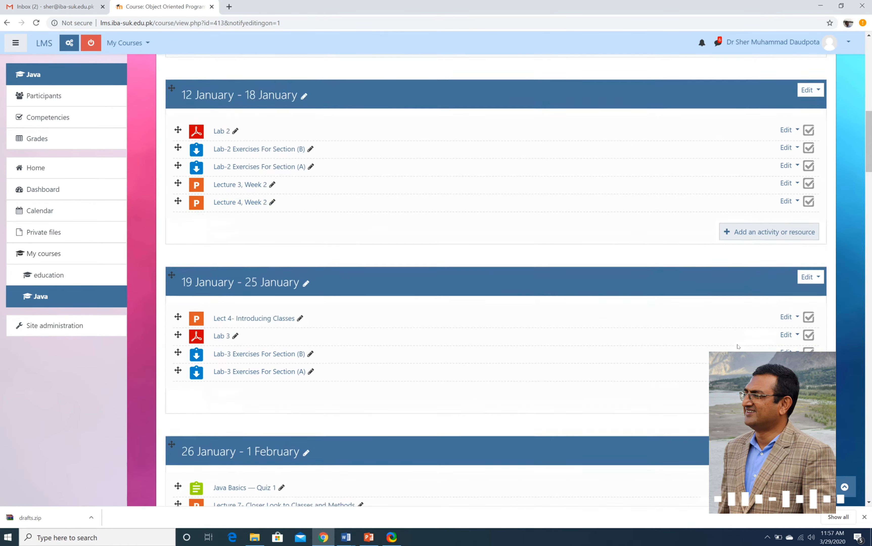
scroll(738, 346, down, 7)
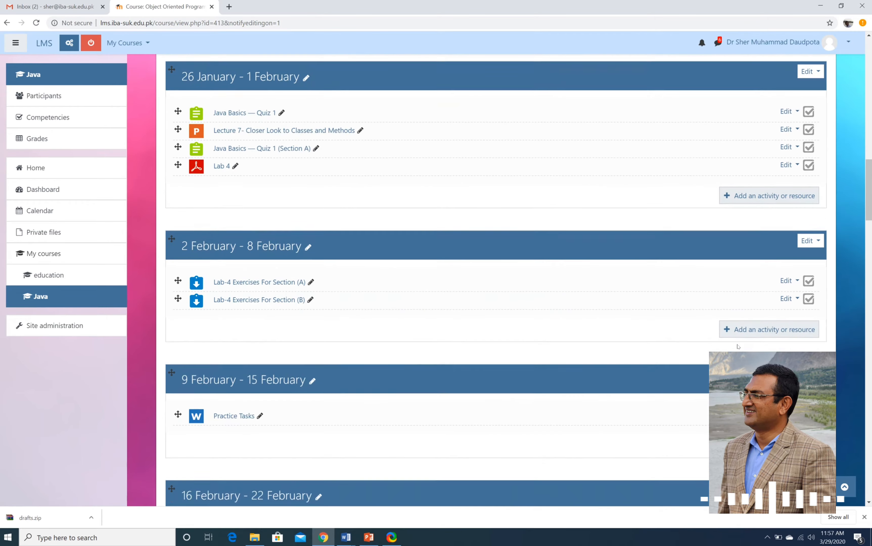
scroll(738, 347, down, 20)
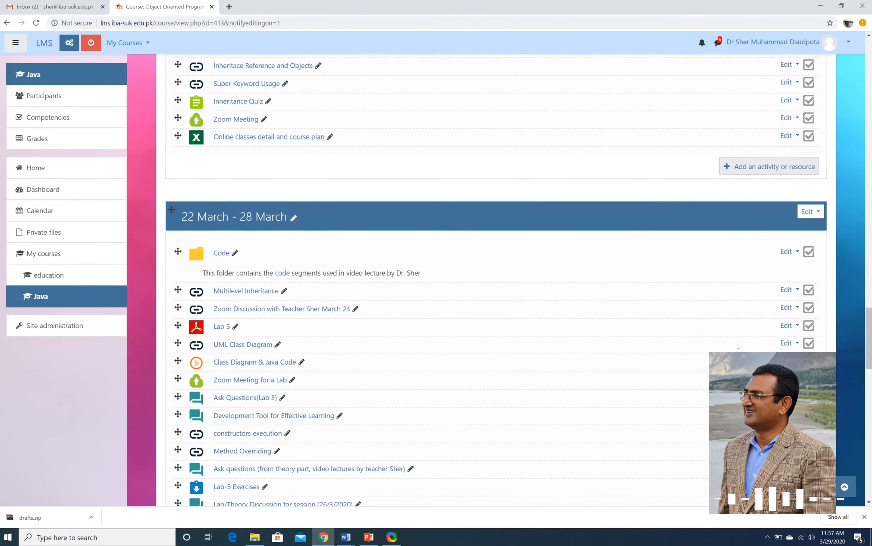
scroll(738, 347, down, 14)
scroll(738, 347, up, 2)
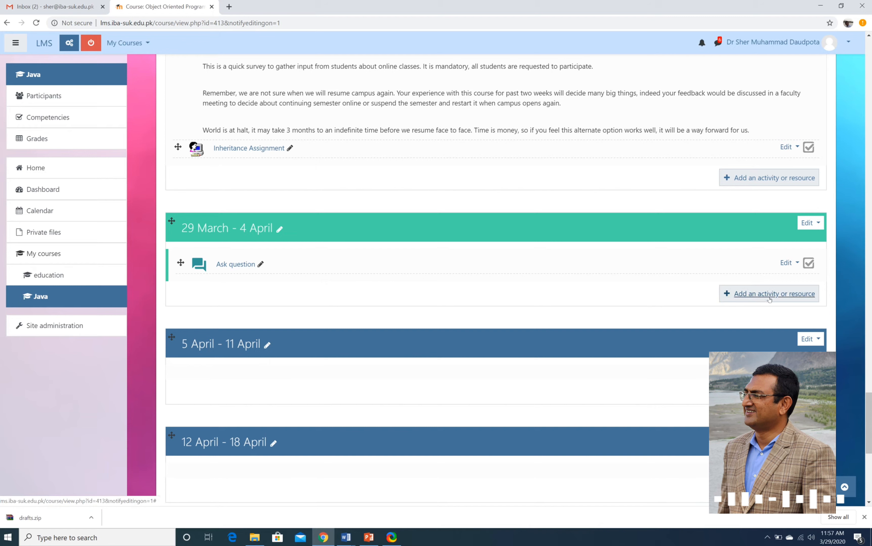
Review the activities and resources in the 15 March - 21 March and 22 March - 28 March sections, and return to 29 March - 4 April.
scroll(624, 275, up, 5)
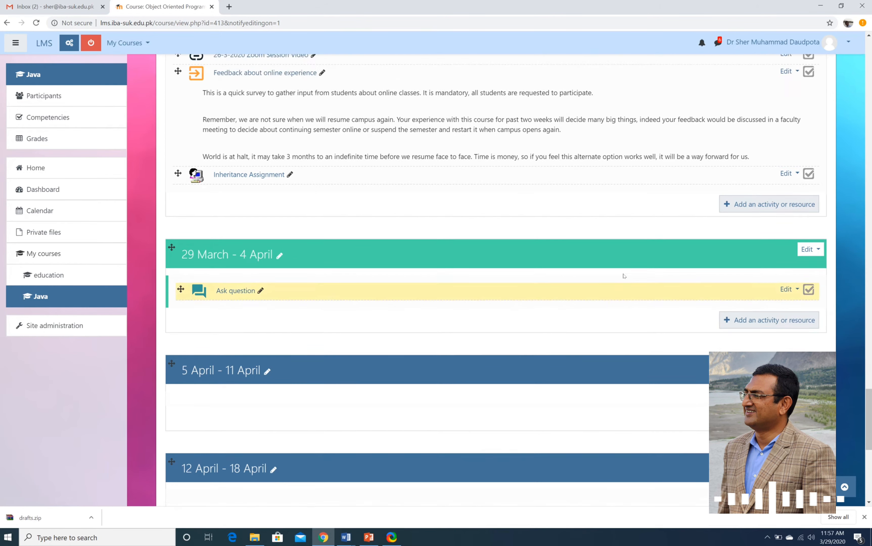
scroll(623, 274, up, 11)
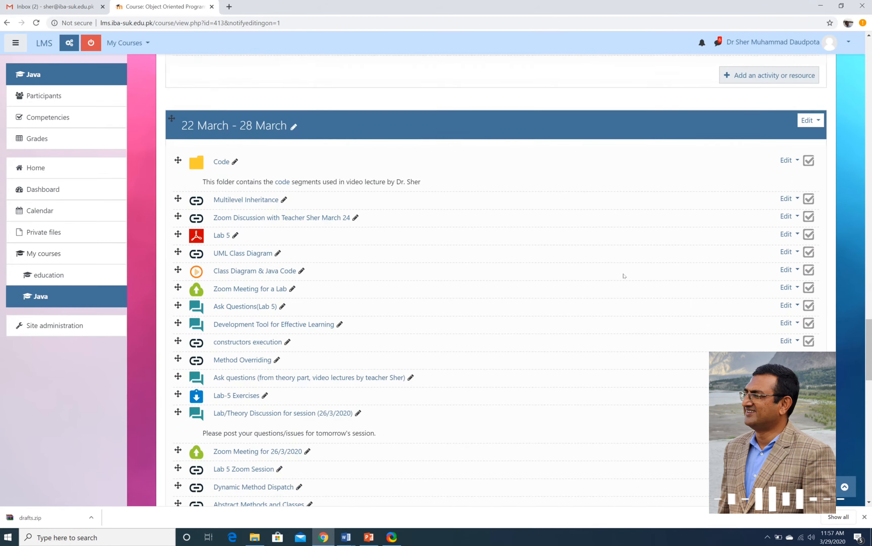
scroll(624, 275, up, 9)
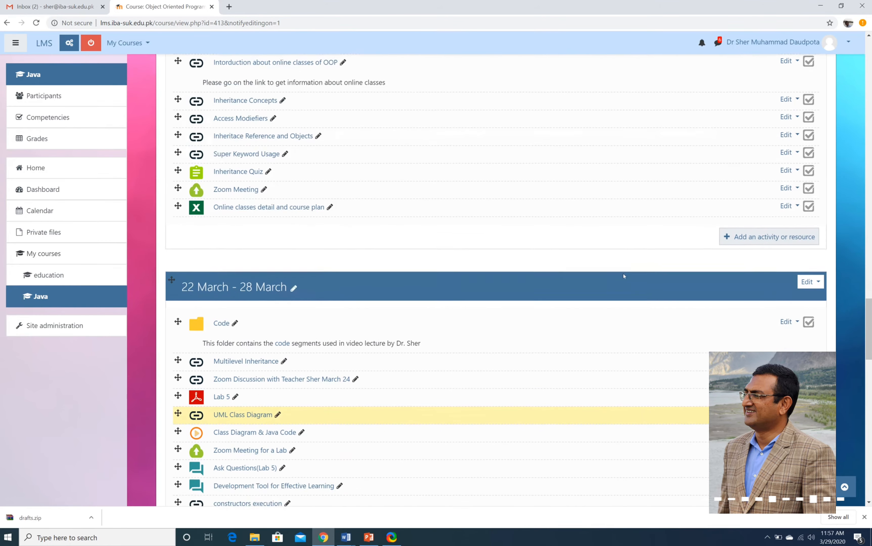
scroll(624, 275, down, 4)
scroll(624, 276, down, 15)
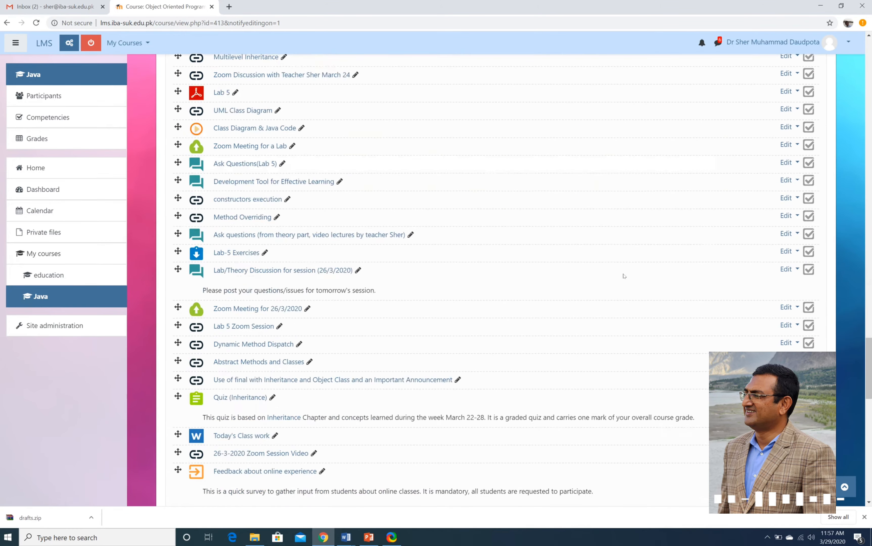
scroll(624, 276, down, 11)
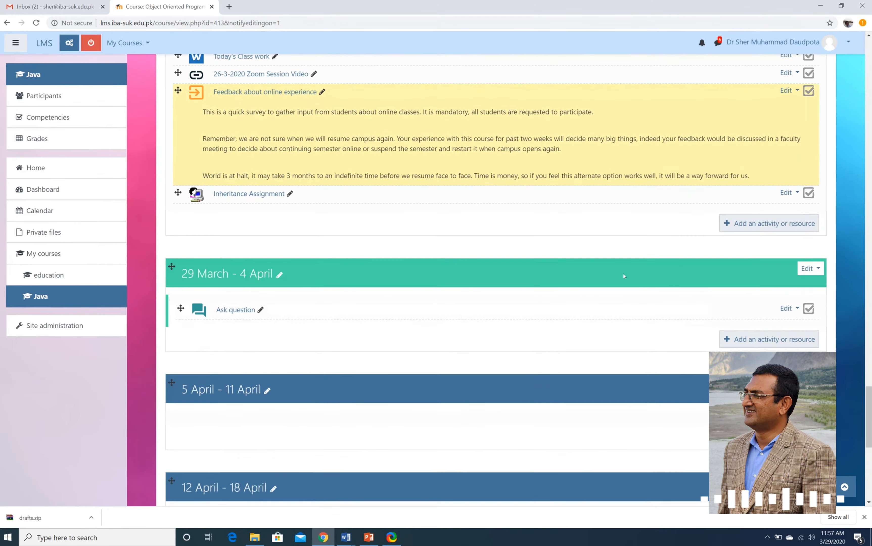
scroll(624, 276, up, 1)
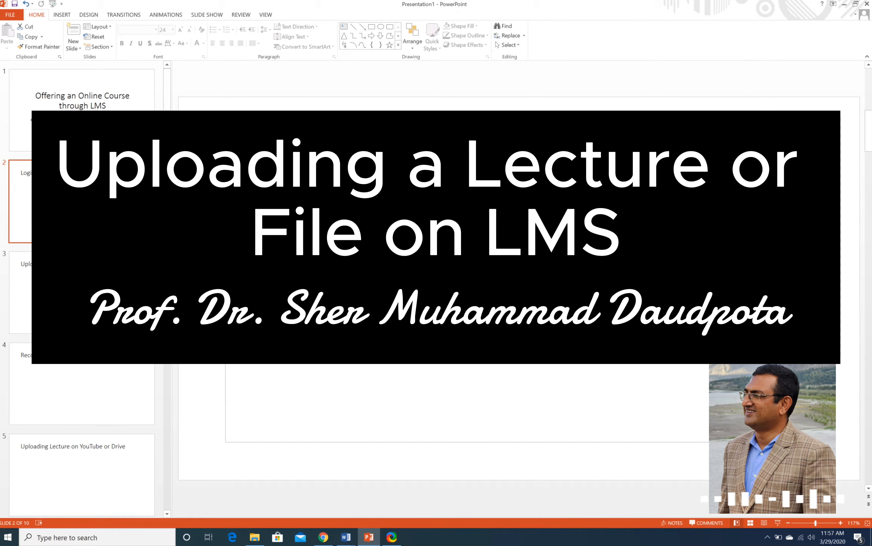
From the presentation's third slide, switch to the LMS in Chrome and start a new File resource in the 29 March - 4 April section.
click(87, 292)
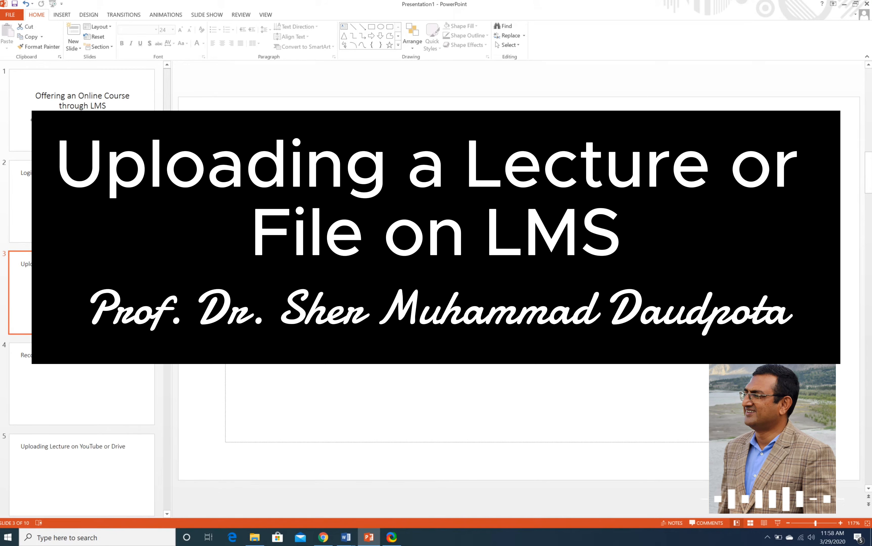
key(alt+Tab)
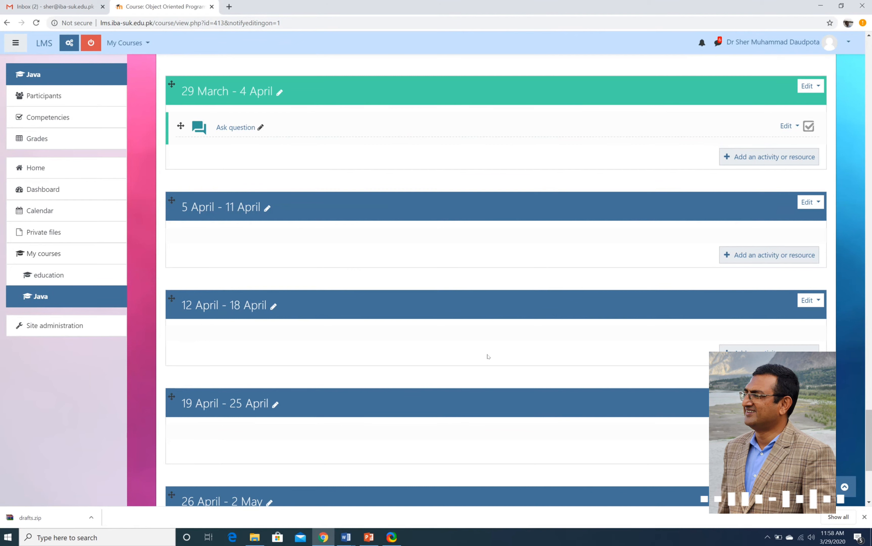
click(762, 160)
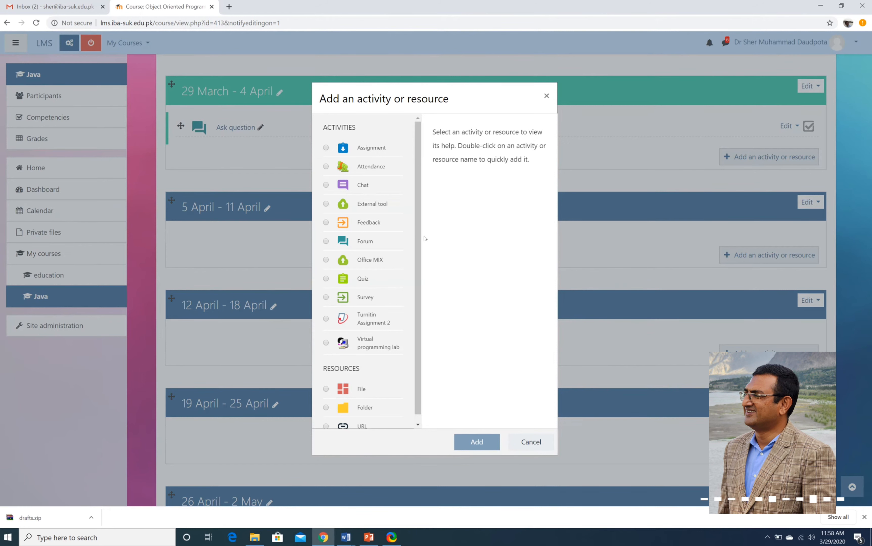
scroll(418, 238, down, 1)
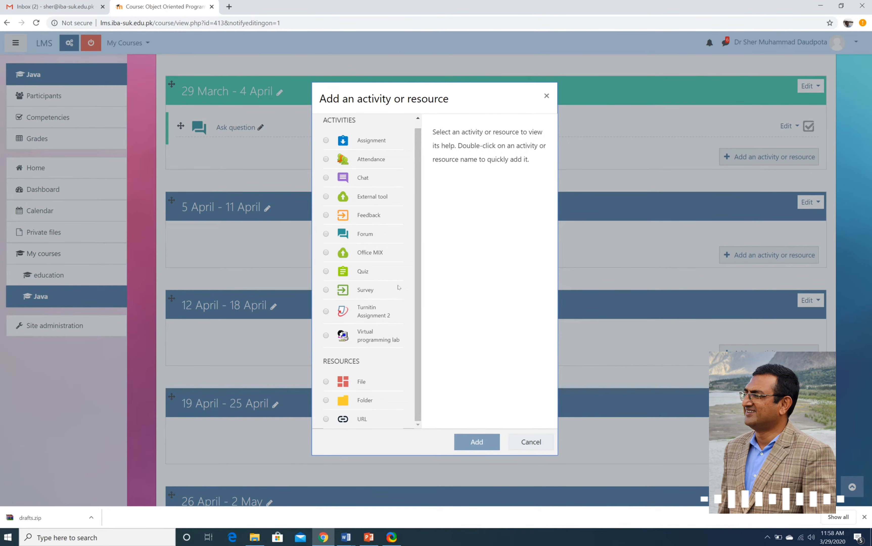
click(326, 382)
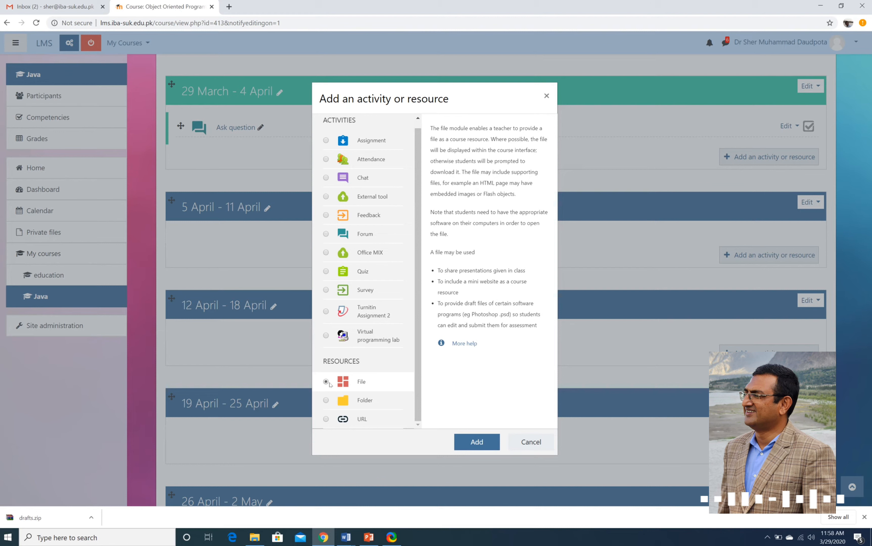
click(478, 442)
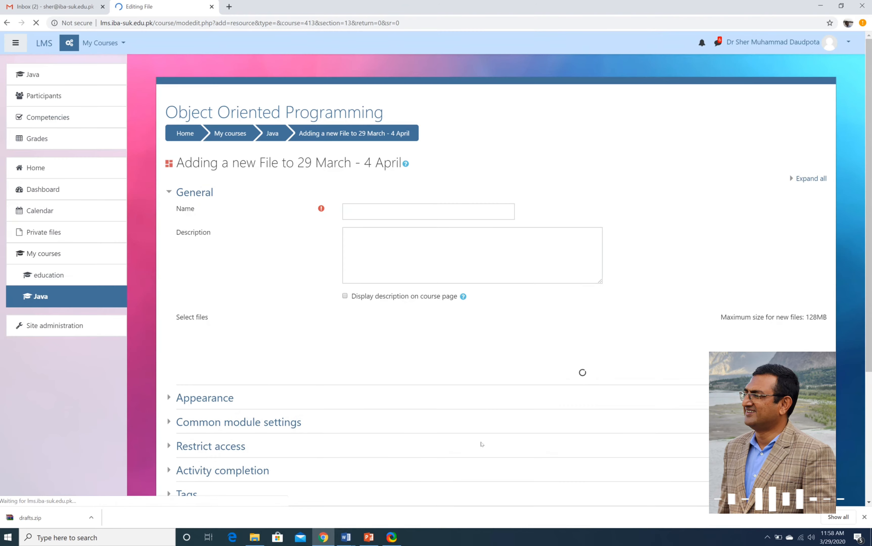
Name the new file resource "Lecture 1".
click(405, 210)
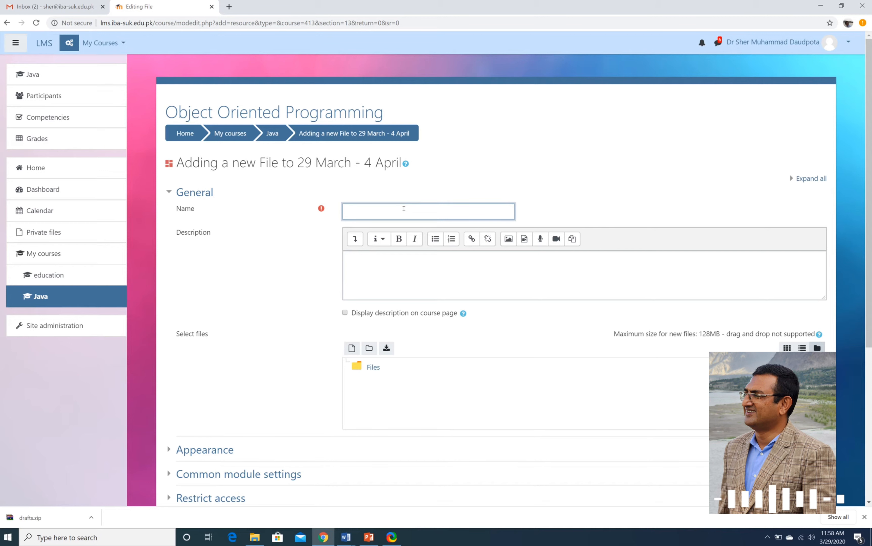
text(Lec)
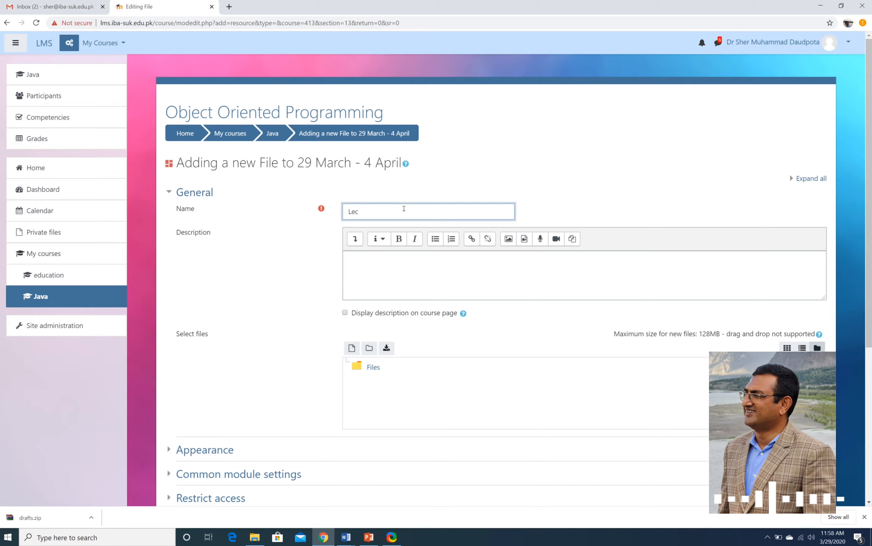
text(tuer)
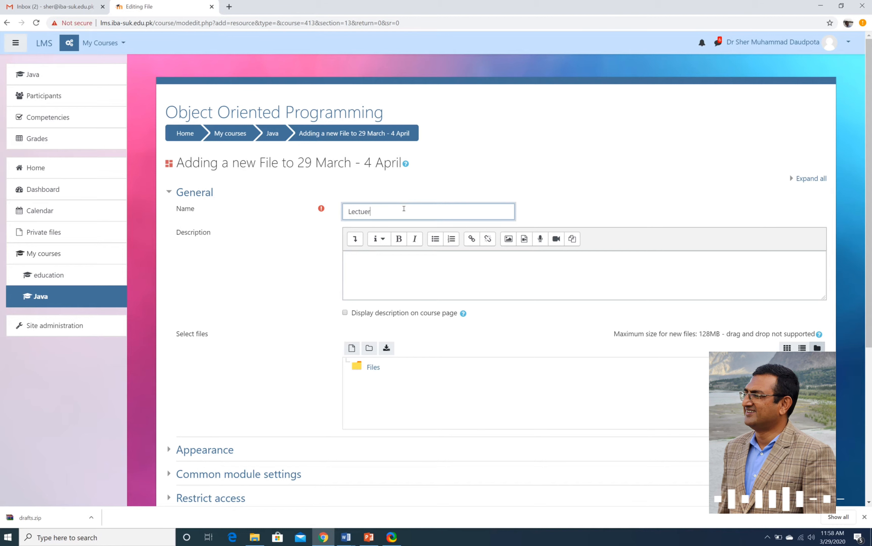
key(BackSpace)
key(BackSpace)
key(BackSpace)
key(BackSpace)
text(ture 1)
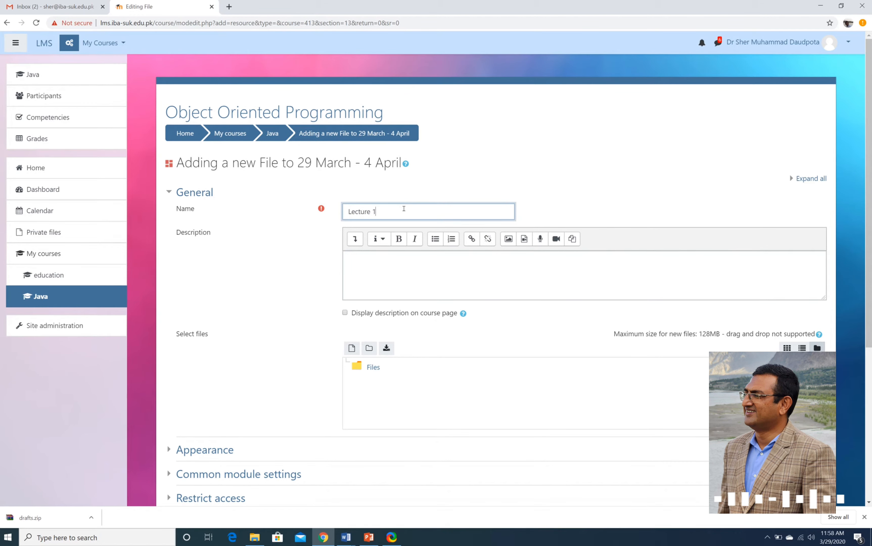
Enter the description "This is just a test lecture that I am uploading for faculty understanding.".
click(374, 274)
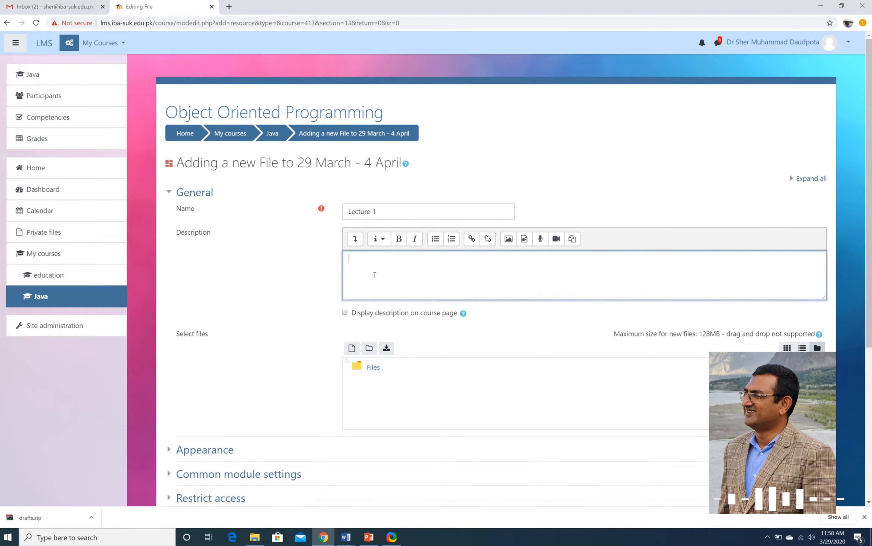
text(Thi)
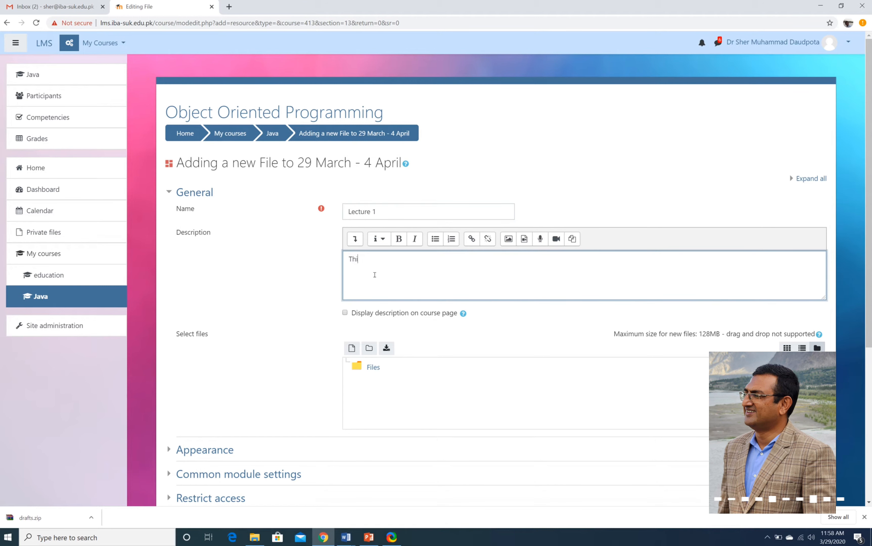
text(s is just a )
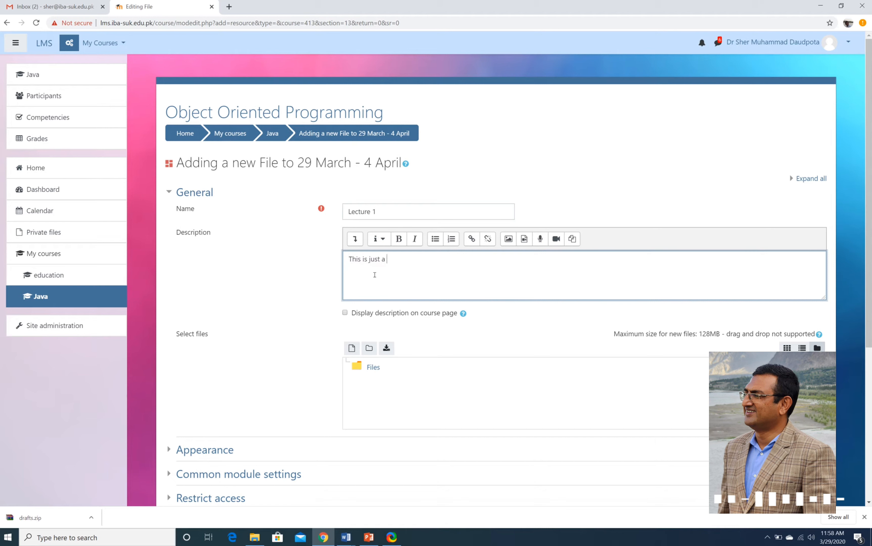
text(test lecture )
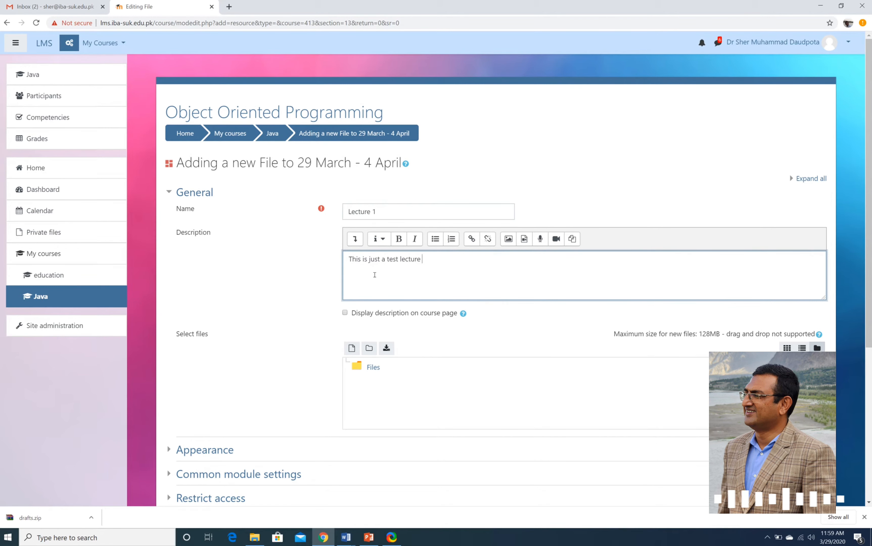
text(that I am up)
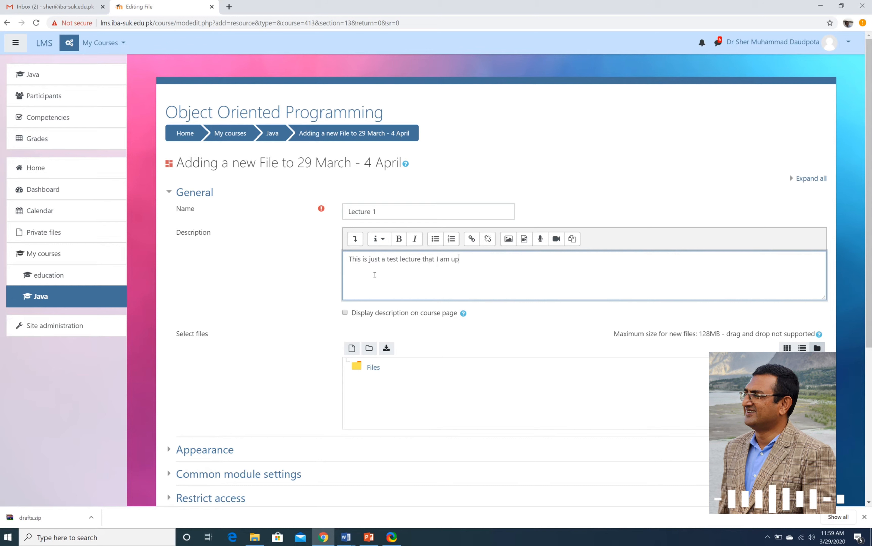
text(loading for faculty )
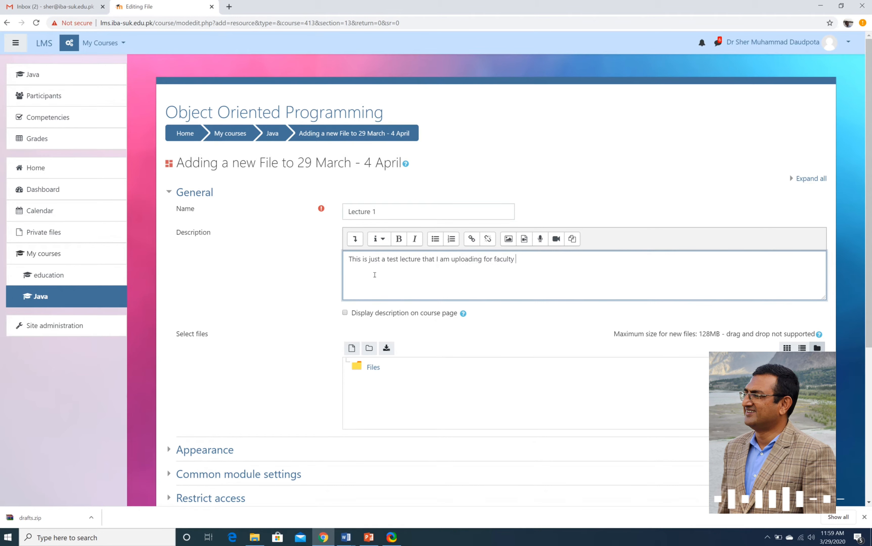
text(understanding.)
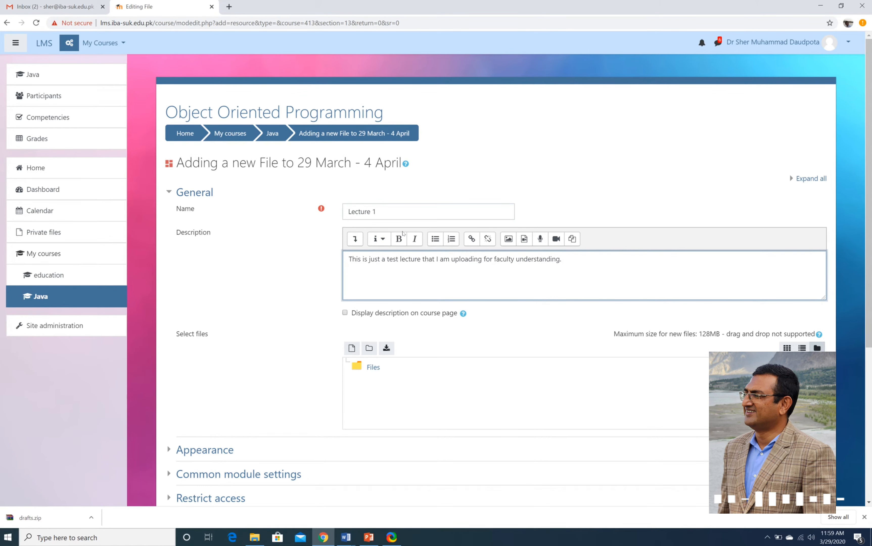
Open the file picker for the resource and log in to Google Drive with the university account.
scroll(265, 320, down, 3)
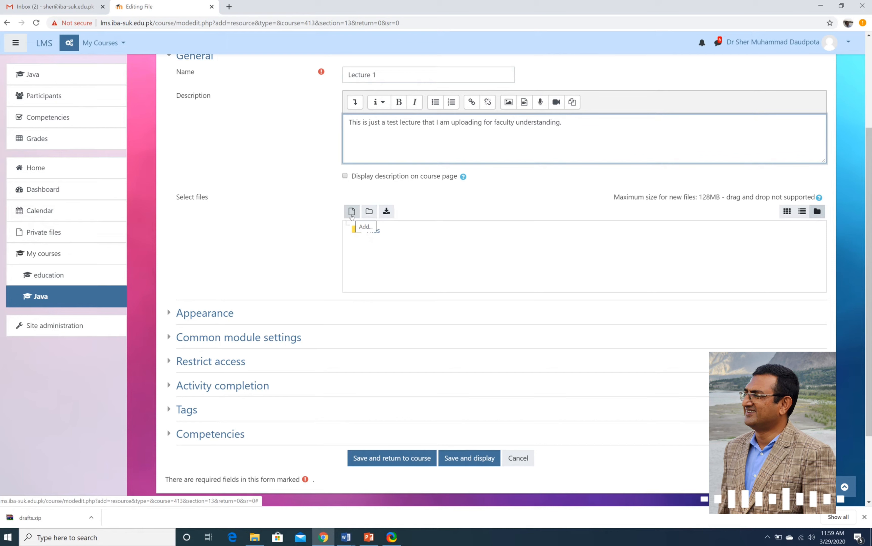
click(351, 231)
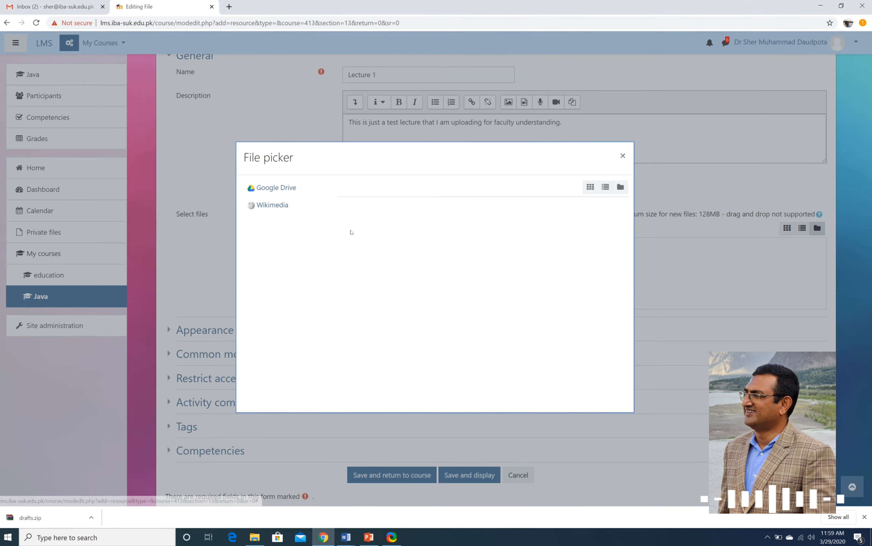
click(279, 188)
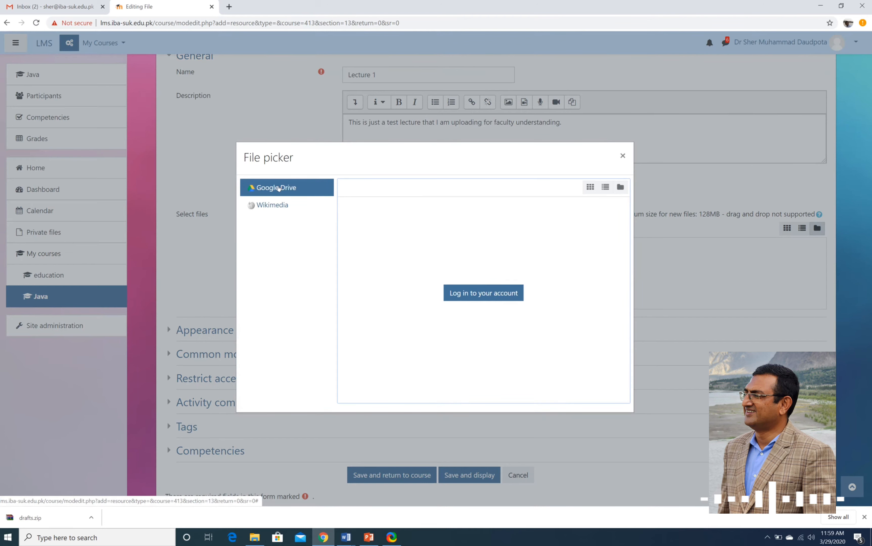
click(479, 295)
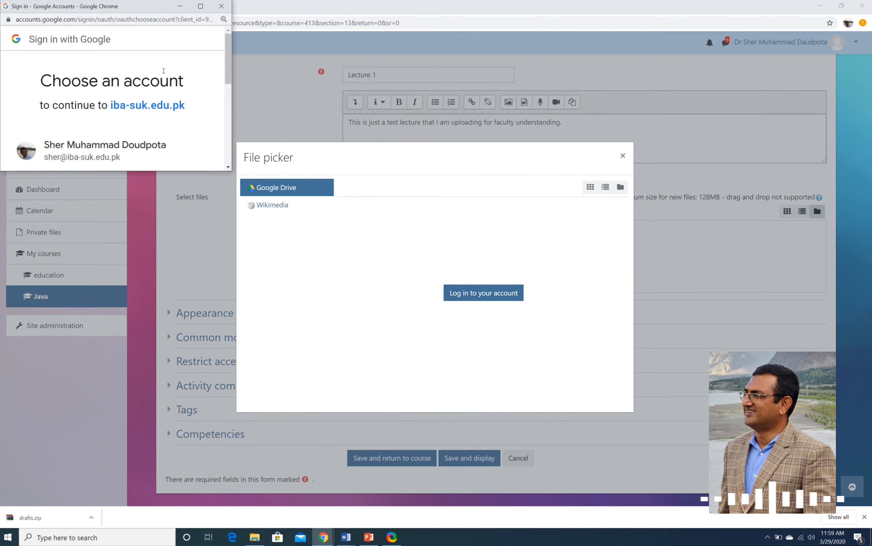
scroll(125, 66, down, 2)
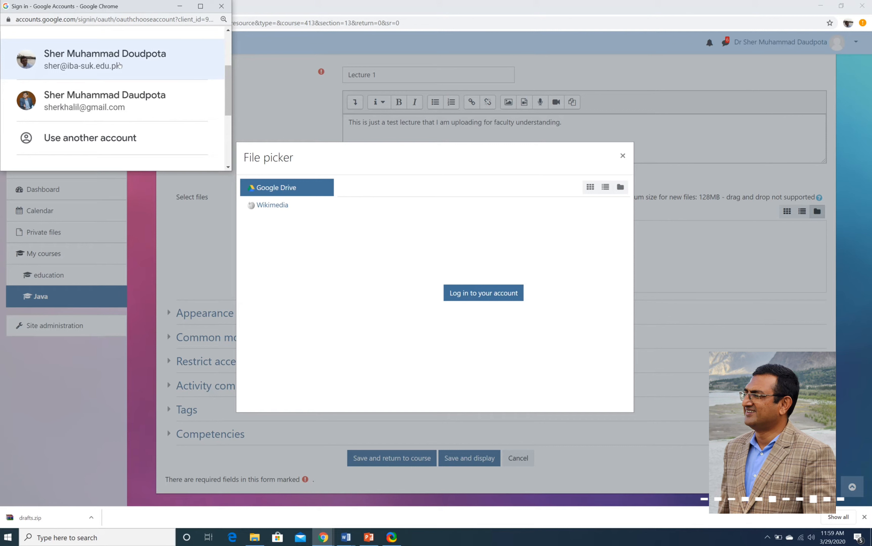
click(119, 65)
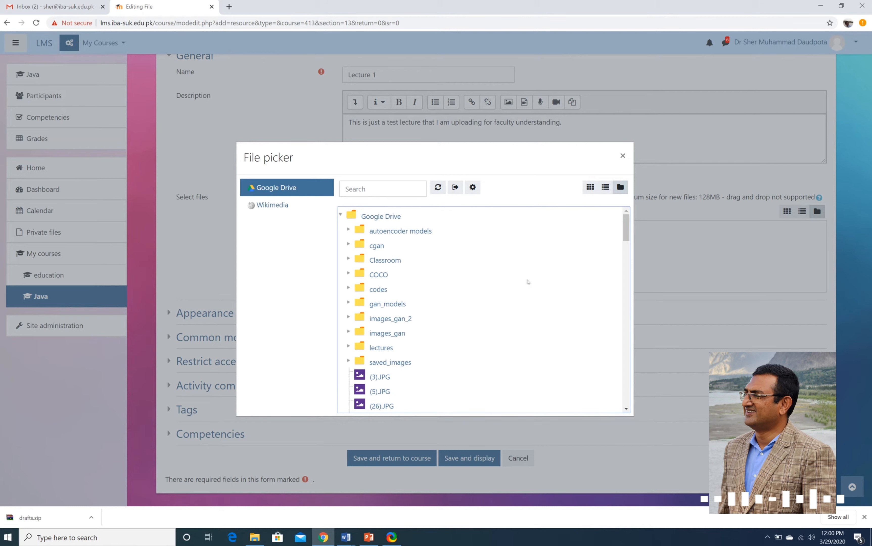
Browse the Google Drive contents in the file picker and expand the lectures folder.
scroll(527, 282, down, 10)
scroll(527, 282, up, 10)
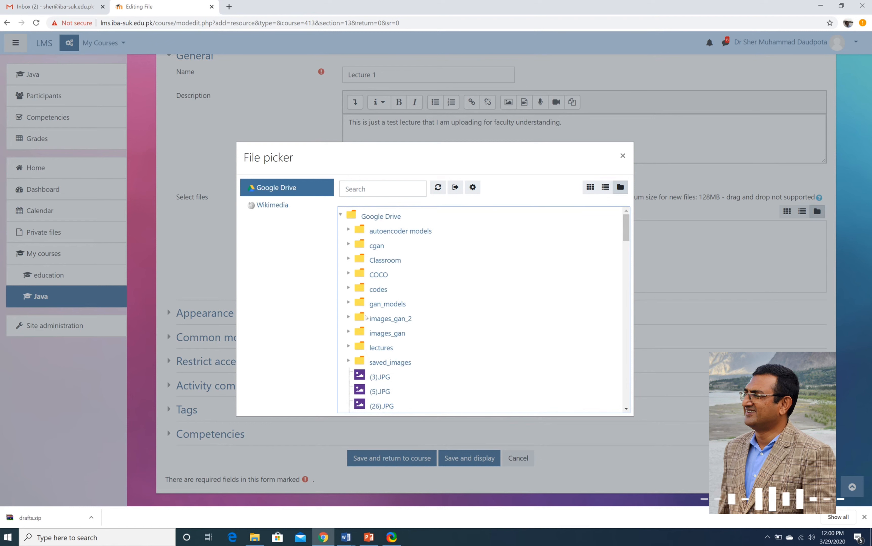
click(348, 346)
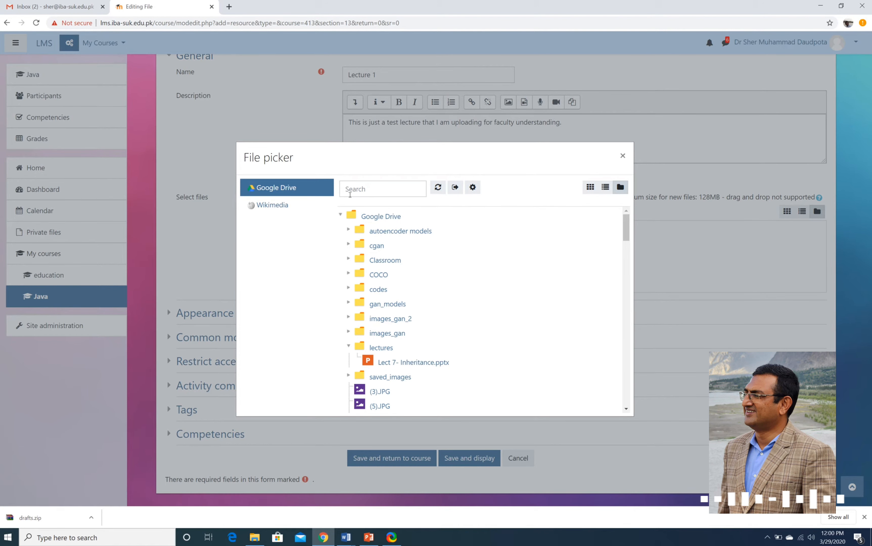
Open Google Drive from the Gmail inbox and go to the lectures folder in My Drive.
click(229, 7)
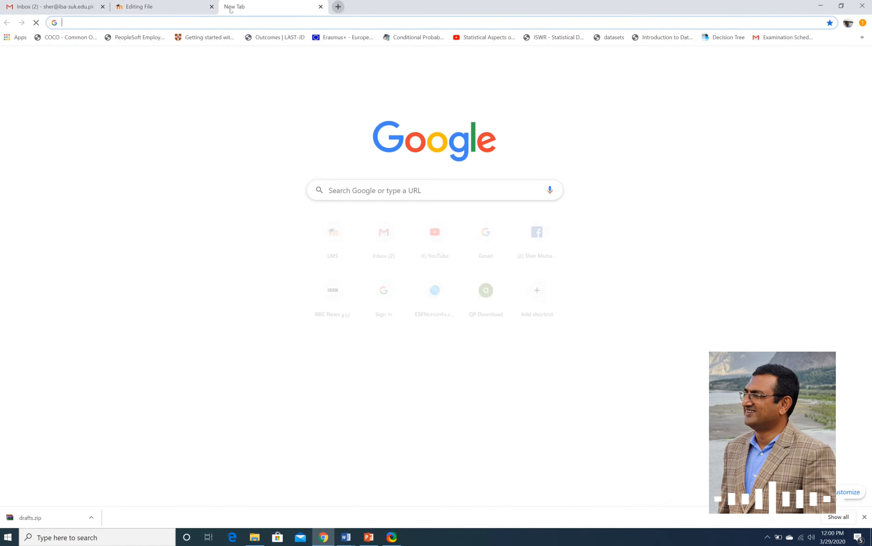
click(54, 6)
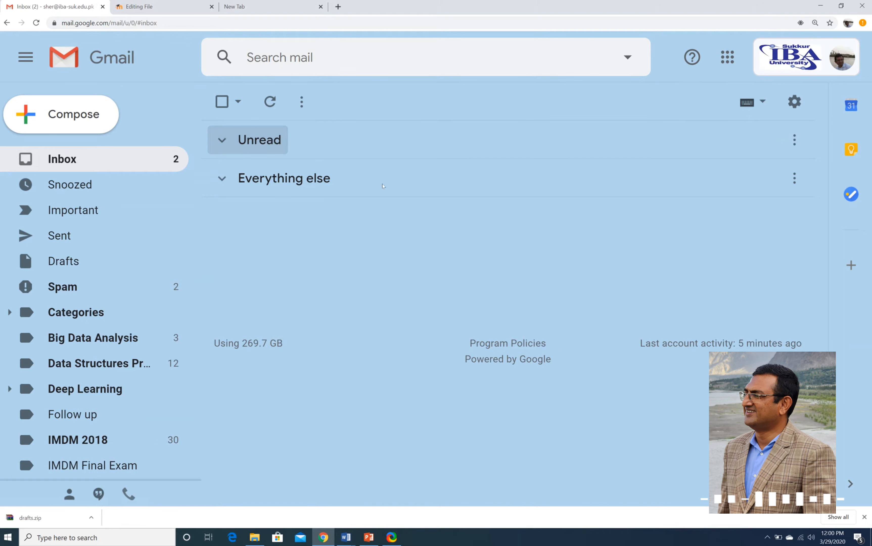
click(728, 57)
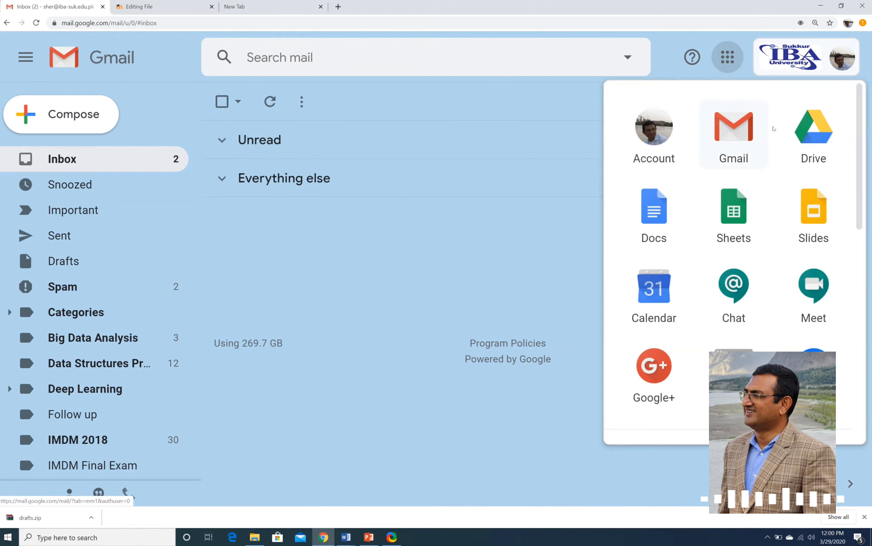
click(813, 139)
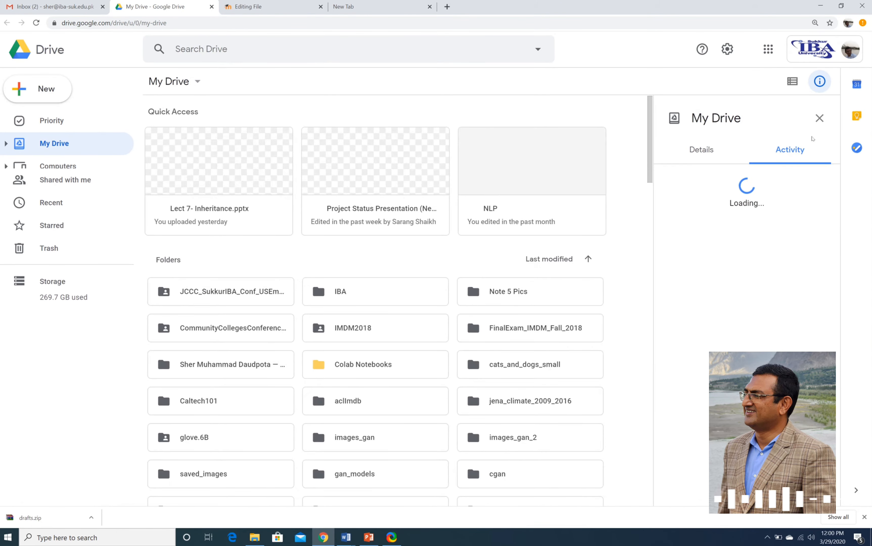
scroll(582, 301, down, 8)
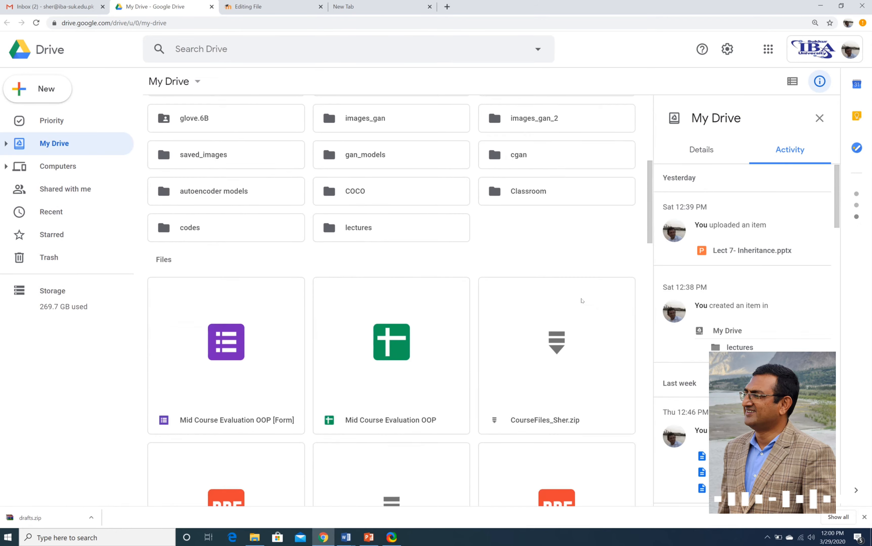
scroll(582, 300, up, 5)
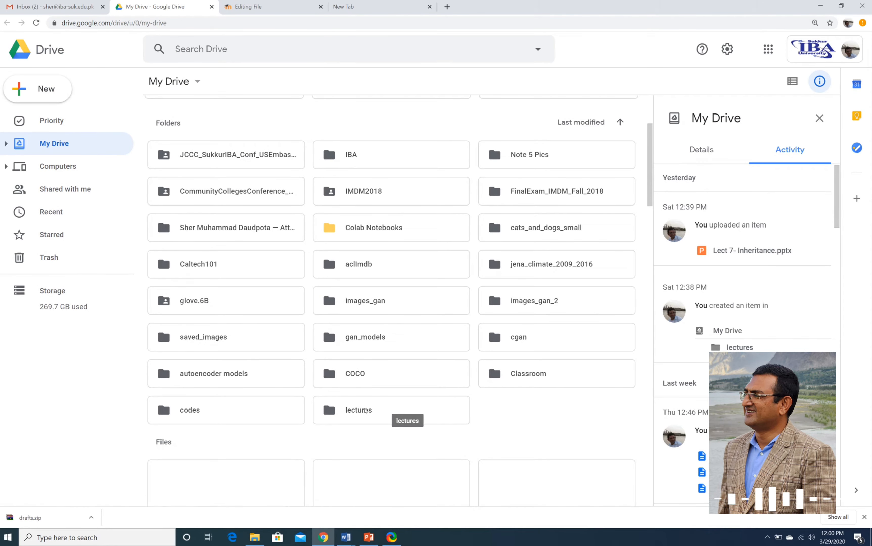
double_click(365, 410)
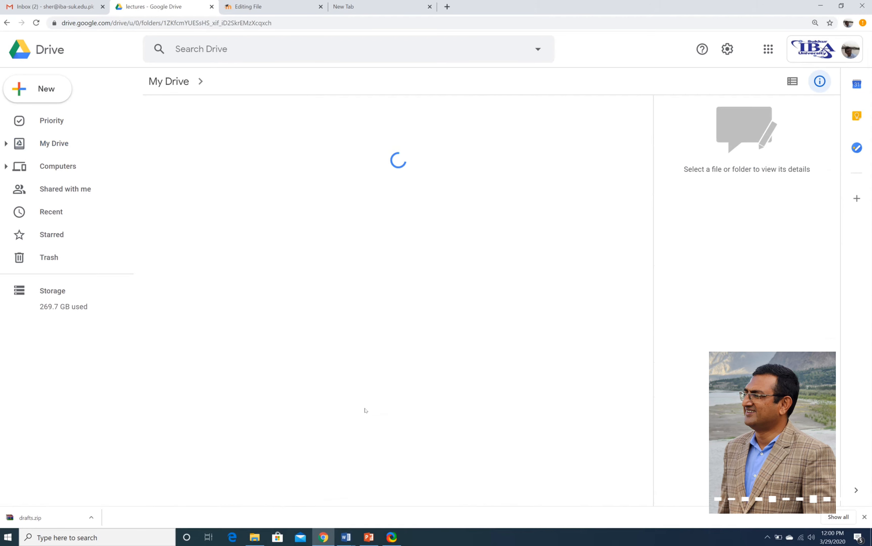
Upload the Faculty LMS Guide presentation from the Spring 2020 folder on Local Disk (D:) to the lectures folder in Google Drive.
right_click(443, 269)
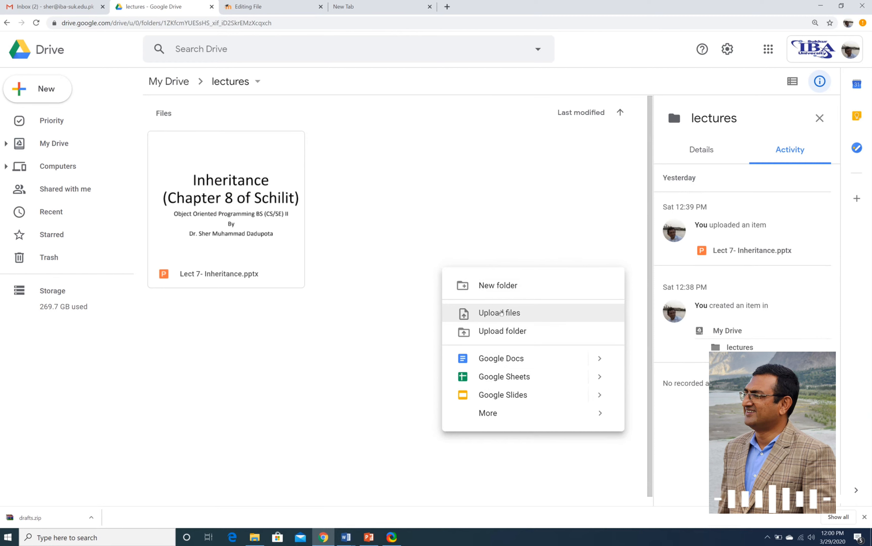
click(501, 312)
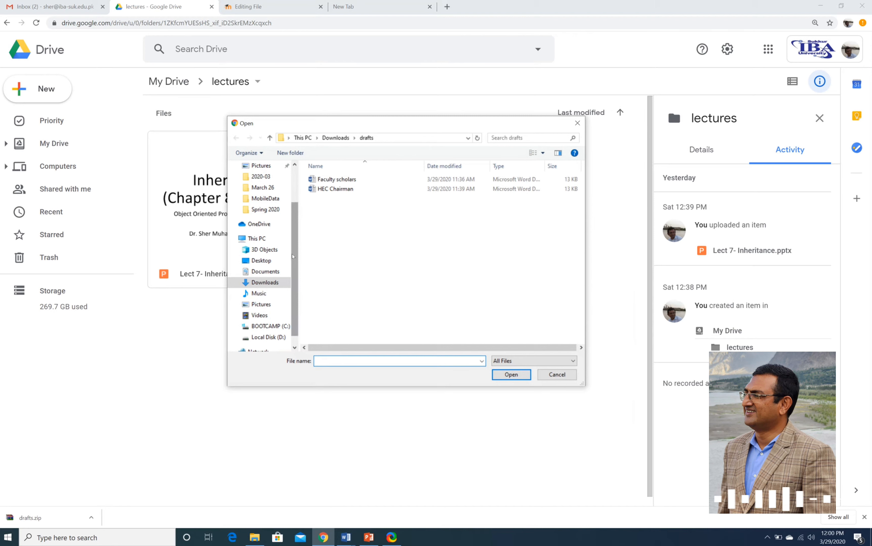
click(266, 209)
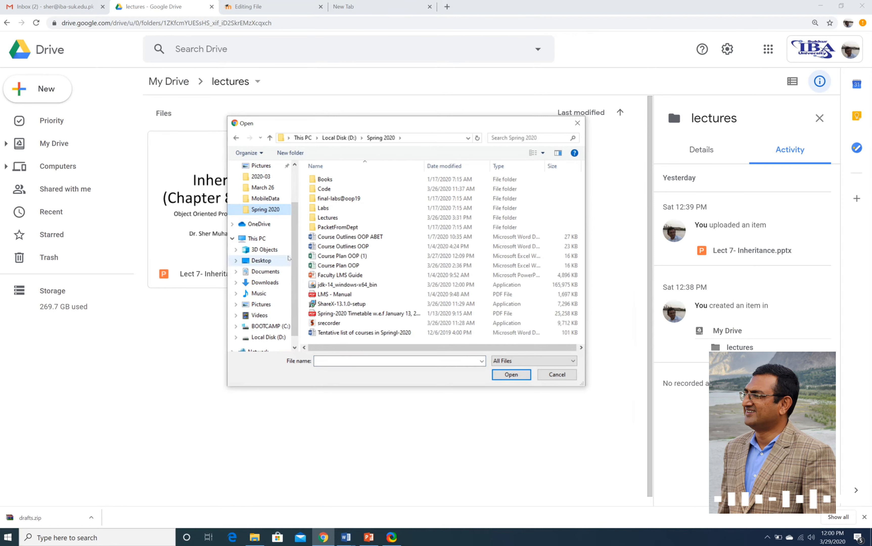
drag(295, 293, 294, 312)
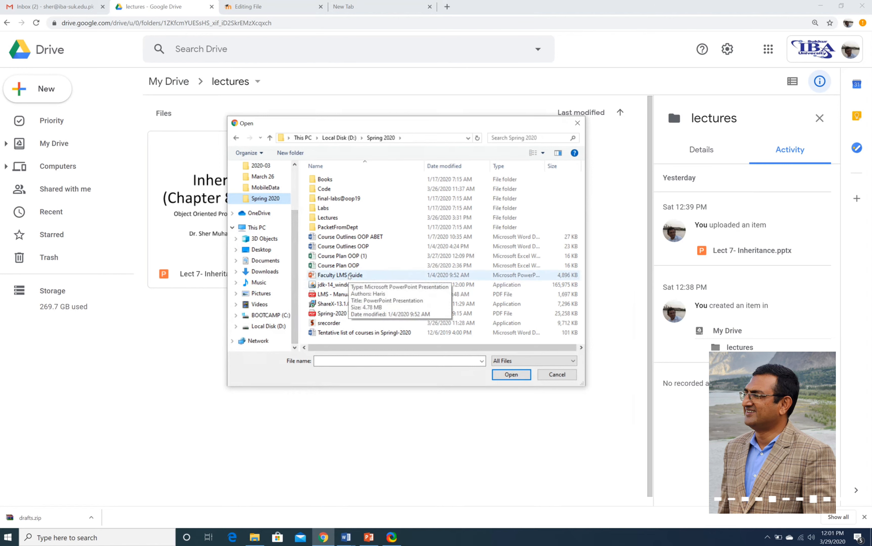
double_click(350, 276)
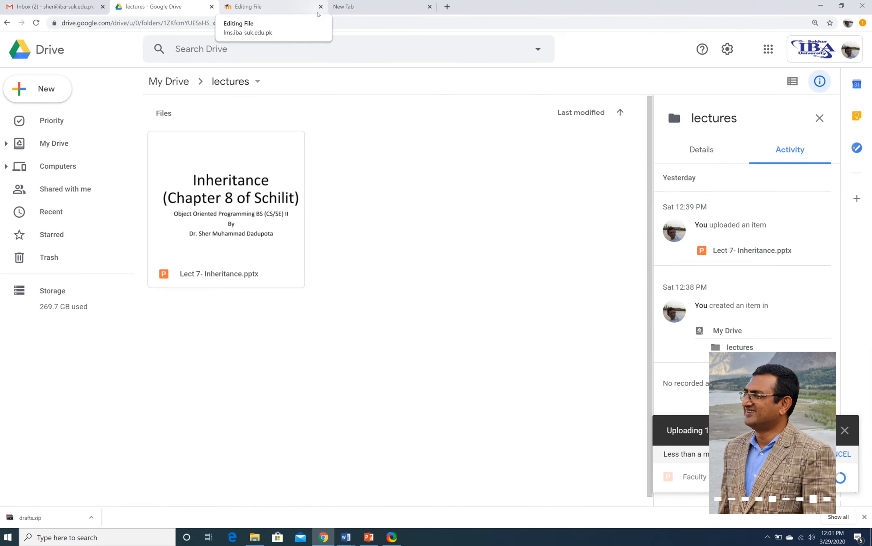
Check the lectures folder in the LMS file picker, verify the upload in Google Drive, and return to the file picker.
click(318, 13)
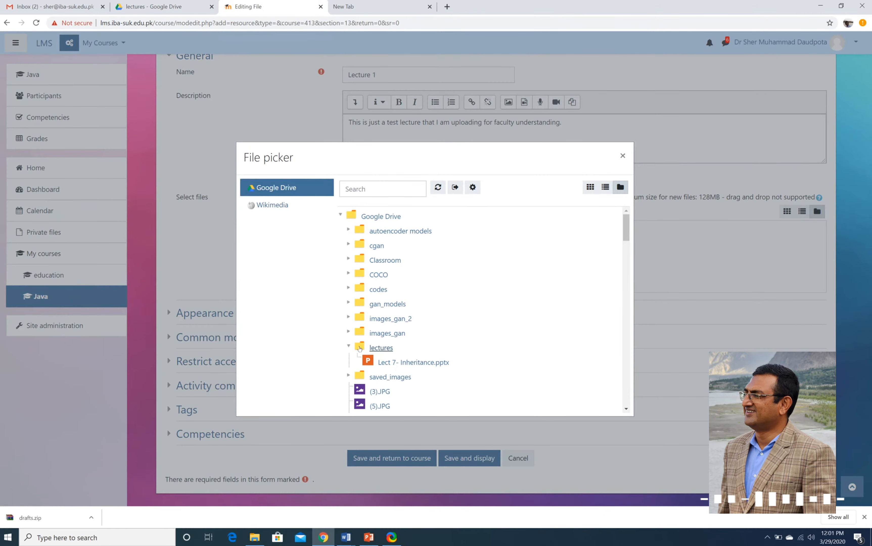
click(349, 347)
click(349, 346)
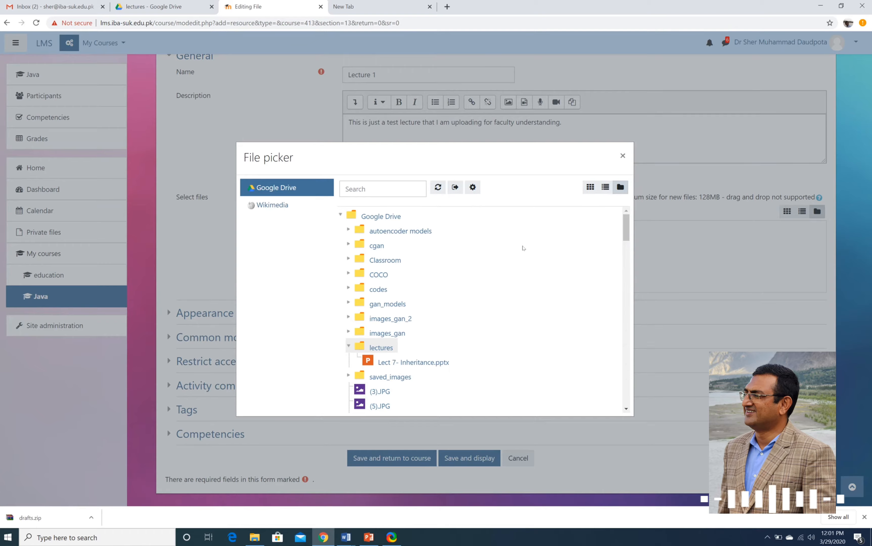
key(alt+Tab)
key(alt+Tab)
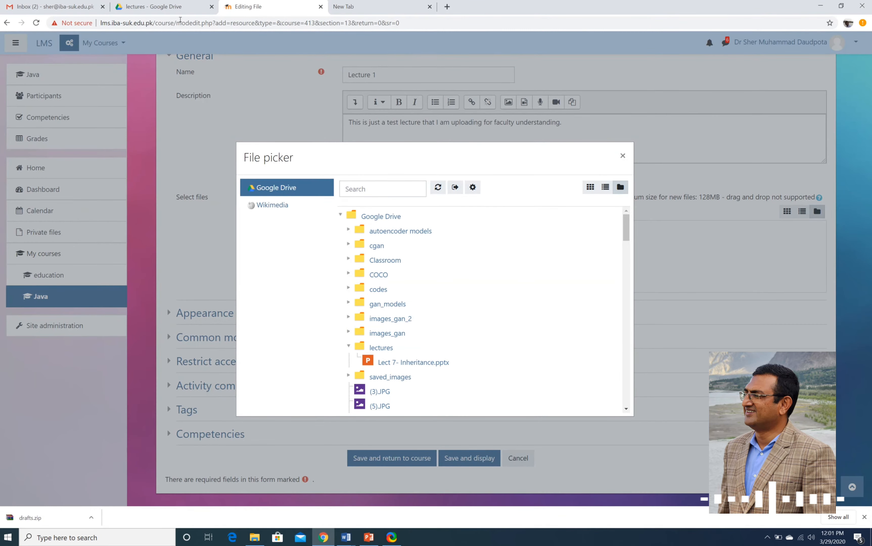
click(163, 8)
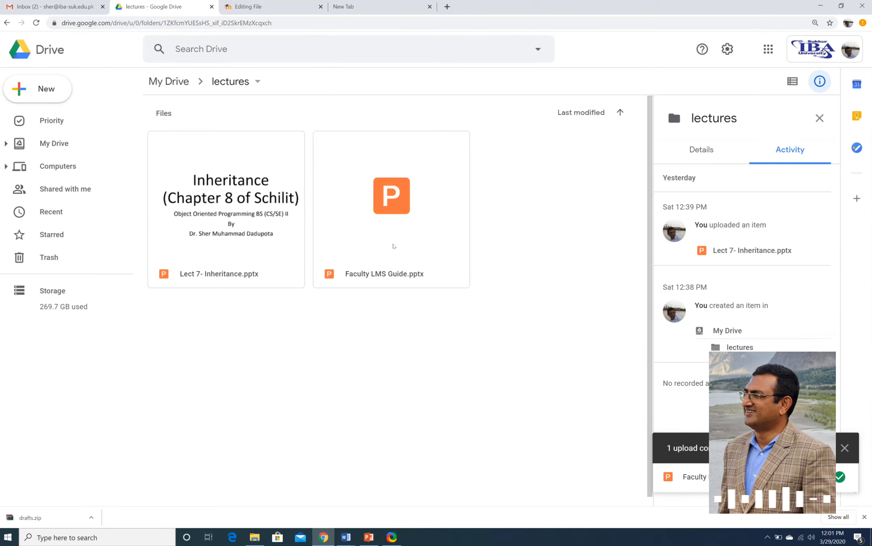
click(249, 6)
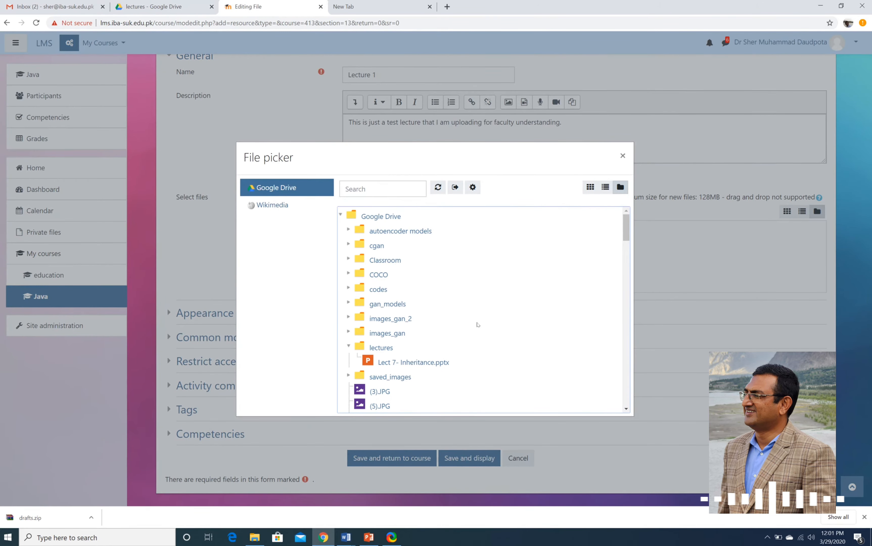
Refresh the Google Drive listing in the file picker and expand the lectures folder.
click(341, 215)
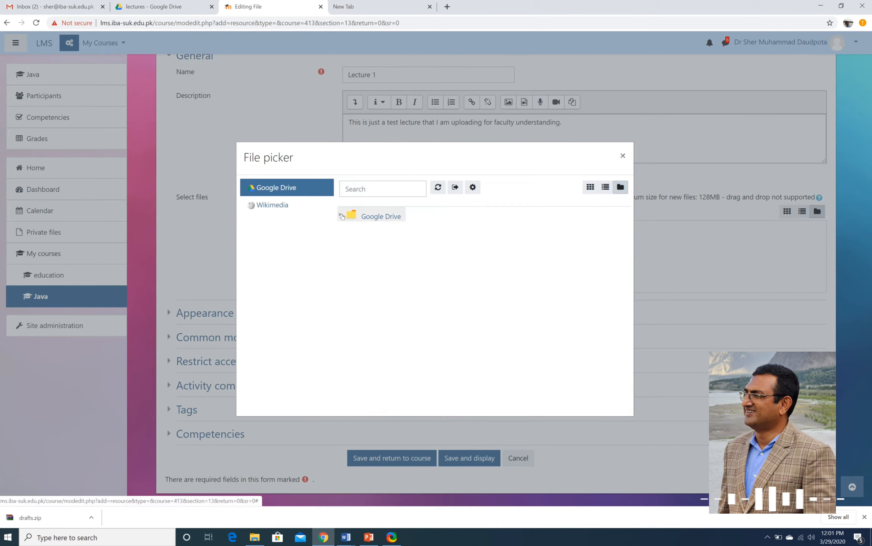
click(341, 216)
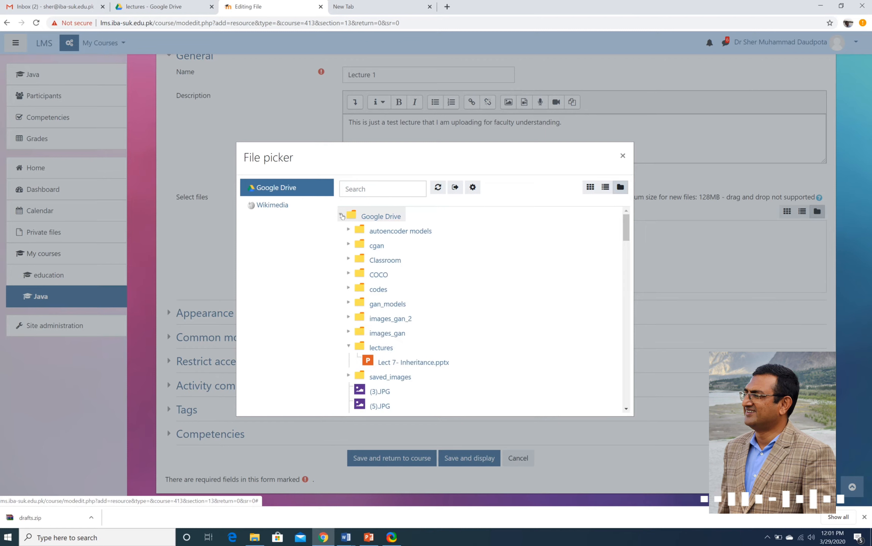
click(439, 190)
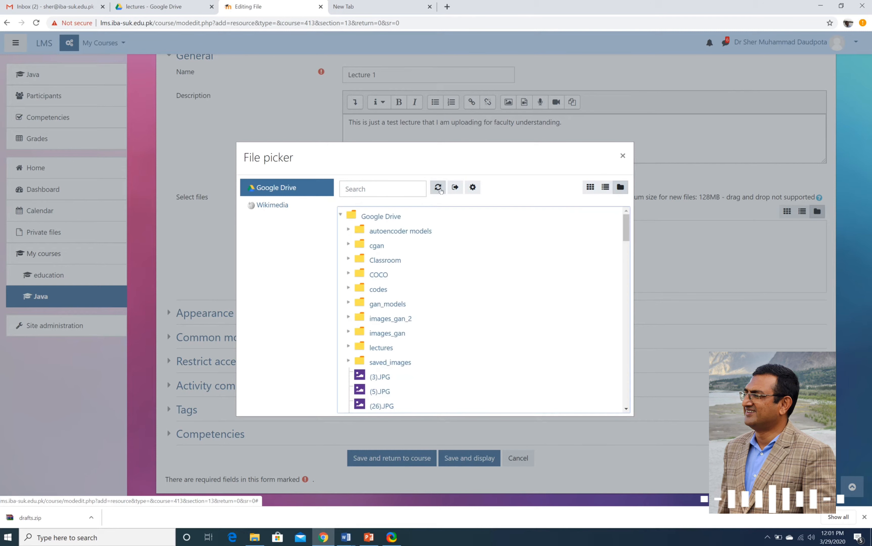
click(349, 346)
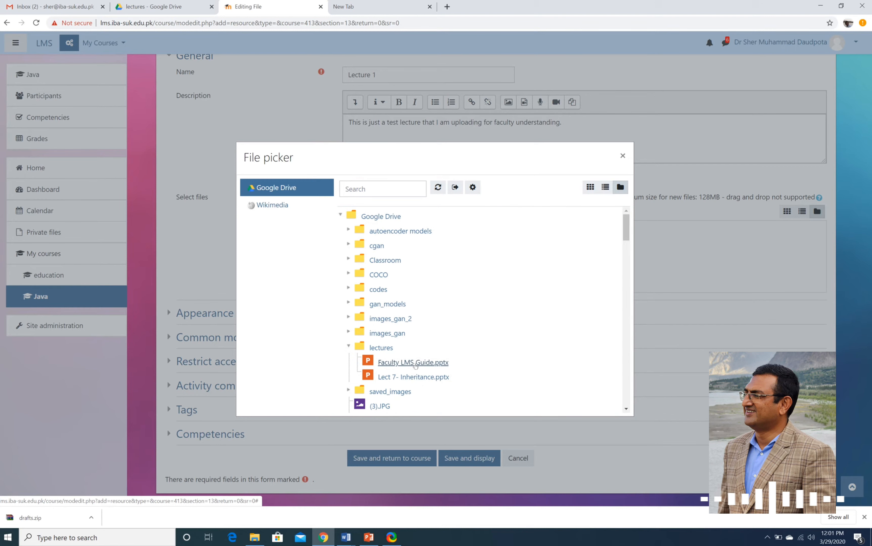
Attach Faculty LMS Guide.pptx to the Lecture 1 resource with the All rights reserved license, and save and display the resource.
click(416, 366)
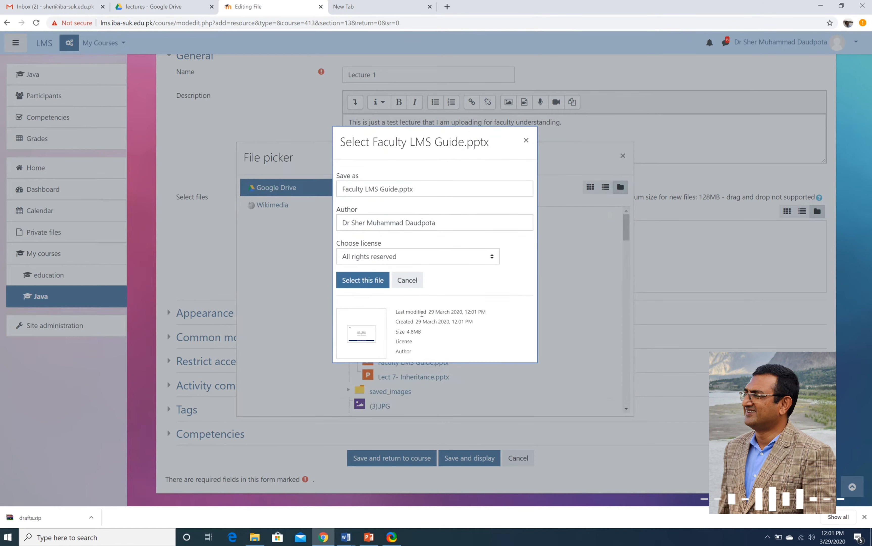
click(349, 281)
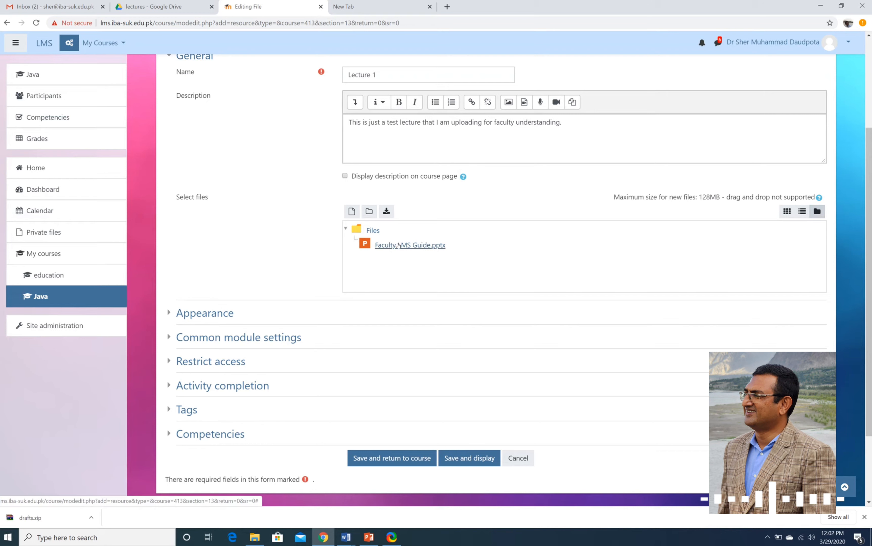
scroll(257, 263, down, 3)
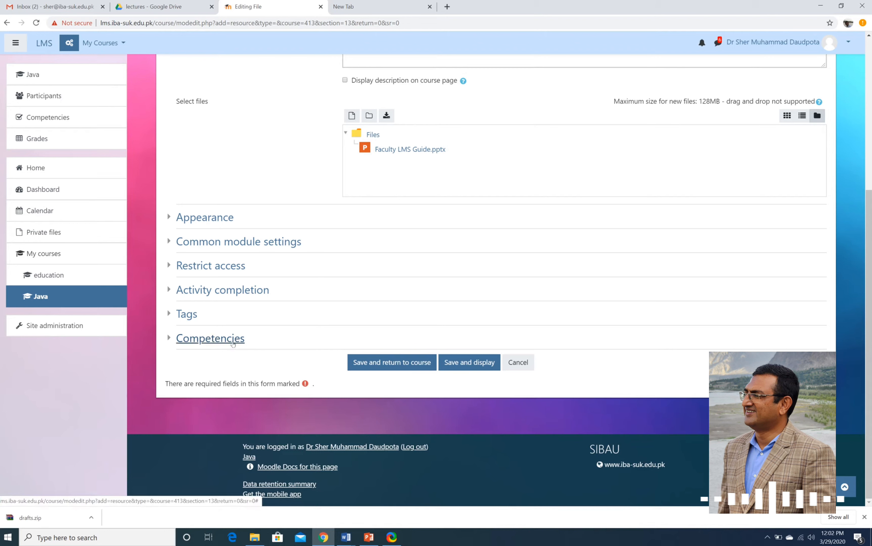
click(476, 366)
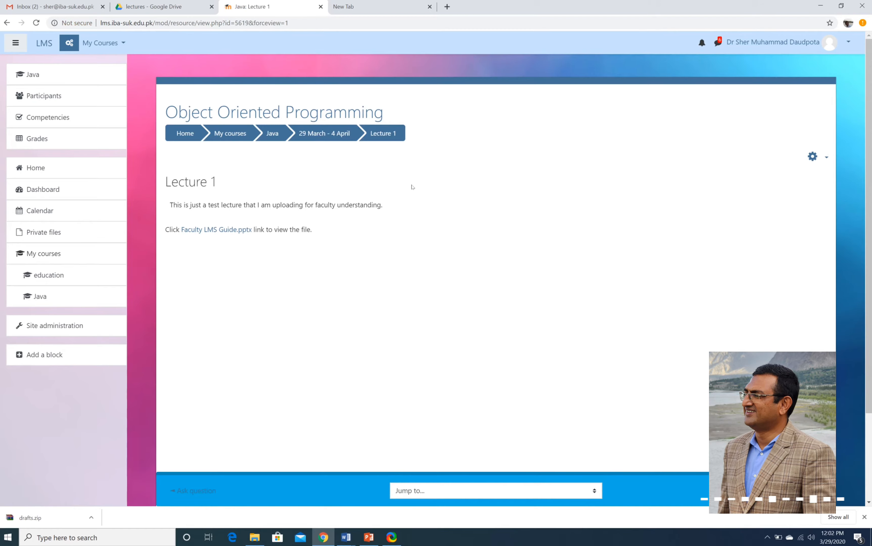
Return to the Java course page and check the Lecture 1 entry in the 29 March - 4 April section.
click(272, 133)
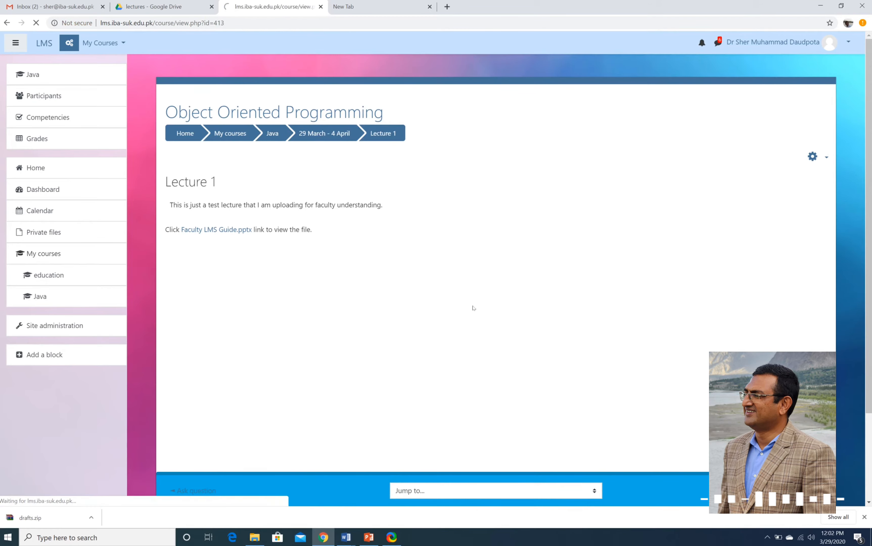
scroll(473, 308, down, 20)
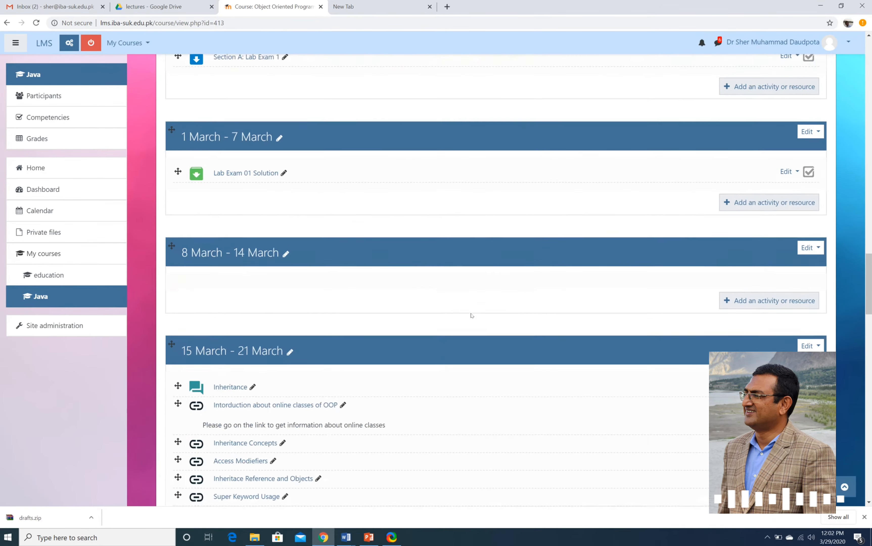
scroll(472, 316, down, 15)
scroll(471, 316, up, 5)
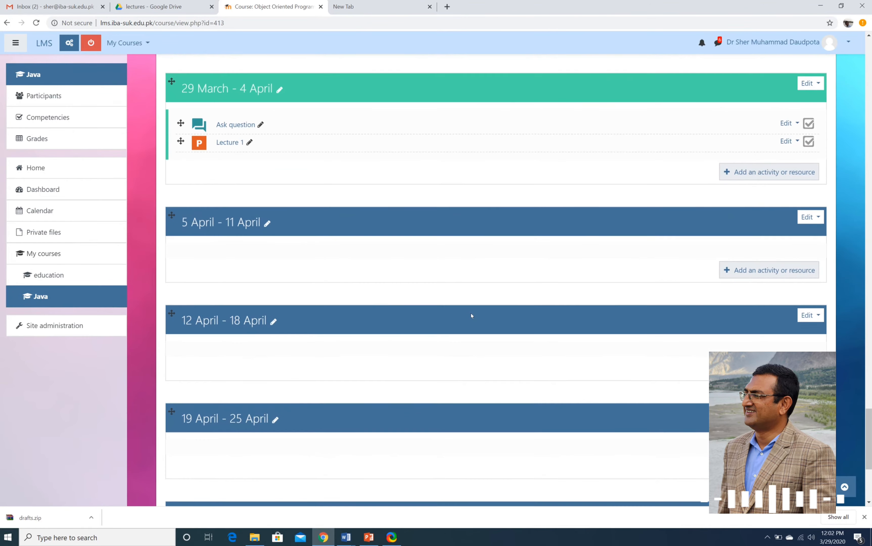
scroll(472, 316, down, 1)
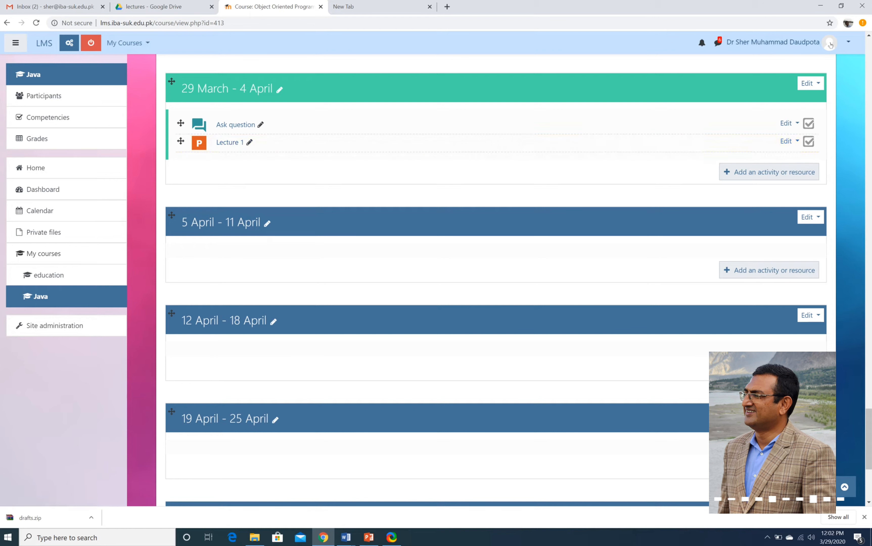
Switch to the Student role to view the Object Oriented Programming course.
click(845, 43)
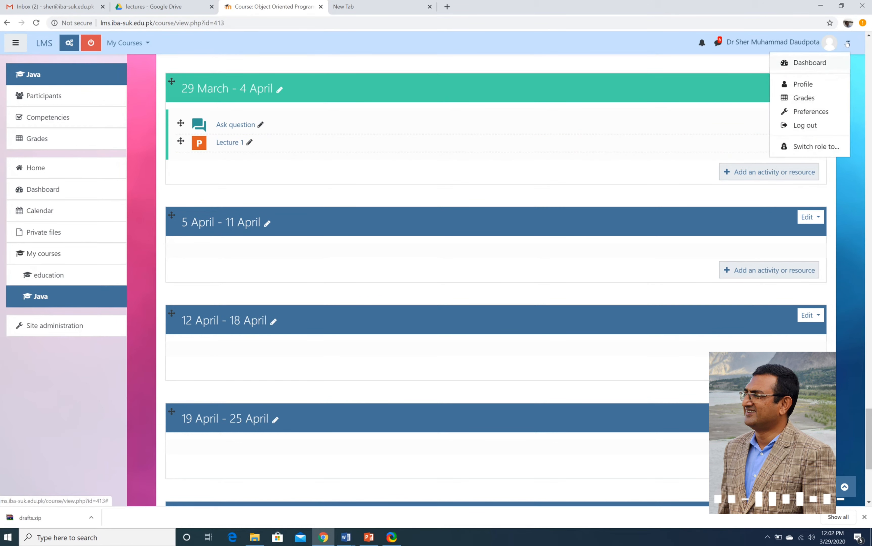
click(803, 146)
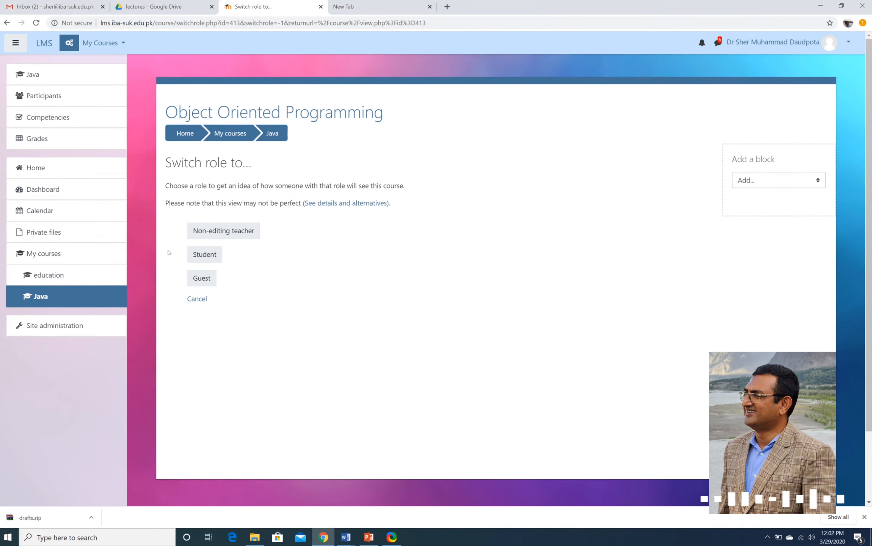
click(211, 258)
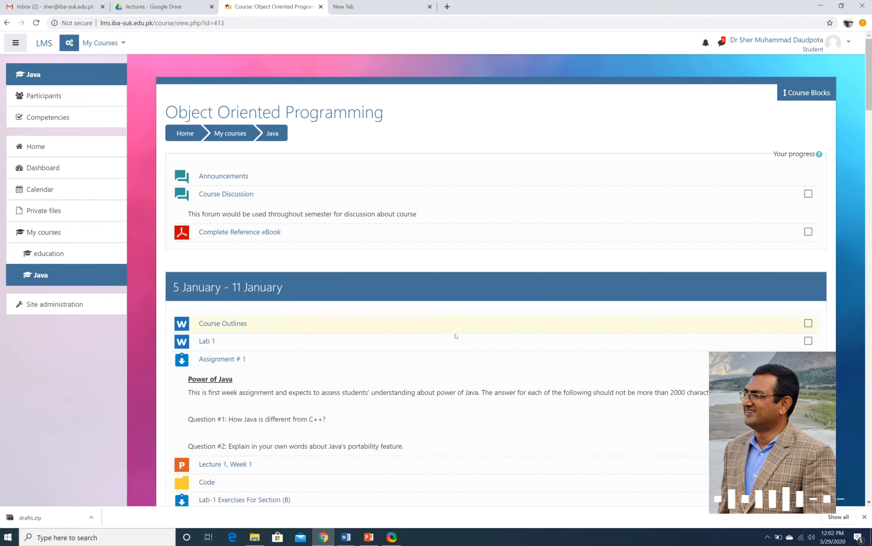
Open Lecture 1 in the 29 March - 4 April section as a student and cancel saving the file.
scroll(456, 336, down, 9)
scroll(455, 336, down, 20)
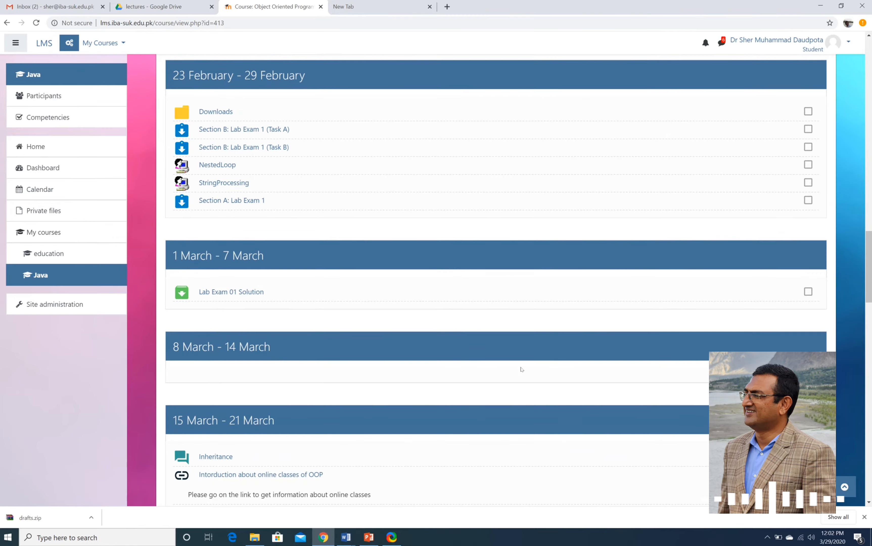
scroll(522, 370, down, 16)
scroll(522, 371, down, 11)
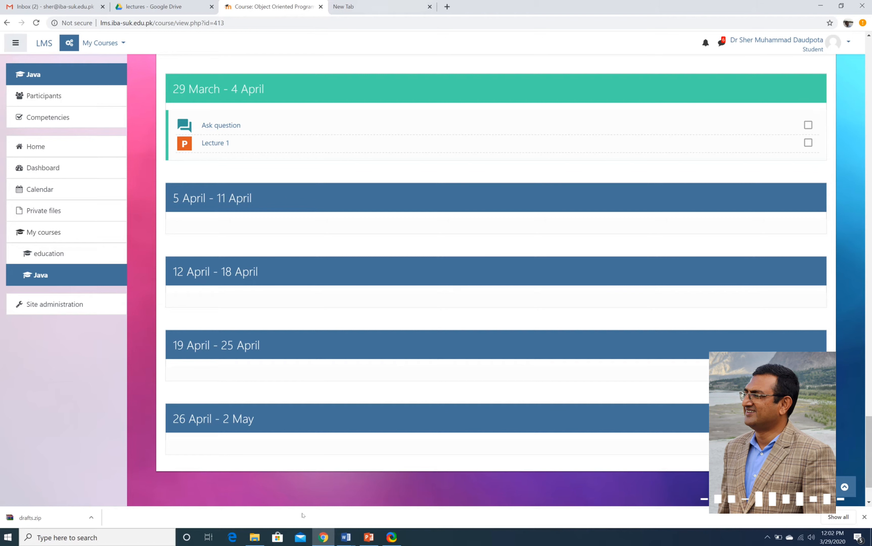
click(211, 143)
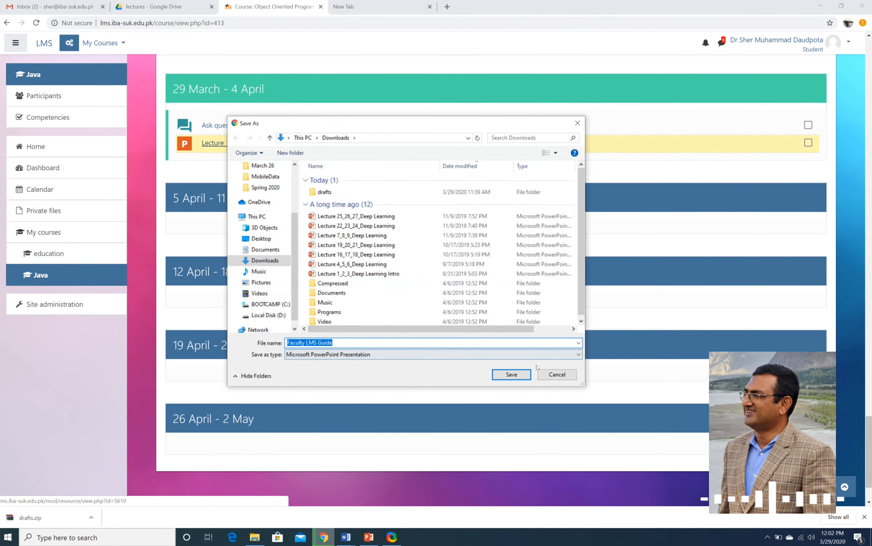
click(557, 374)
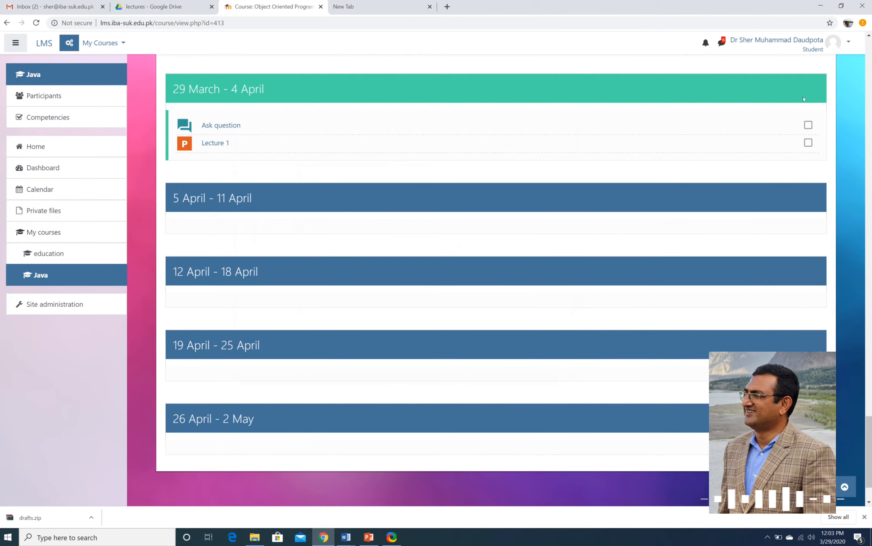
Return to the normal role and turn course editing back on.
click(820, 45)
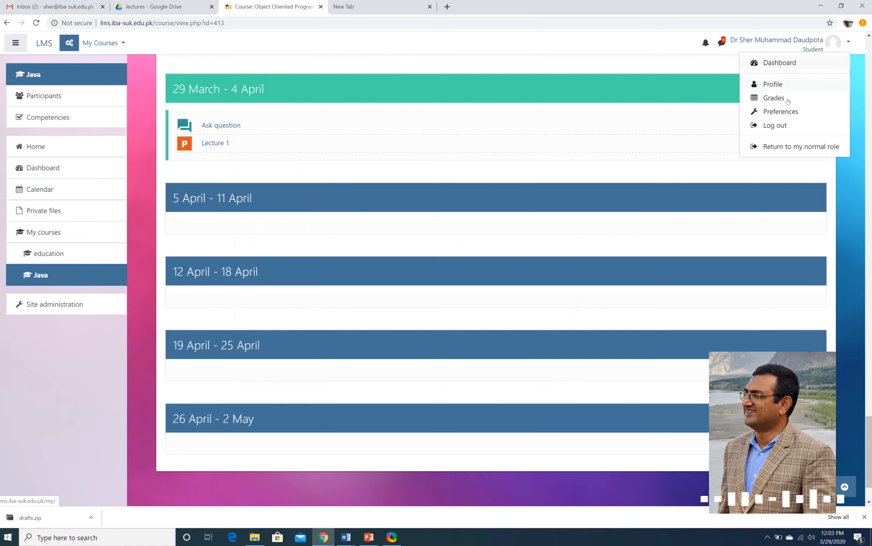
click(772, 146)
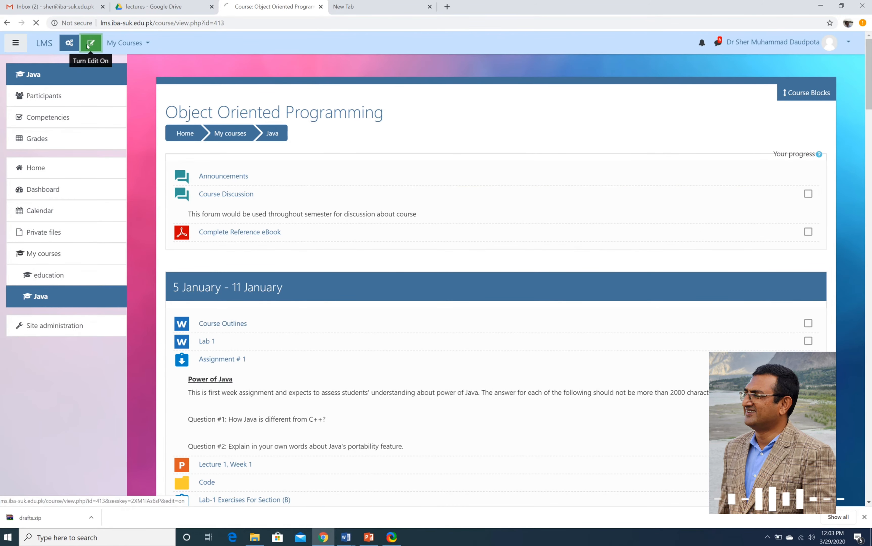
click(91, 42)
scroll(365, 327, down, 20)
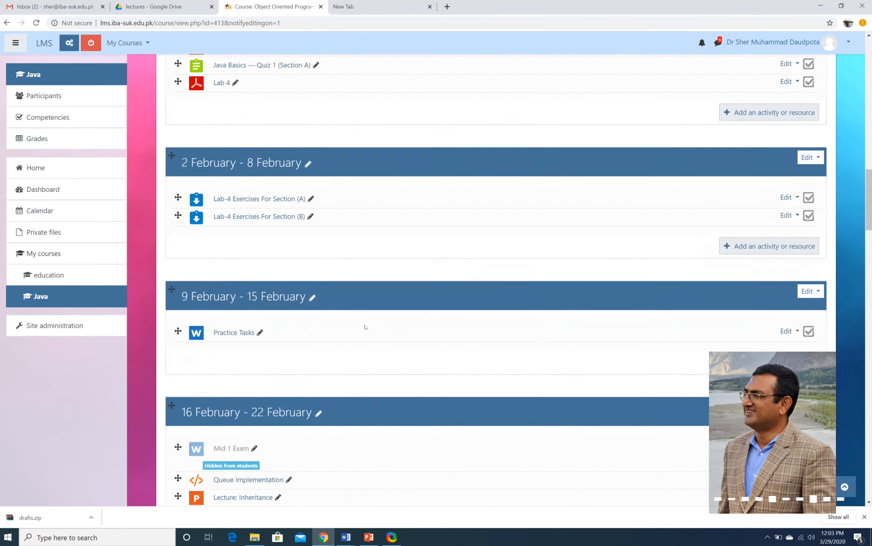
scroll(365, 327, down, 20)
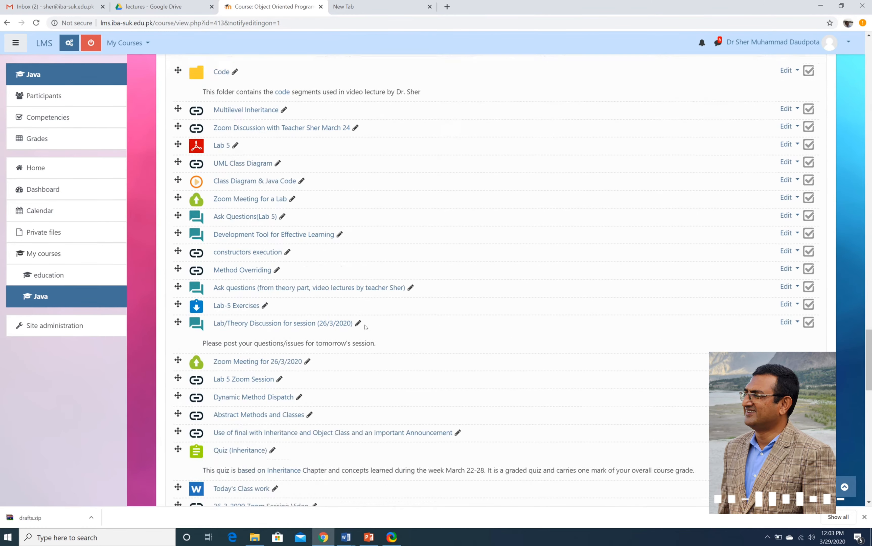
scroll(365, 327, down, 7)
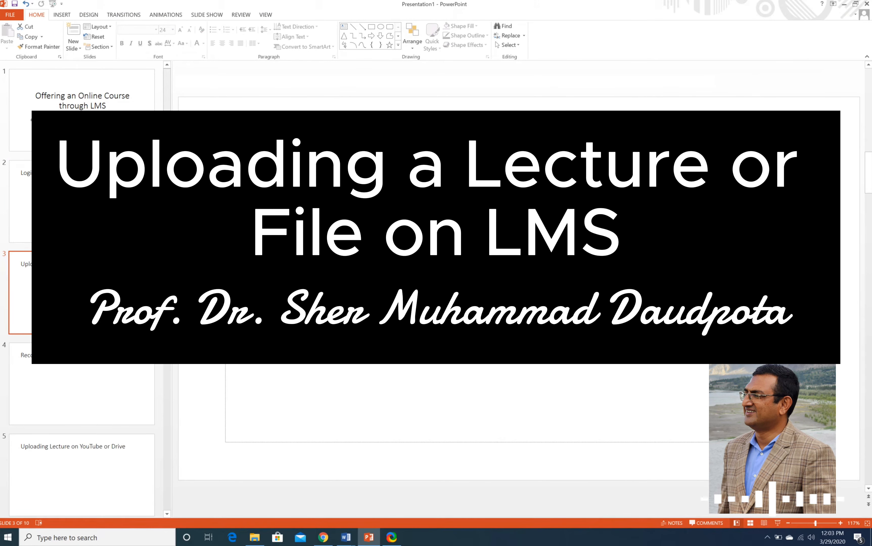
Switch to the PowerPoint presentation on offering an online course through LMS and select slide 4.
click(77, 376)
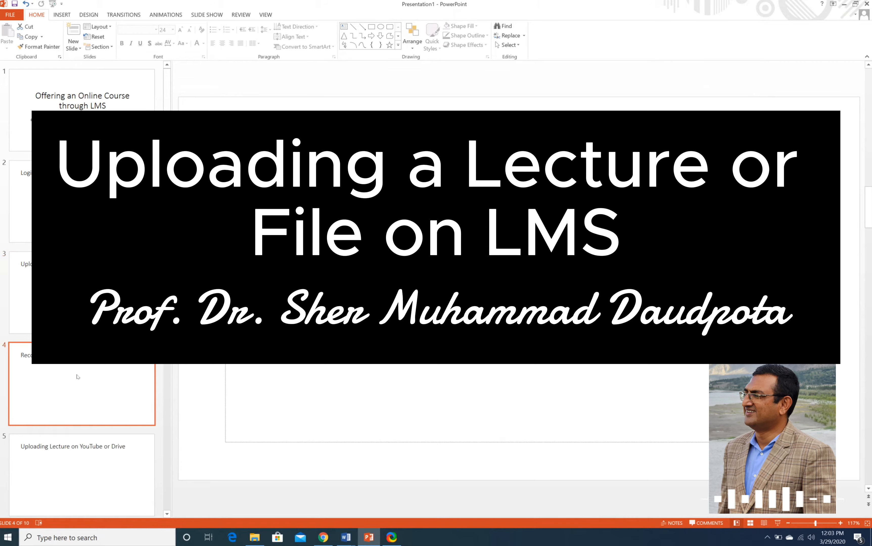
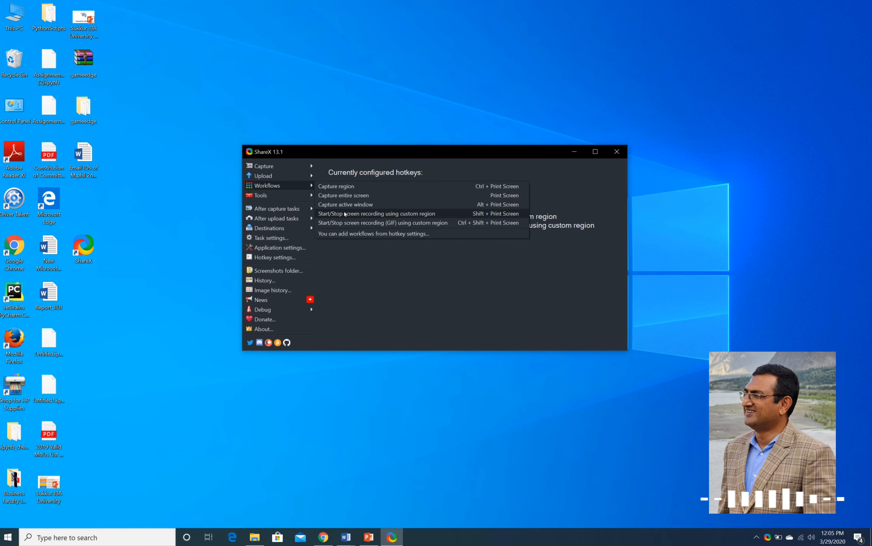
In the ShareX screen recorder task settings, choose the Internal Microphone as the recording's audio source and close the settings.
click(369, 318)
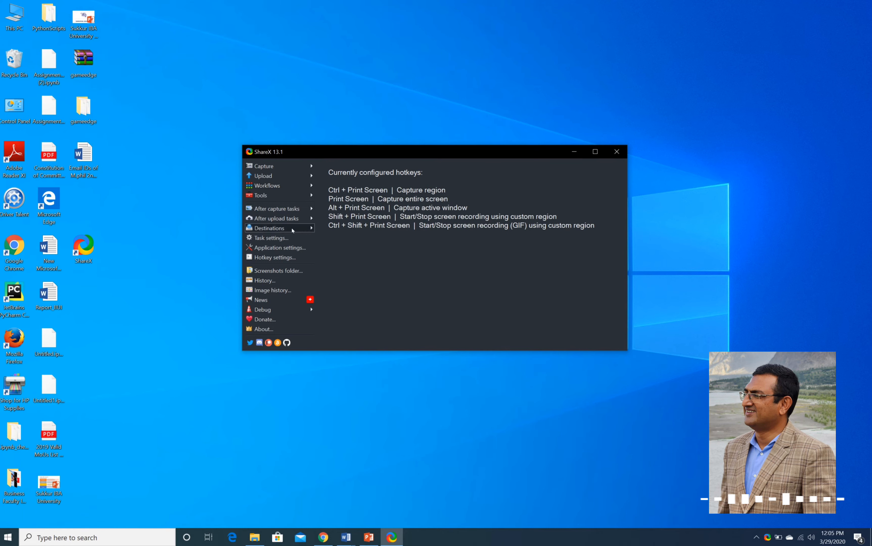
click(280, 239)
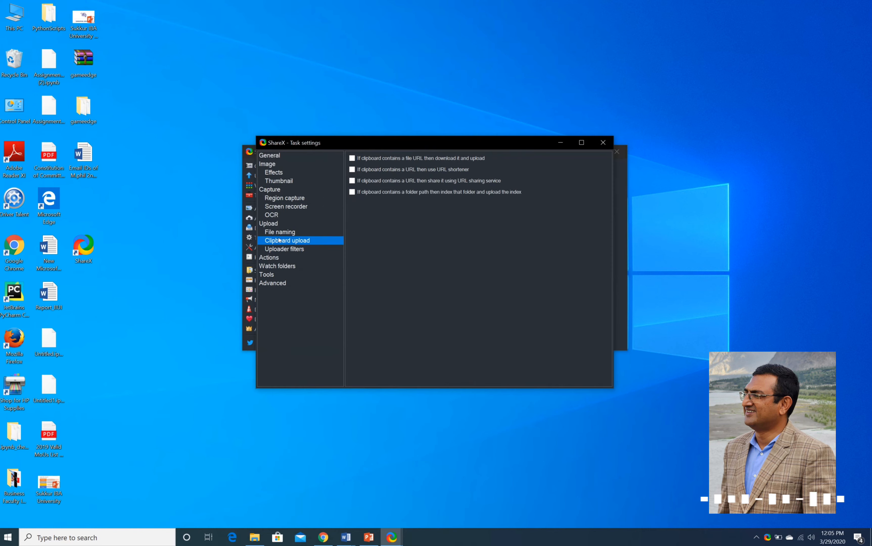
click(283, 208)
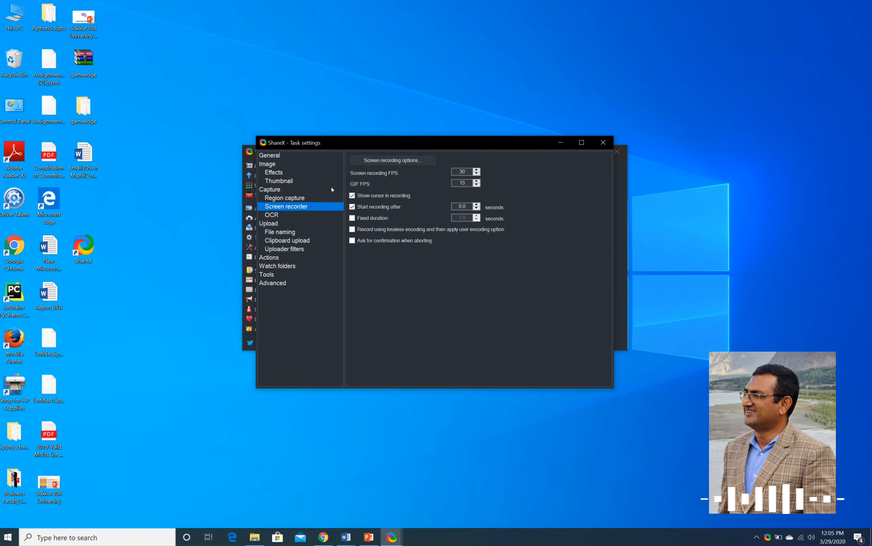
click(394, 161)
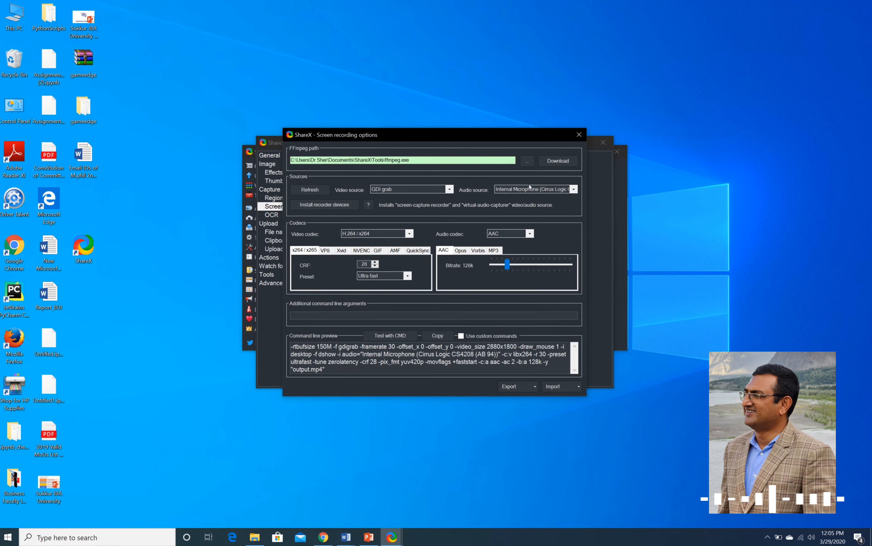
click(529, 189)
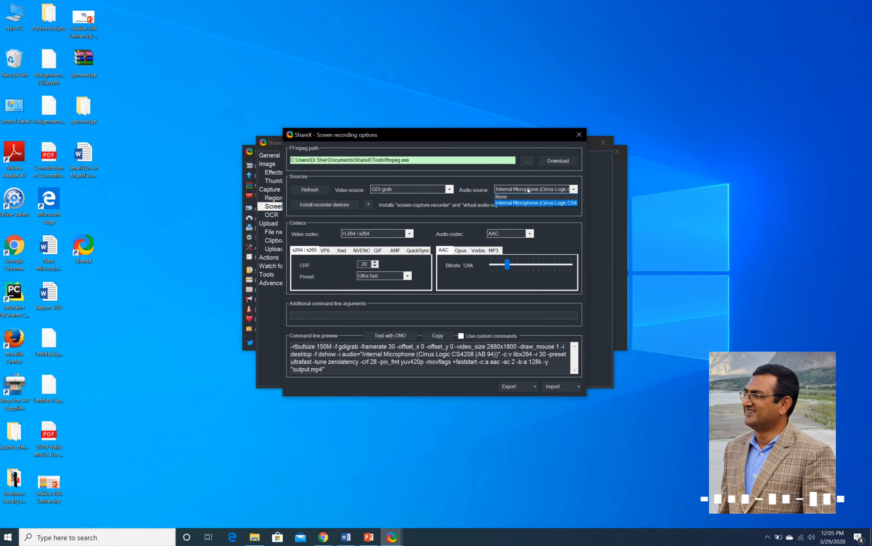
click(504, 203)
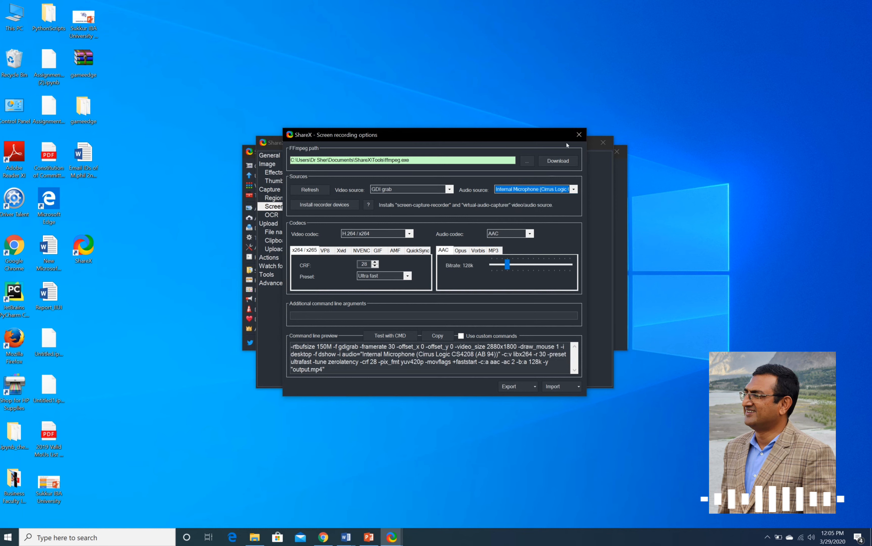
click(578, 135)
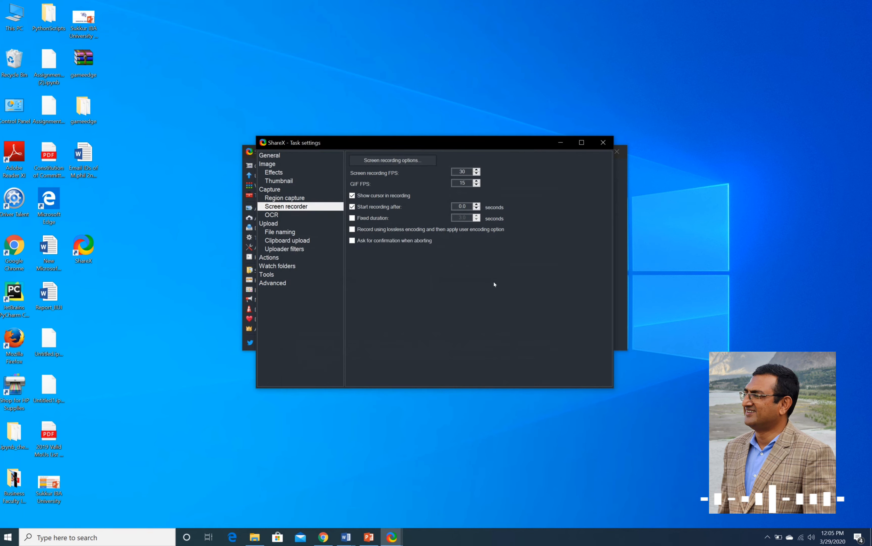
click(602, 143)
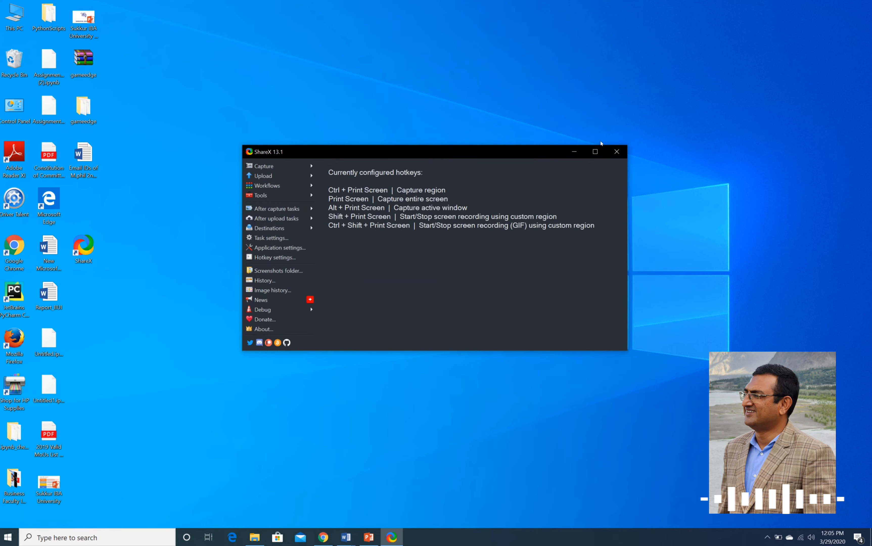
Reopen the screen recorder's recording options to review the audio source, and close the settings again.
click(267, 239)
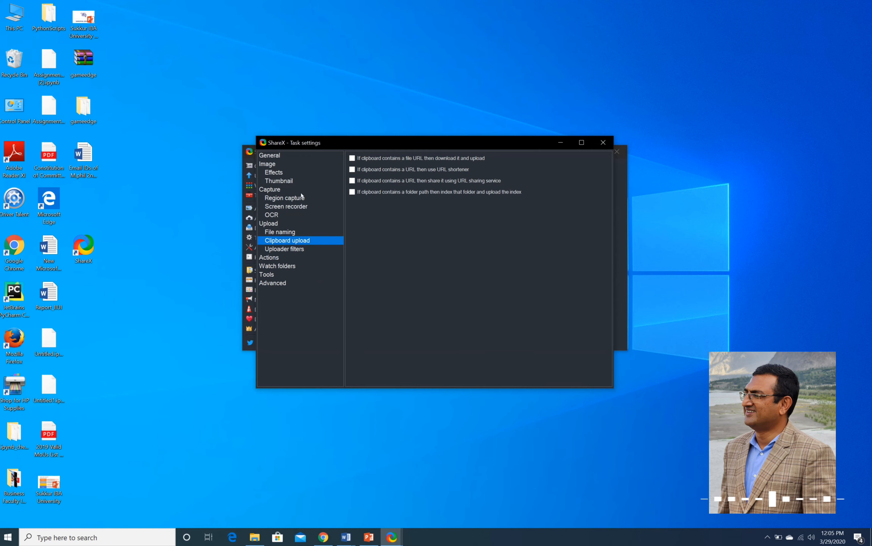
click(286, 207)
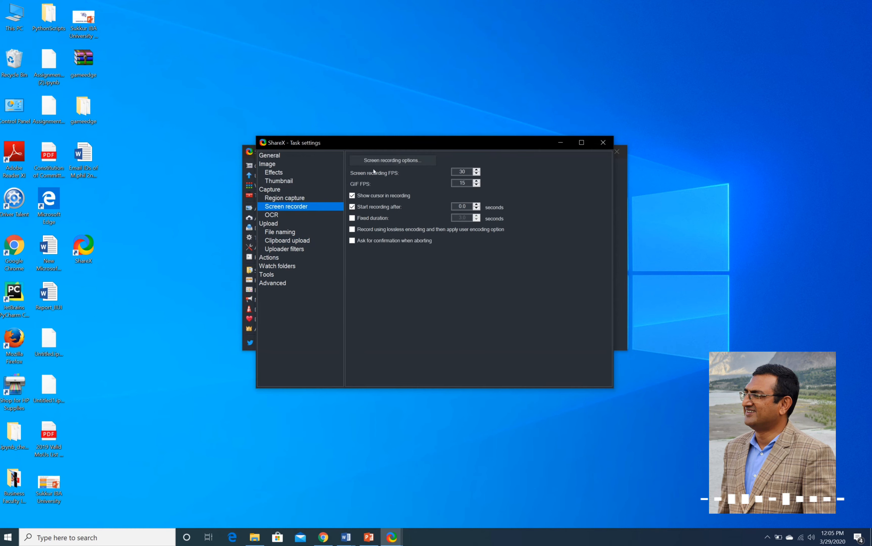
click(391, 160)
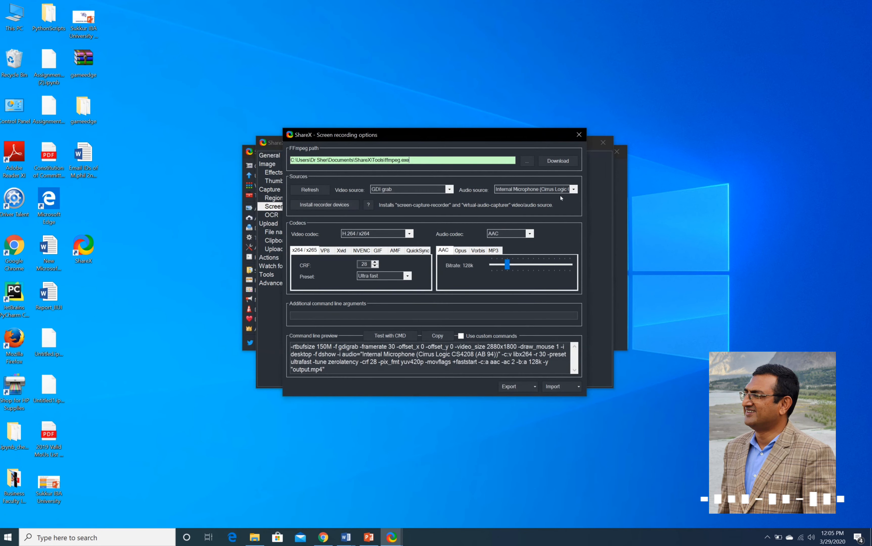
click(562, 193)
click(597, 200)
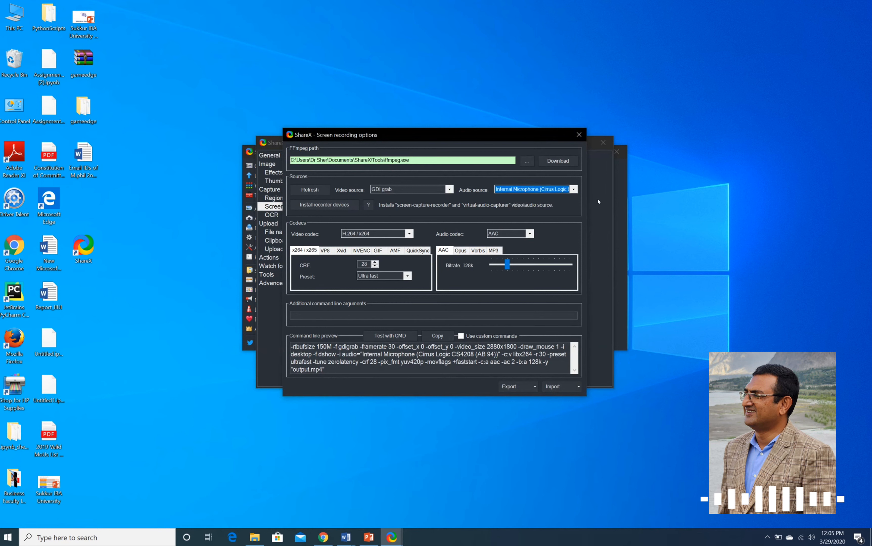
click(579, 135)
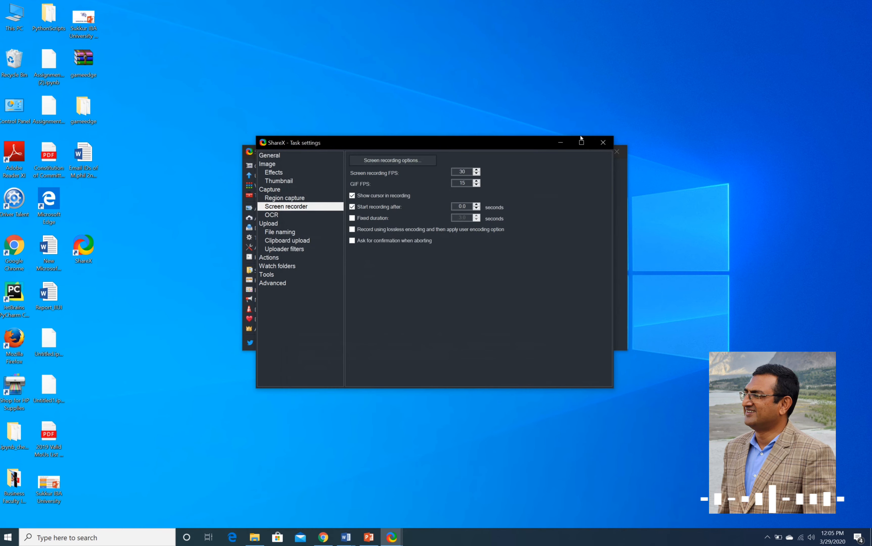
click(603, 143)
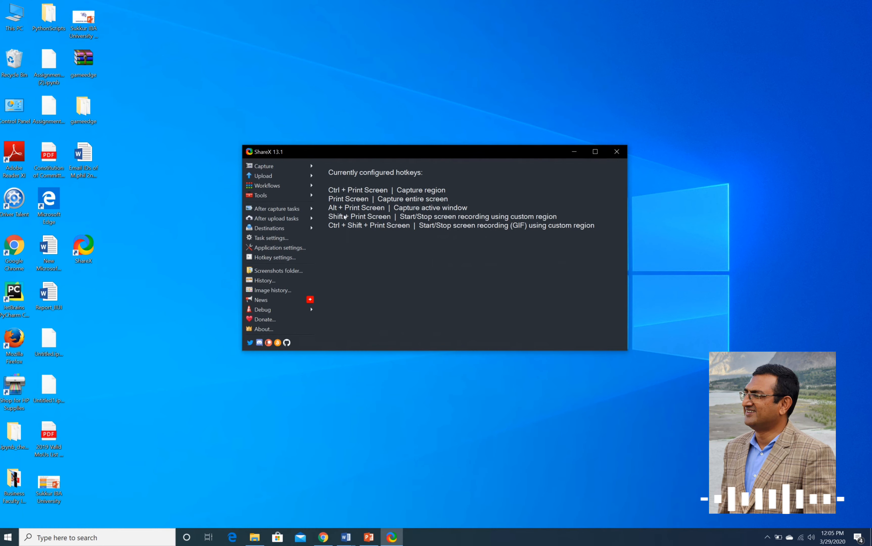
View the workflow commands for starting and stopping a screen recording using a custom region.
click(267, 185)
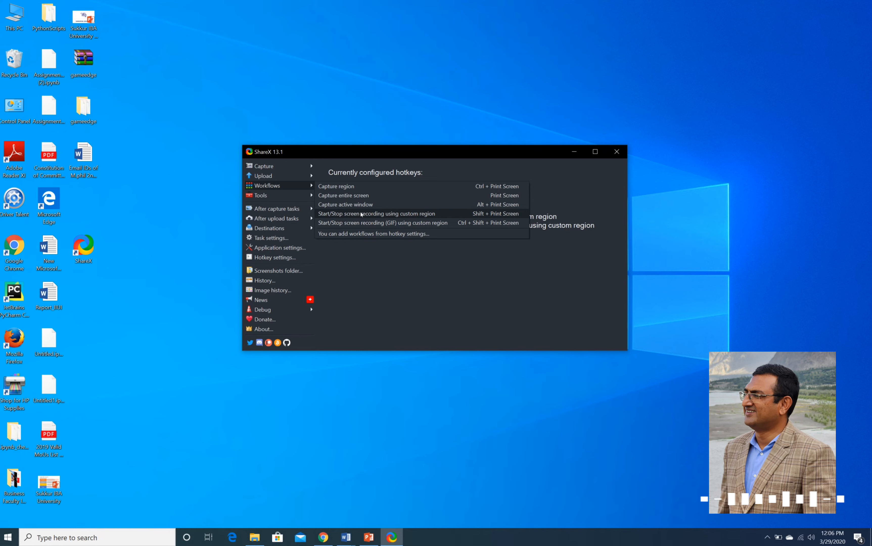
click(598, 17)
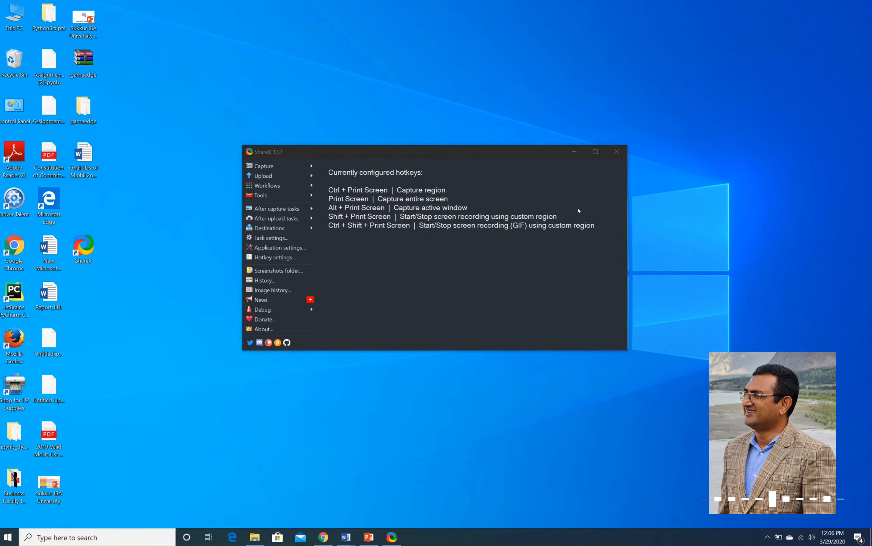
Switch to File Explorer and look through the Documents and Videos folders for the recorded lecture videos.
click(254, 537)
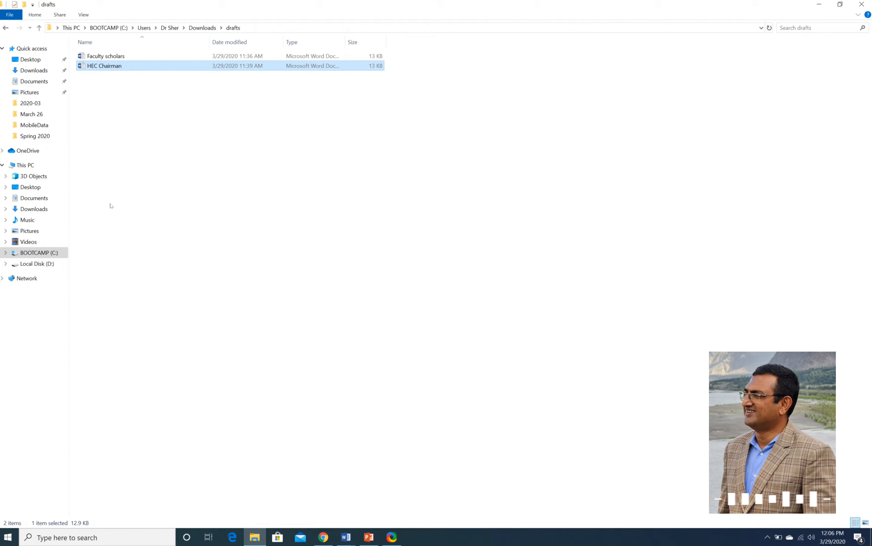
click(33, 198)
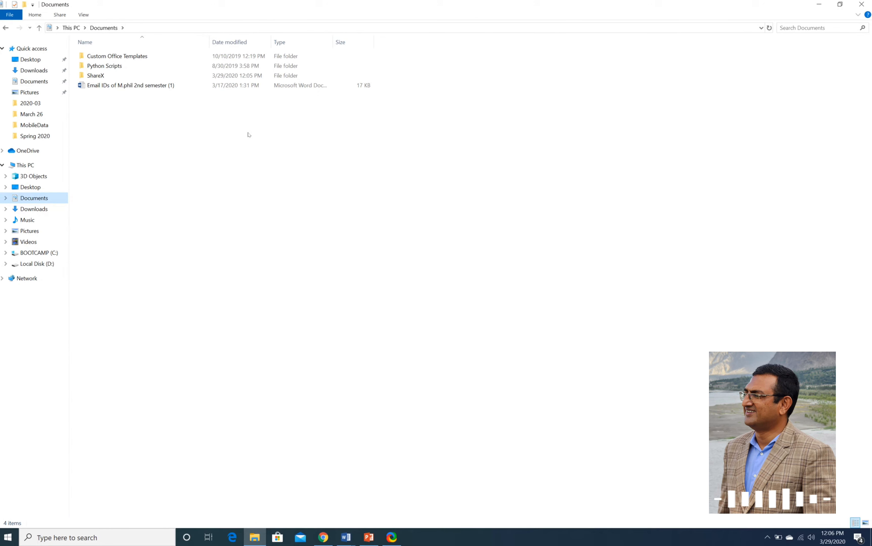
click(29, 241)
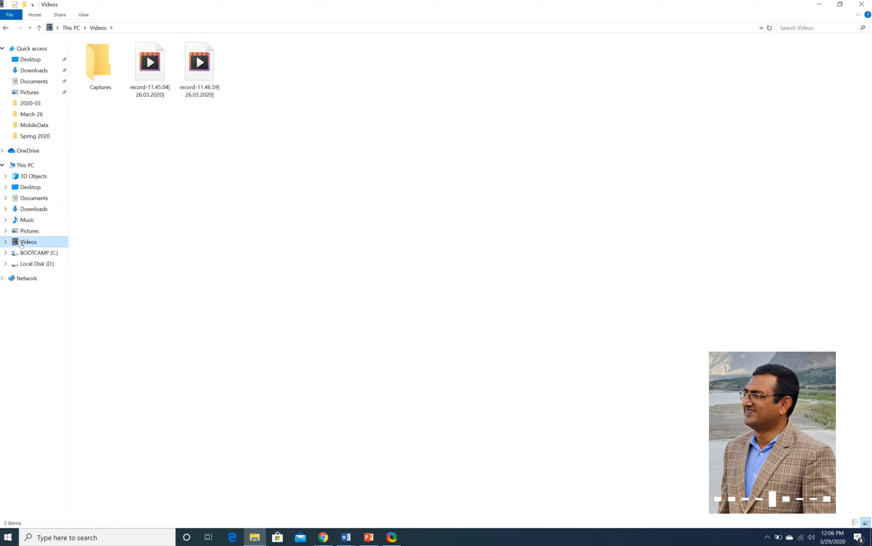
click(297, 201)
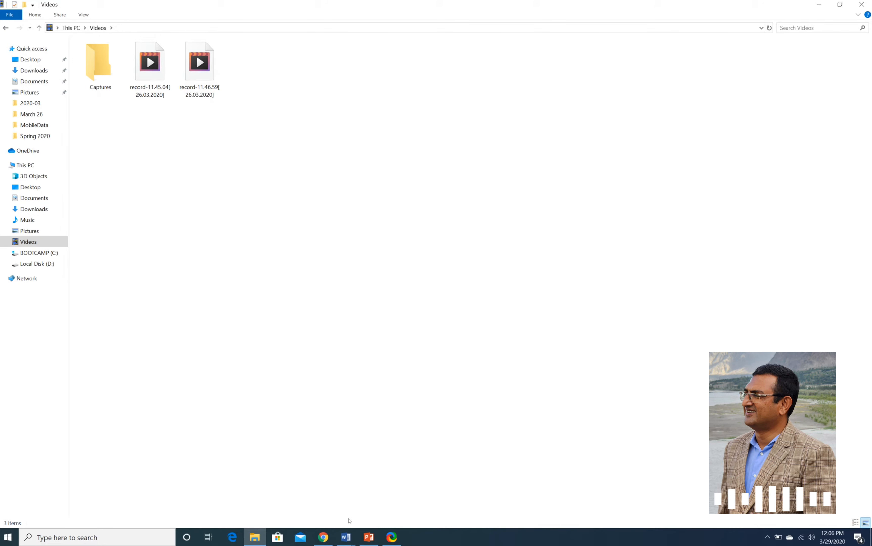
Switch to Google Drive in Chrome and create a folder named Video Lectures inside the lectures folder.
click(328, 539)
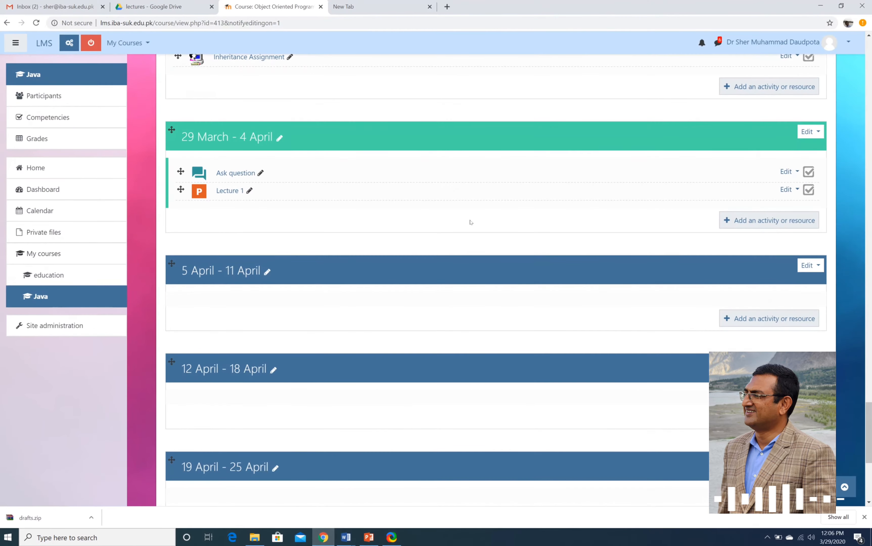
click(147, 4)
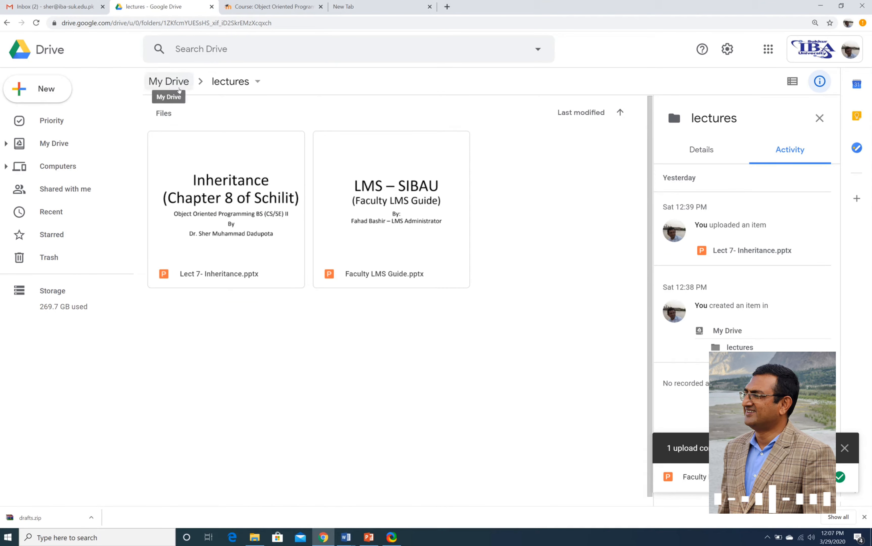
right_click(317, 346)
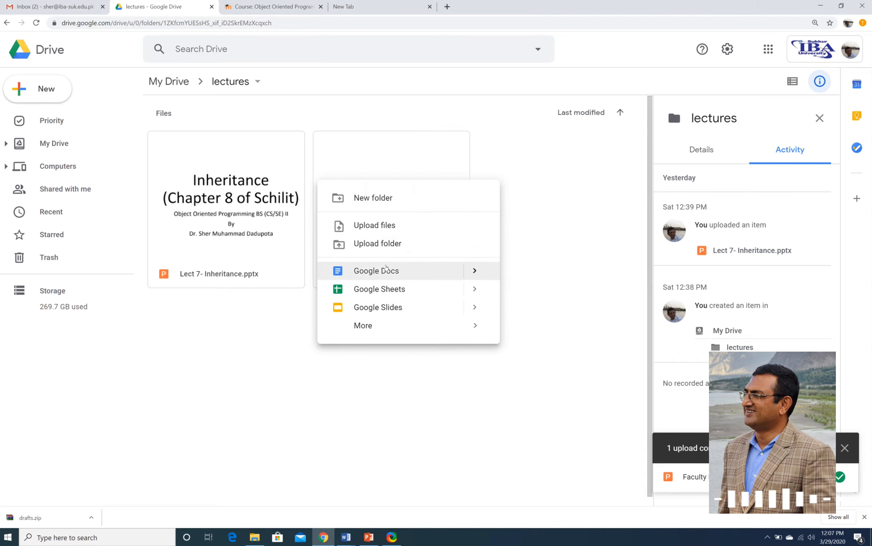
click(401, 199)
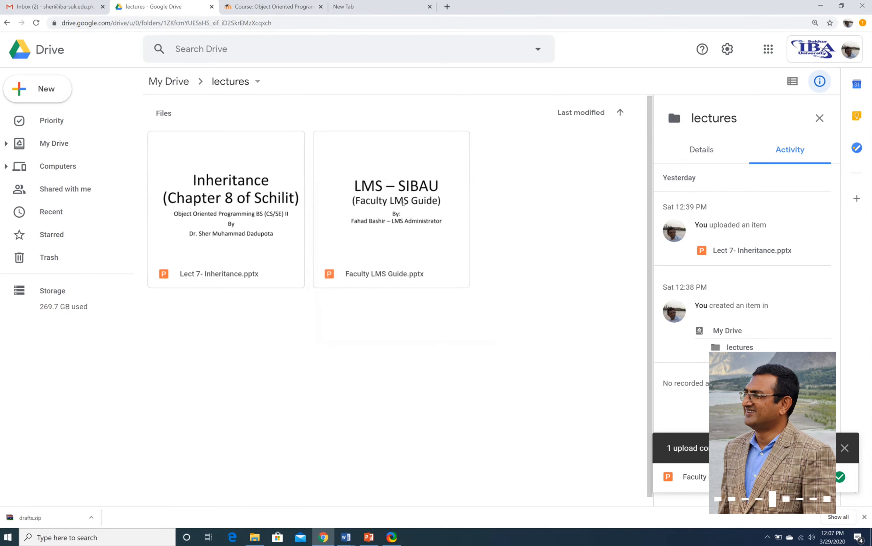
text(Video K)
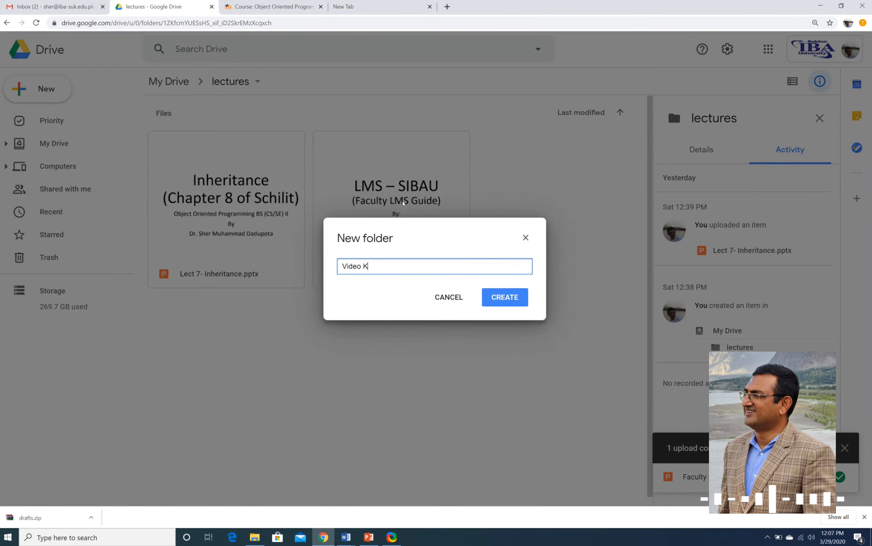
key(BackSpace)
text(Lectu)
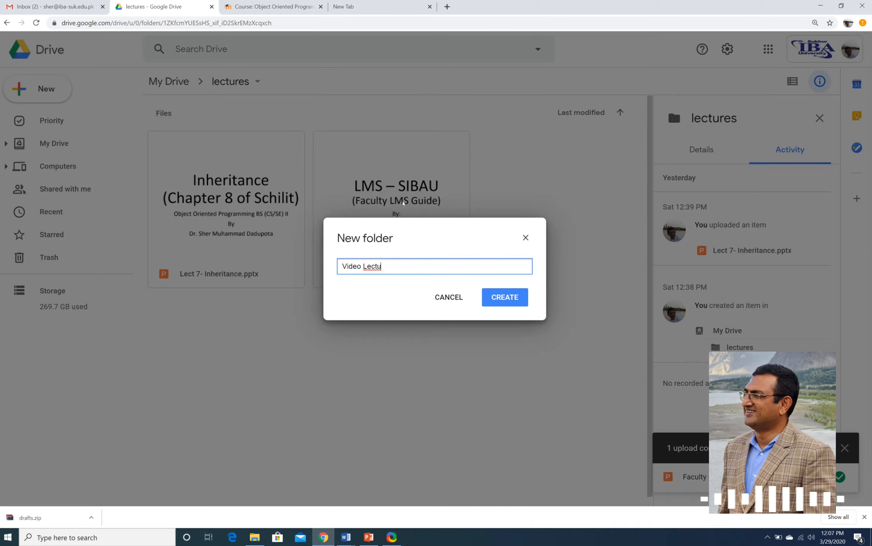
text(res)
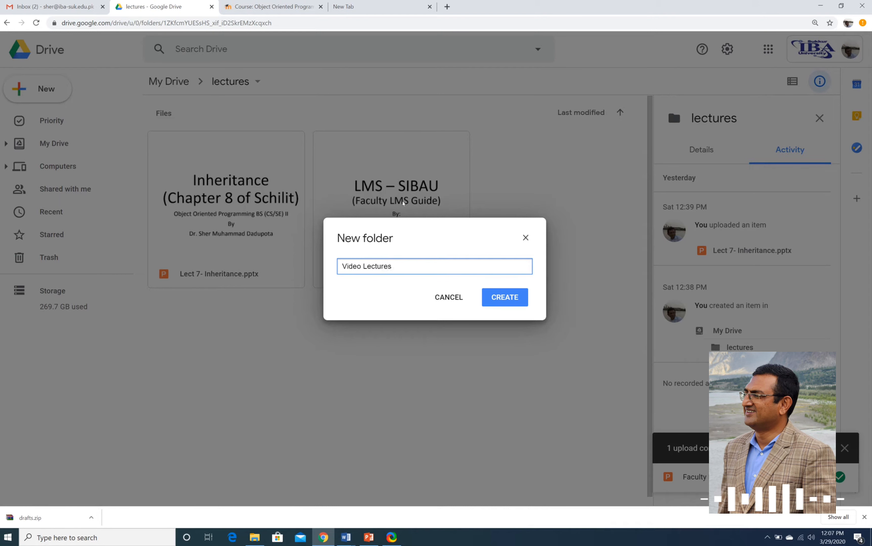
click(512, 300)
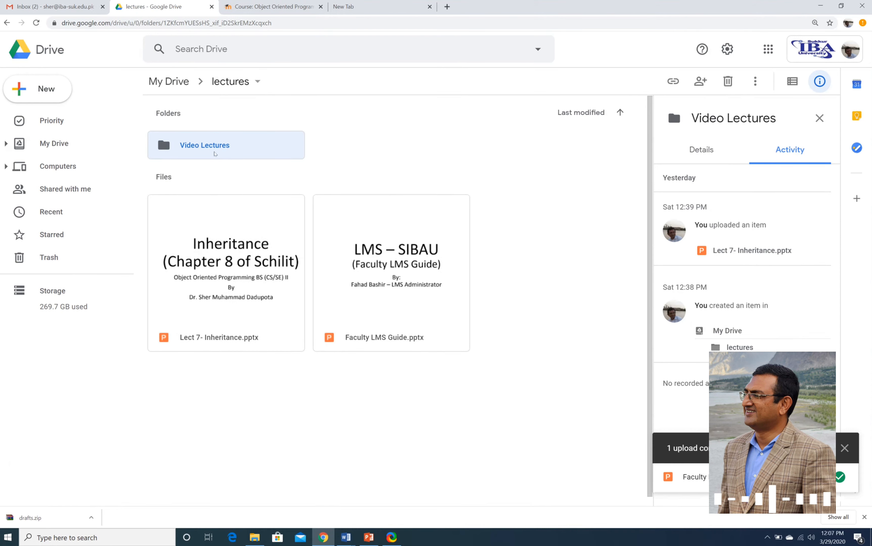
Upload the recording record-11.46.59[26.03.2020] from the computer's Videos folder into the Video Lectures folder.
double_click(216, 154)
right_click(254, 187)
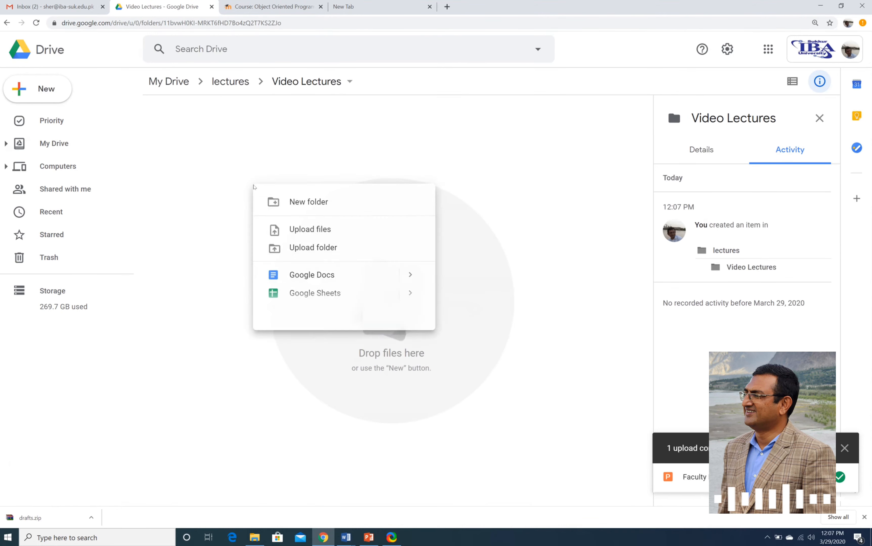
click(294, 229)
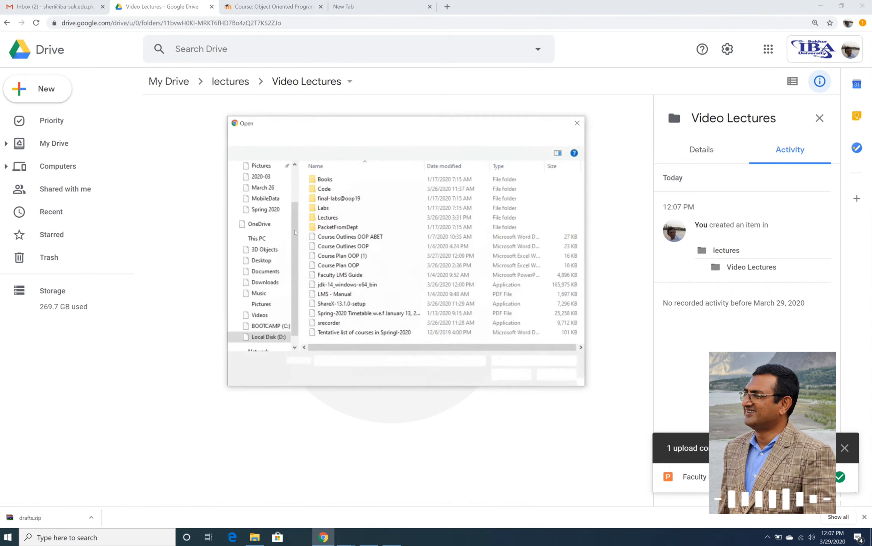
click(265, 316)
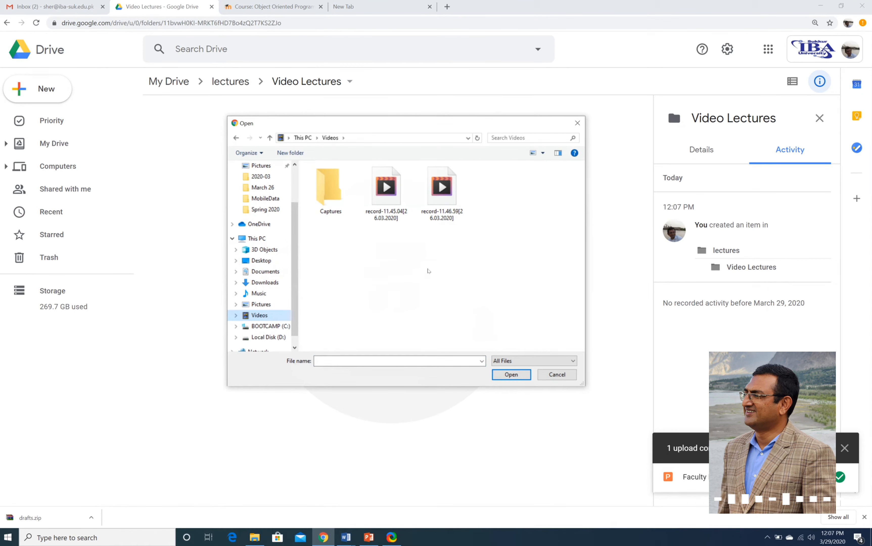
double_click(446, 205)
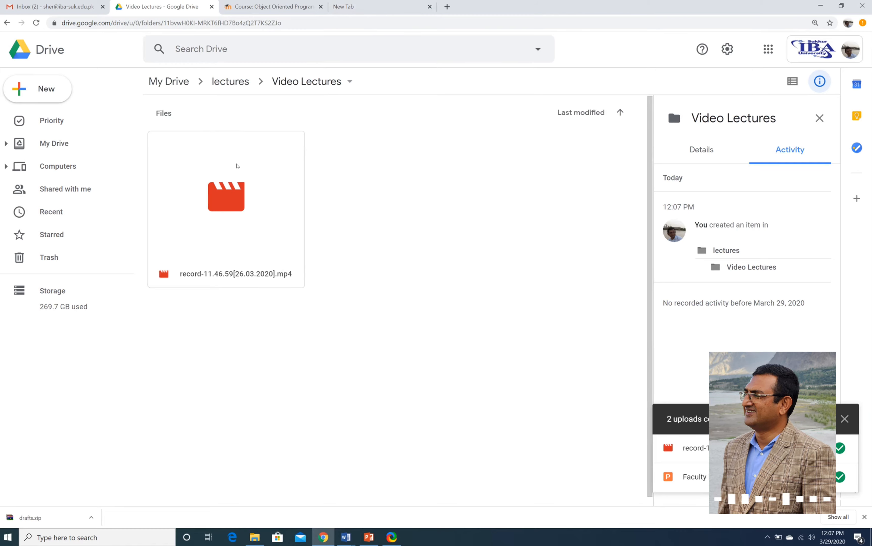
Switch to the Object Oriented Programming course on LMS and start adding a URL resource to the 29 March - 4 April section.
click(271, 6)
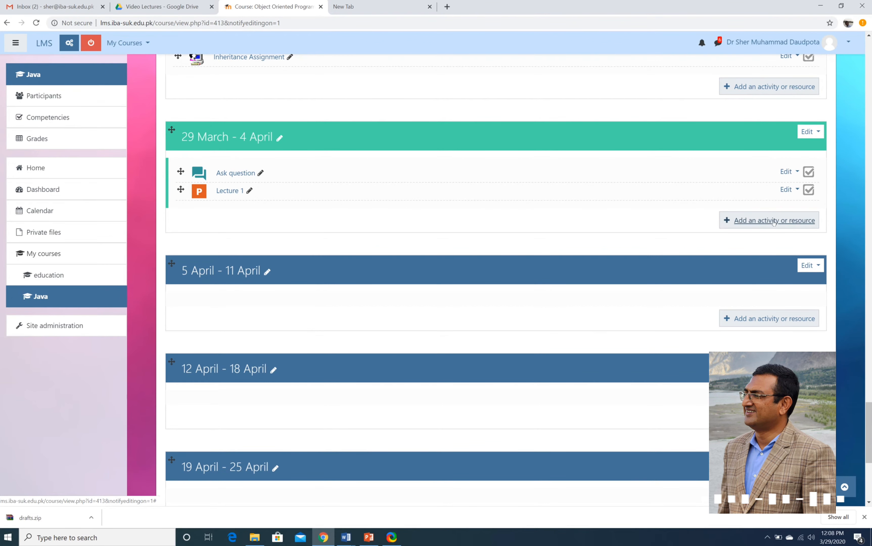
click(774, 221)
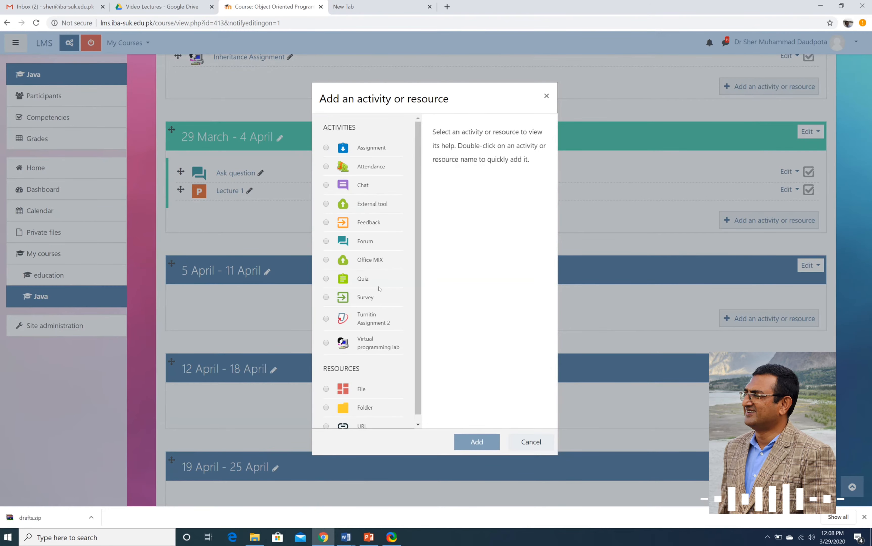
scroll(373, 376, down, 1)
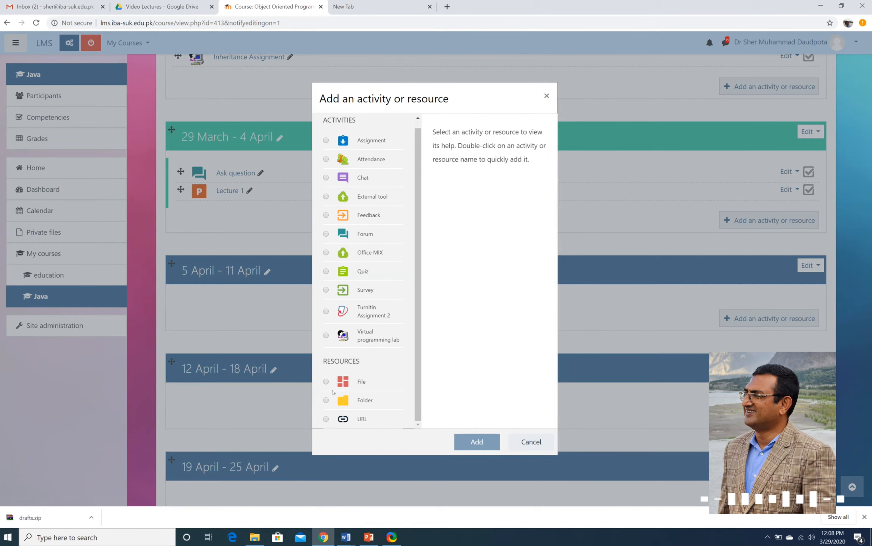
click(325, 419)
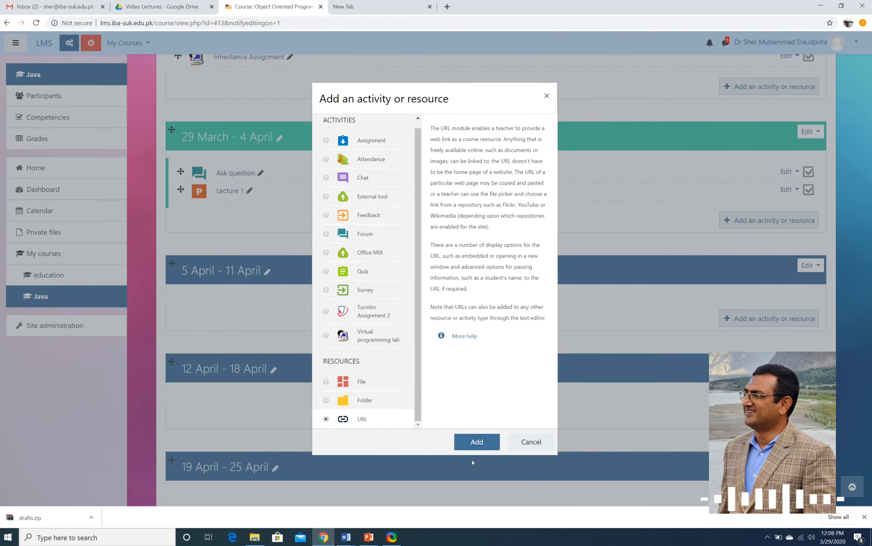
click(482, 443)
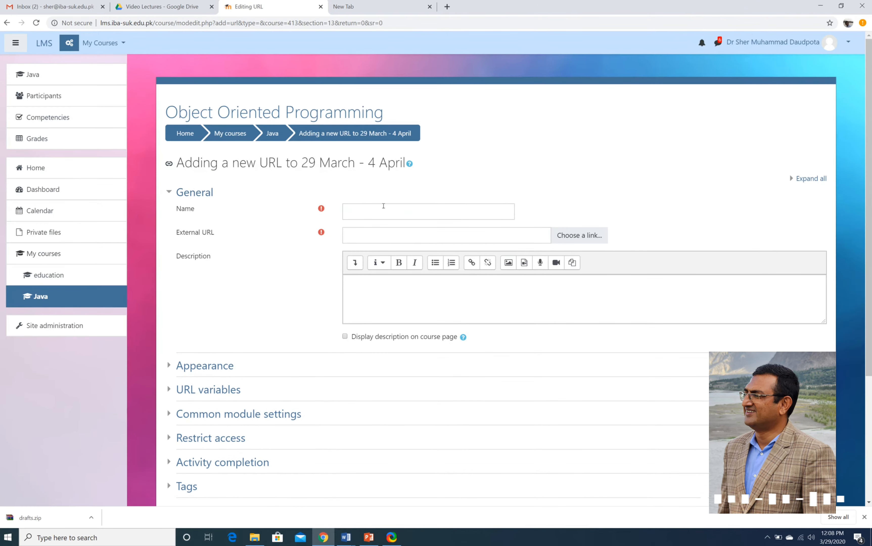
Name the new URL resource Video Lecture 1 and start choosing its external link.
click(383, 206)
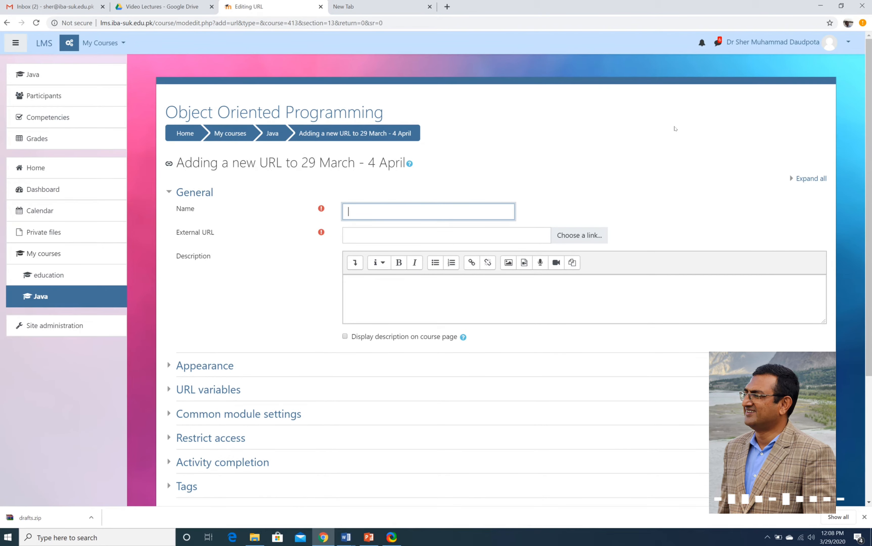
text(Video LEc)
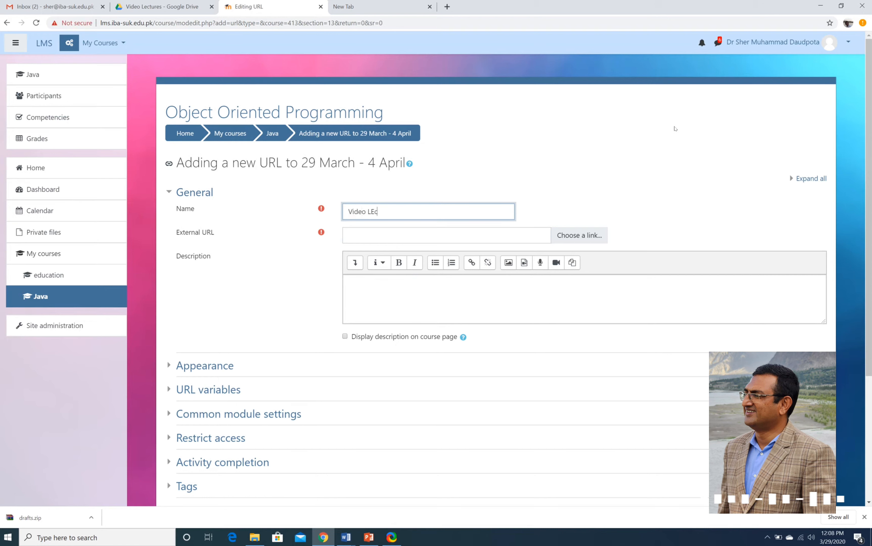
key(BackSpace)
text(ectuer 1)
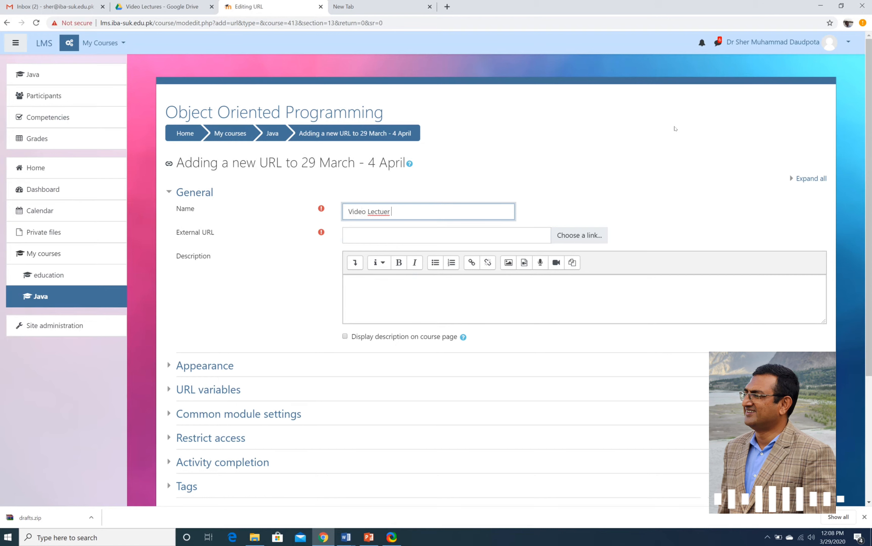
key(BackSpace)
key(BackSpace)
key(BackSpace)
key(BackSpace)
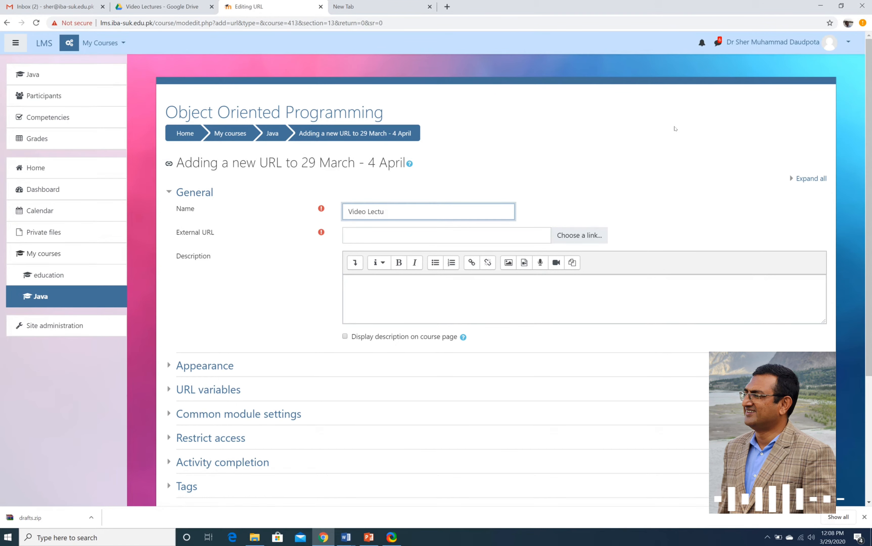
text(re 1)
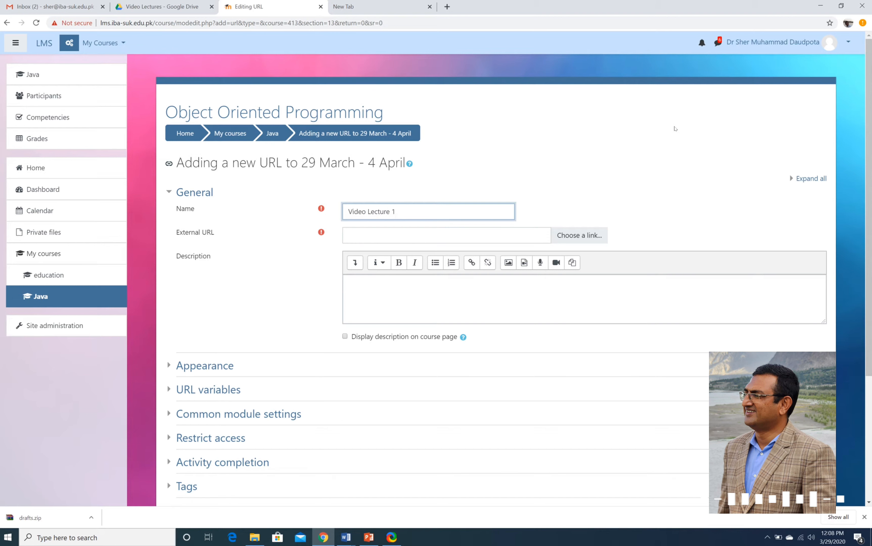
click(480, 234)
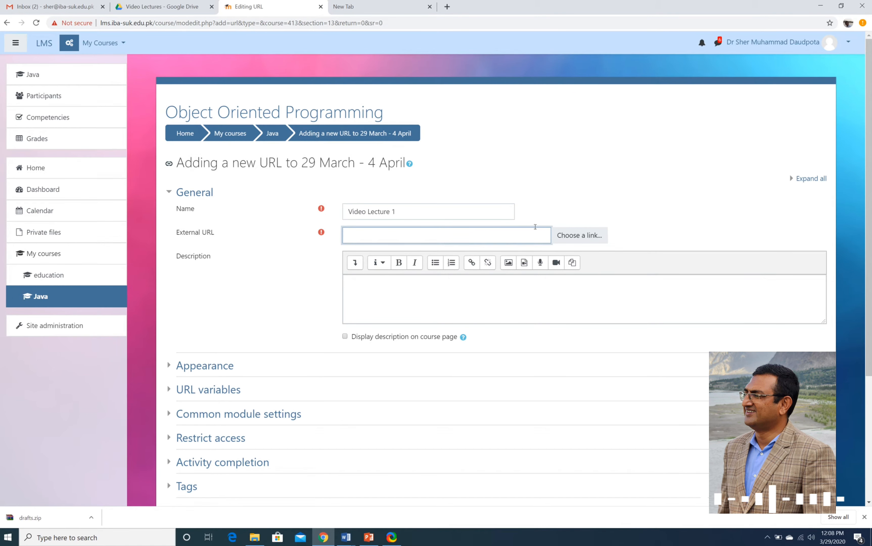
click(578, 235)
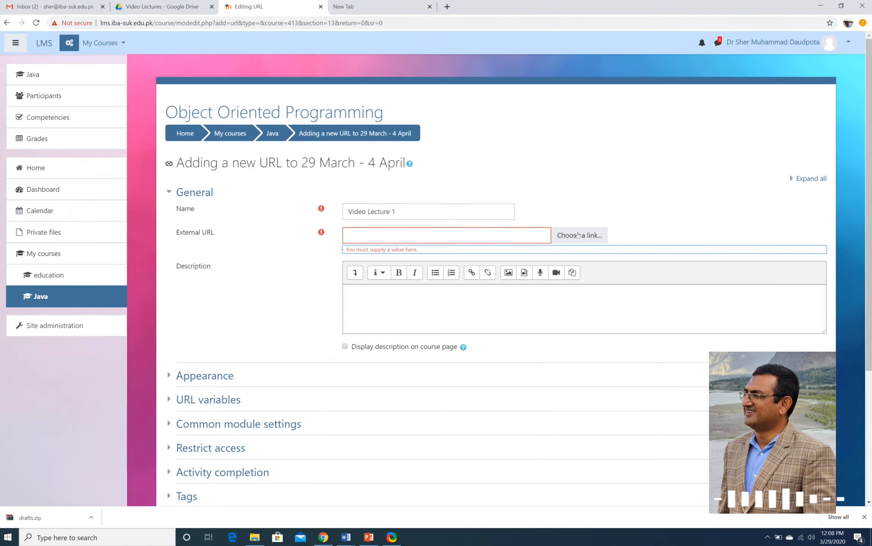
Switch to Google Drive, turn on link sharing for record-11.46.59[26.03.2020].mp4 and copy its shareable link.
click(147, 5)
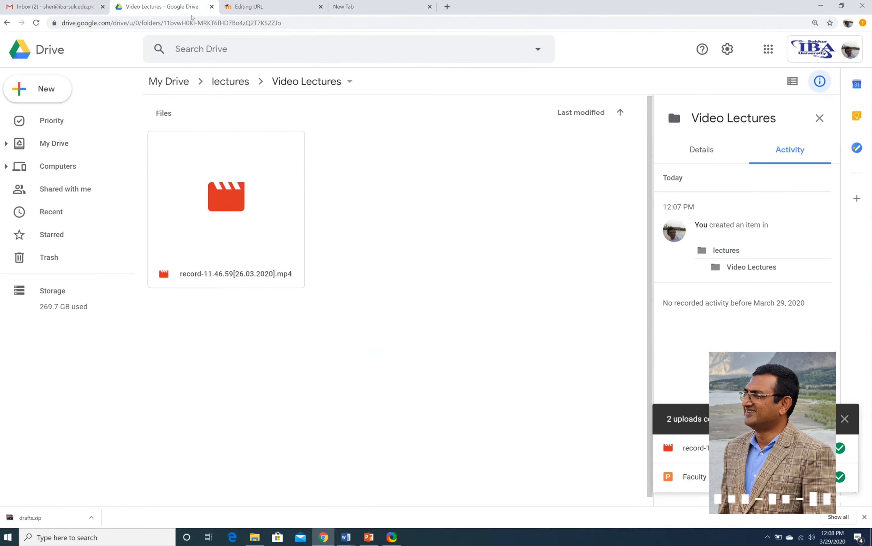
right_click(273, 232)
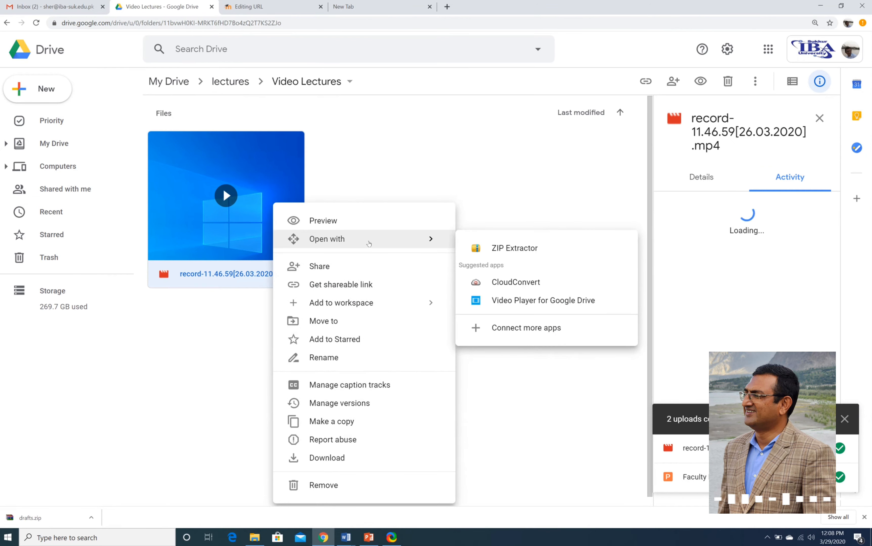
click(352, 273)
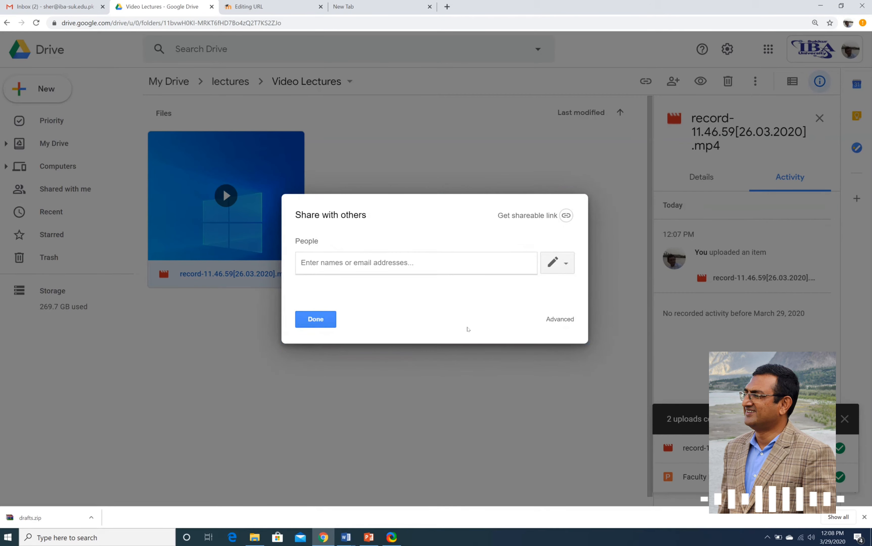
click(541, 216)
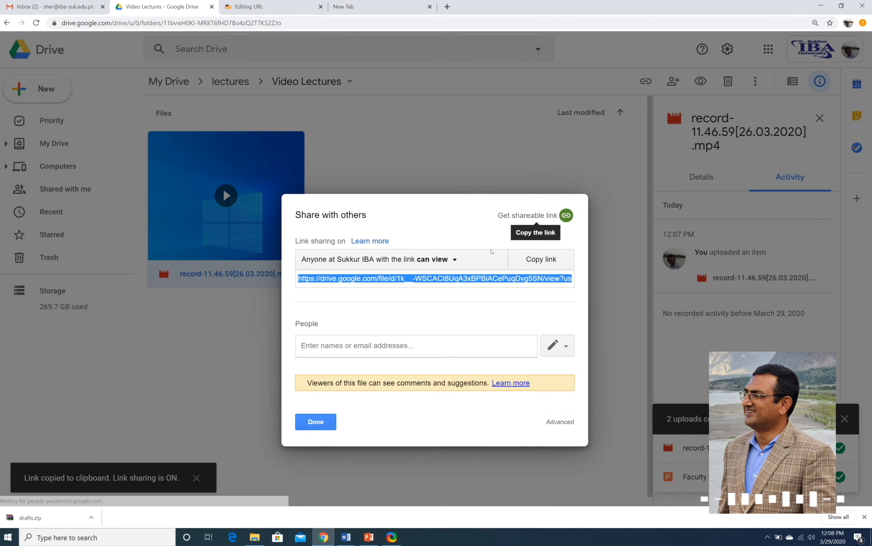
right_click(461, 278)
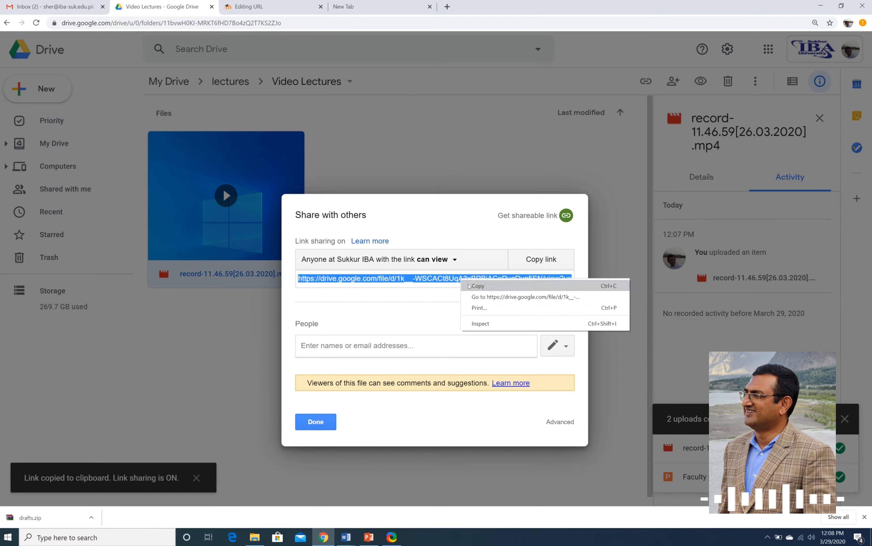
click(469, 286)
click(529, 261)
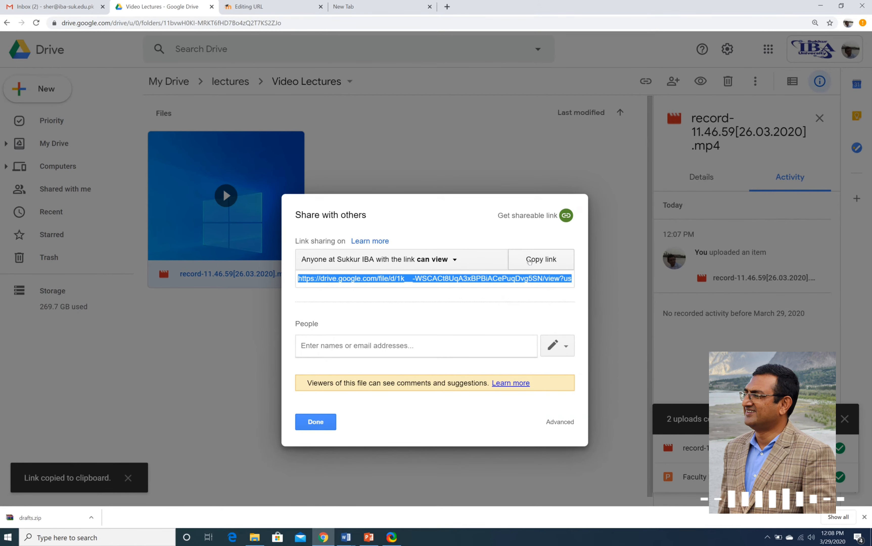
click(314, 423)
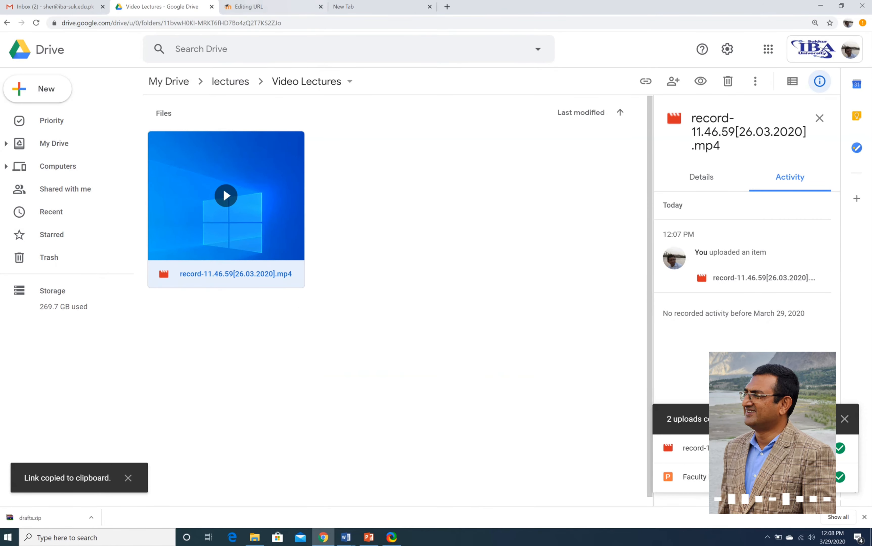
Return to the LMS form for Video Lecture 1 and paste the copied Drive link as its external URL.
click(249, 6)
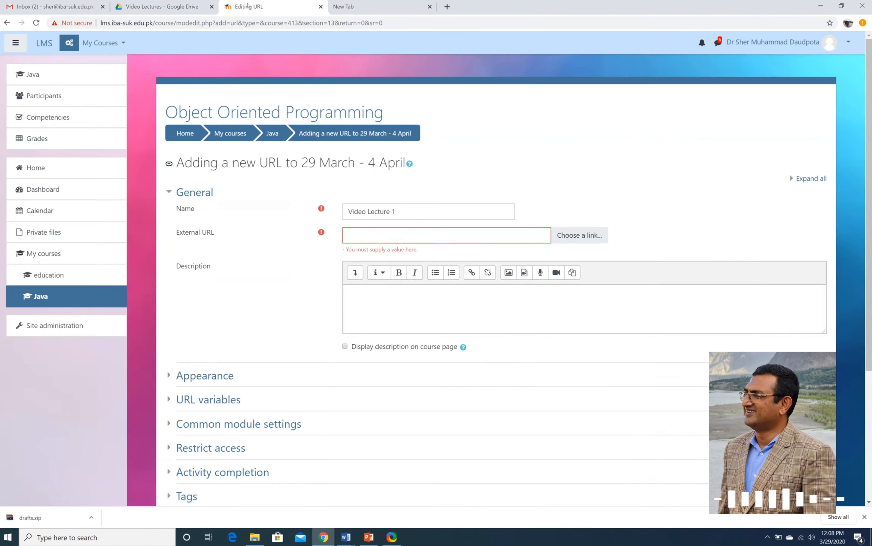
click(410, 235)
key(ctrl+v)
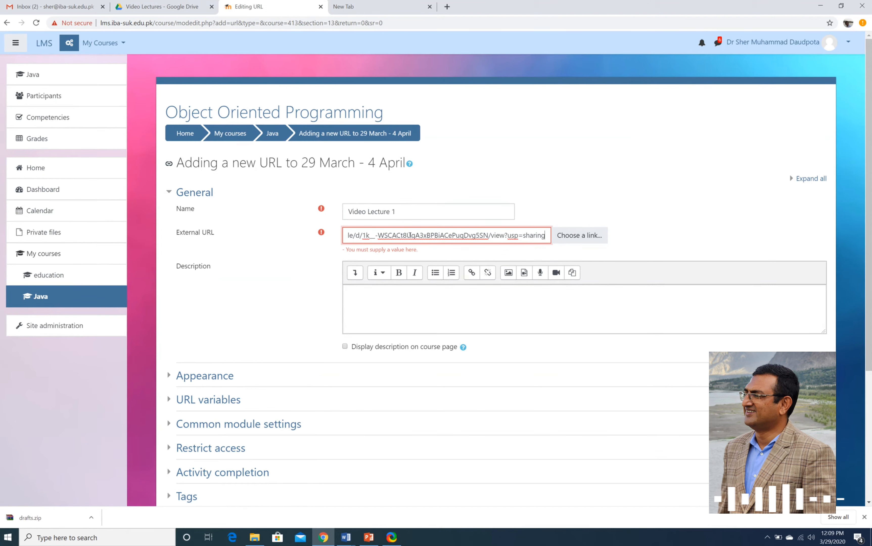
Describe the resource as "This is my video lecture for faculty of sukkur IBA University", then save and display it.
click(383, 287)
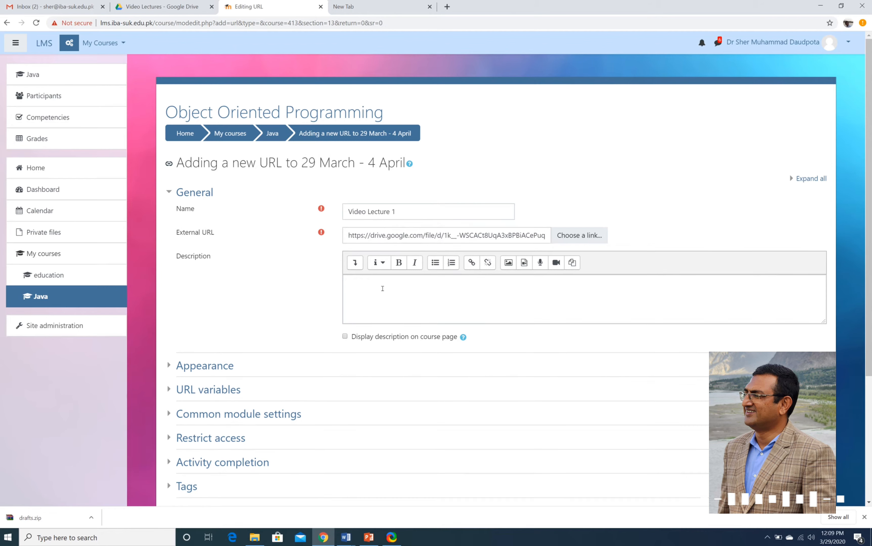
text(Thi)
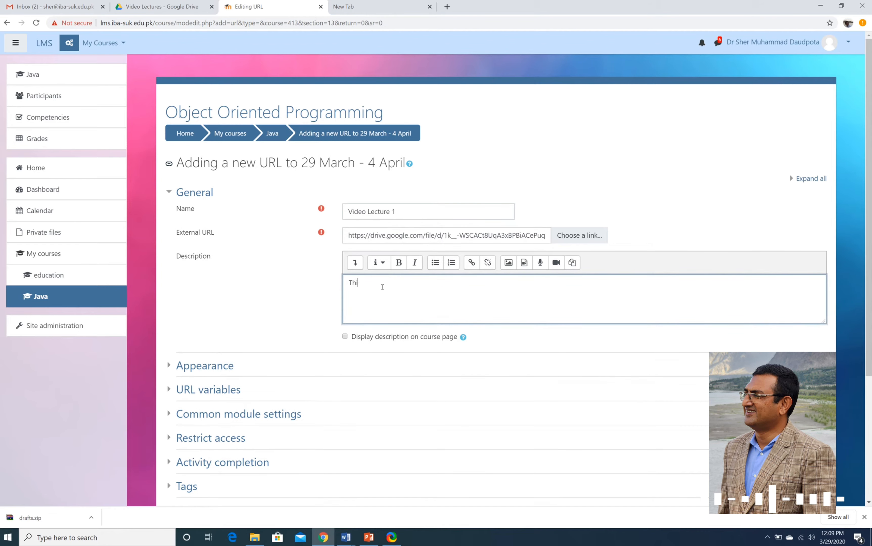
text(s is my video)
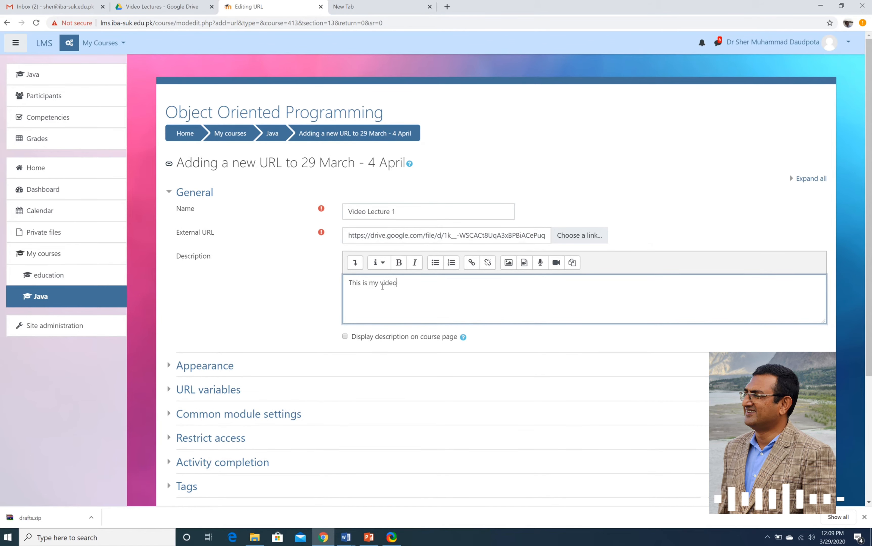
text( lecture for )
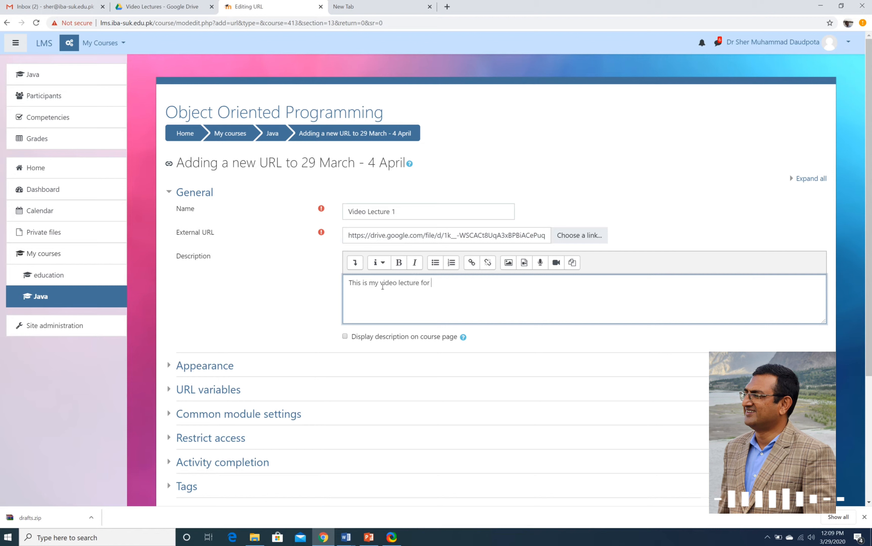
text(faculty of su)
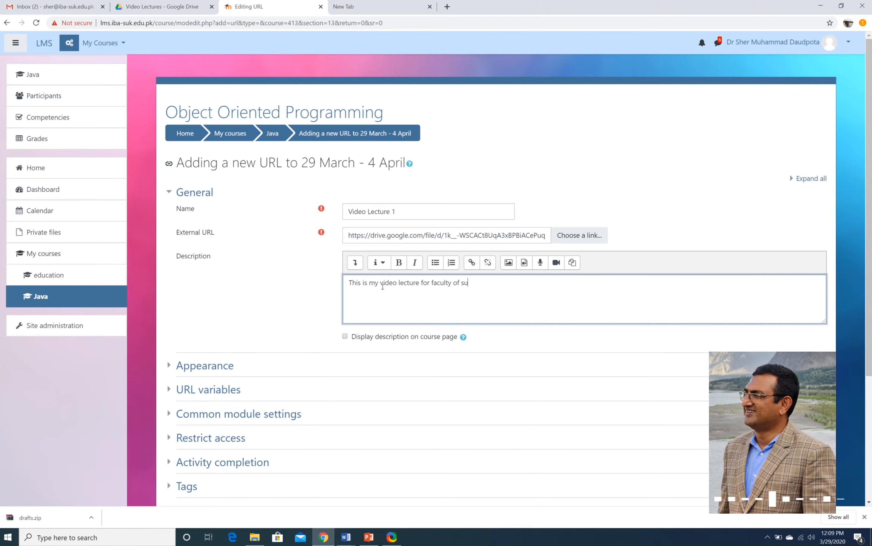
text(kkur IBA University)
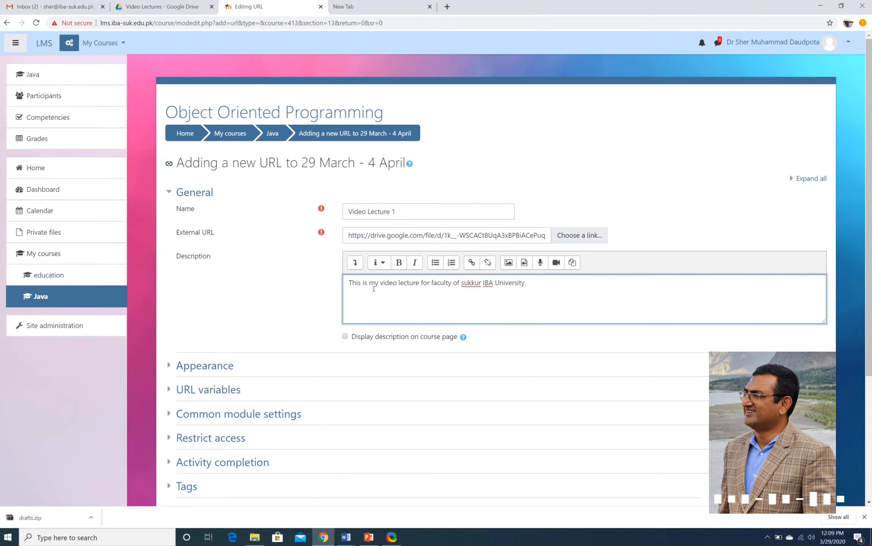
click(232, 332)
scroll(233, 331, down, 3)
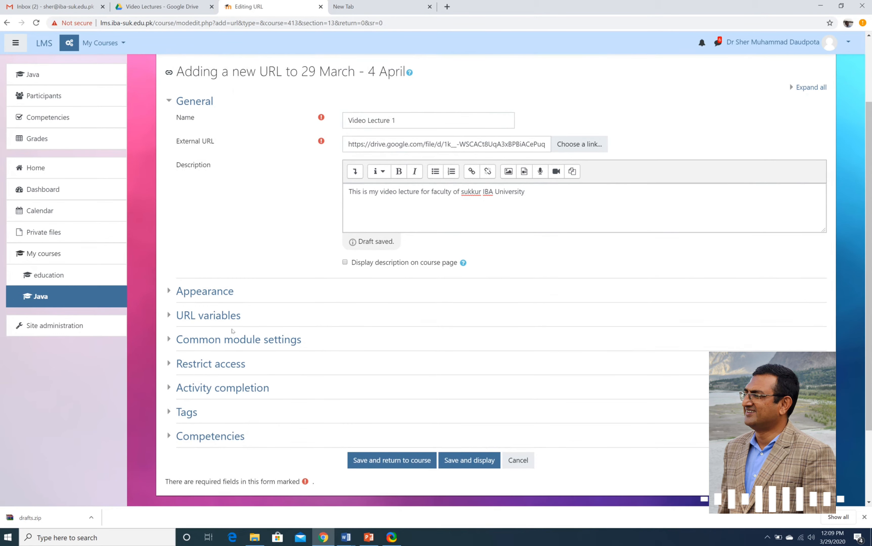
click(468, 461)
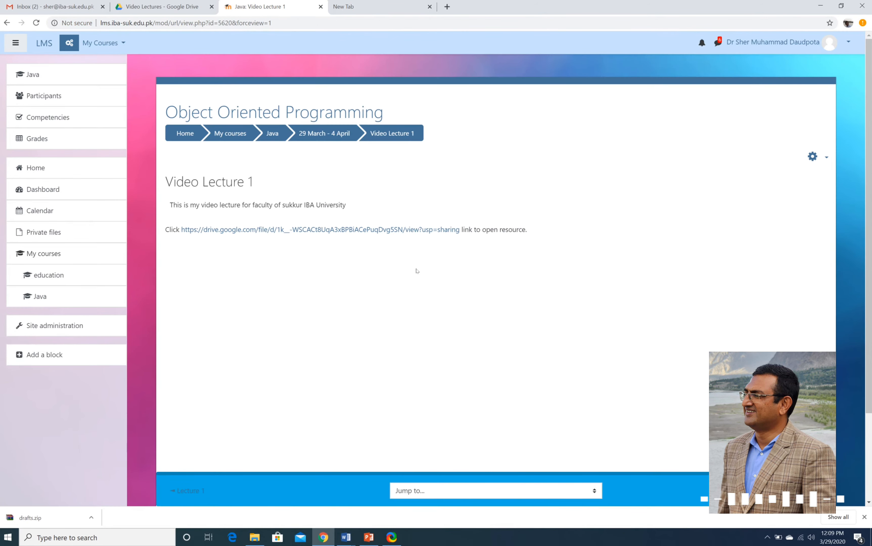
Return to the Java course page, open Video Lecture 1 to check the linked video, and go back to the 29 March - 4 April section.
click(276, 135)
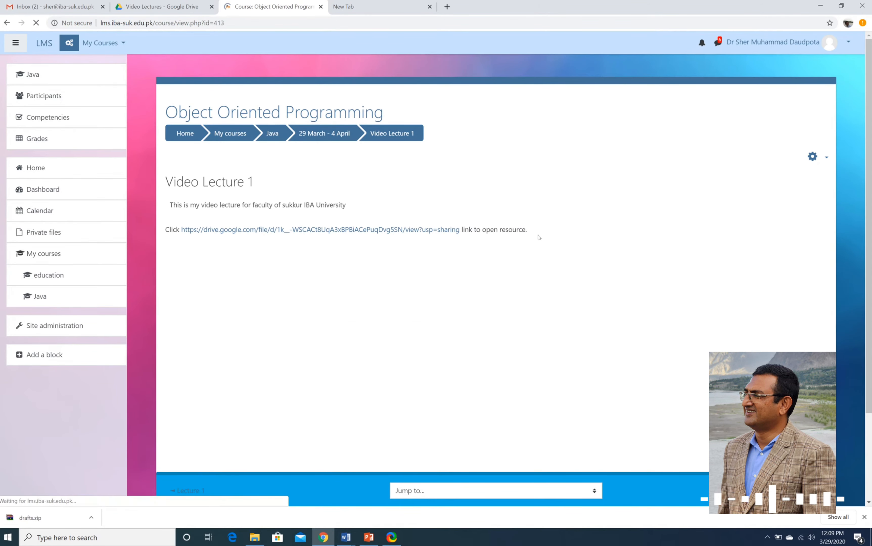
scroll(539, 237, down, 10)
scroll(540, 237, down, 20)
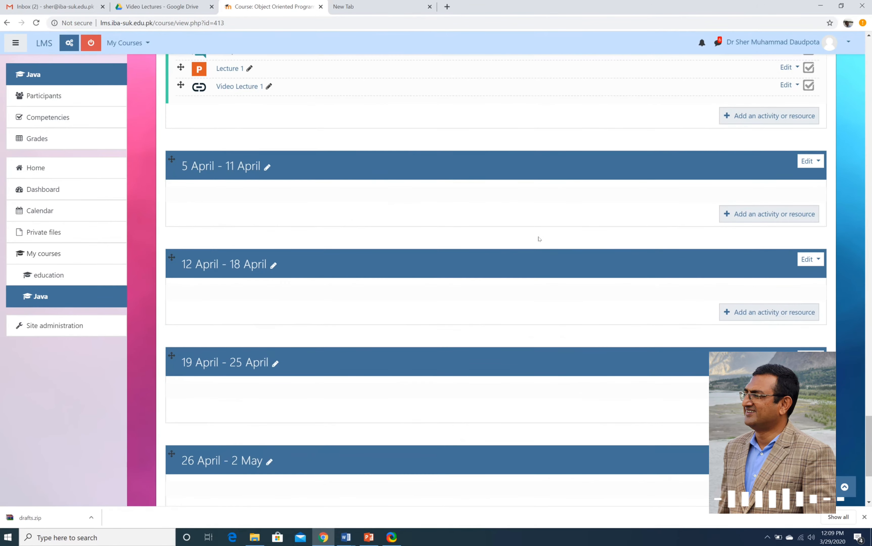
click(232, 87)
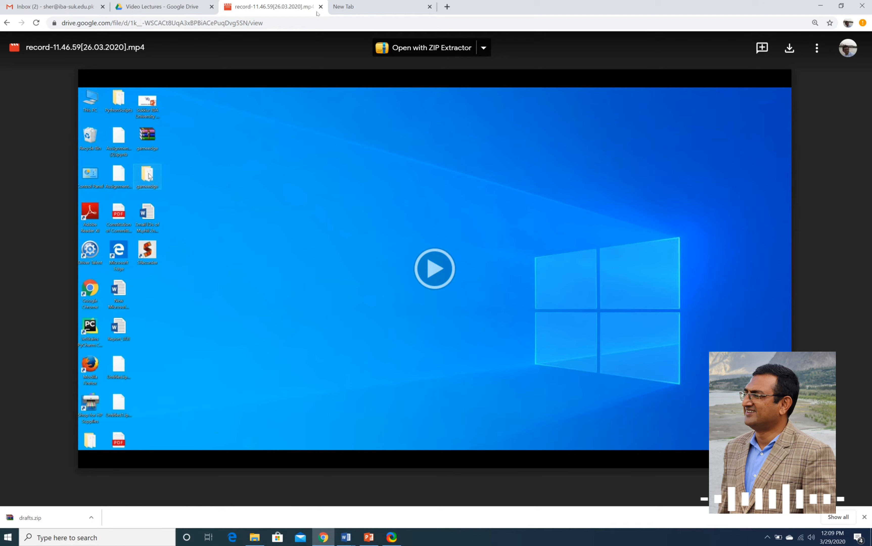
click(7, 23)
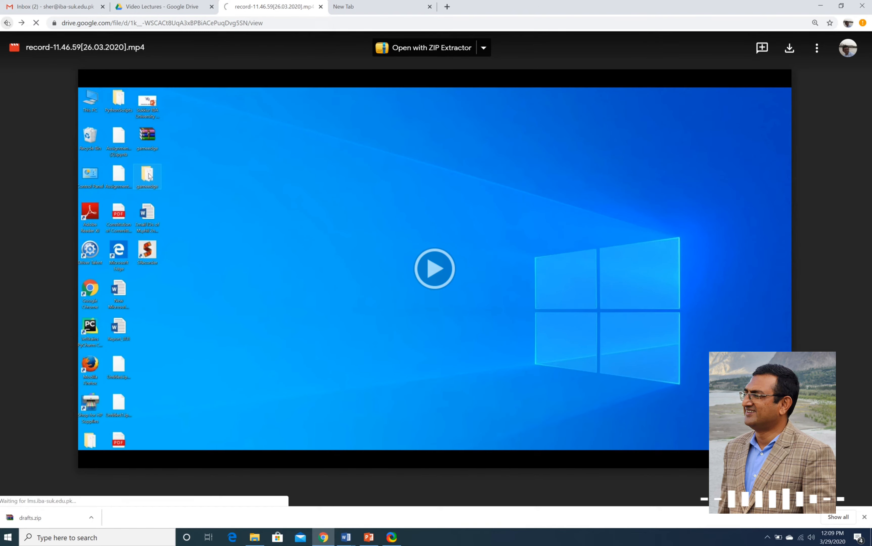
scroll(408, 234, up, 4)
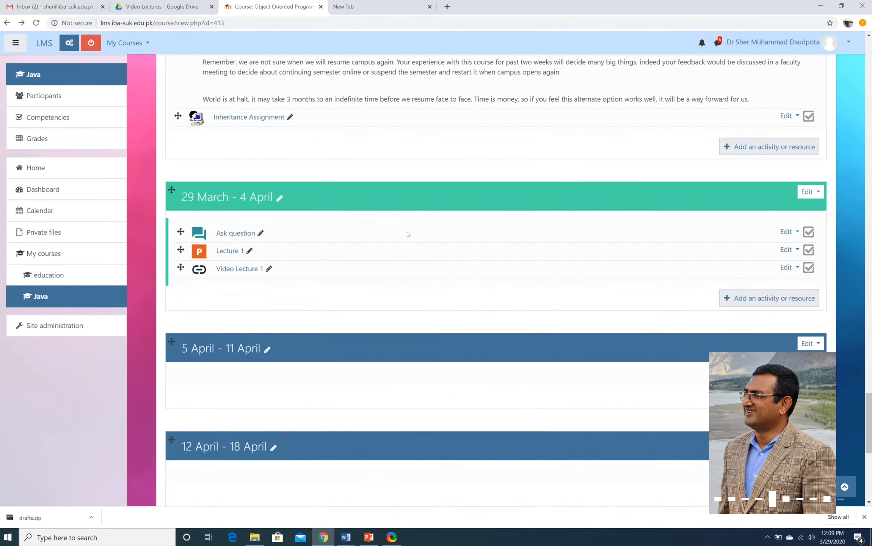
scroll(408, 235, down, 1)
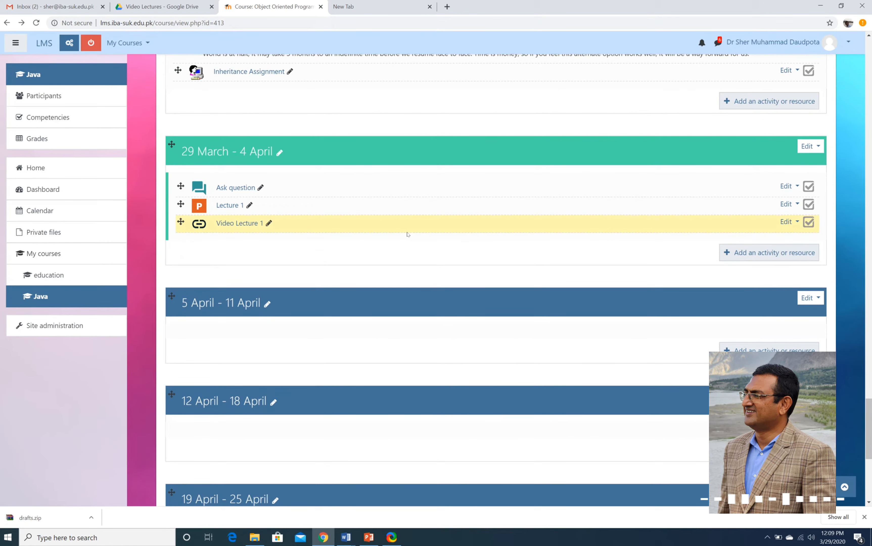
Open youtube.com in the empty browser tab and start uploading a video.
click(384, 7)
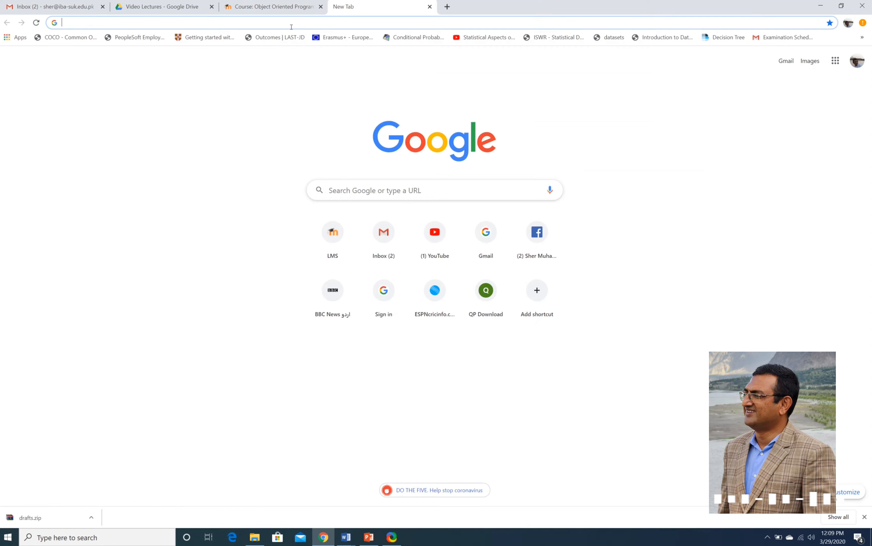
text(youtube.com)
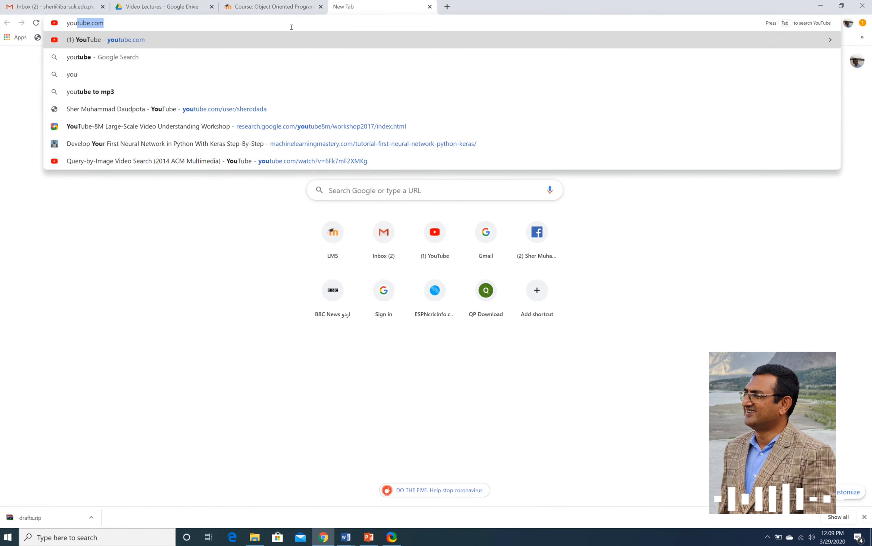
key(Down)
key(Up)
key(Return)
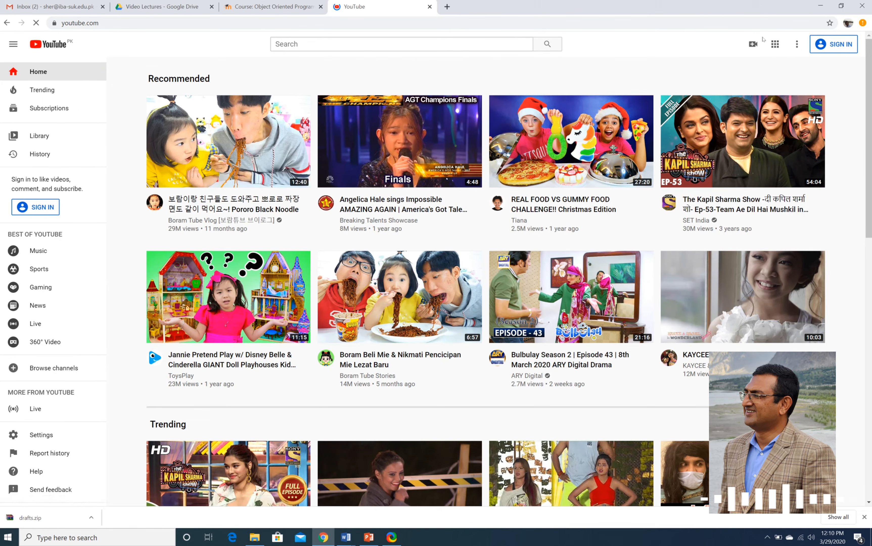
click(755, 46)
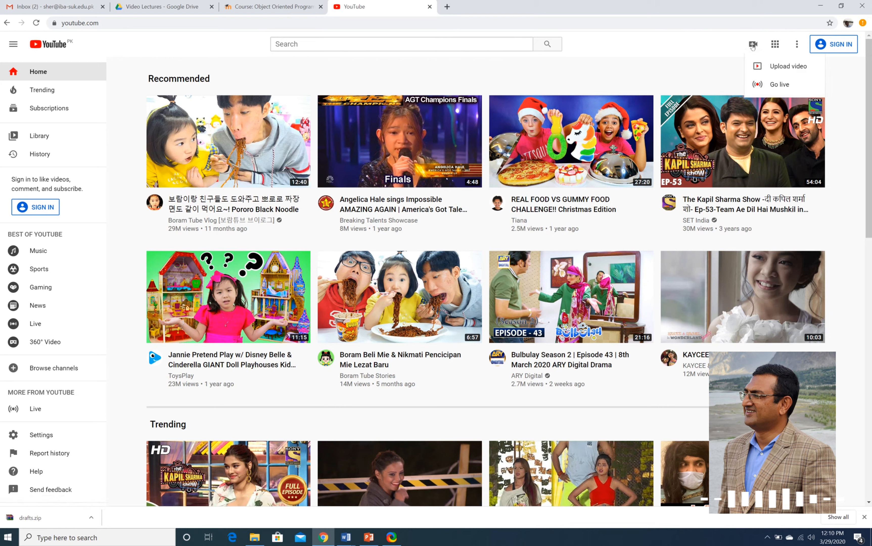
click(775, 70)
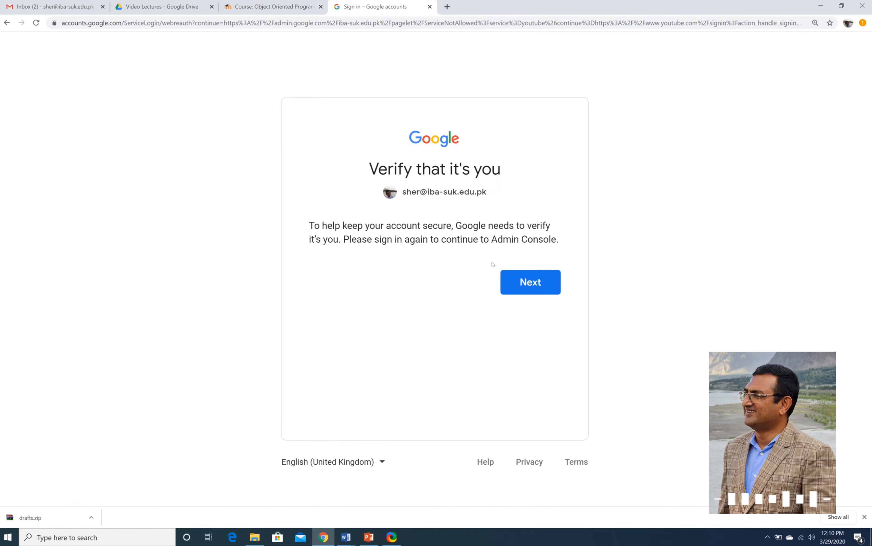
Verify the Google account with the account password, then try to sign in with another account.
click(535, 276)
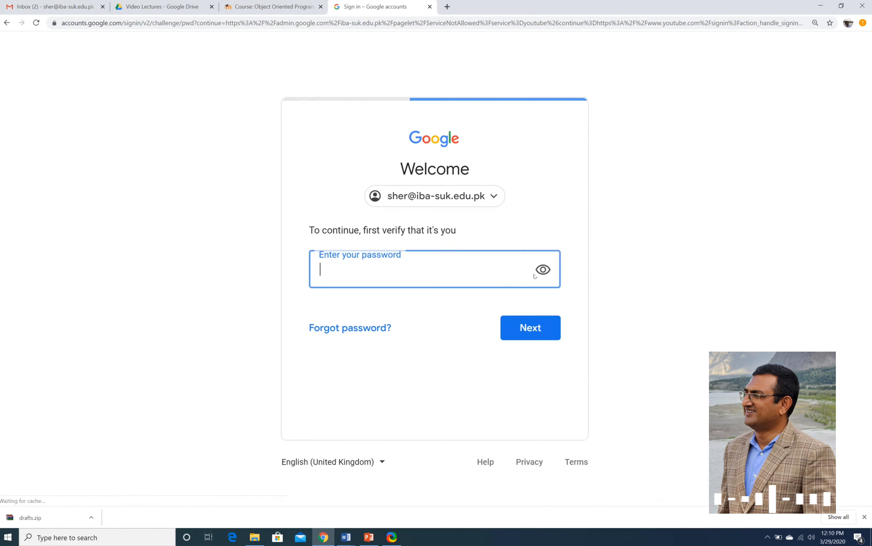
click(530, 328)
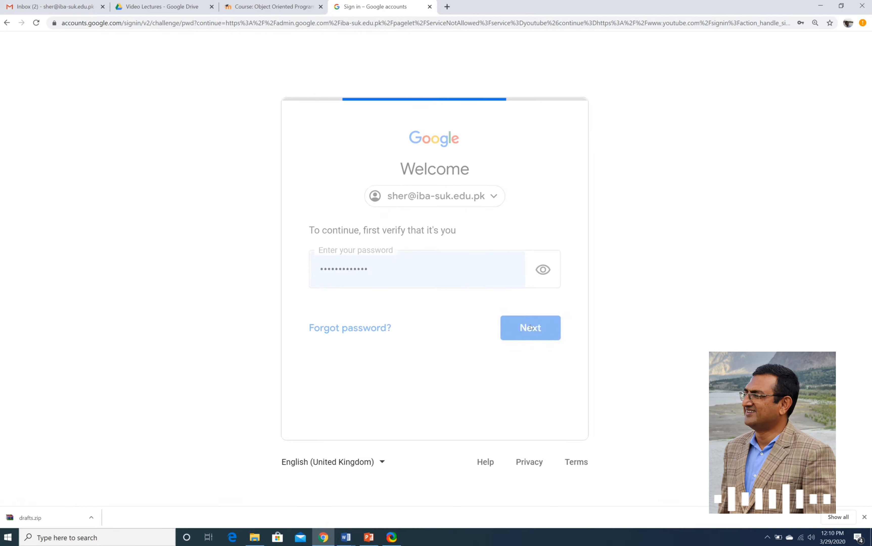
click(481, 204)
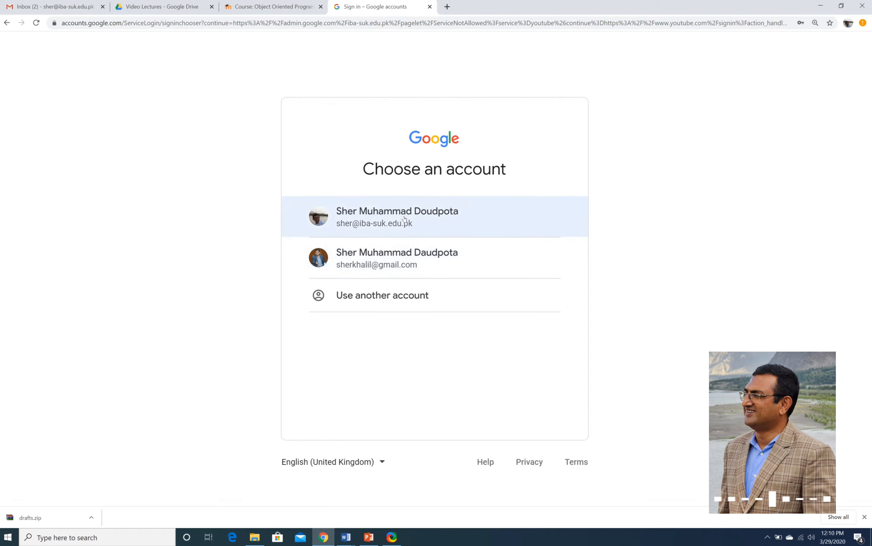
click(384, 263)
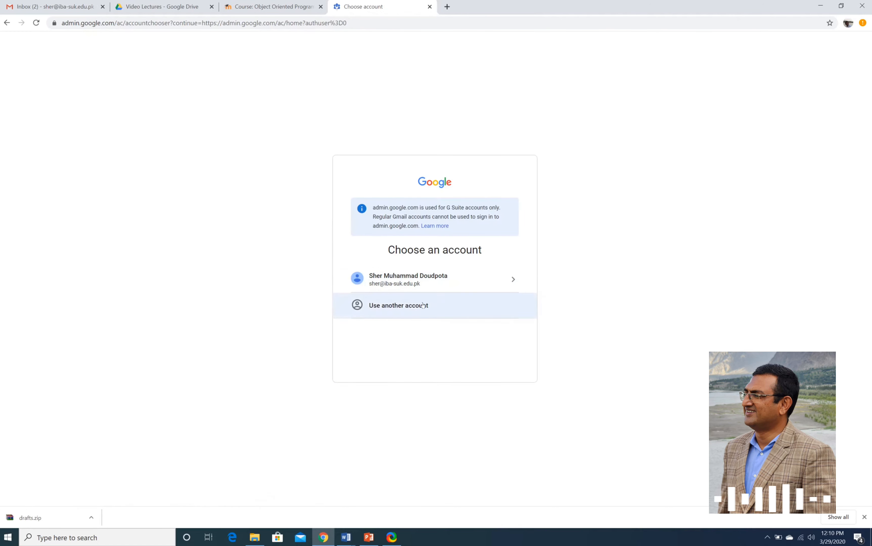
click(400, 310)
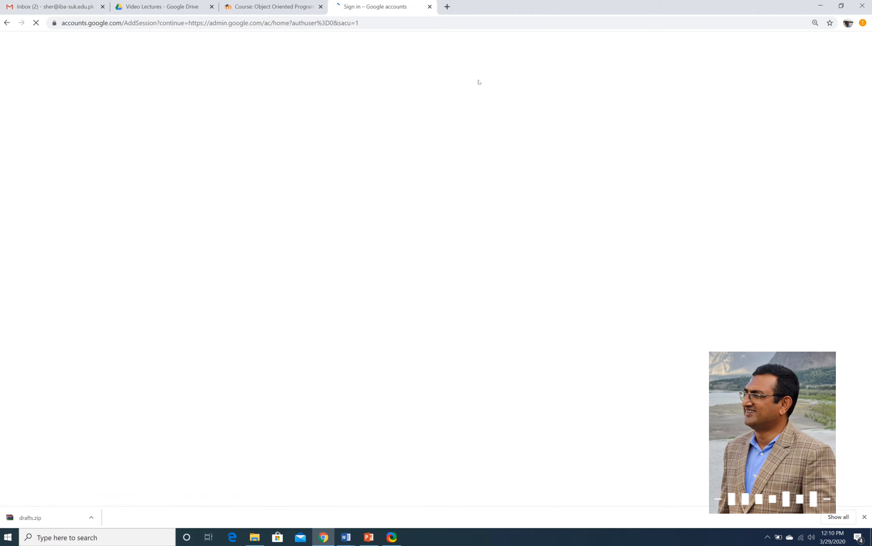
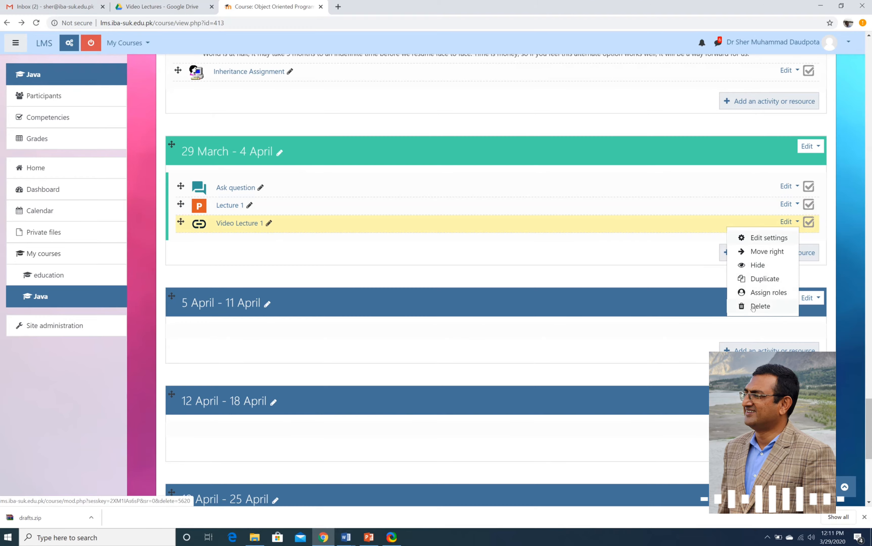
Delete the Video Lecture 1 link and the Lecture 1 file from the 29 March - 4 April section of the LMS course.
click(755, 305)
click(387, 329)
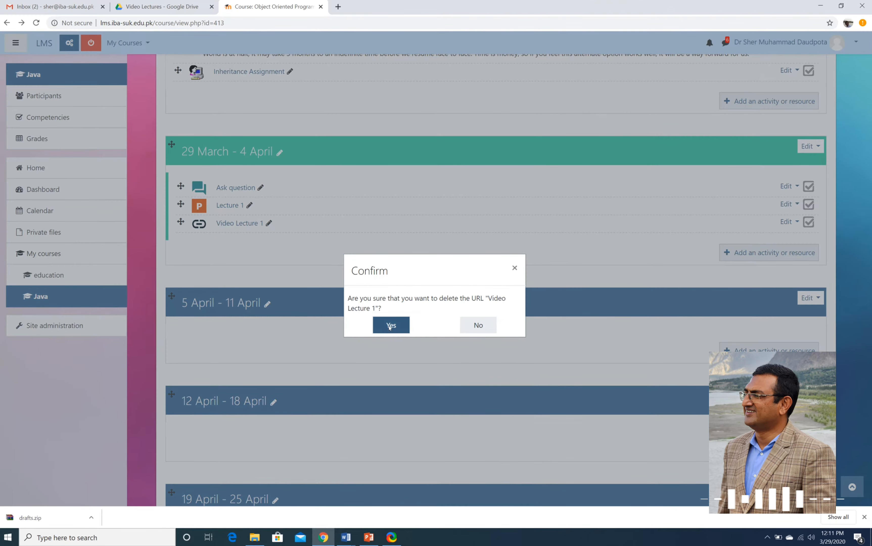
click(798, 206)
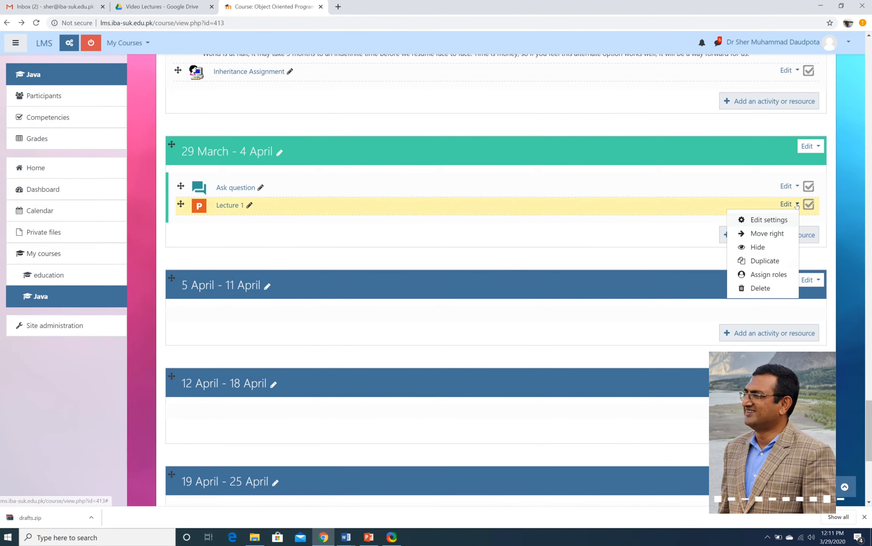
click(751, 288)
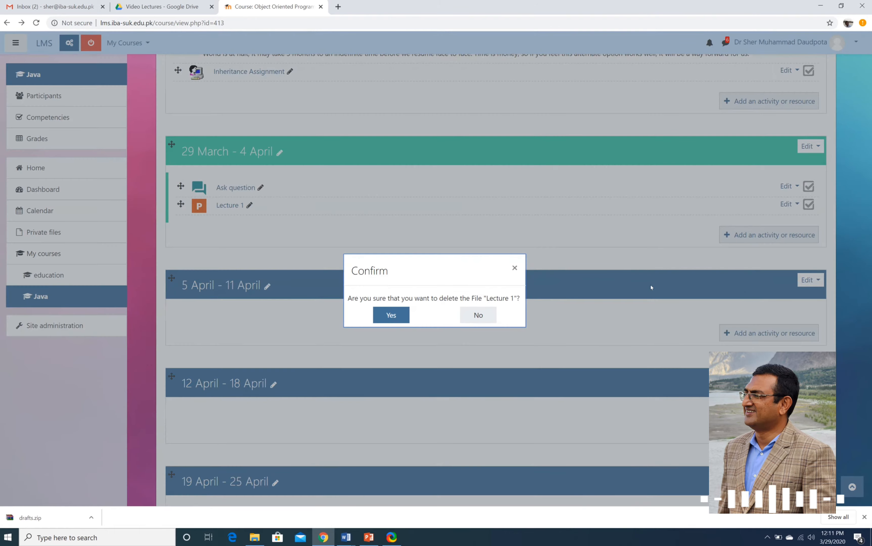
click(404, 309)
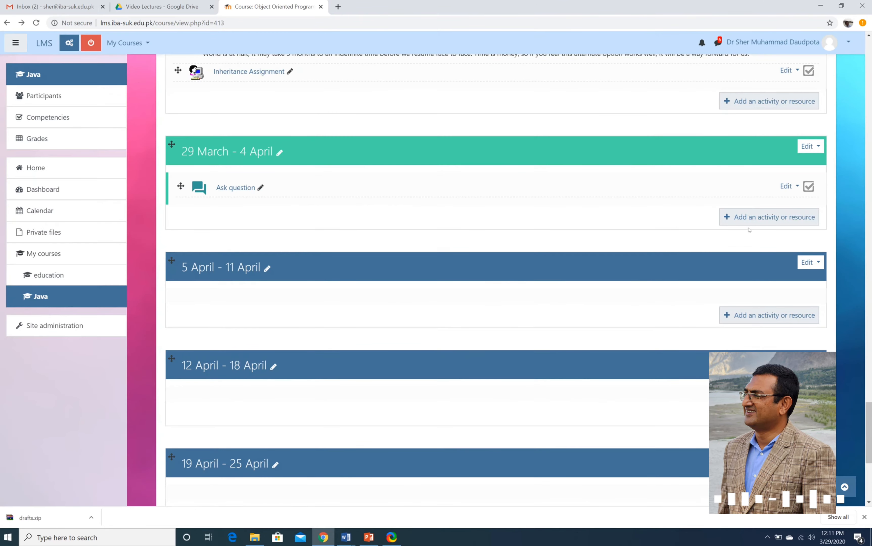
Add an Assignment activity to the 29 March - 4 April section and name it "Concepts of OOP".
click(761, 219)
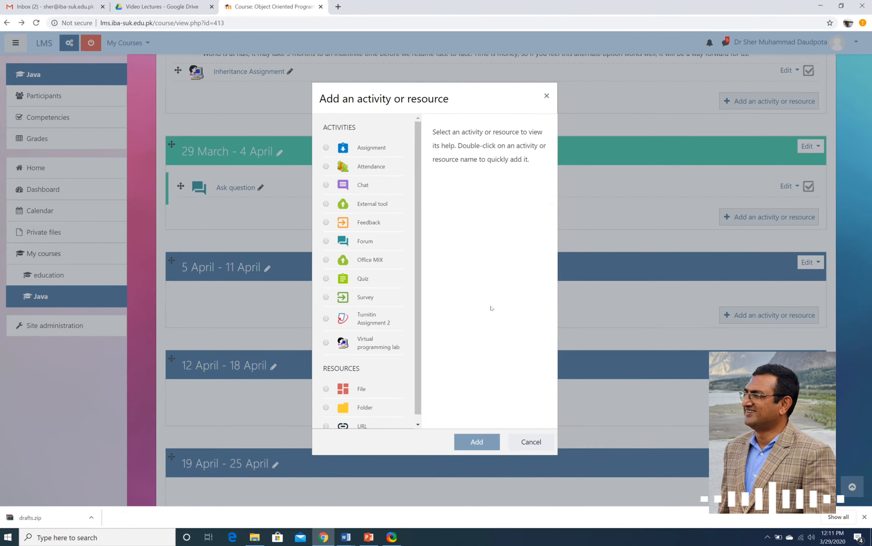
scroll(343, 302, down, 1)
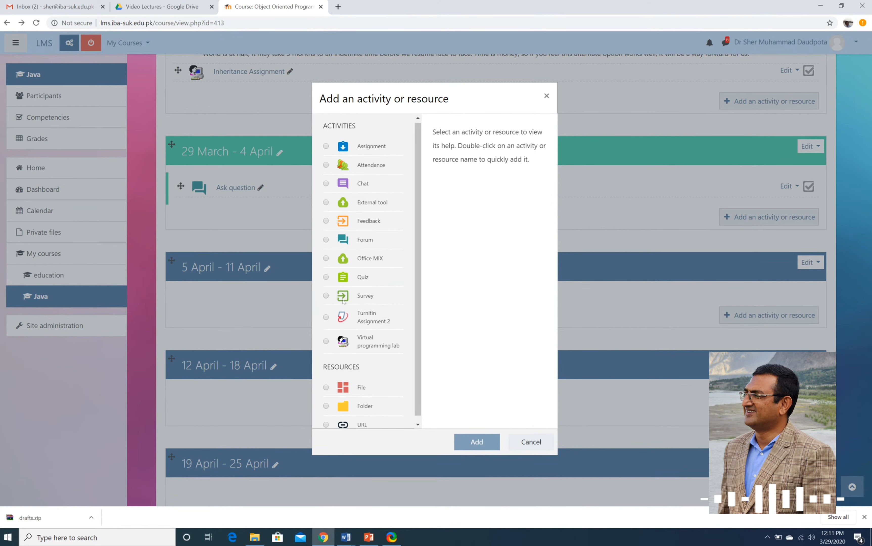
click(326, 146)
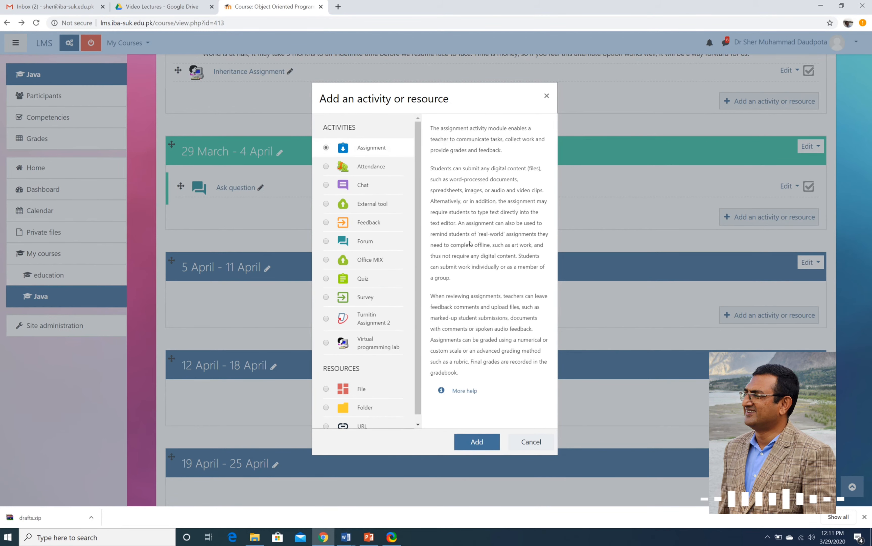
click(475, 448)
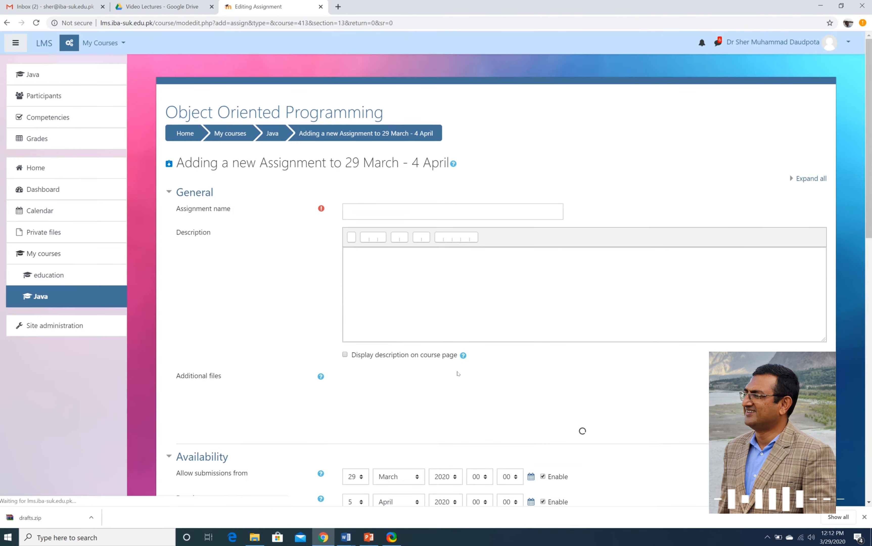
click(397, 215)
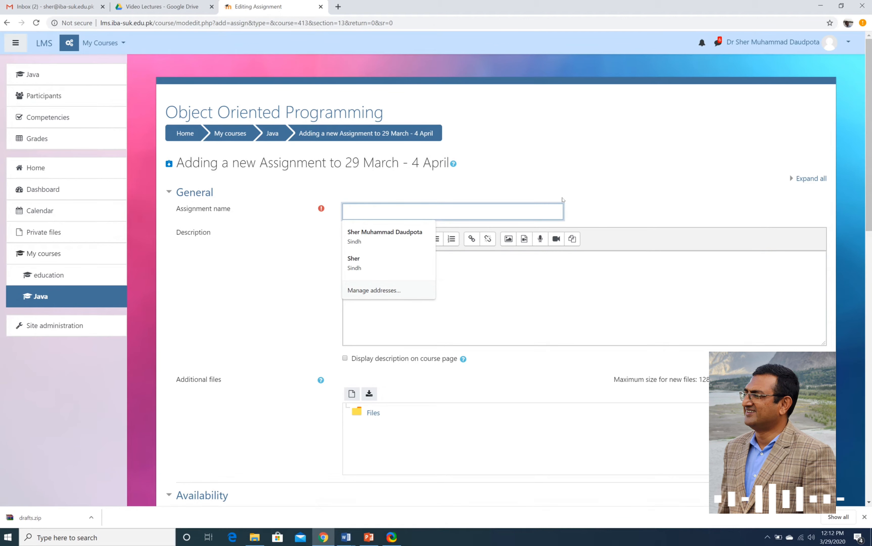
text(Concepts of )
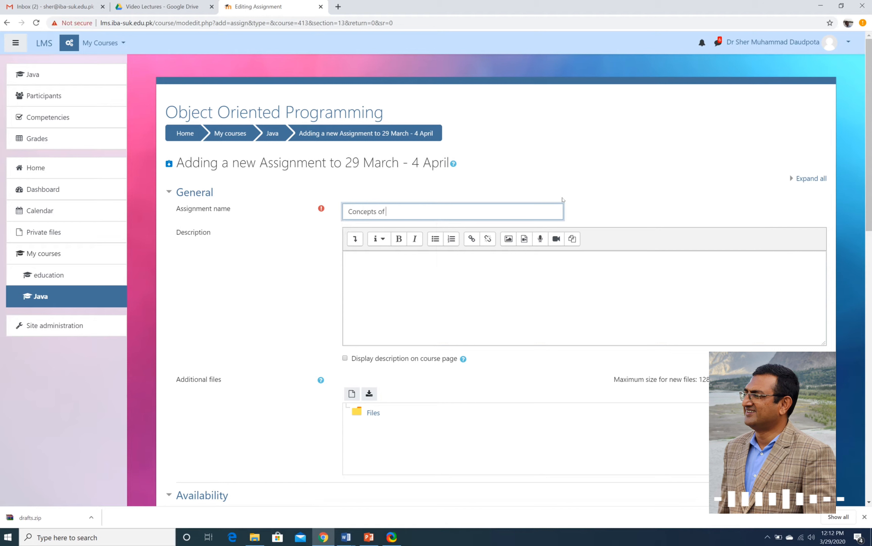
text(OOP)
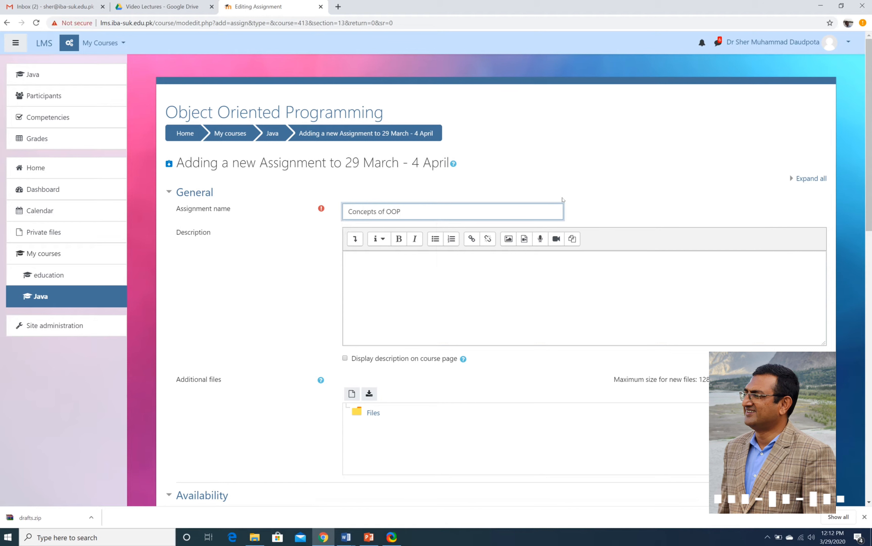
Describe the assignment as "In this assignment, you have to explain the basic concepts of Object Oriented Programming and its three basic principles.".
click(426, 284)
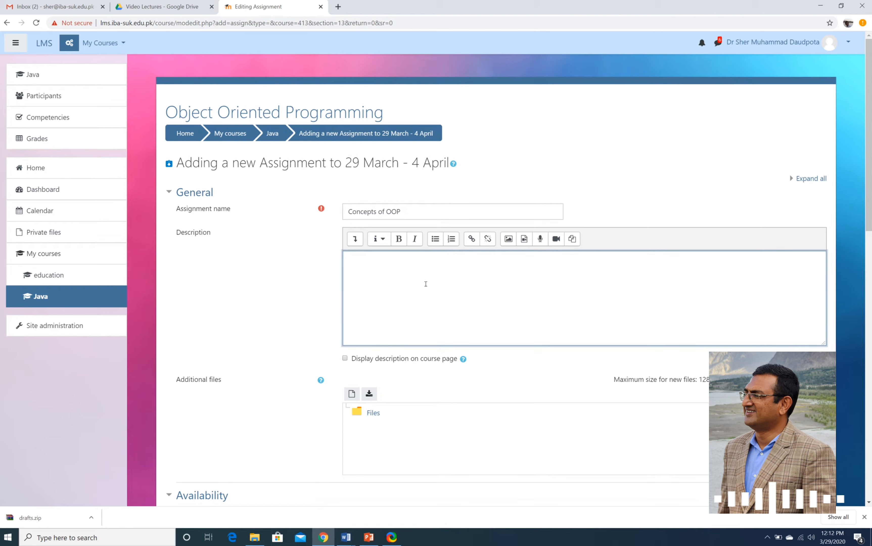
text(In this asi)
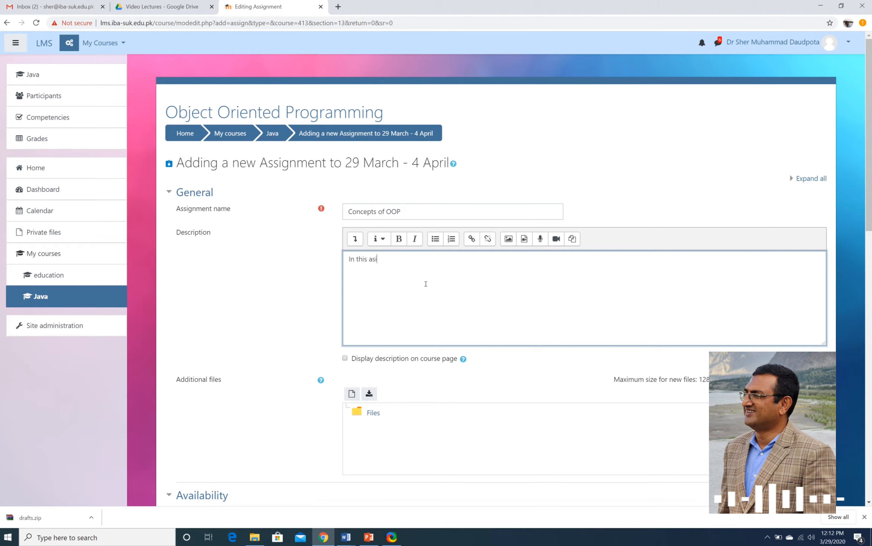
text(gnment )
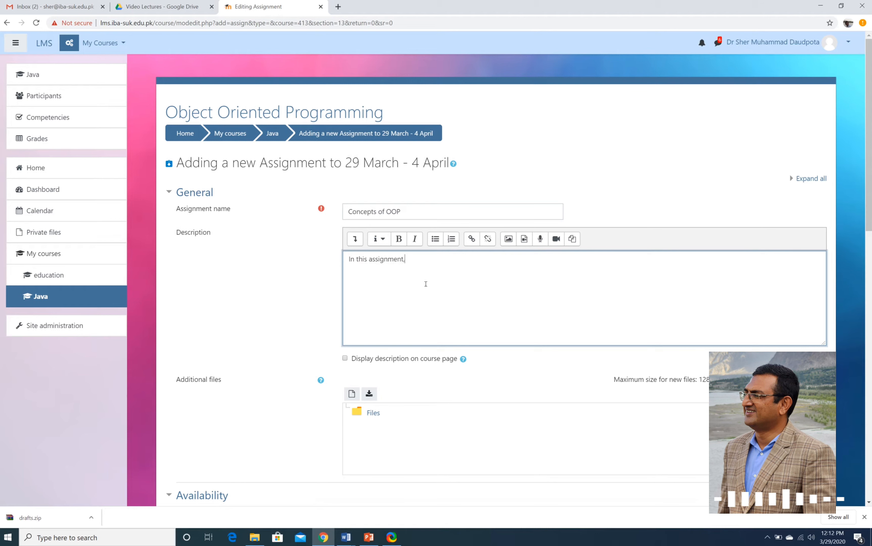
text( you have to)
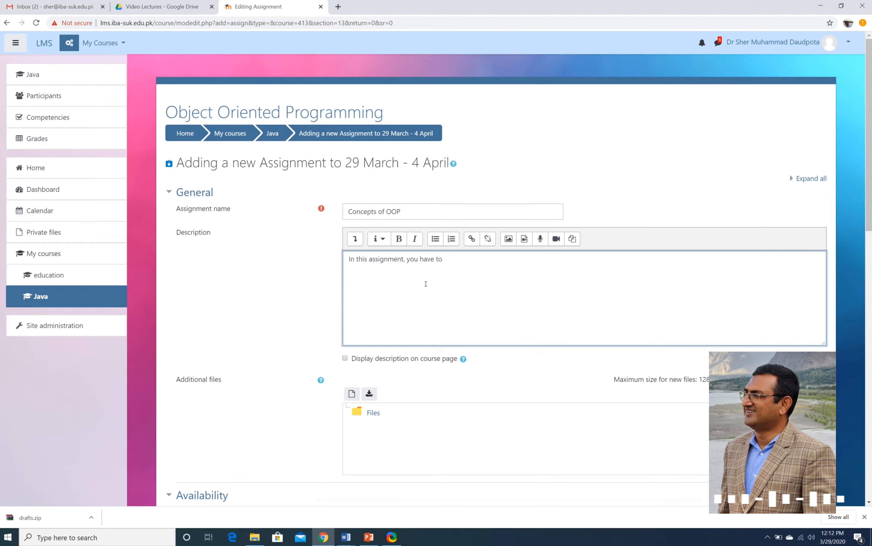
text( explain the basic concepts of Object Or)
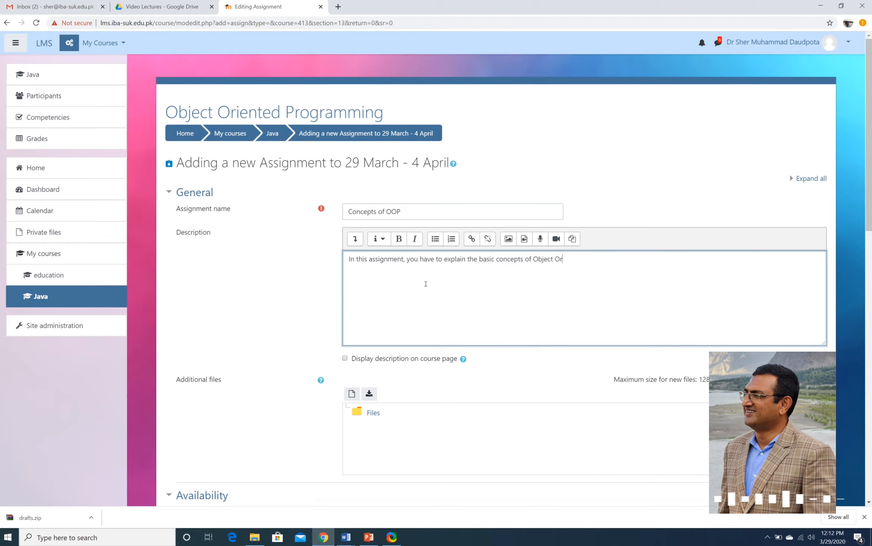
text(iented Programmng)
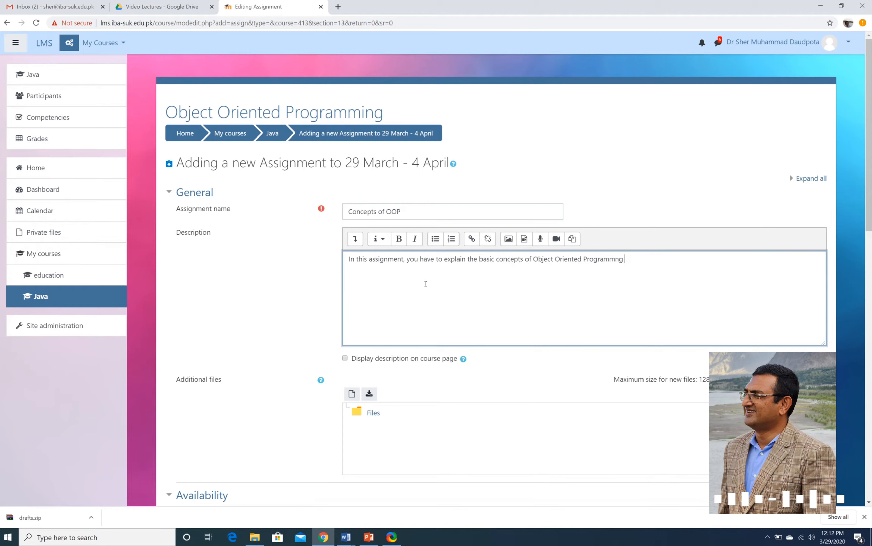
key(BackSpace)
key(BackSpace)
key(BackSpace)
key(BackSpace)
key(BackSpace)
key(BackSpace)
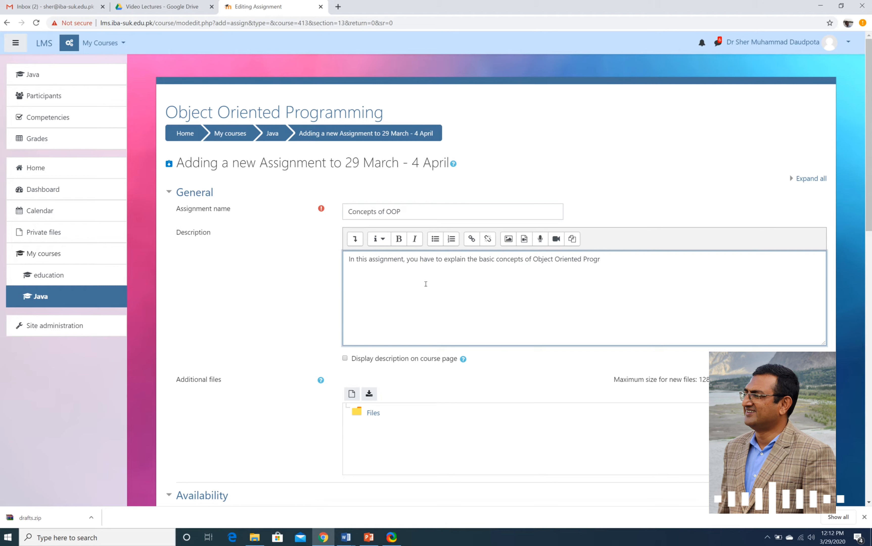
text(amming.)
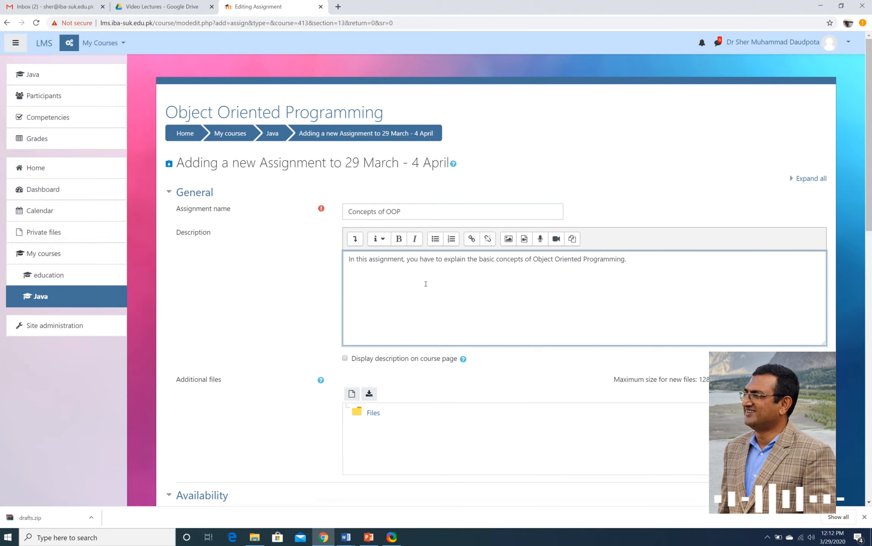
key(BackSpace)
key(BackSpace)
text(and its th)
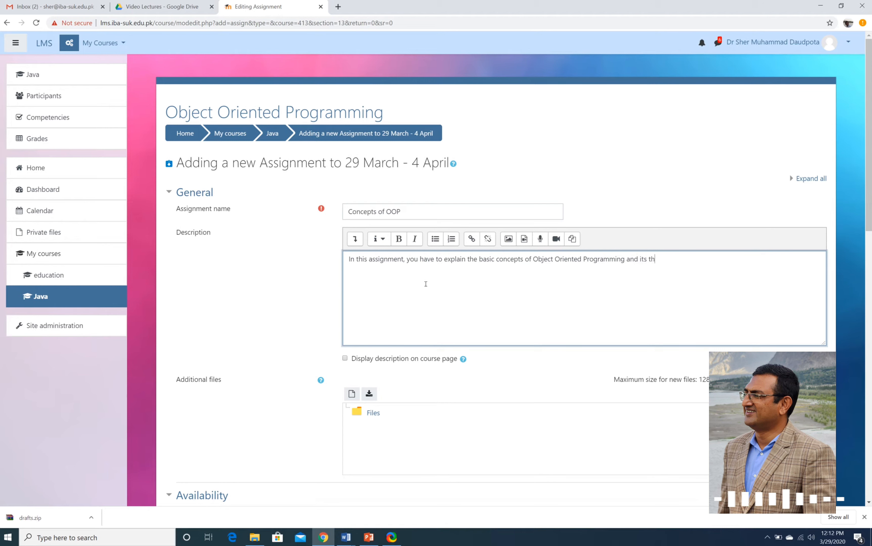
text(ree basic principles.)
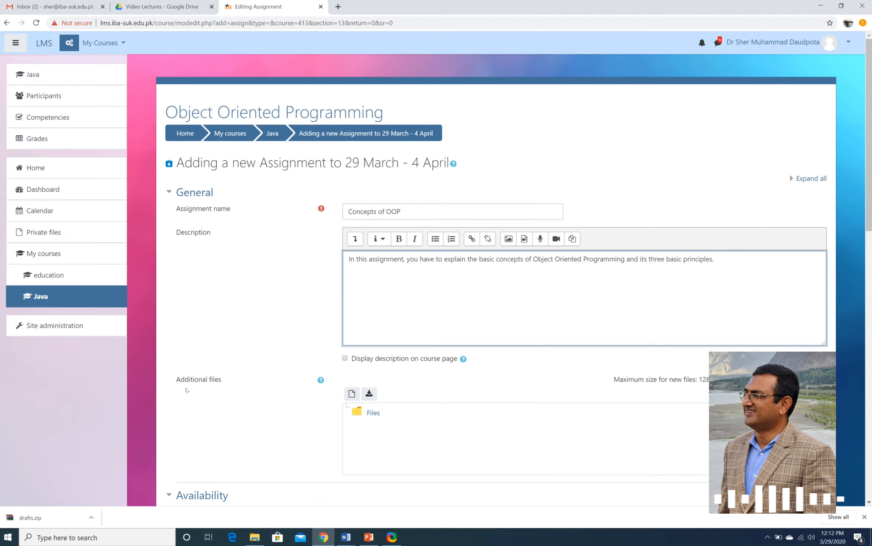
scroll(185, 392, down, 5)
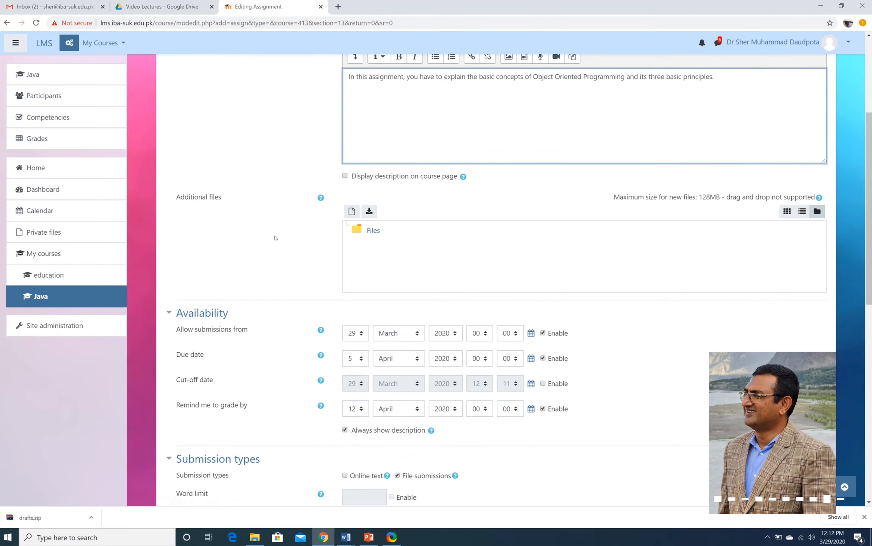
scroll(275, 238, up, 5)
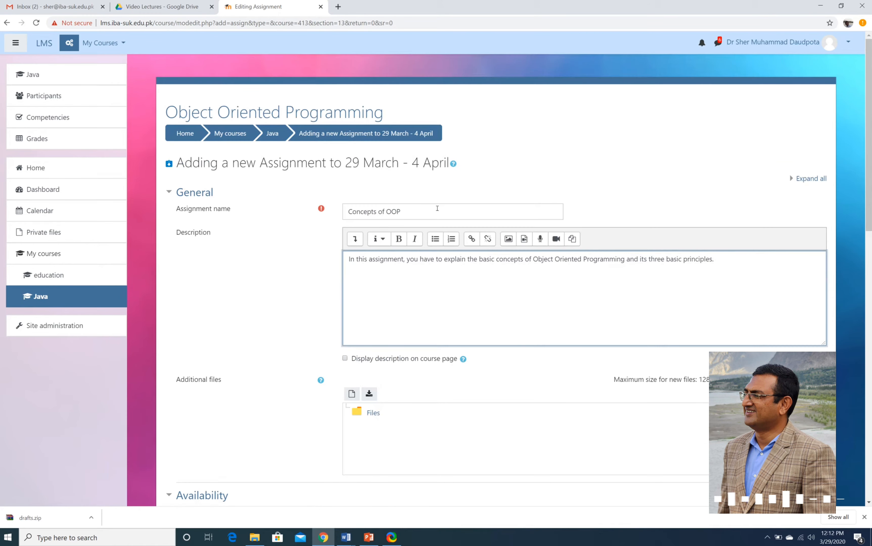
drag(437, 208, 335, 214)
click(442, 280)
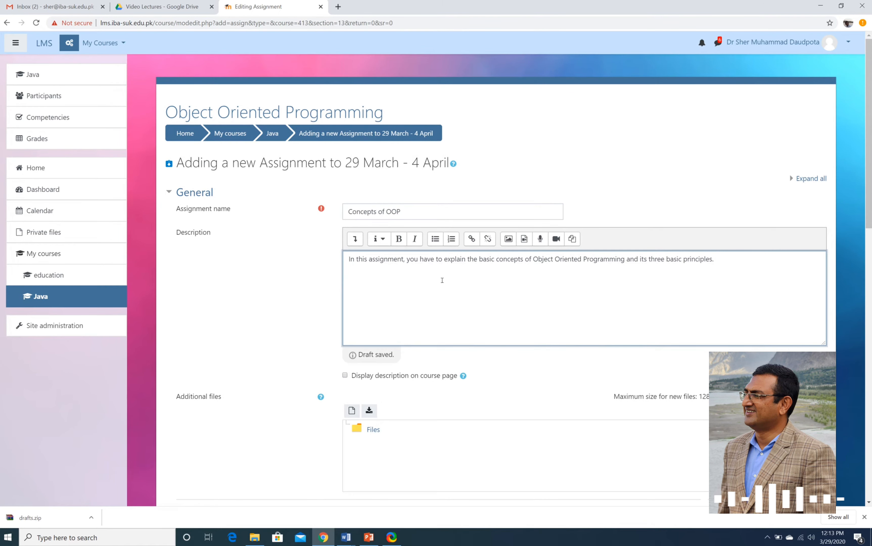
Look through Google Drive as a source for the assignment's additional files and close the file picker without attaching anything.
scroll(267, 294, down, 3)
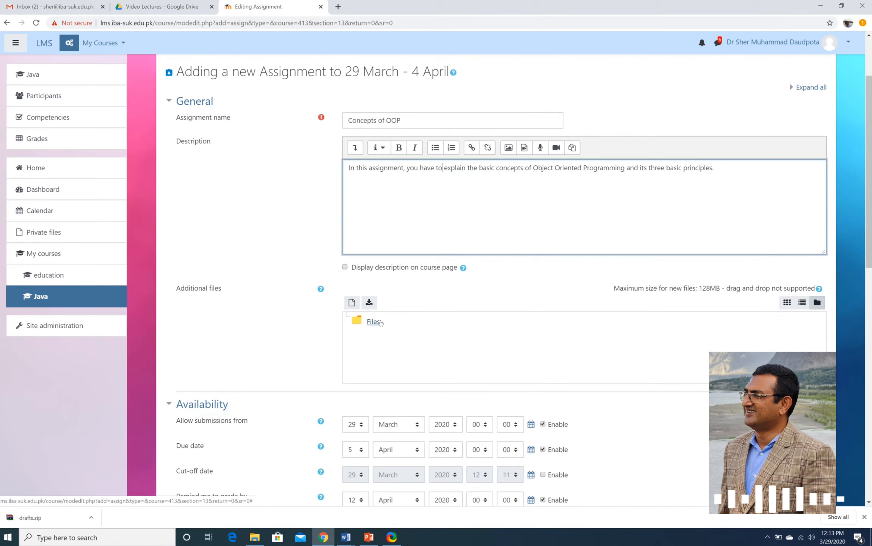
click(352, 303)
click(282, 187)
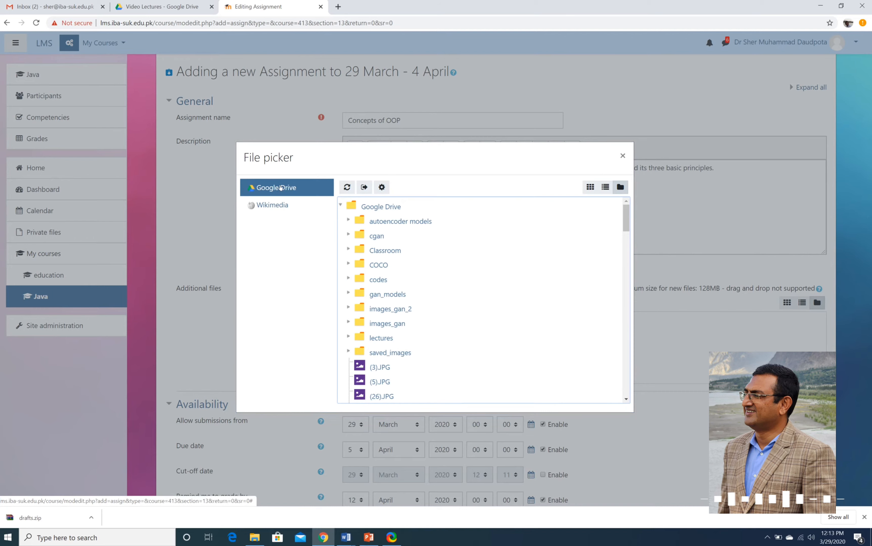
click(623, 155)
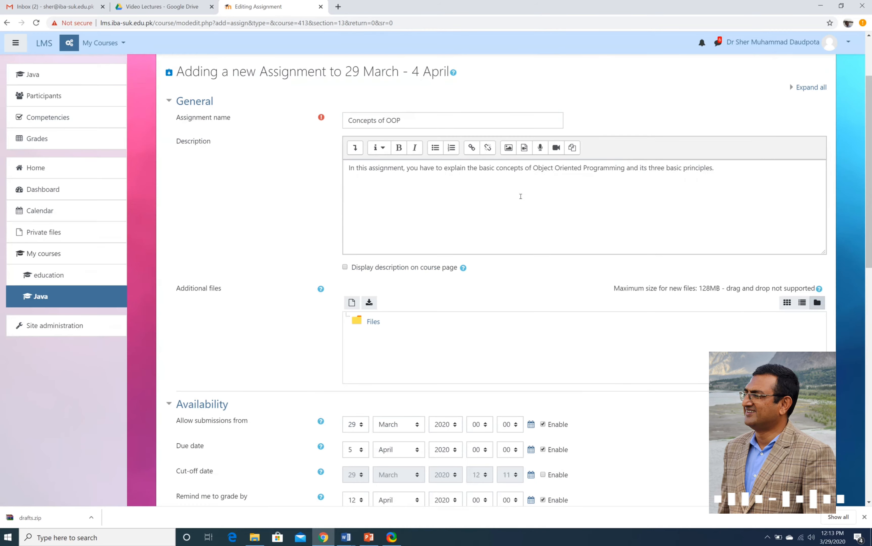
Switch the assignment's Allow submissions from date off and back on, and check its day choices without picking another day.
scroll(318, 283, down, 5)
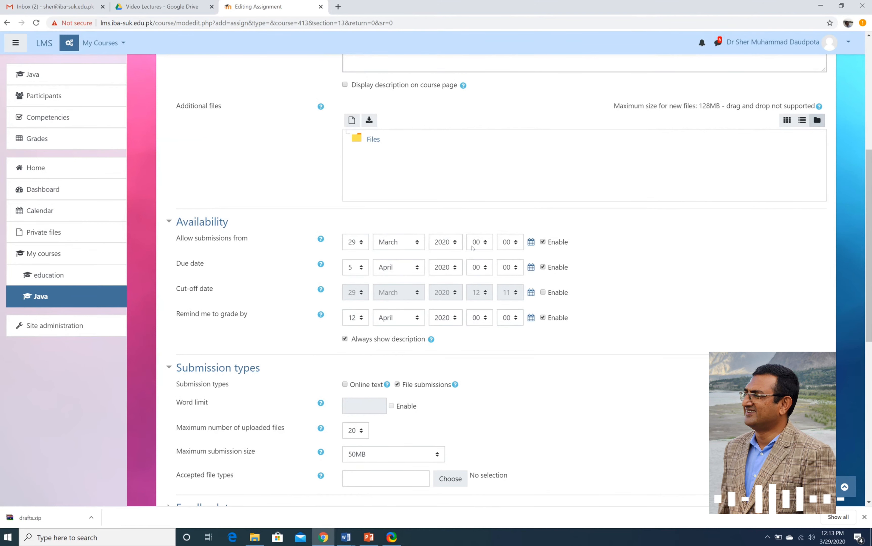
click(543, 243)
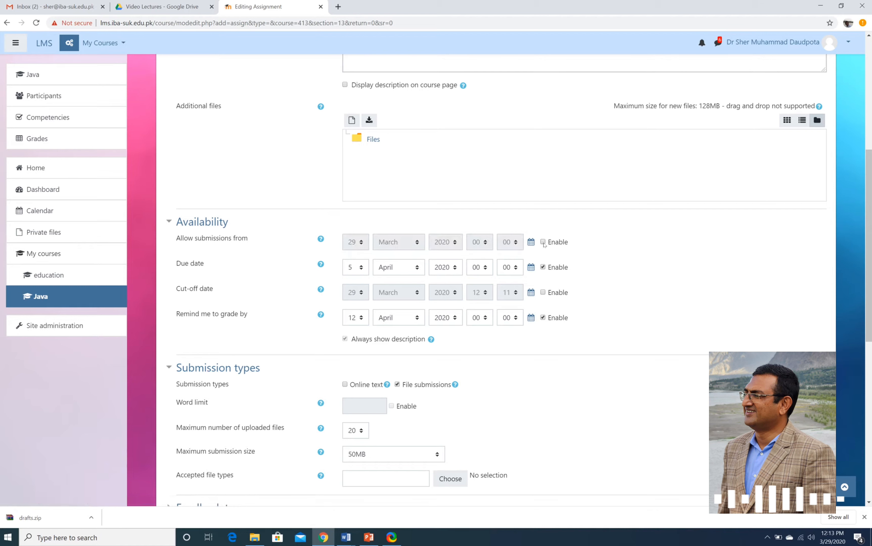
click(543, 243)
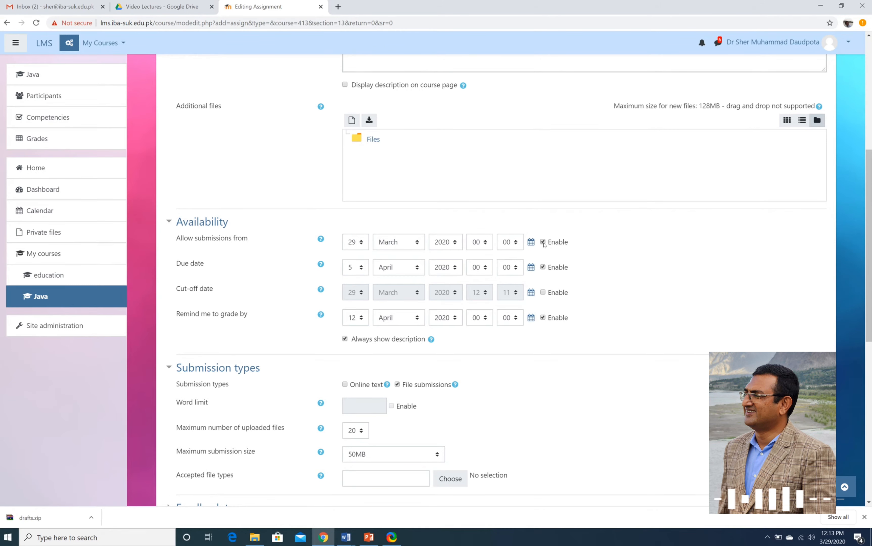
click(361, 242)
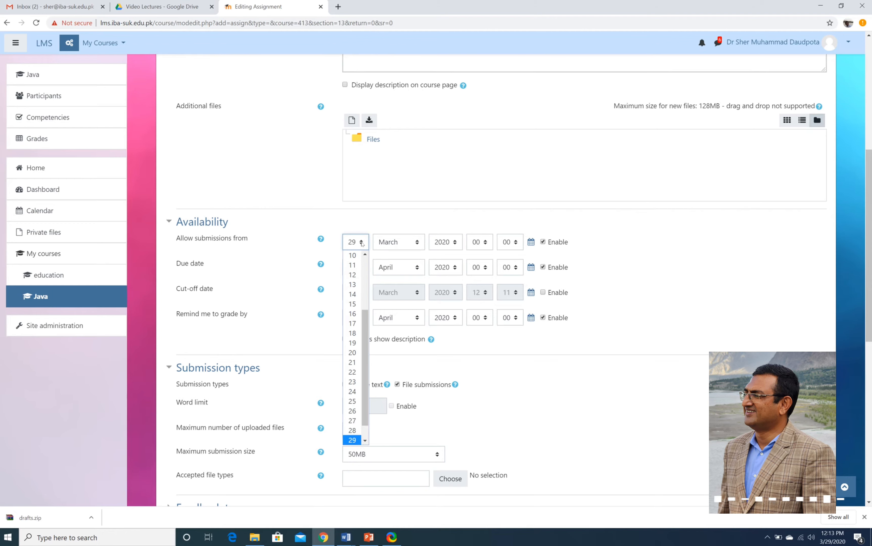
scroll(341, 331, down, 9)
scroll(341, 331, up, 7)
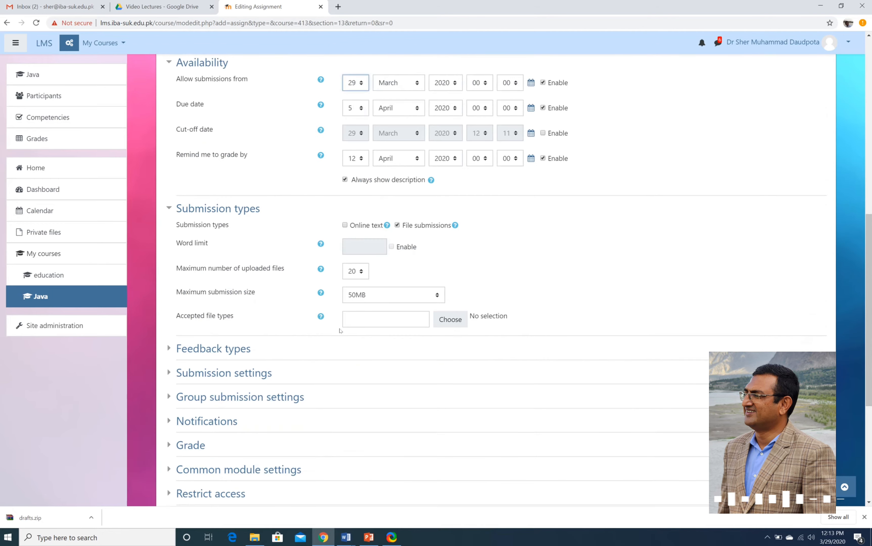
scroll(341, 331, up, 4)
scroll(341, 331, down, 1)
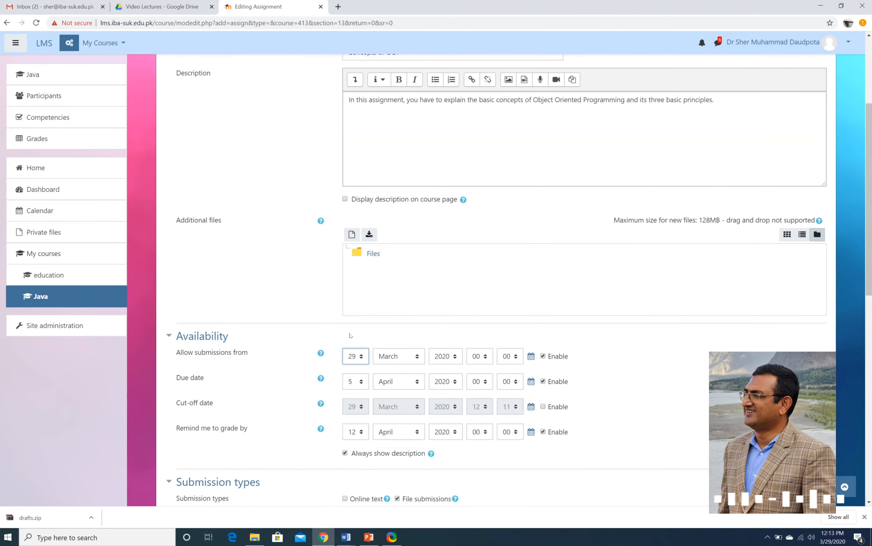
click(363, 357)
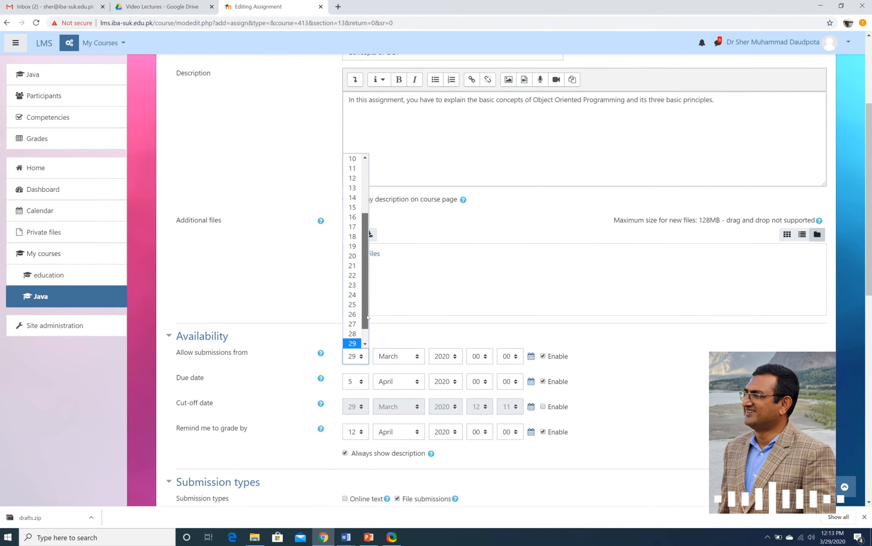
drag(366, 319, 366, 332)
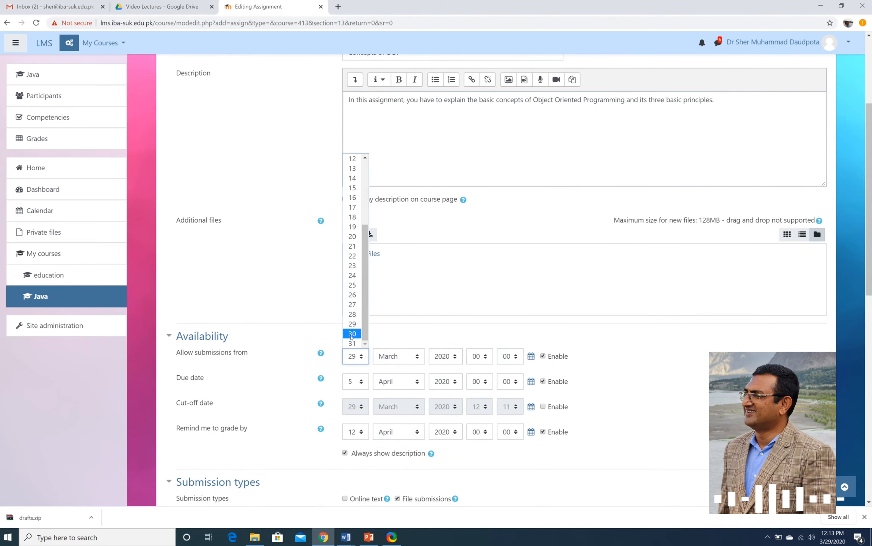
click(273, 366)
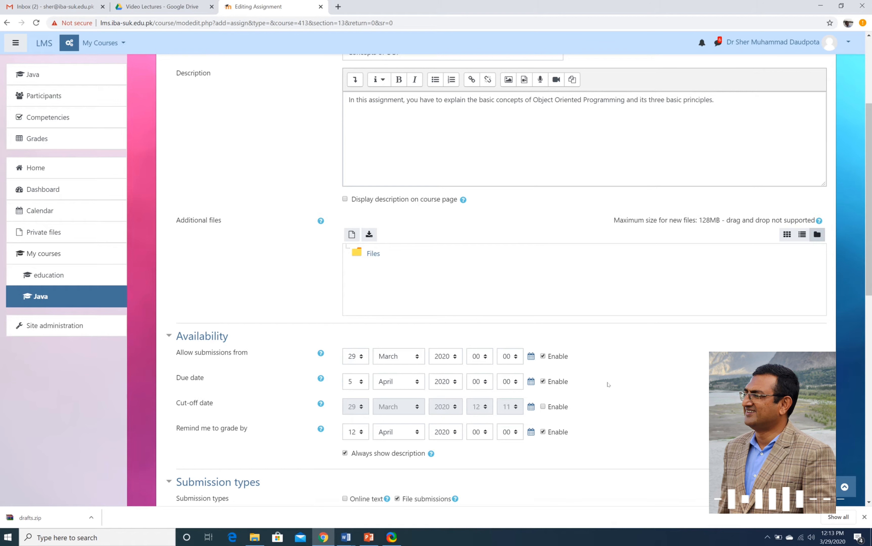
Enable Online text submissions with a word limit of 1000 and disable File submissions for the assignment.
scroll(674, 393, down, 1)
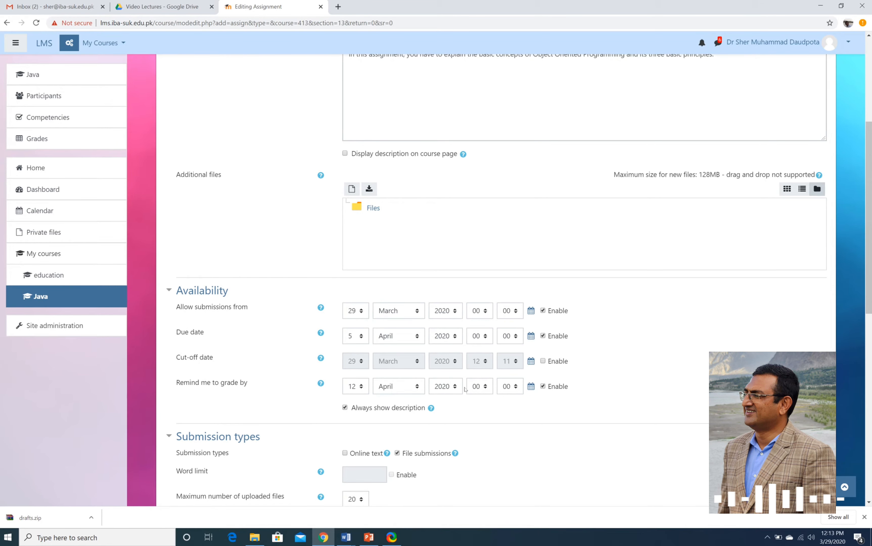
scroll(650, 359, down, 1)
scroll(651, 359, down, 1)
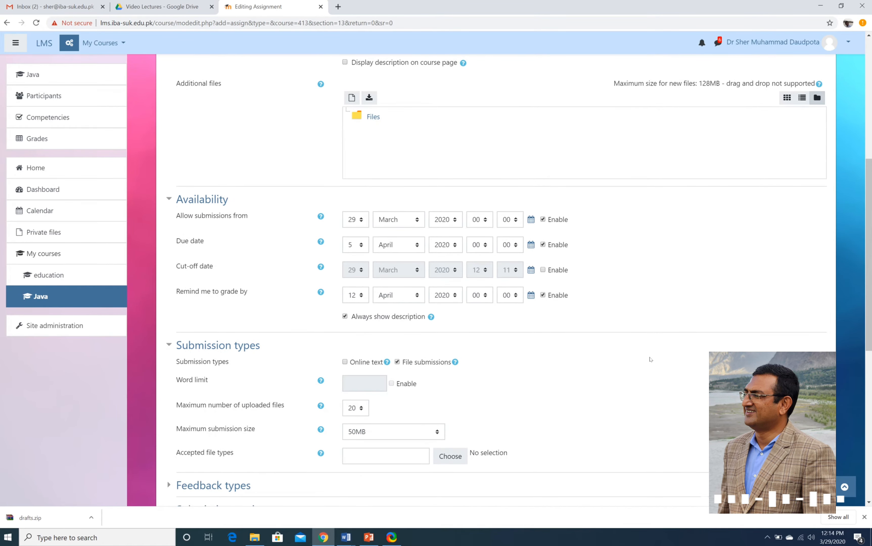
scroll(650, 360, down, 1)
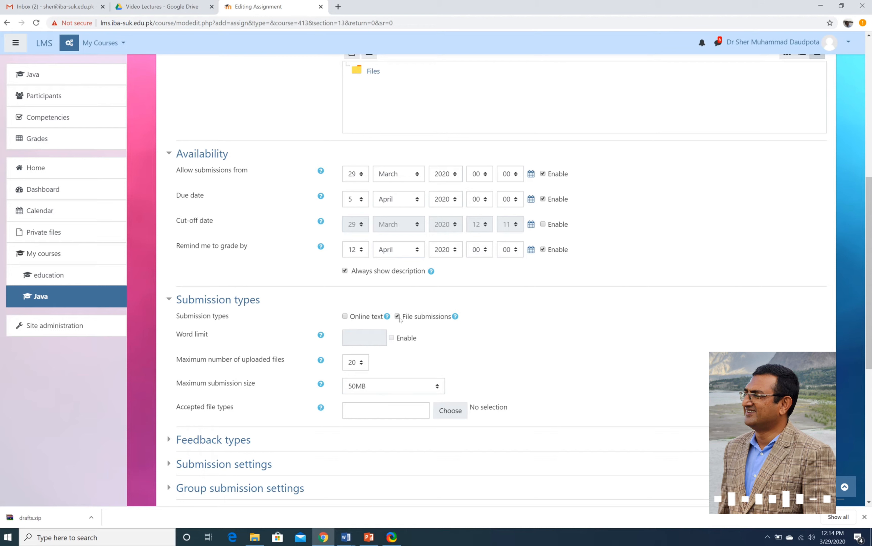
click(345, 317)
click(392, 338)
click(354, 334)
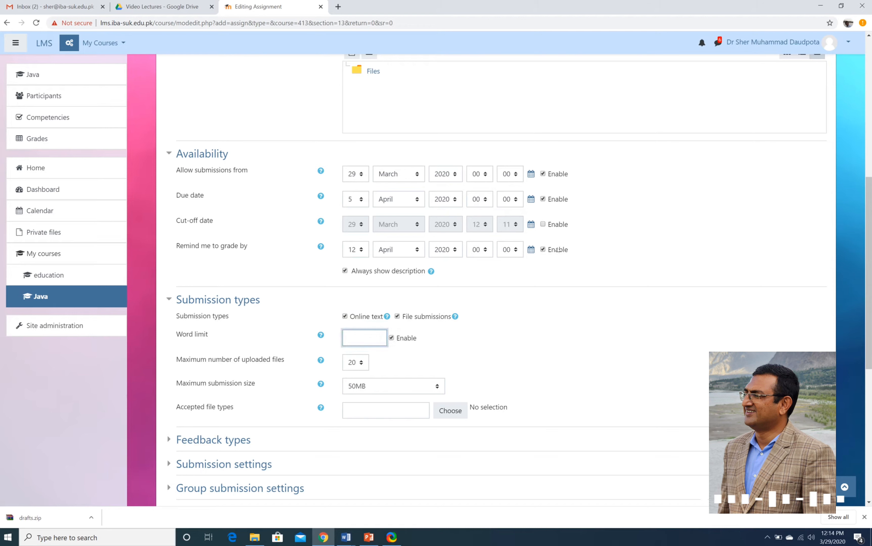
text(1000)
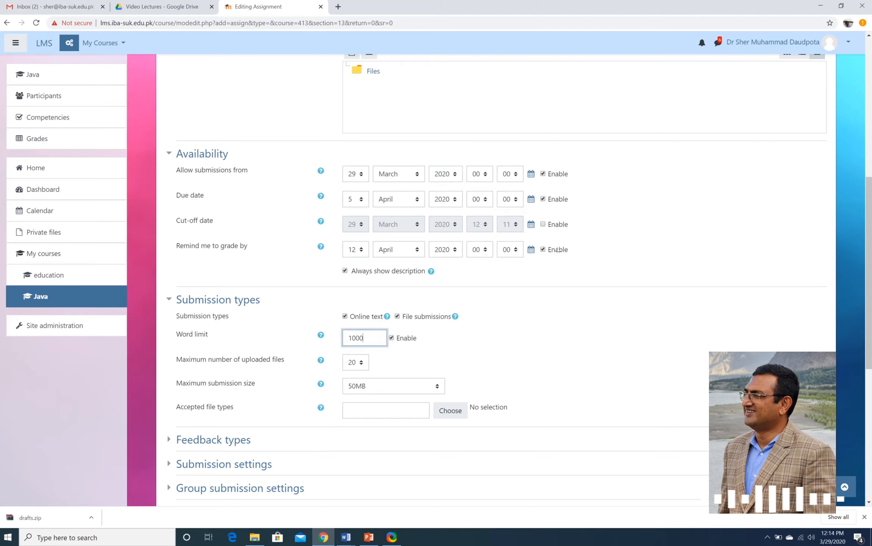
click(397, 316)
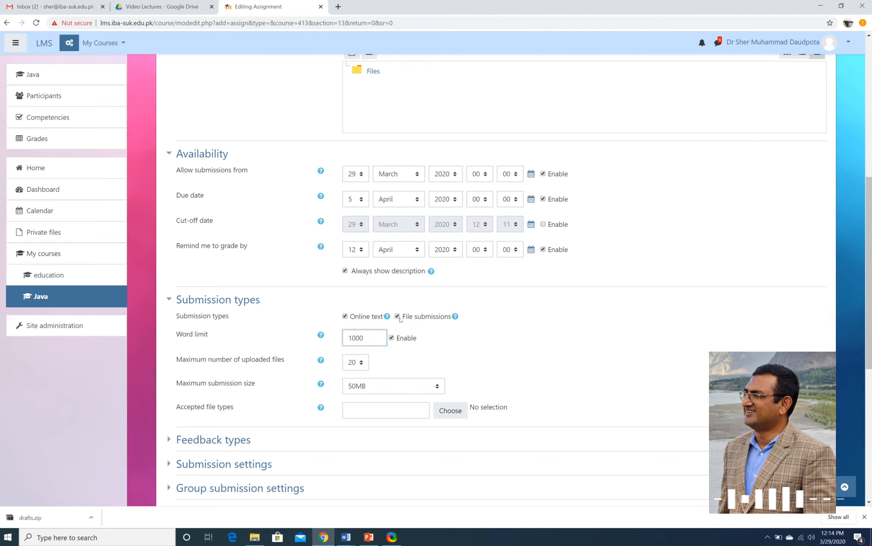
click(368, 339)
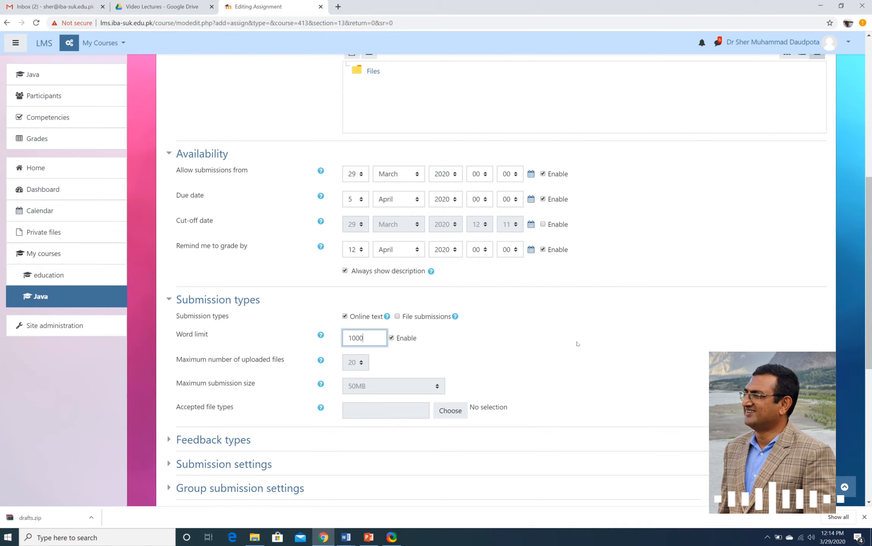
Check the assignment's Grade settings, then save the assignment and display it.
scroll(577, 344, down, 2)
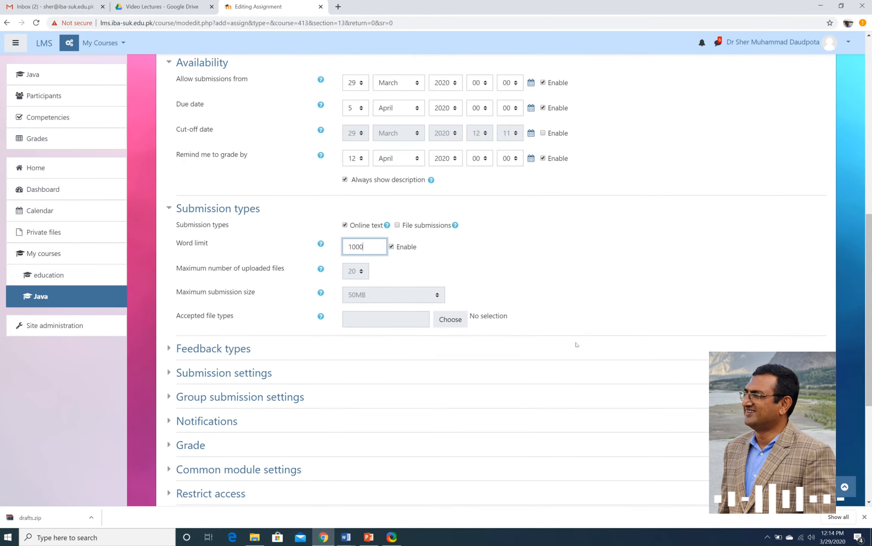
scroll(577, 344, down, 3)
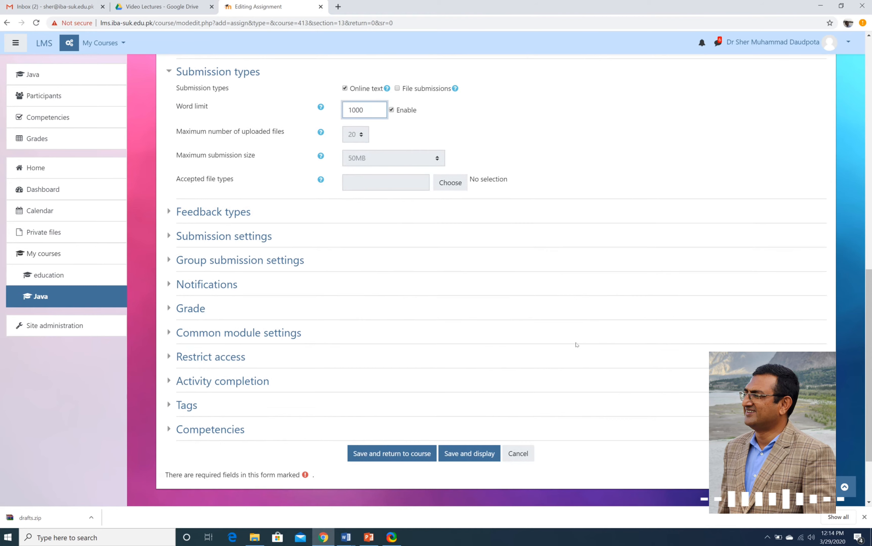
scroll(577, 344, down, 2)
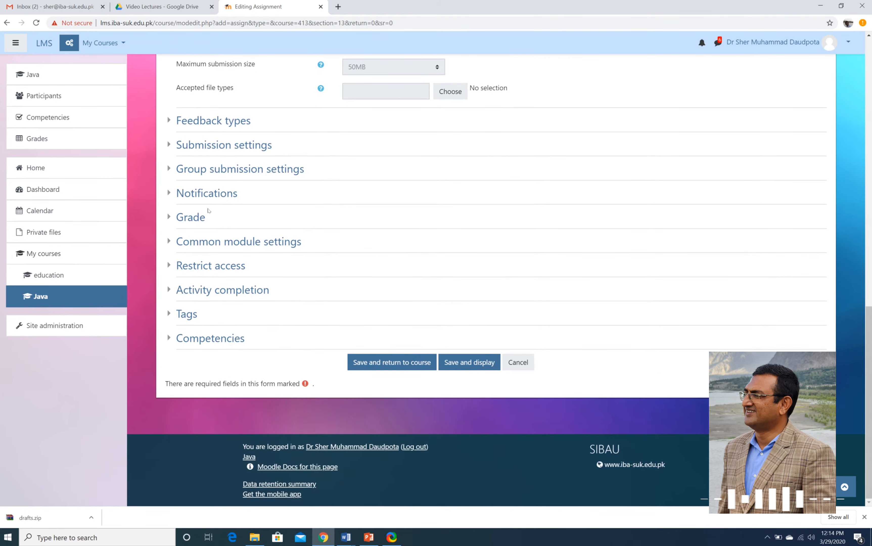
click(168, 219)
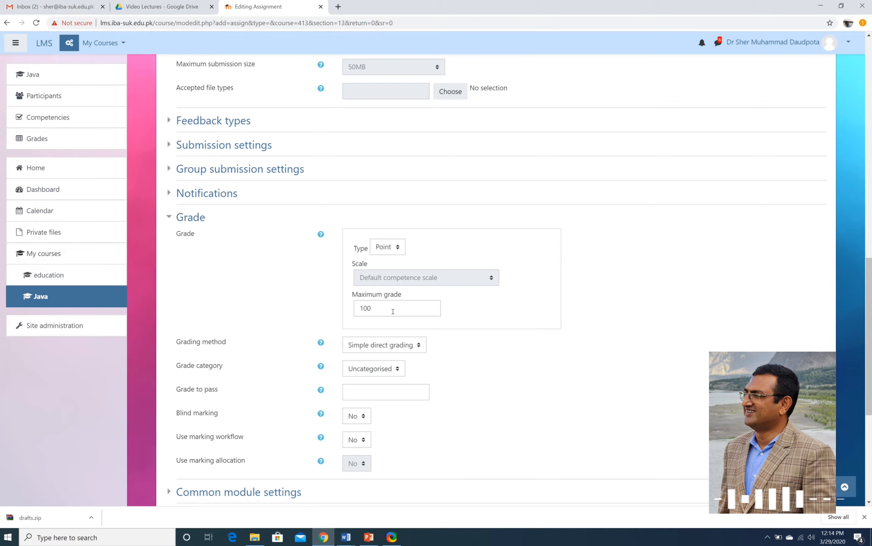
scroll(523, 386, down, 5)
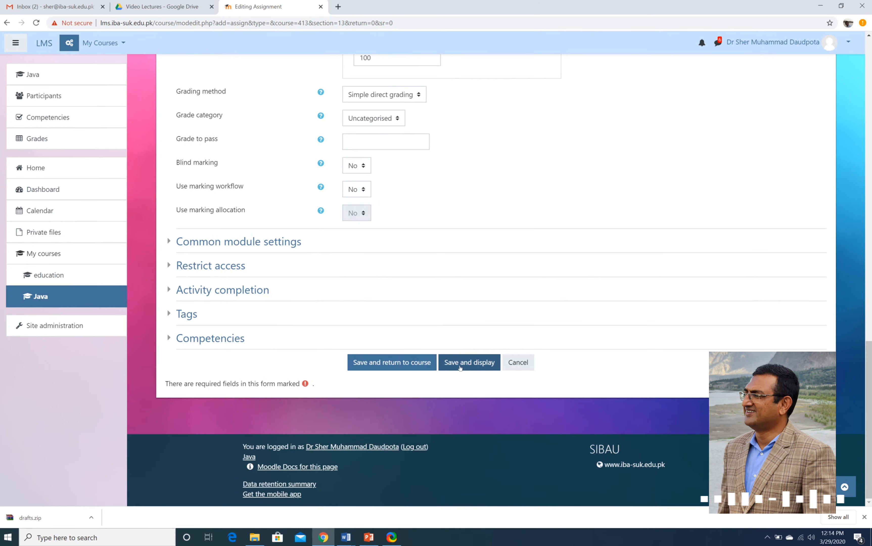
click(460, 368)
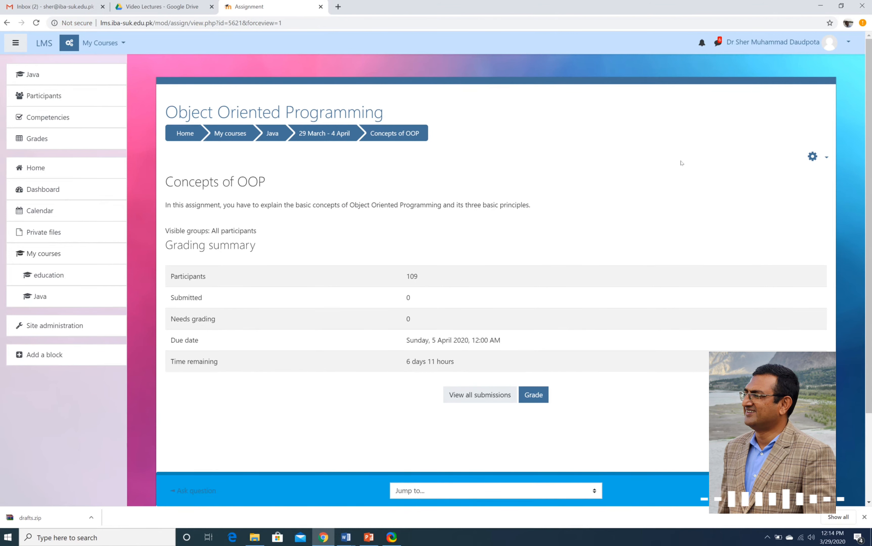
Return to the Java course page and check the Concepts of OOP assignment in the 29 March - 4 April section.
click(272, 133)
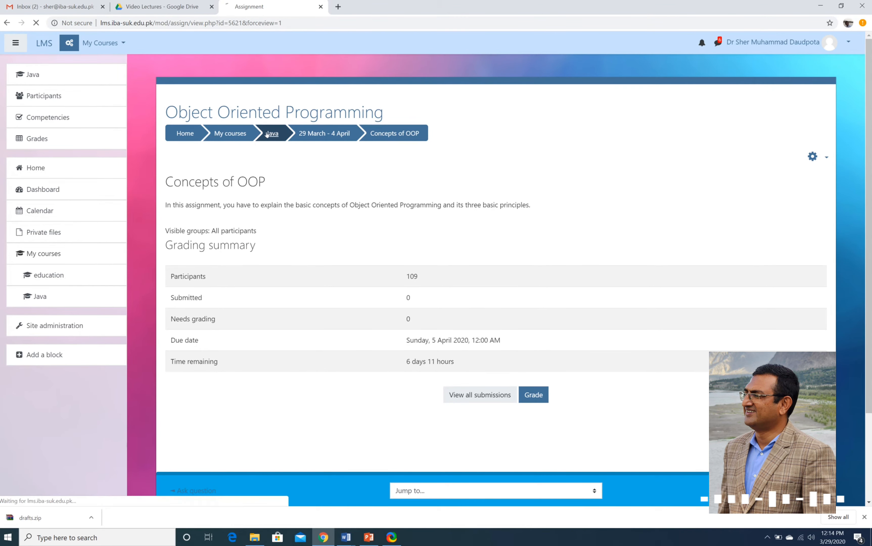
scroll(466, 412, down, 20)
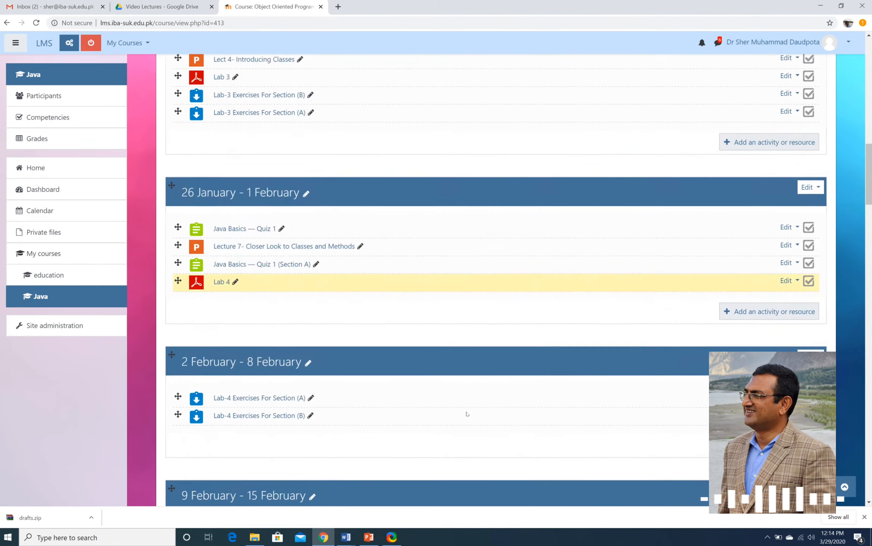
scroll(467, 414, down, 8)
scroll(467, 414, down, 15)
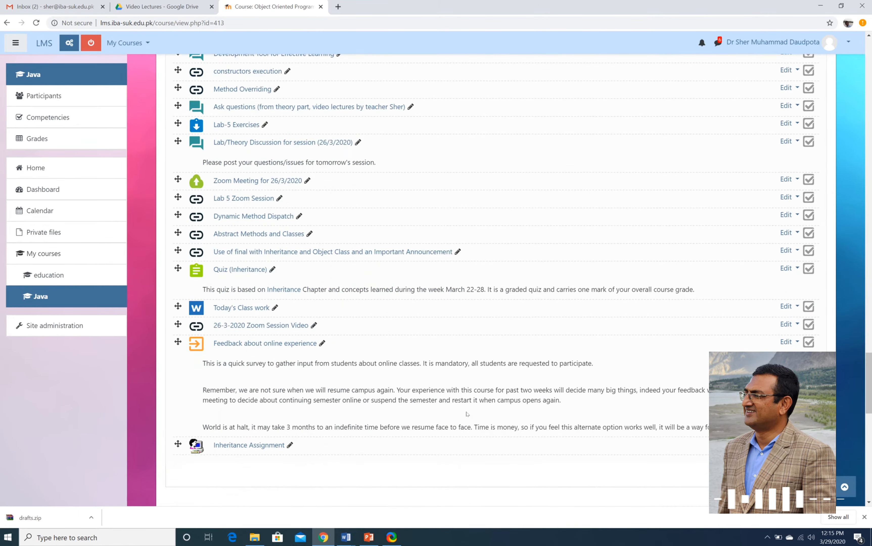
scroll(467, 414, up, 1)
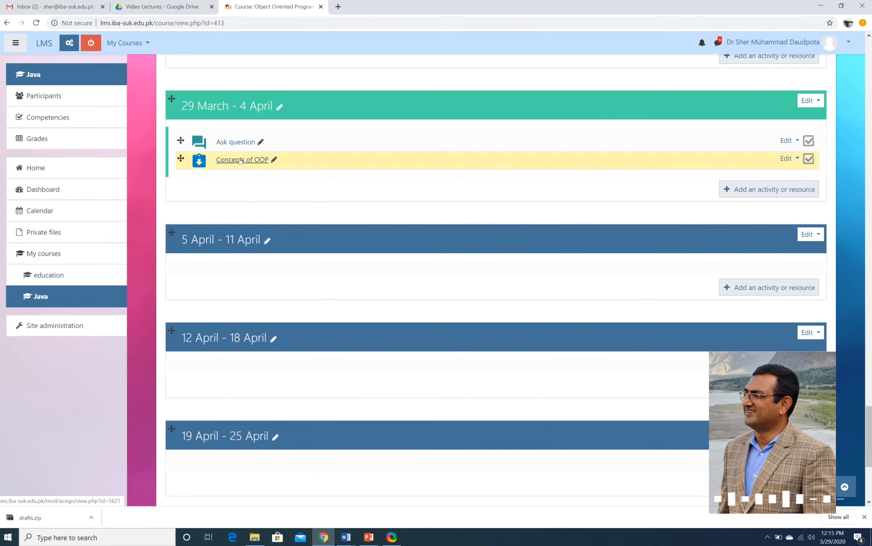
scroll(755, 146, up, 5)
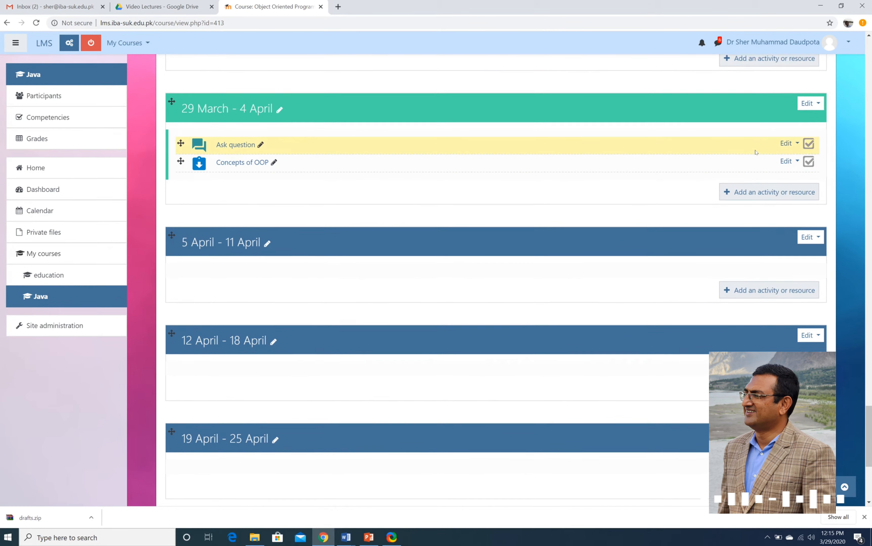
Switch to the Student role and find the Concepts of OOP assignment in the 29 March - 4 April section.
click(812, 43)
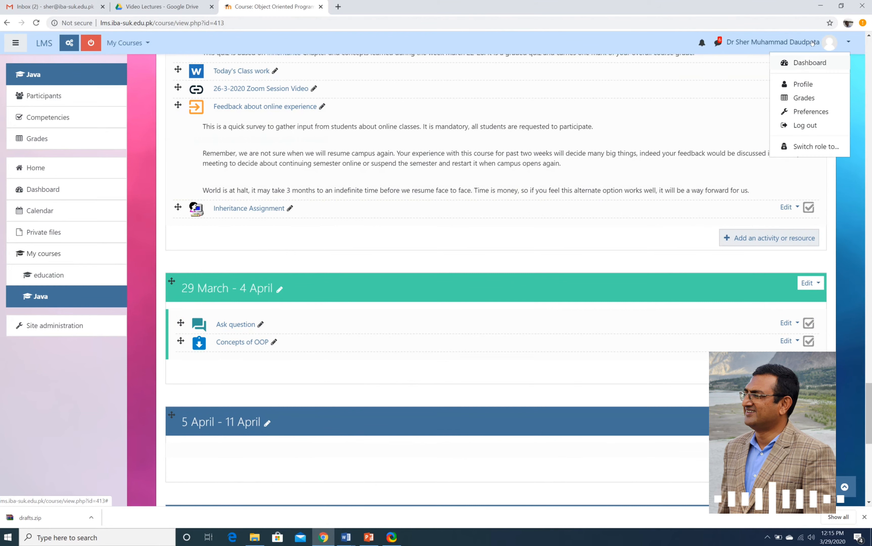
click(804, 146)
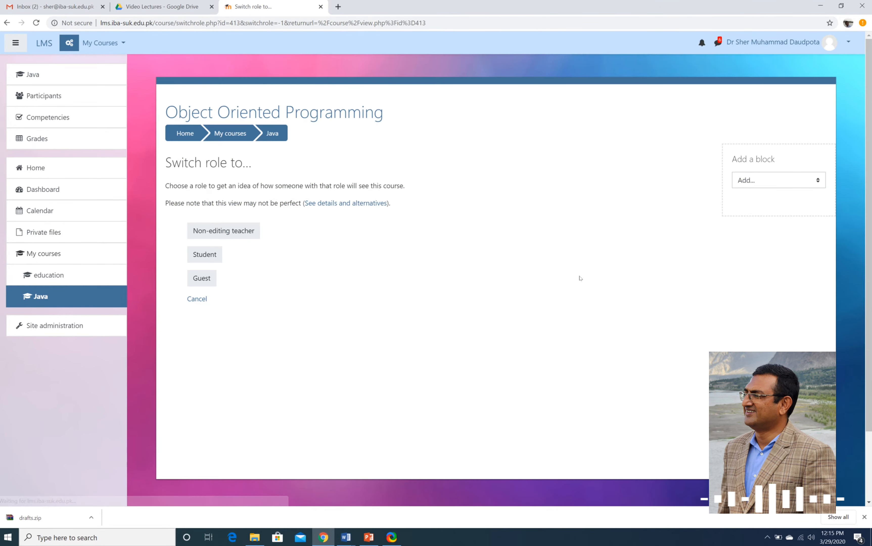
click(218, 252)
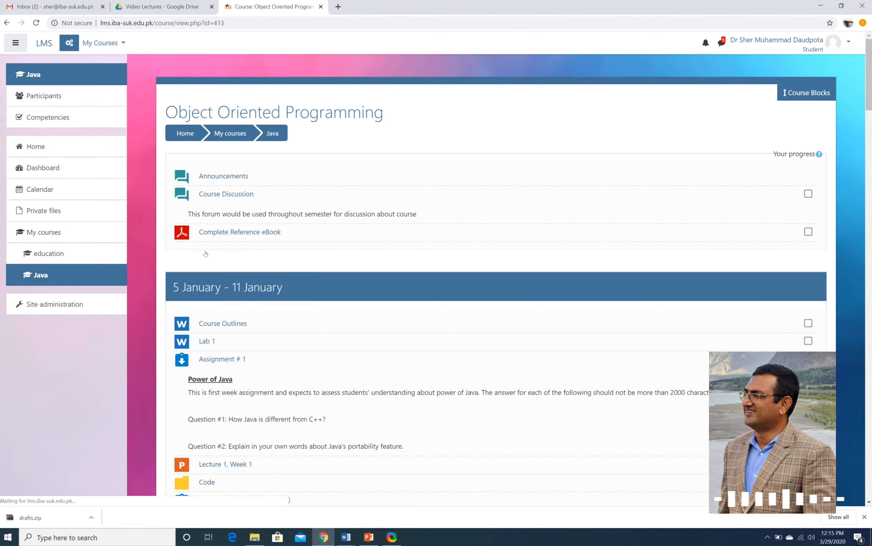
scroll(437, 311, down, 20)
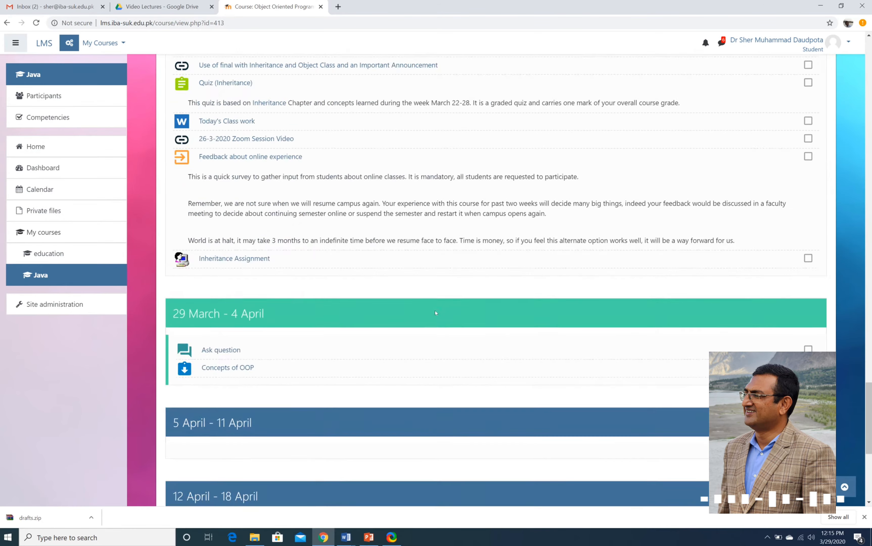
scroll(436, 316, up, 5)
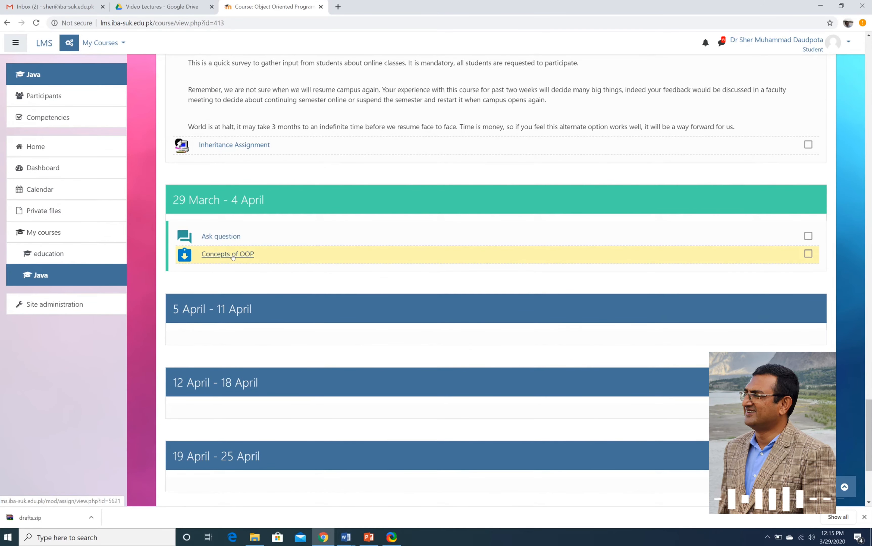
Submit "Here is students answer" as the online text for the Concepts of OOP assignment and review its submission status.
click(233, 257)
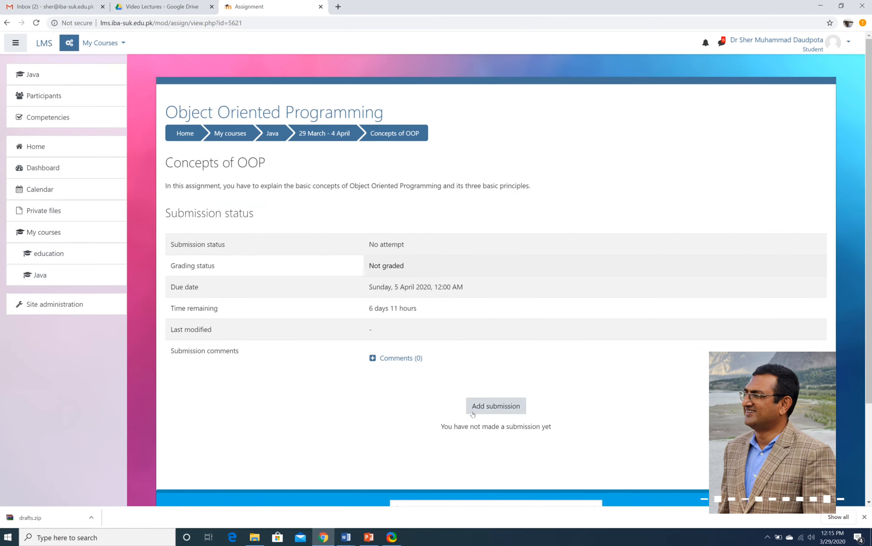
click(485, 406)
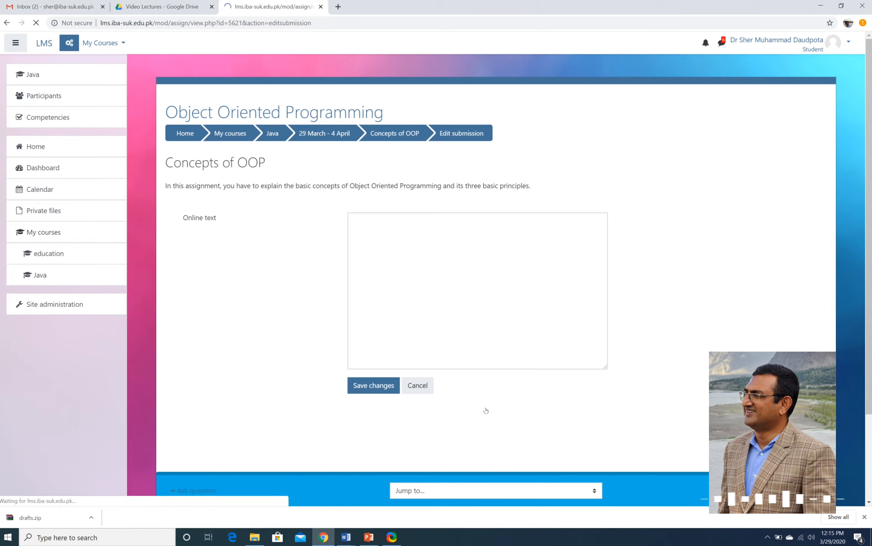
click(395, 263)
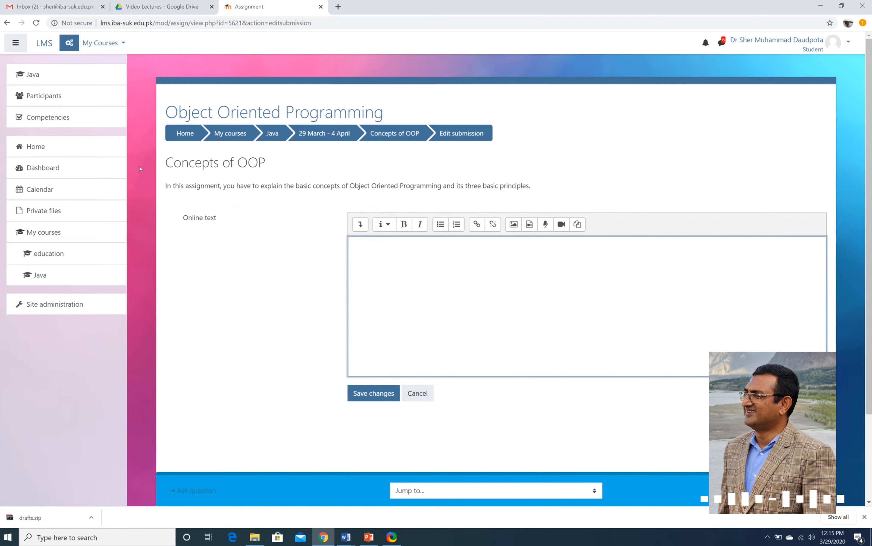
drag(166, 185, 438, 186)
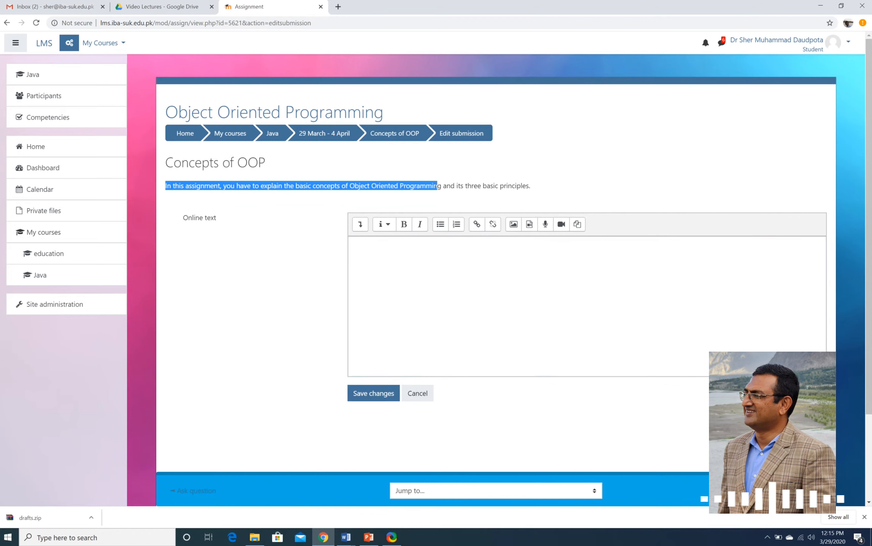
click(416, 270)
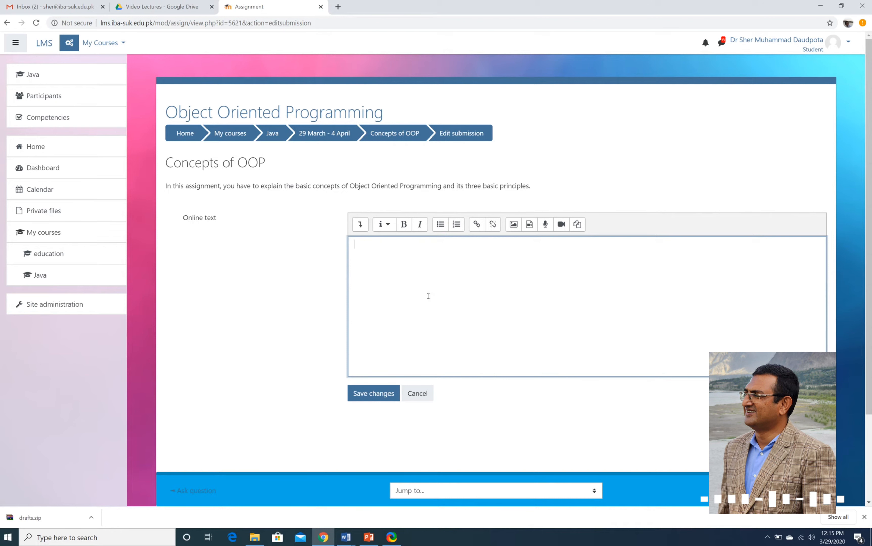
text(Here is student)
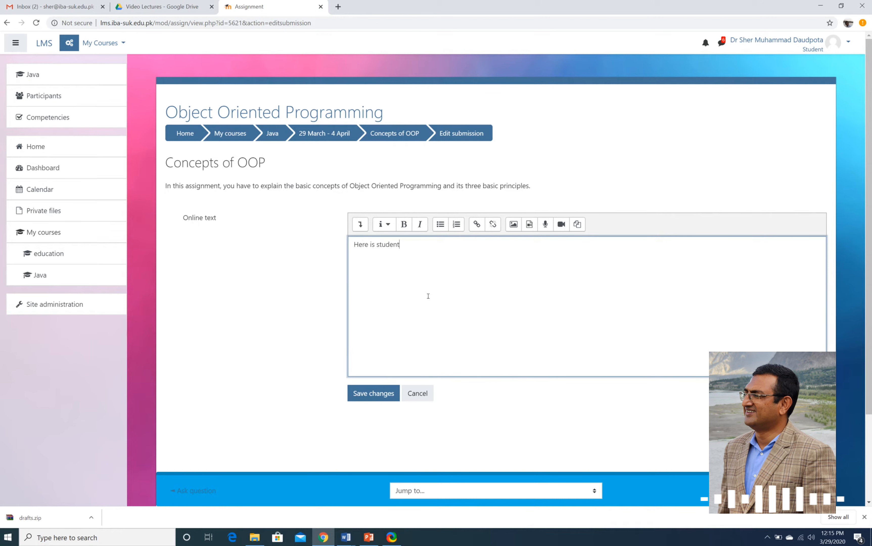
text(s answer)
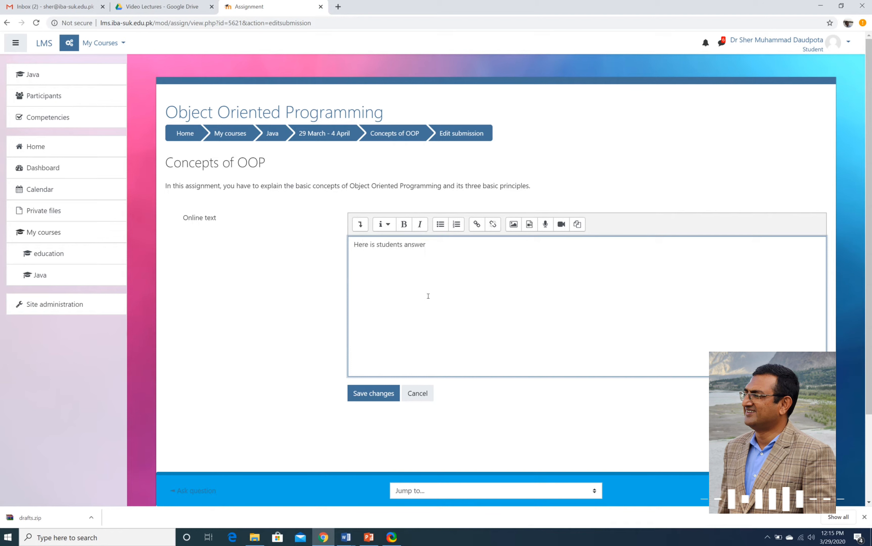
click(366, 393)
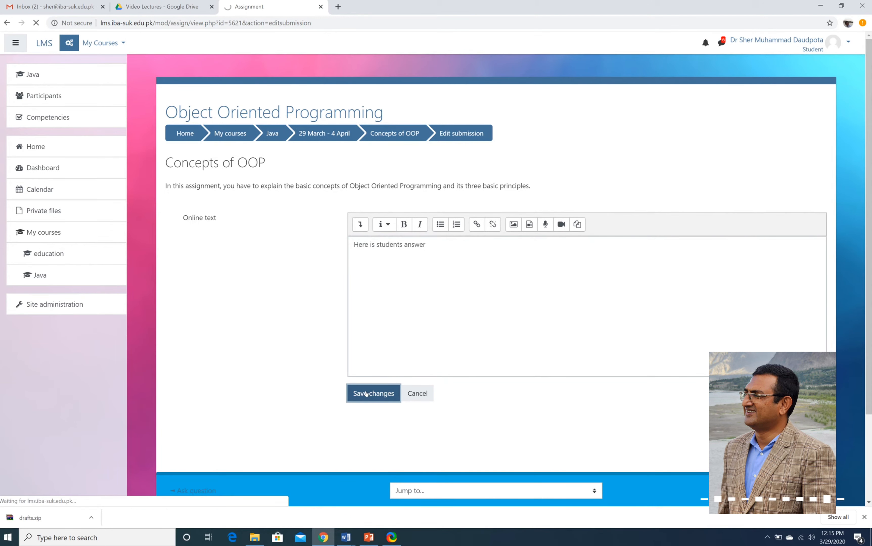
scroll(530, 419, down, 4)
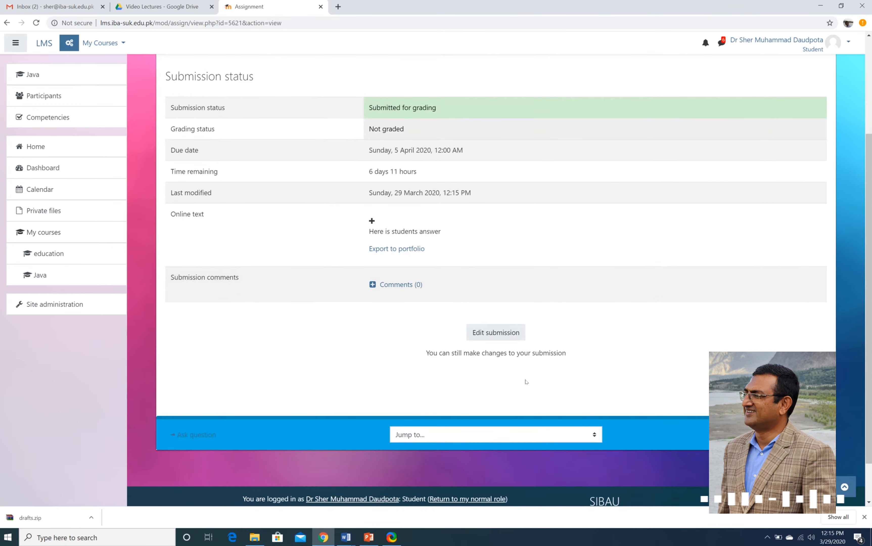
scroll(527, 382, up, 4)
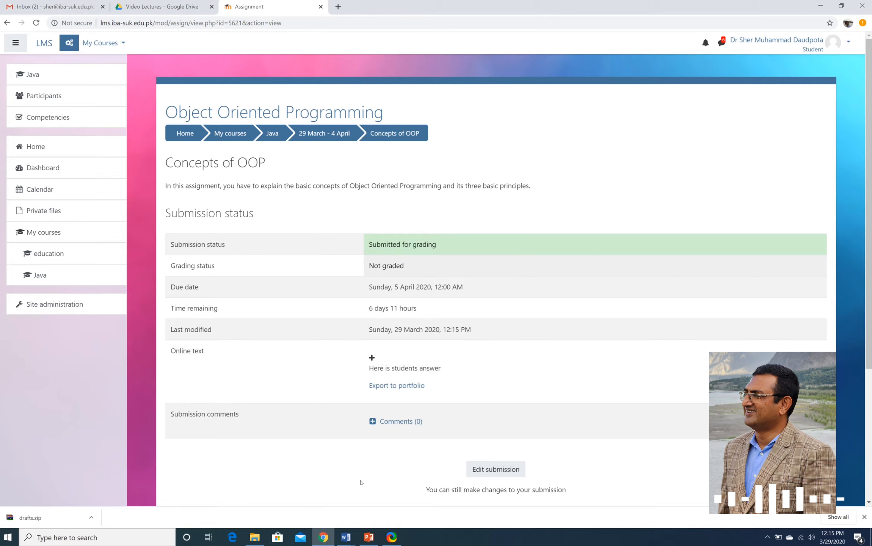
scroll(361, 482, down, 4)
scroll(361, 482, up, 3)
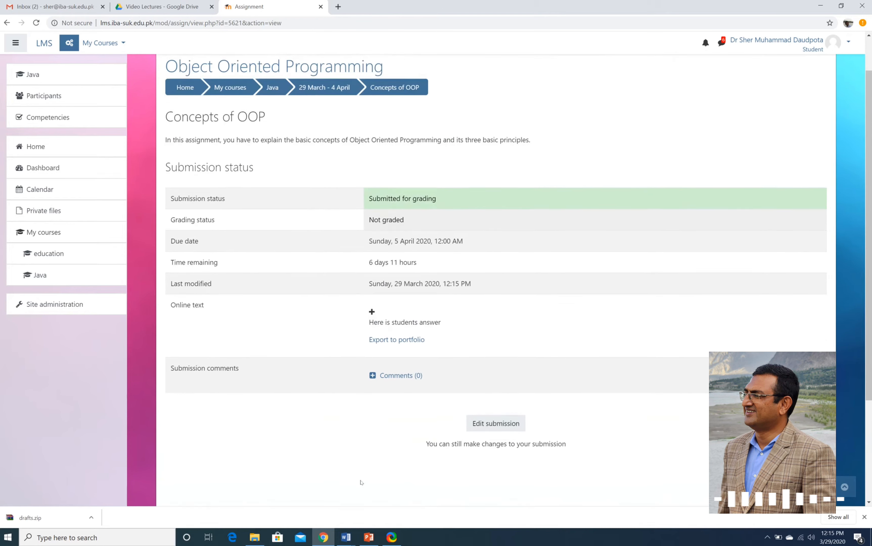
Return to the Java course page and switch from the Student role back to the normal role.
click(273, 89)
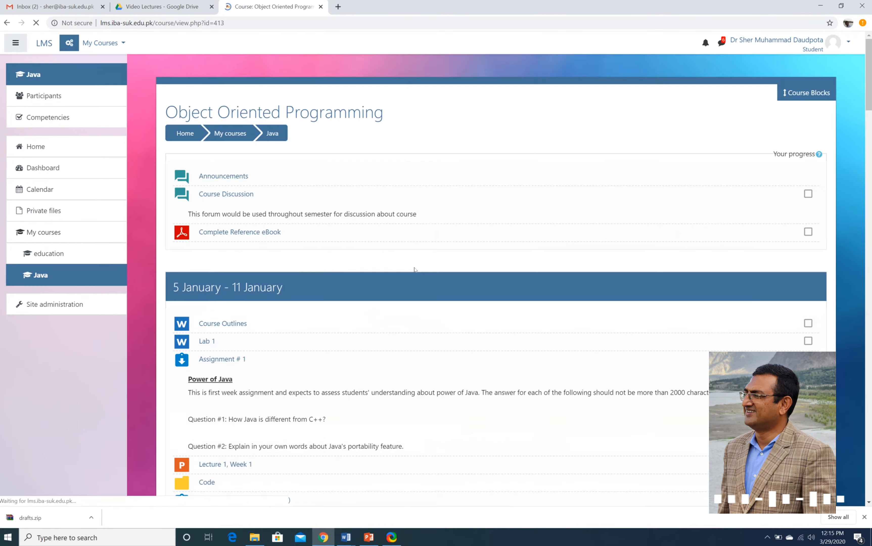
scroll(415, 271, down, 15)
scroll(414, 269, down, 15)
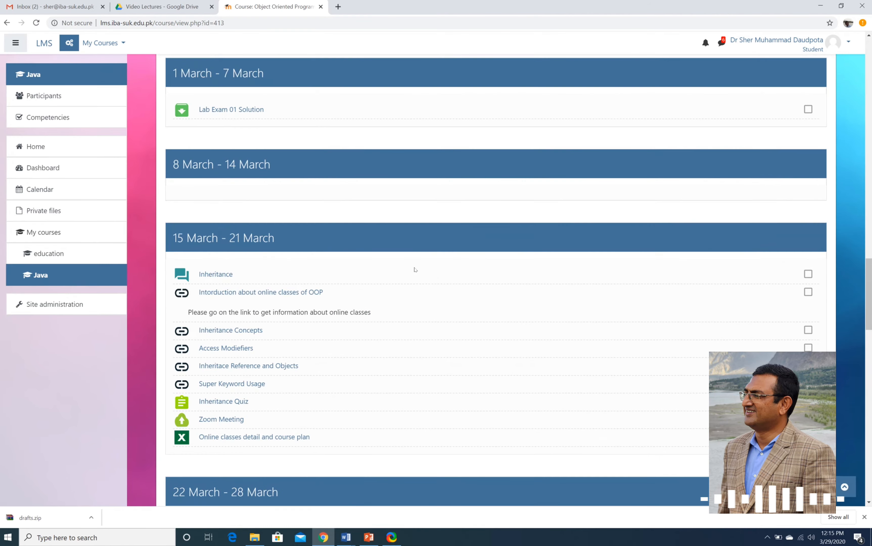
click(759, 41)
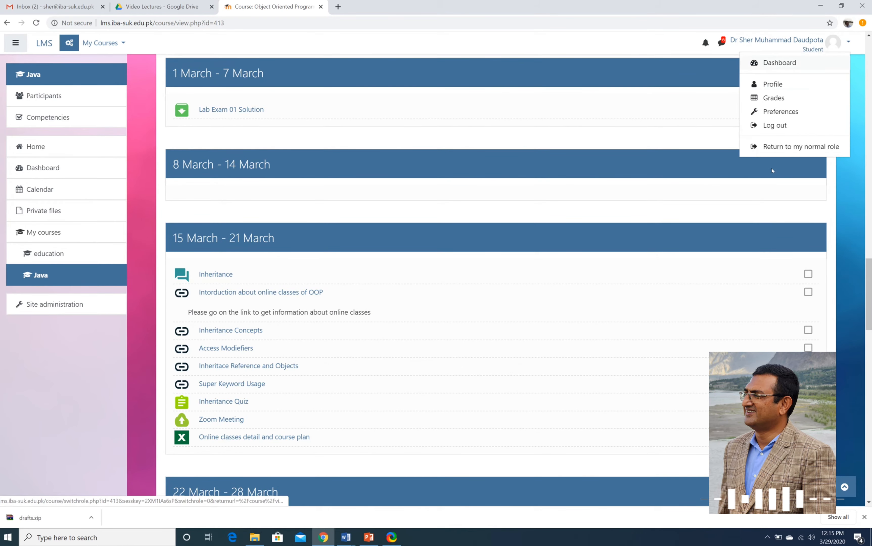
click(787, 149)
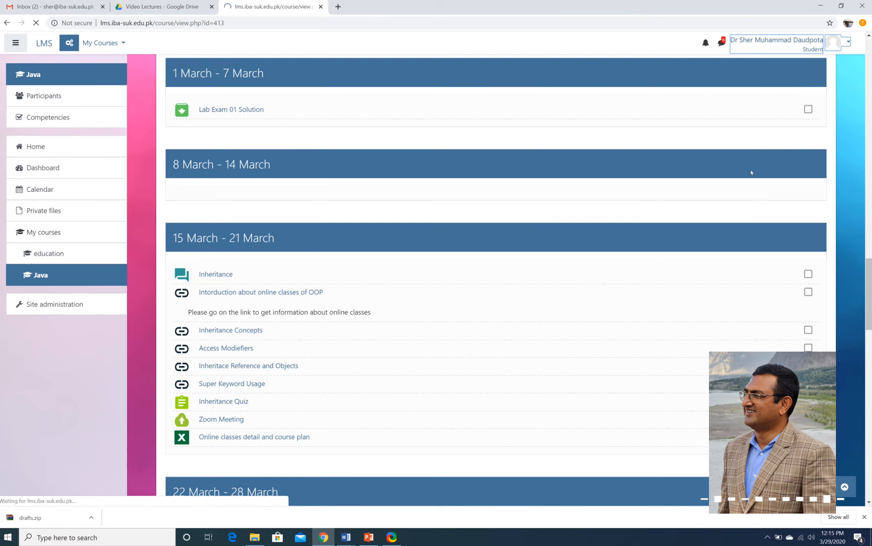
Open the Concepts of OOP assignment as teacher and examine the grade and feedback comments fields on its grading page.
scroll(588, 306, down, 20)
scroll(589, 307, down, 15)
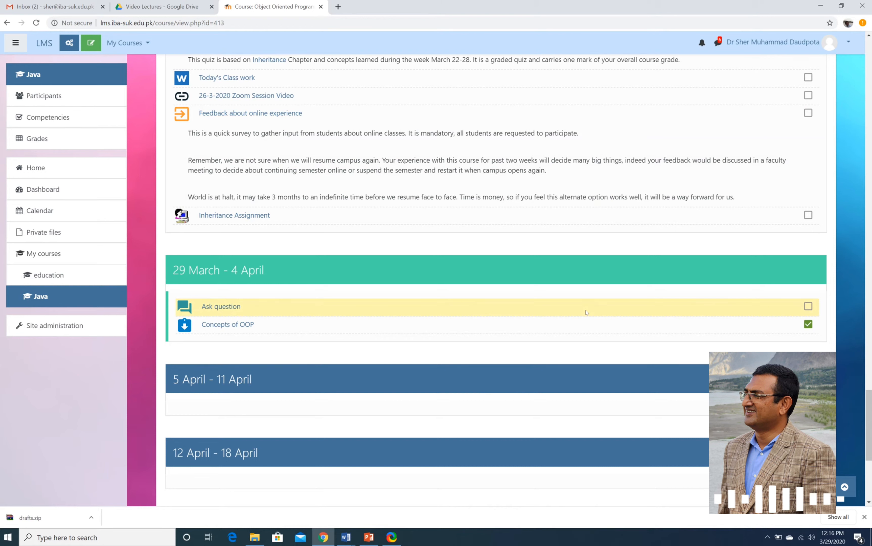
scroll(586, 313, down, 3)
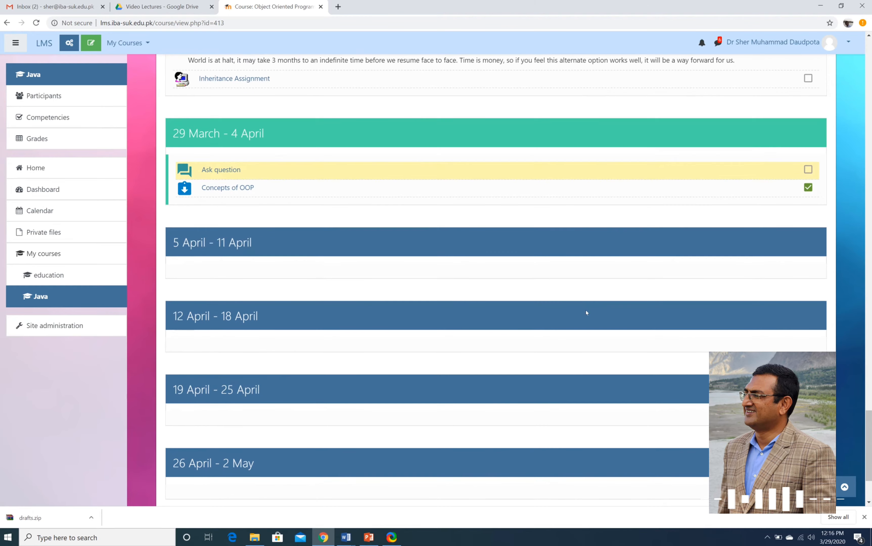
click(228, 188)
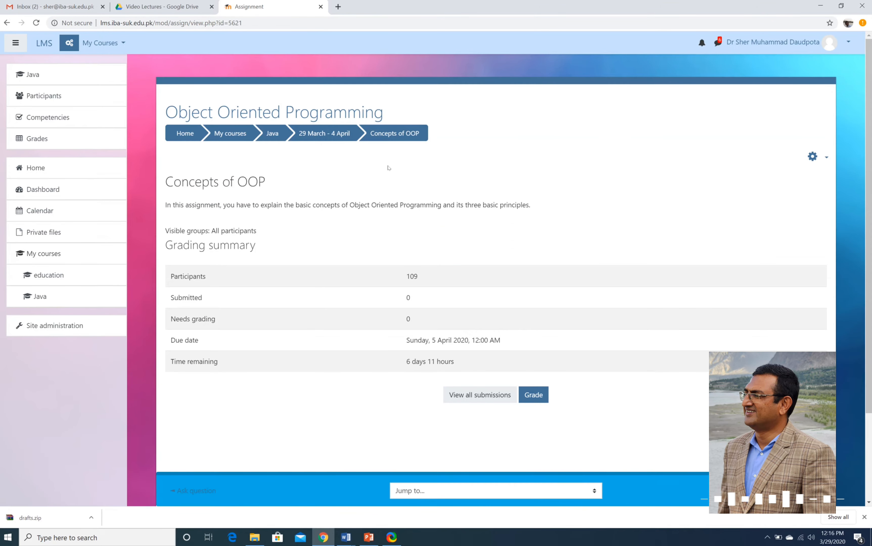
click(533, 395)
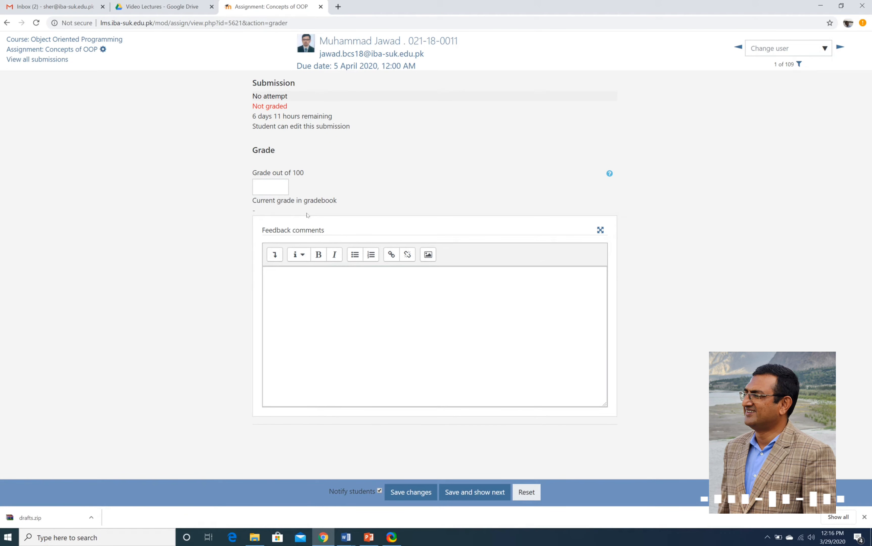
click(357, 305)
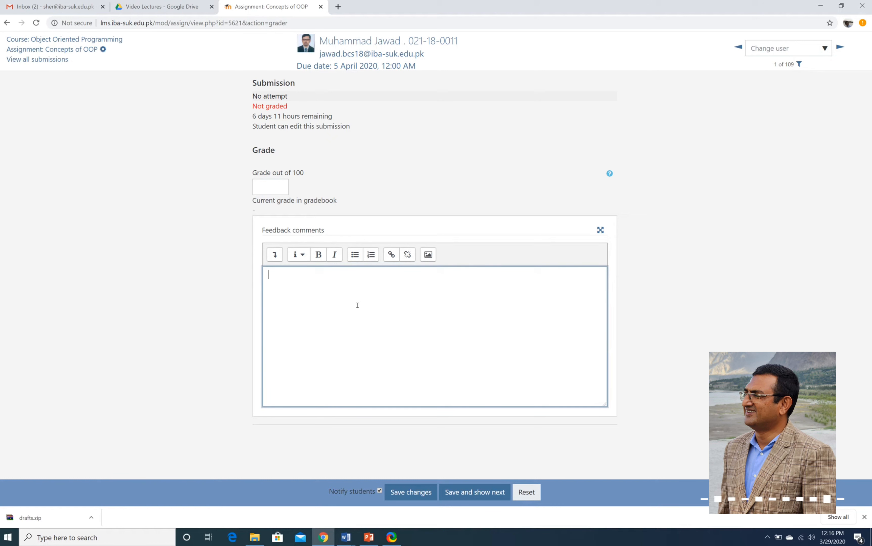
click(267, 186)
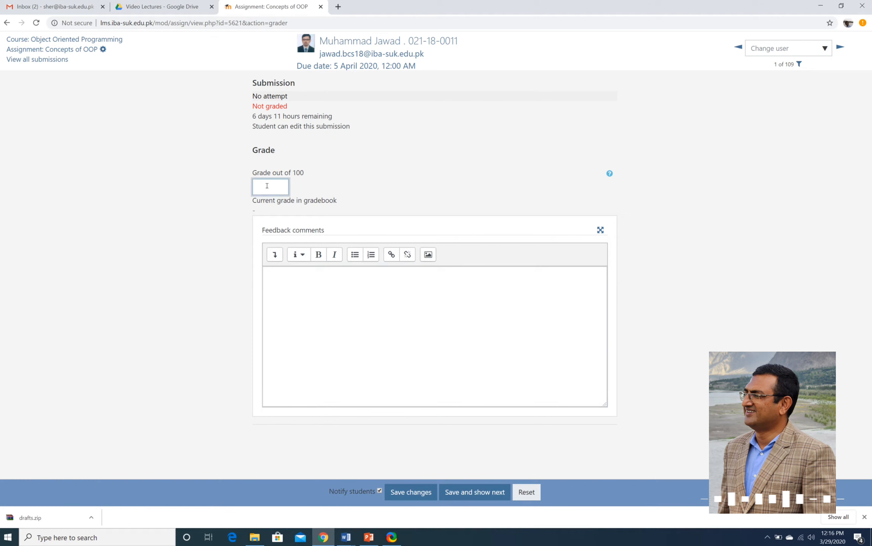
click(6, 23)
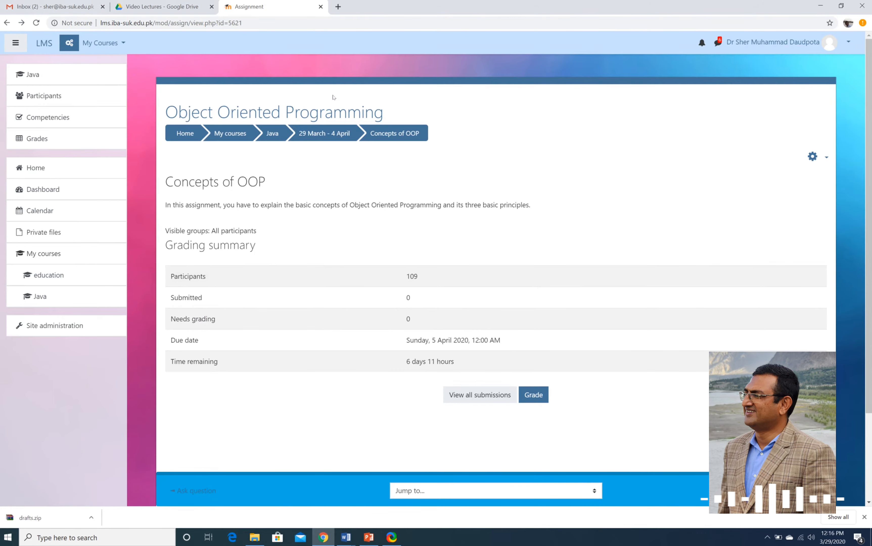
Return to the Java course page and turn editing on for the course.
click(272, 133)
scroll(451, 307, down, 20)
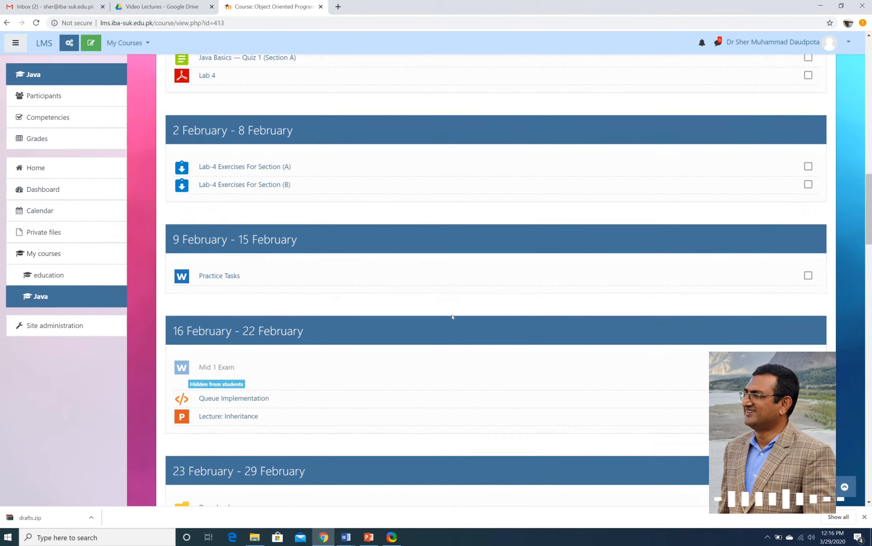
scroll(453, 317, down, 15)
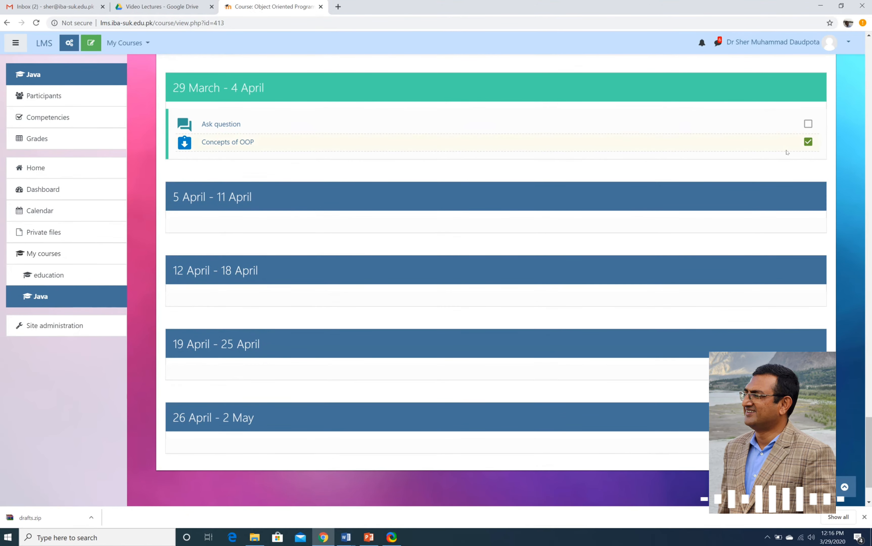
click(784, 44)
click(785, 44)
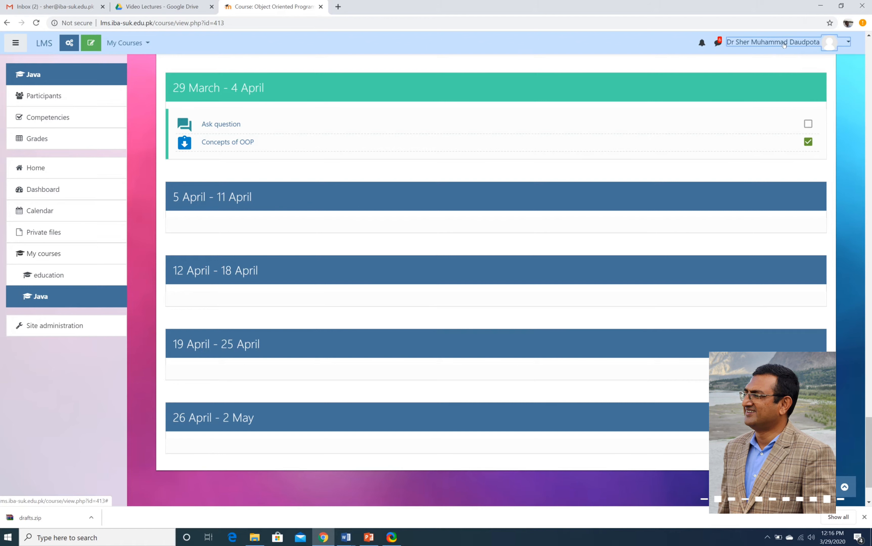
click(96, 43)
Delete the Concepts of OOP assignment from the 29 March - 4 April section.
scroll(390, 198, down, 5)
scroll(390, 198, up, 6)
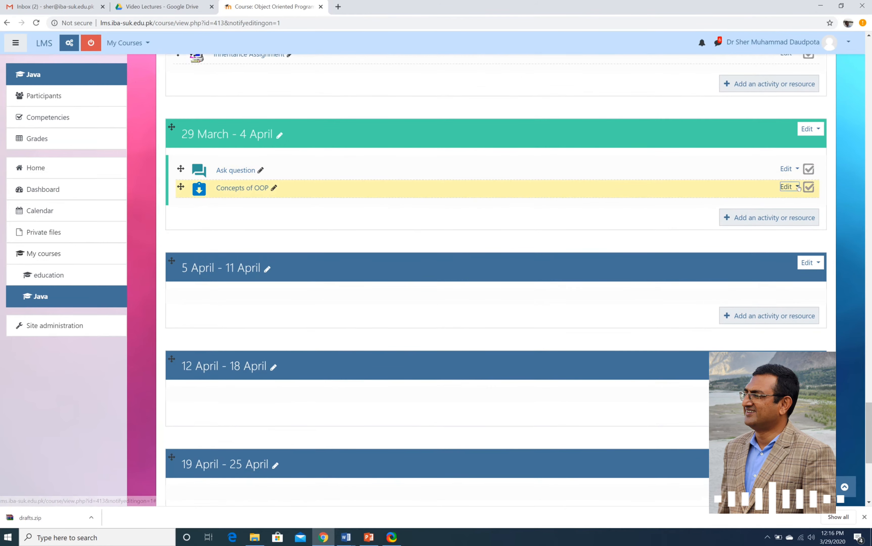
click(788, 187)
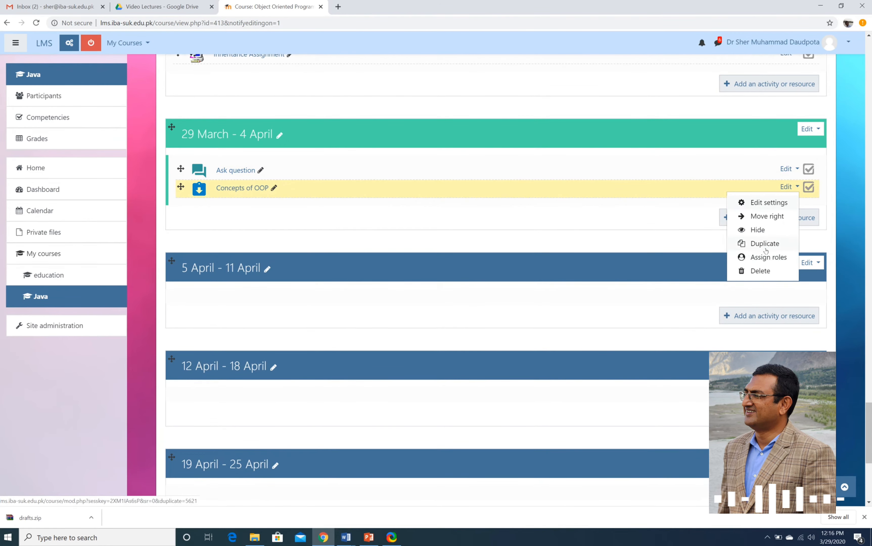
click(757, 271)
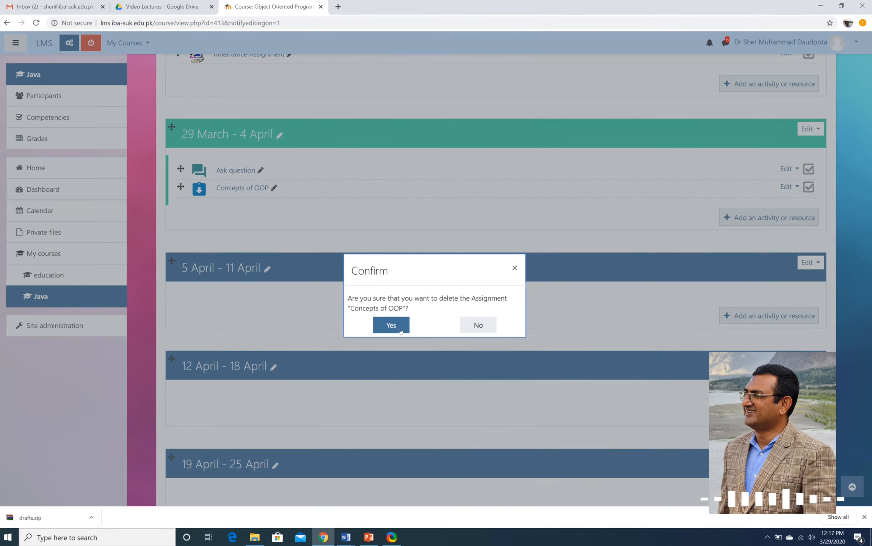
click(389, 327)
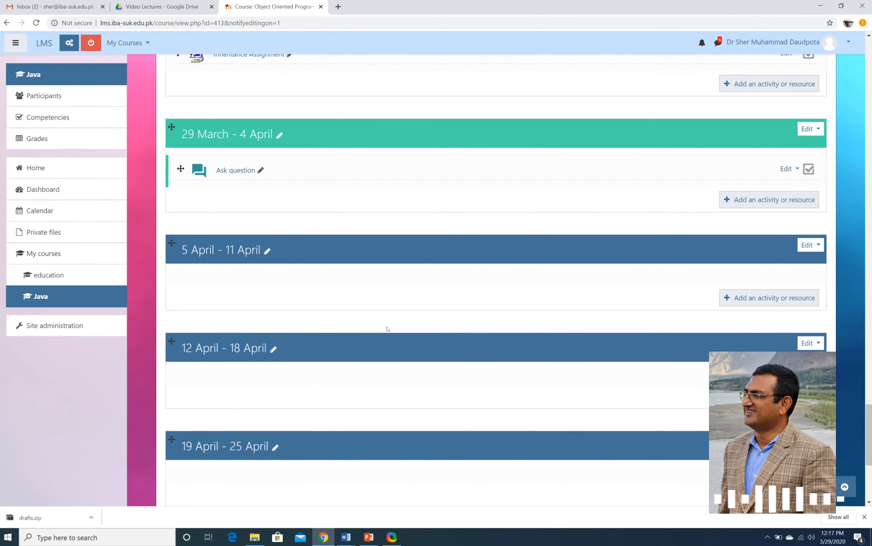
Switch to the PowerPoint presentation and show the "Conducting a Quiz" slide.
click(369, 537)
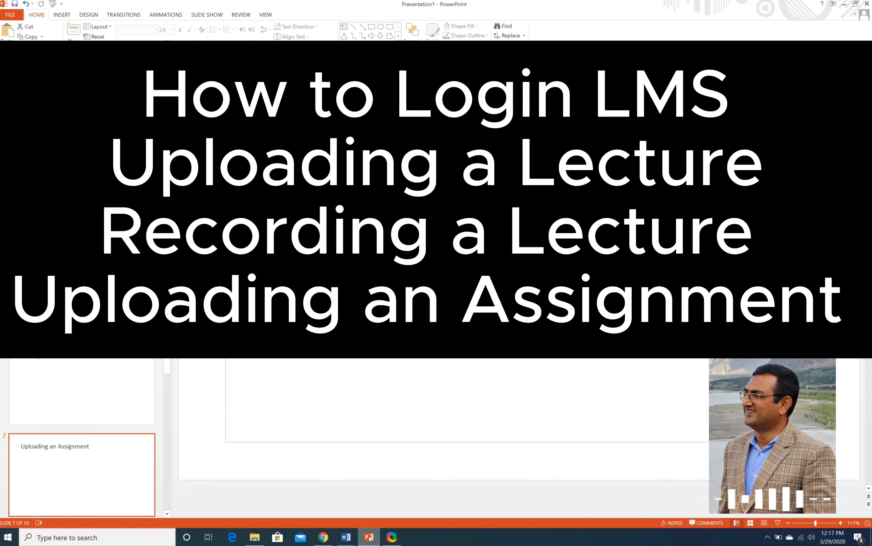
key(Up)
click(73, 467)
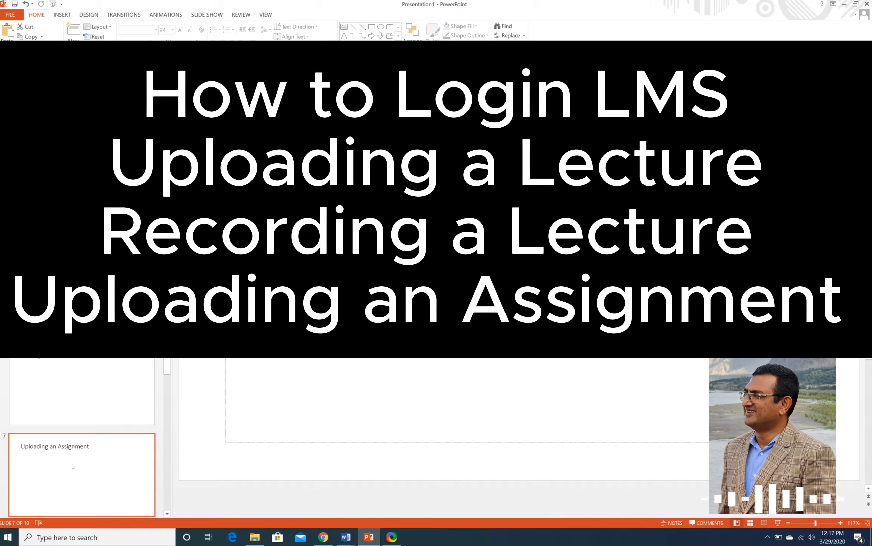
key(Down)
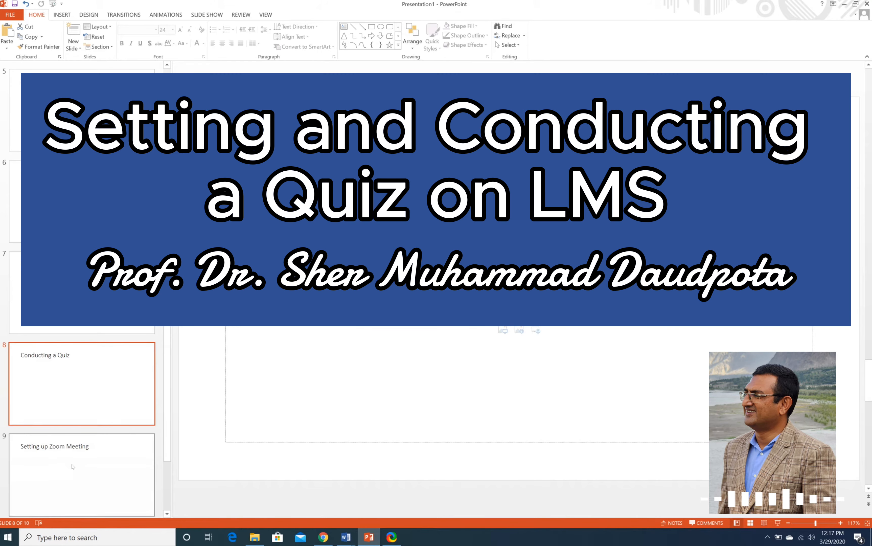
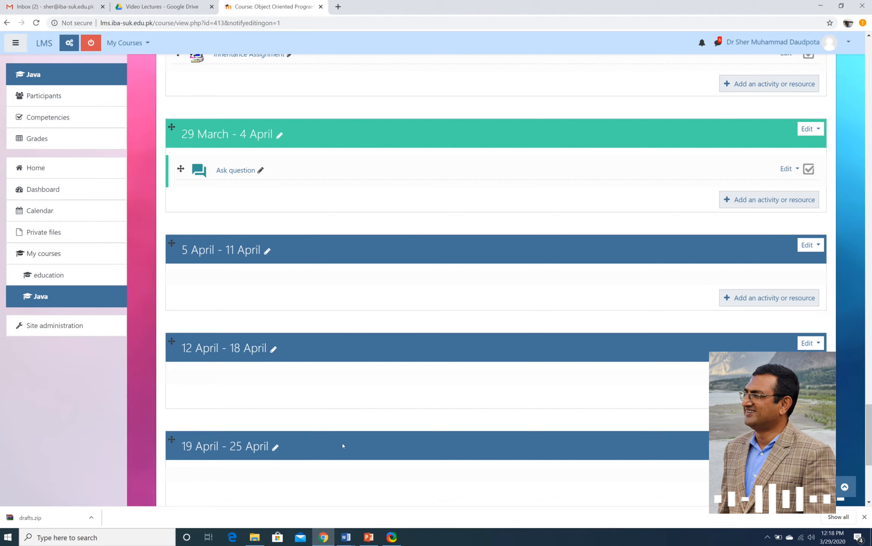
Add a Quiz activity to the 29 March - 4 April section and name it "Pakistan Studies".
click(749, 203)
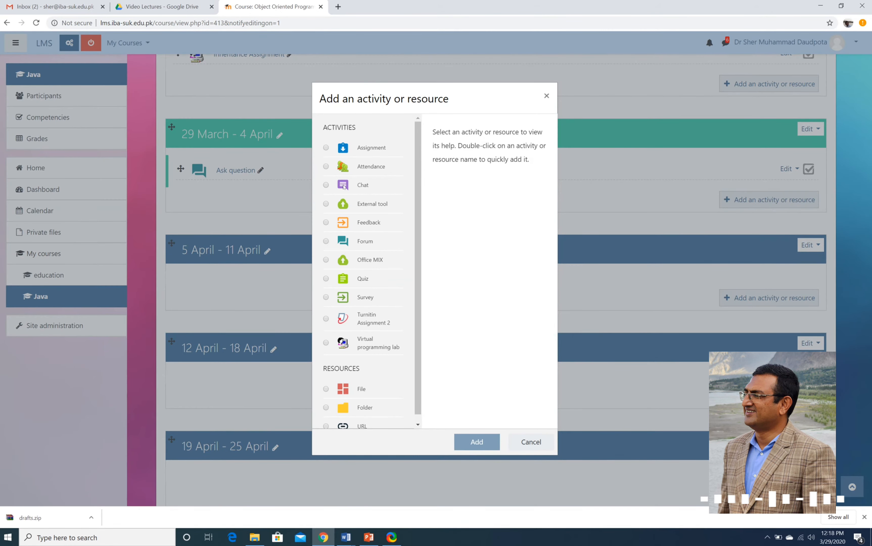
click(326, 279)
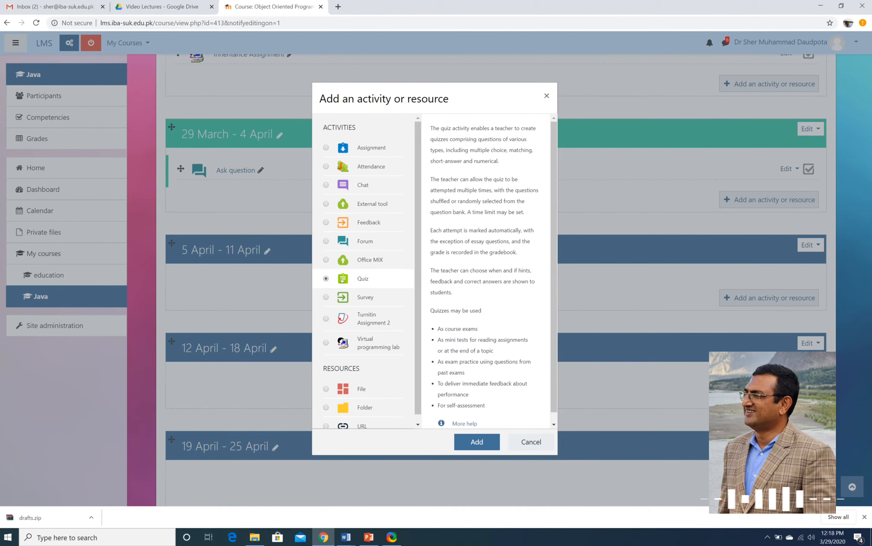
click(531, 442)
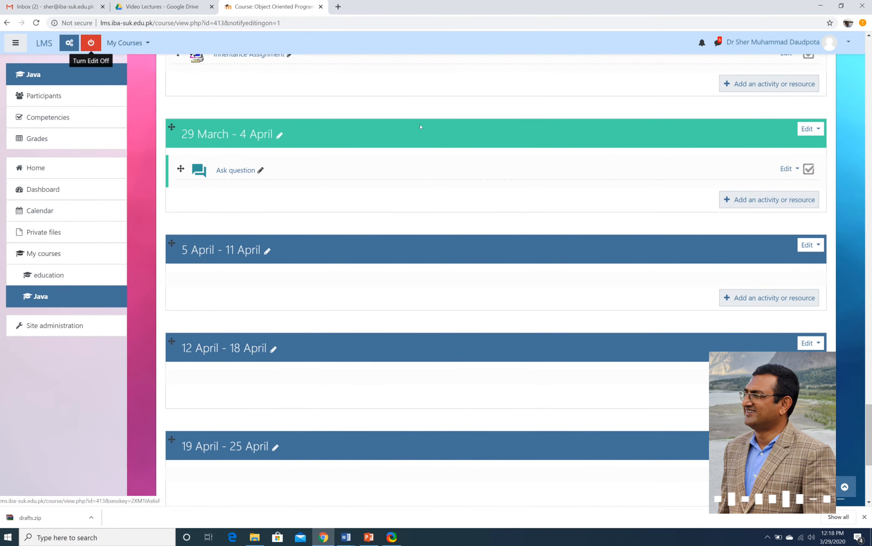
click(758, 201)
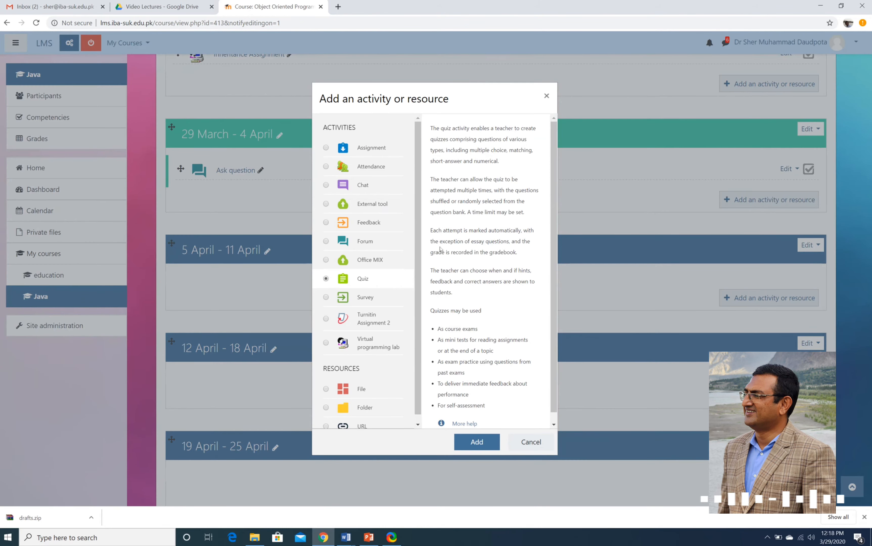
click(478, 442)
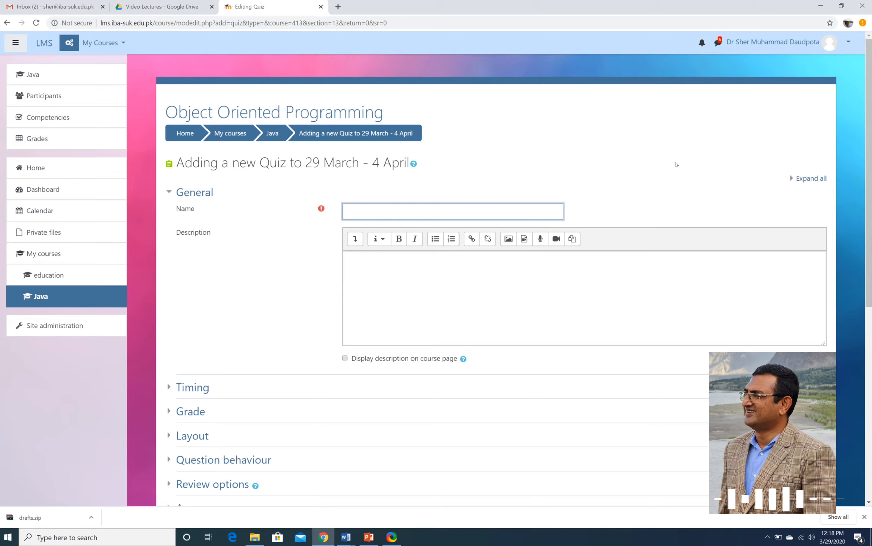
text(Pak)
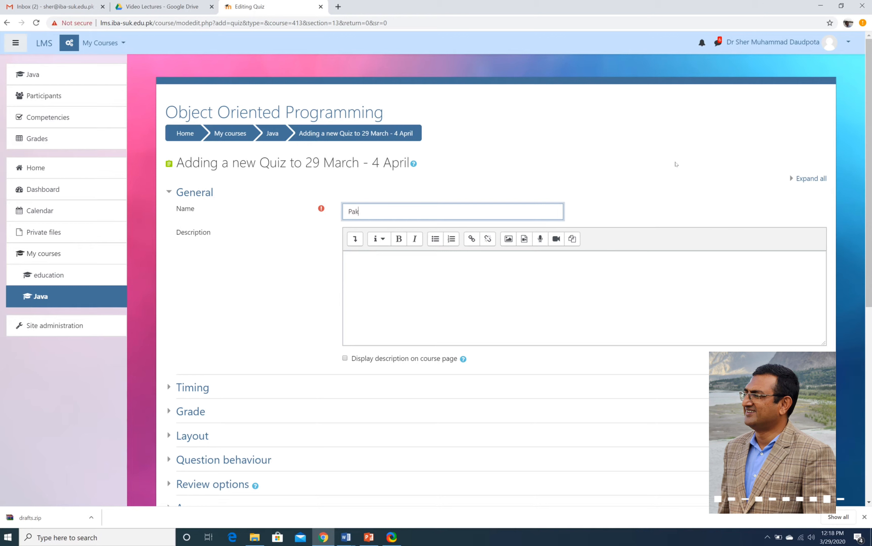
text(istan Studies)
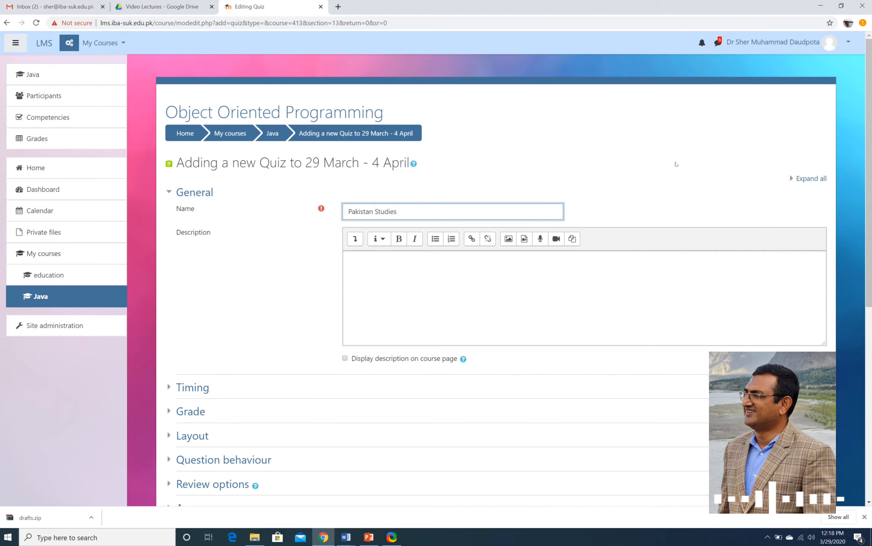
Enter "This is a quiz that tests students knowledge about Pakistan" as the quiz description.
click(482, 287)
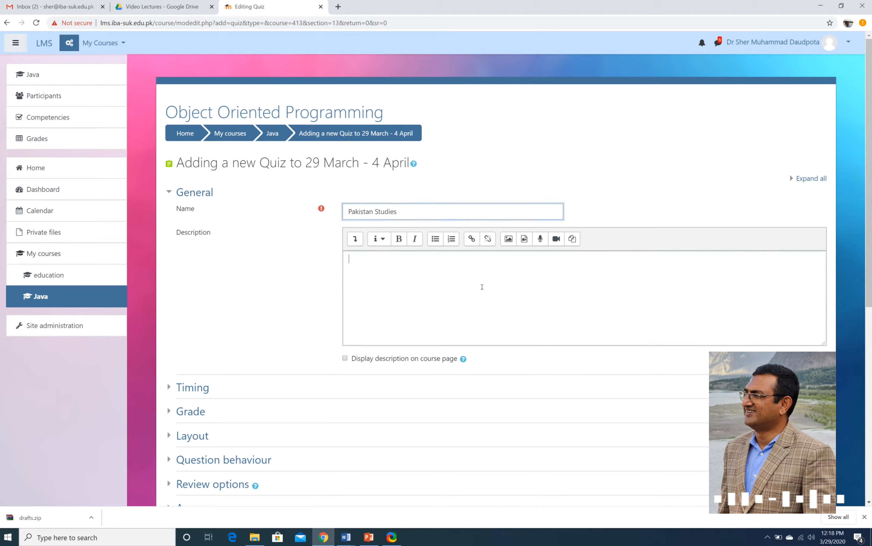
text(This i)
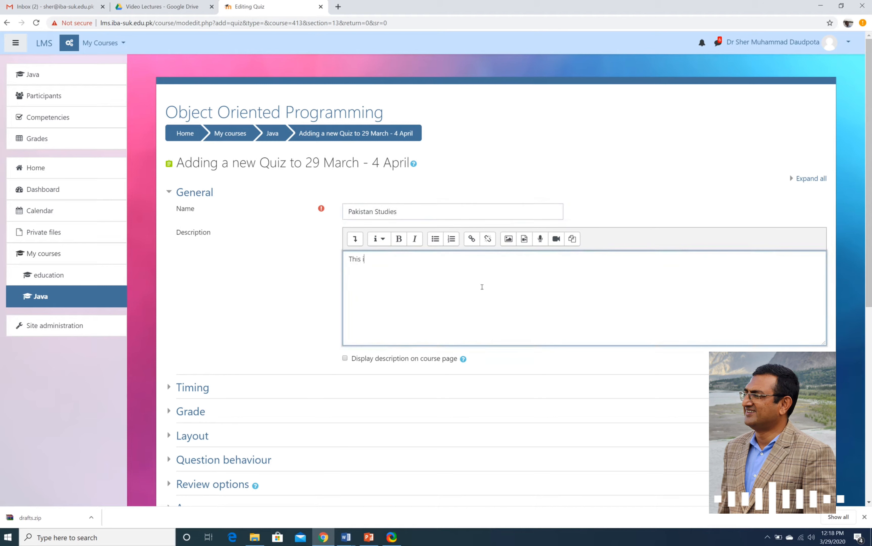
text(s a quiz t)
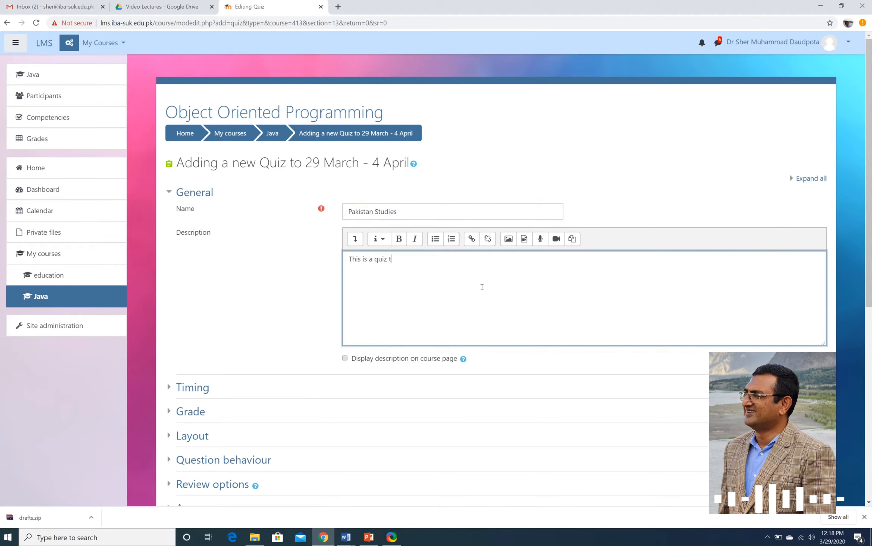
text(hat tests studnet)
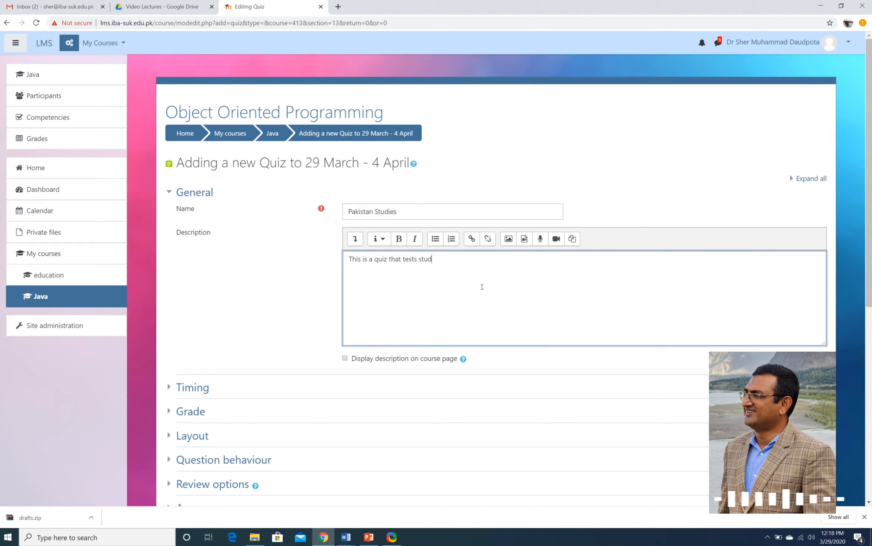
key(BackSpace)
key(BackSpace)
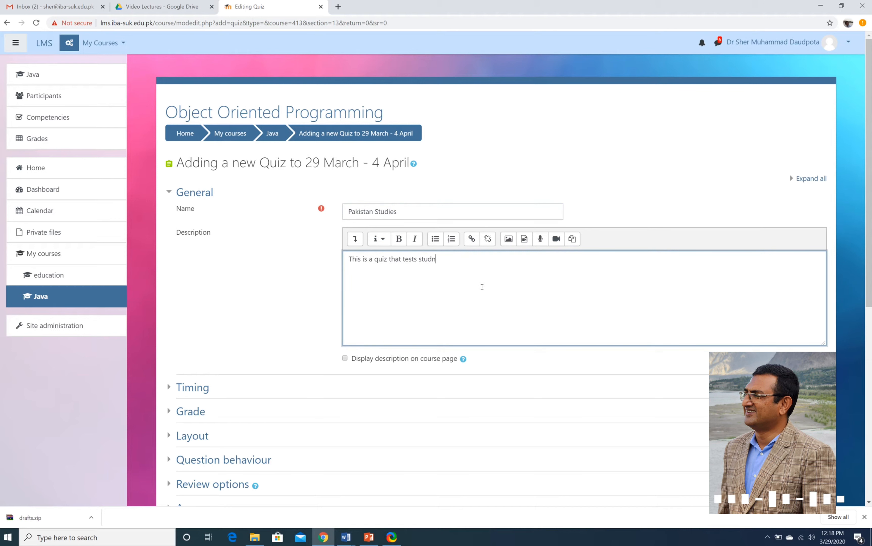
text(ents )
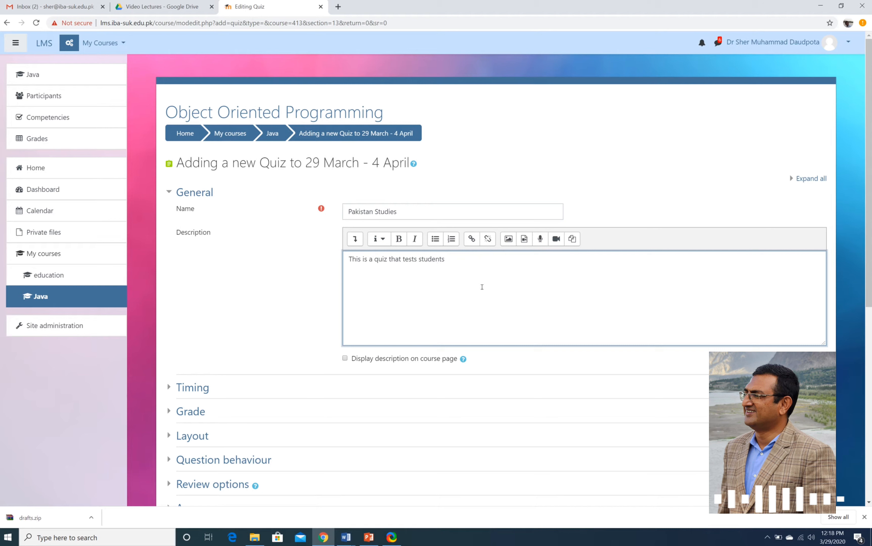
text(knowledge )
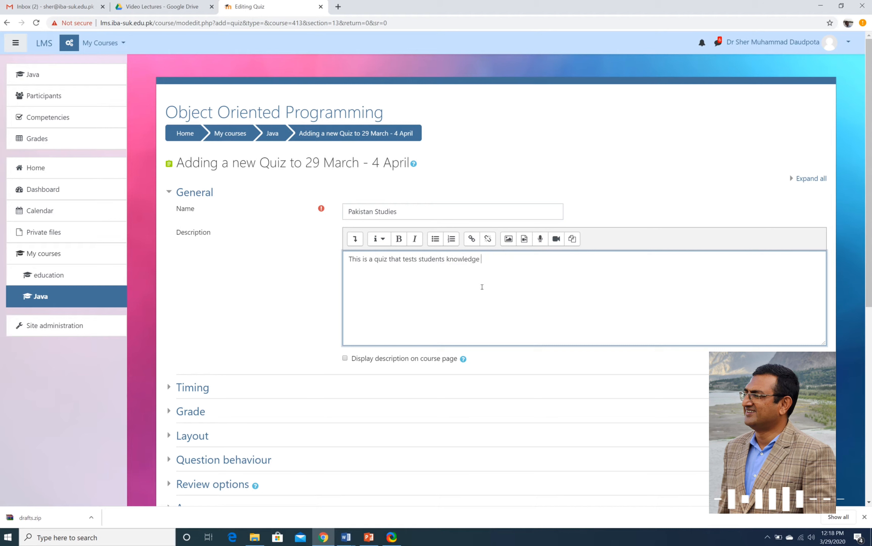
text(about Paksitan)
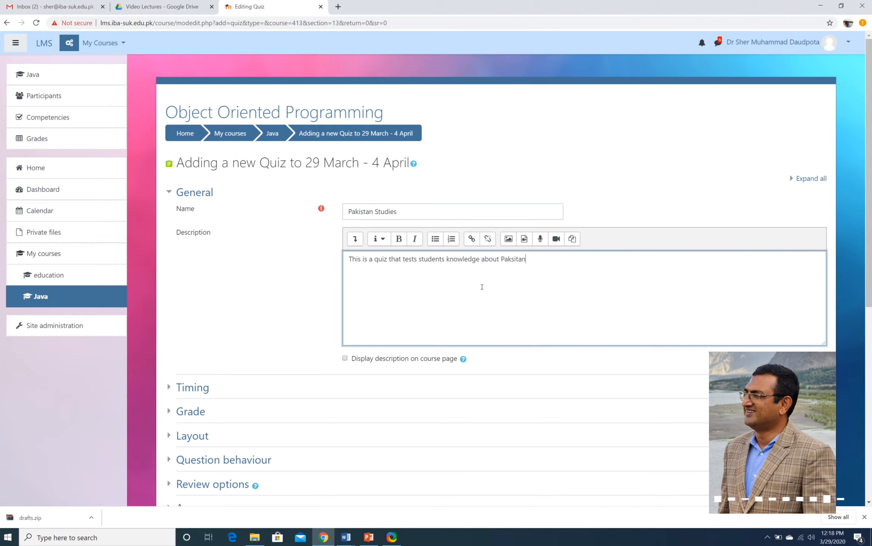
key(BackSpace)
key(BackSpace)
key(BackSpace)
key(BackSpace)
key(BackSpace)
text(istan)
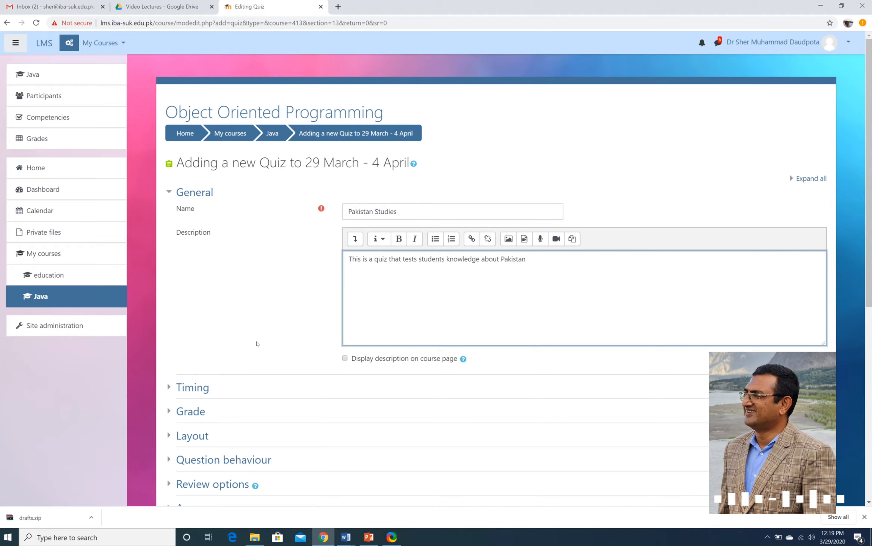
Expand the quiz's timing settings, enable the opening date and set its day to 30 March 2020.
scroll(257, 344, down, 8)
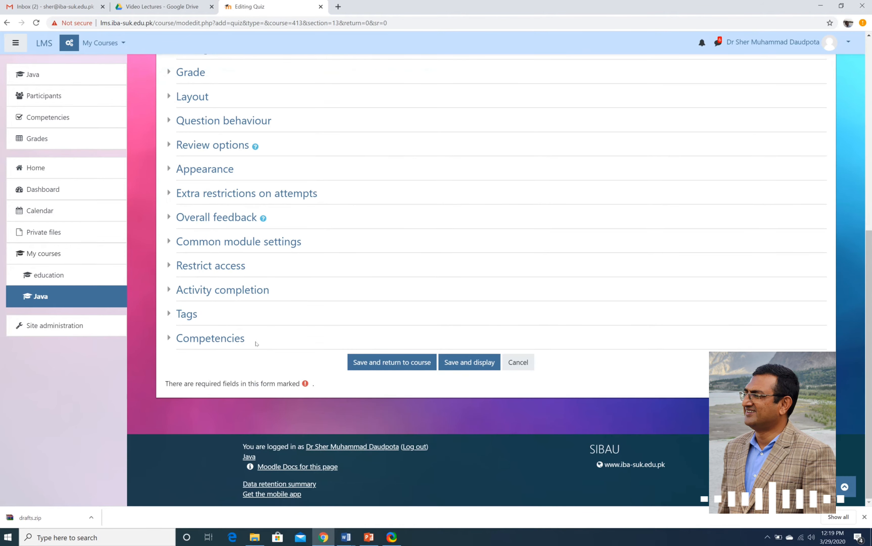
scroll(257, 344, up, 10)
click(192, 367)
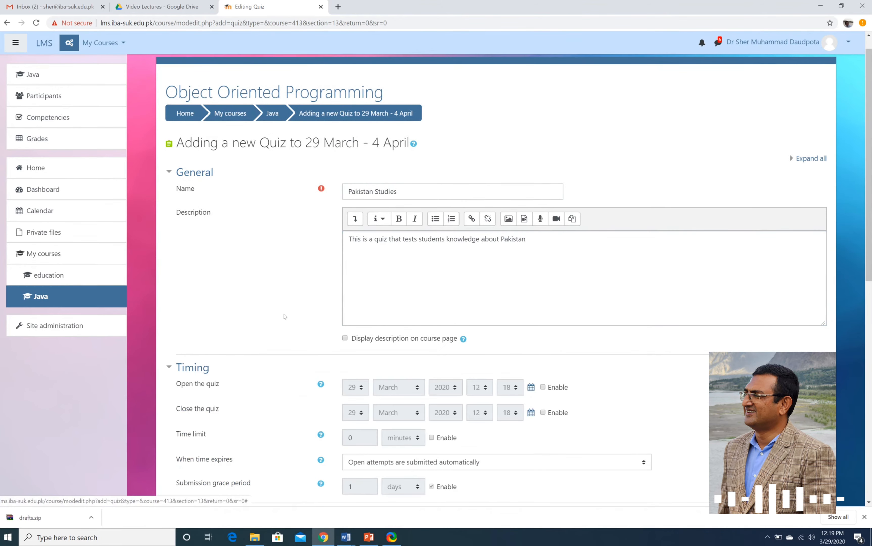
scroll(284, 317, down, 5)
scroll(285, 317, up, 1)
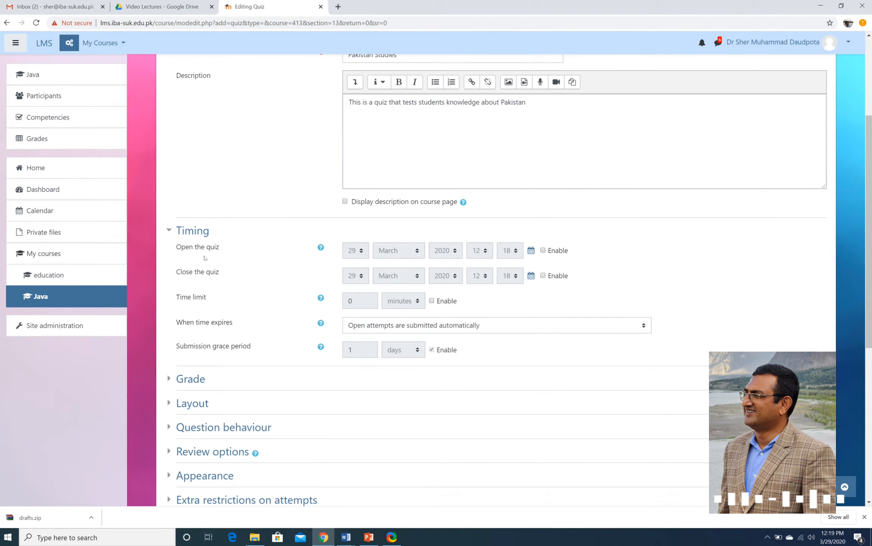
click(542, 250)
click(356, 248)
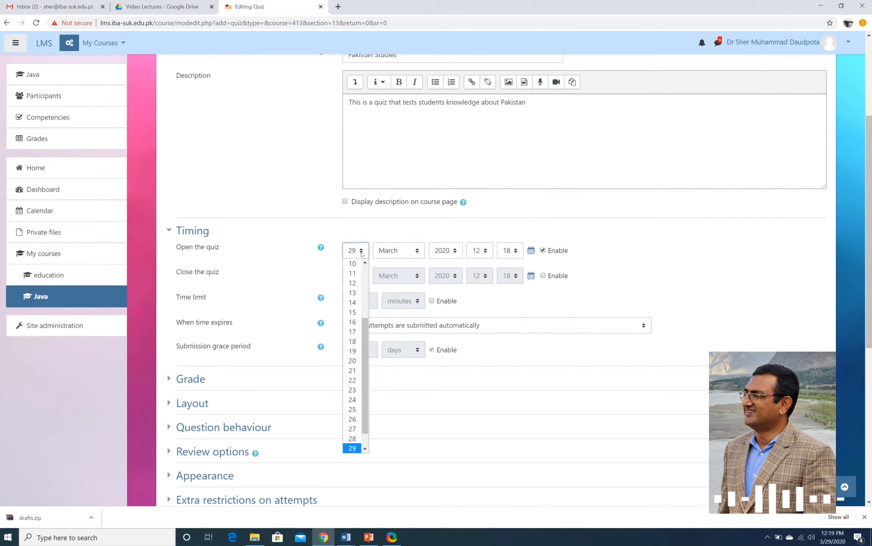
scroll(354, 321, down, 1)
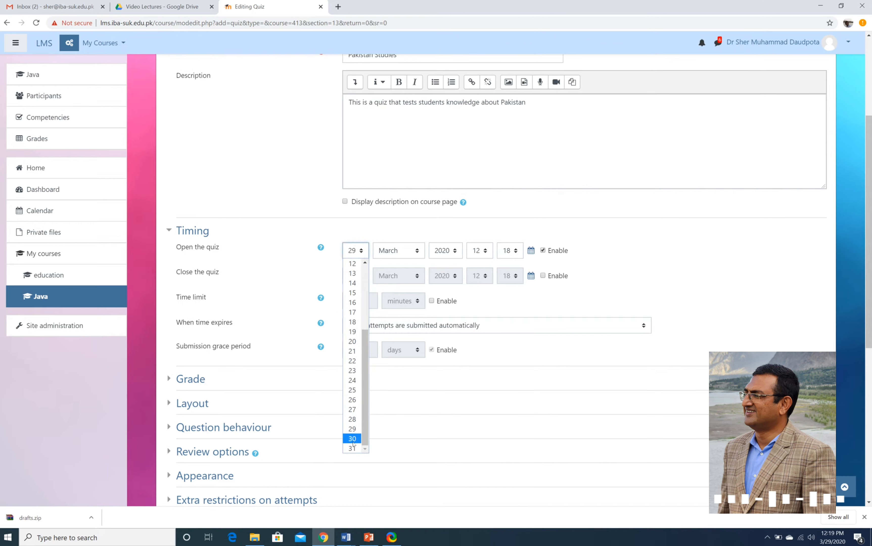
click(352, 439)
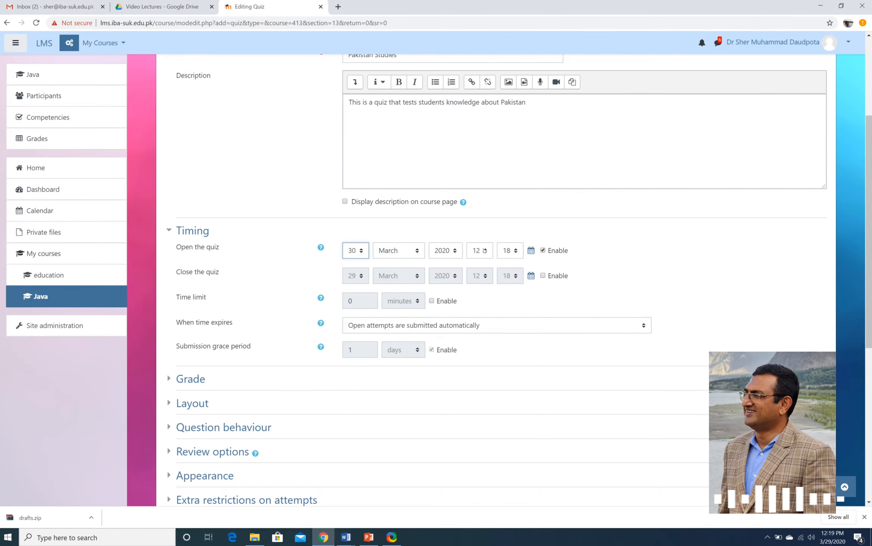
Set the quiz's opening time to 10:00.
click(486, 268)
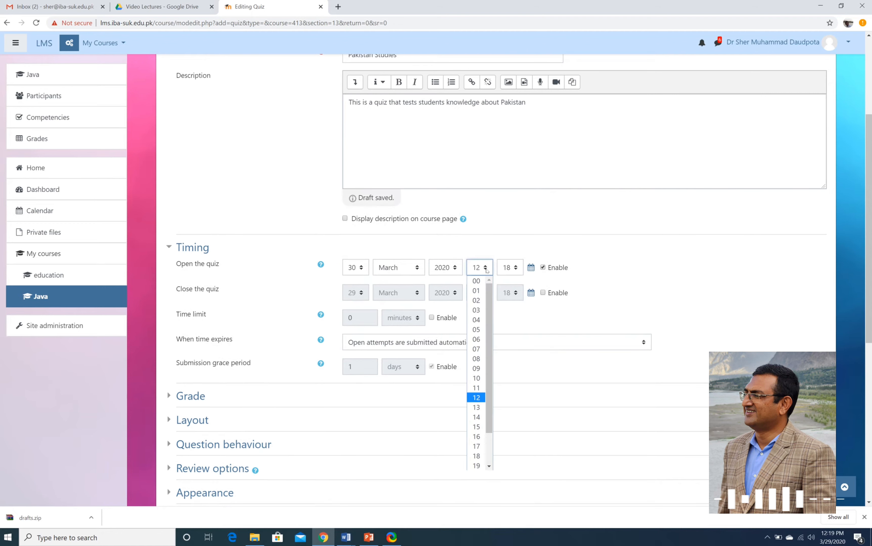
scroll(486, 270, down, 3)
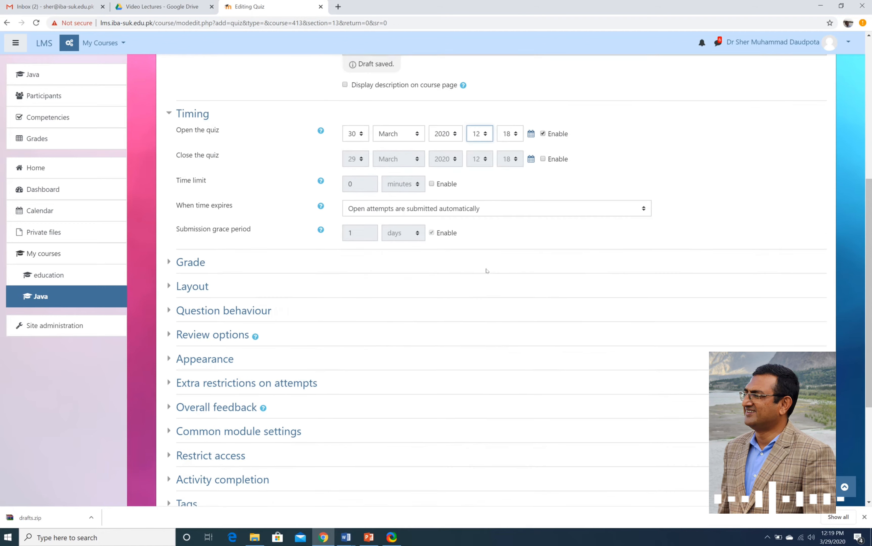
click(489, 133)
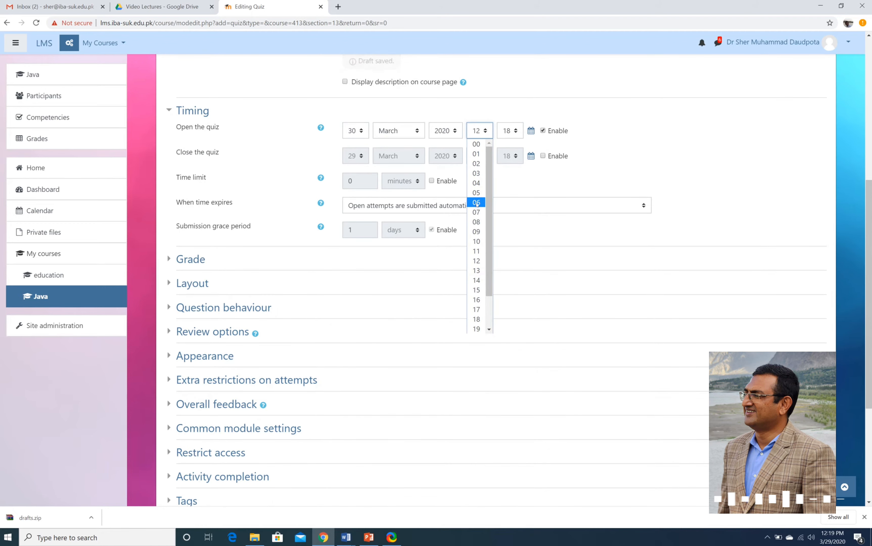
scroll(477, 203, down, 2)
scroll(476, 204, up, 2)
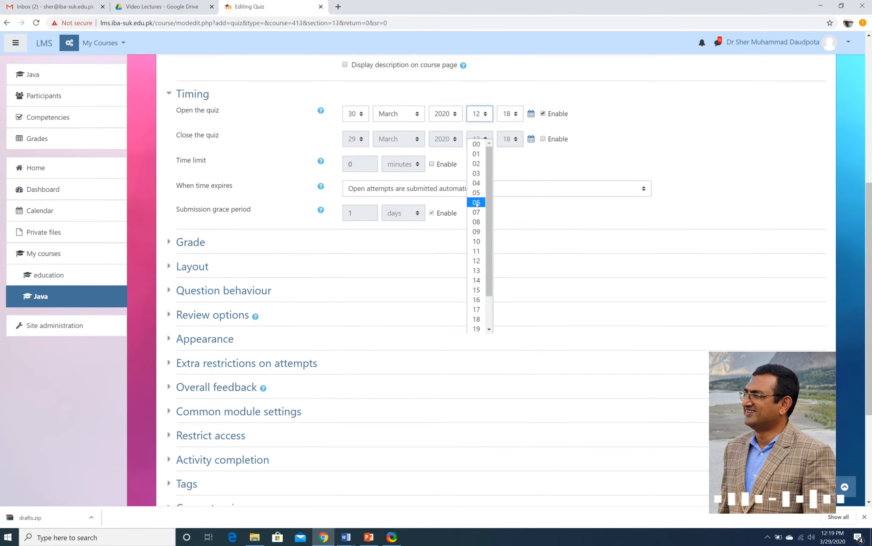
click(477, 242)
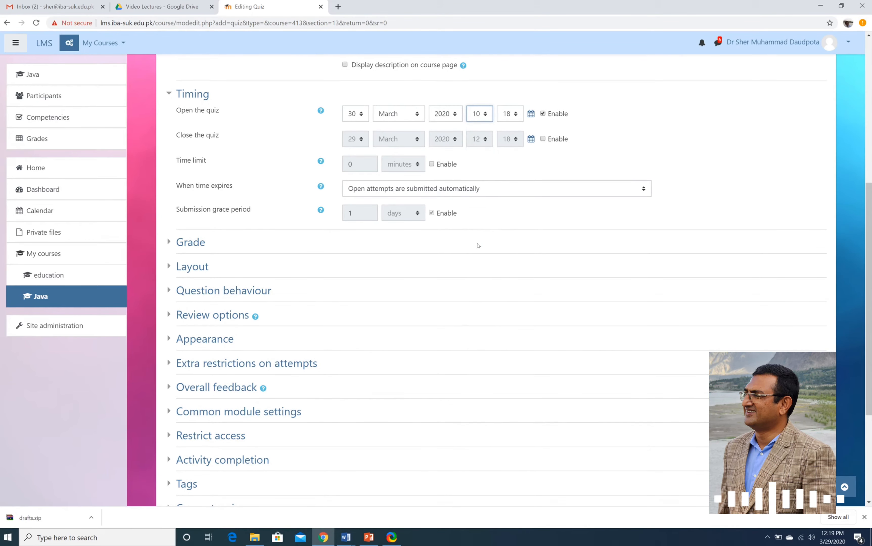
click(509, 114)
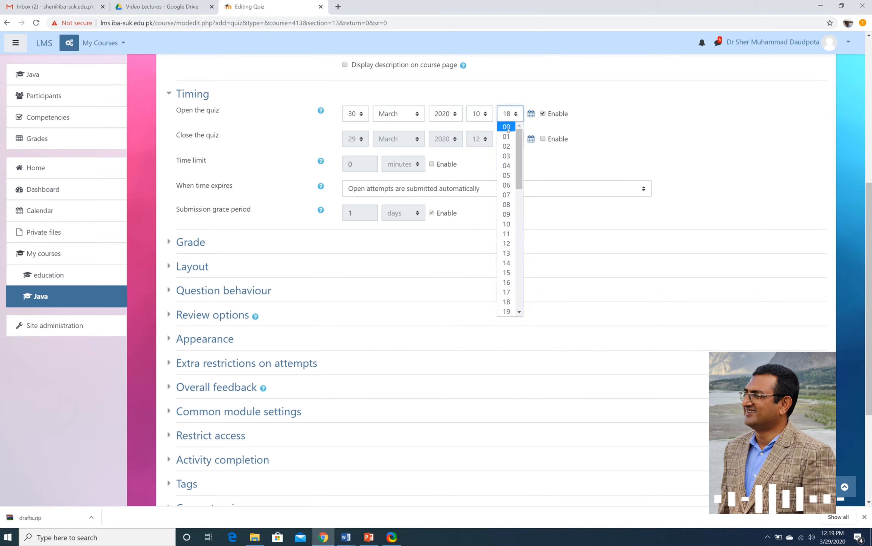
click(505, 128)
Enable the quiz's closing date and set it to 30 March 2020 at 11:00.
click(544, 139)
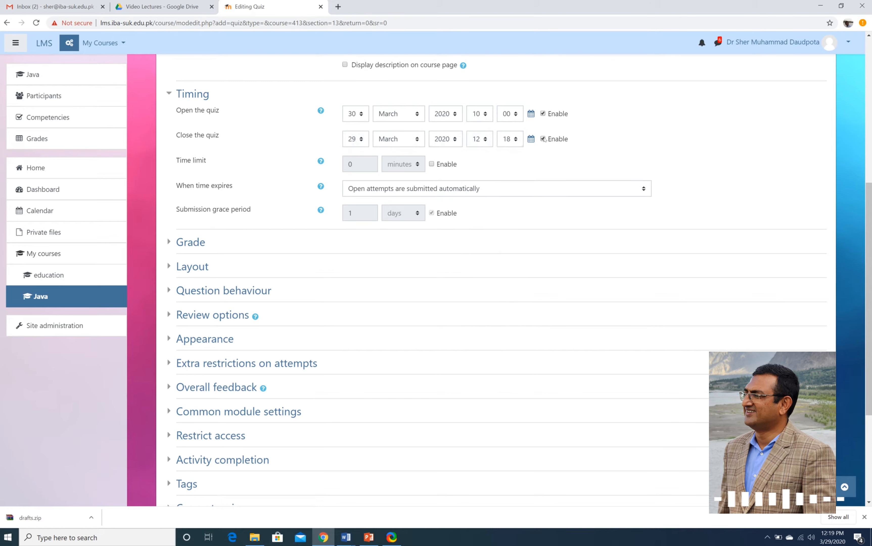
click(362, 141)
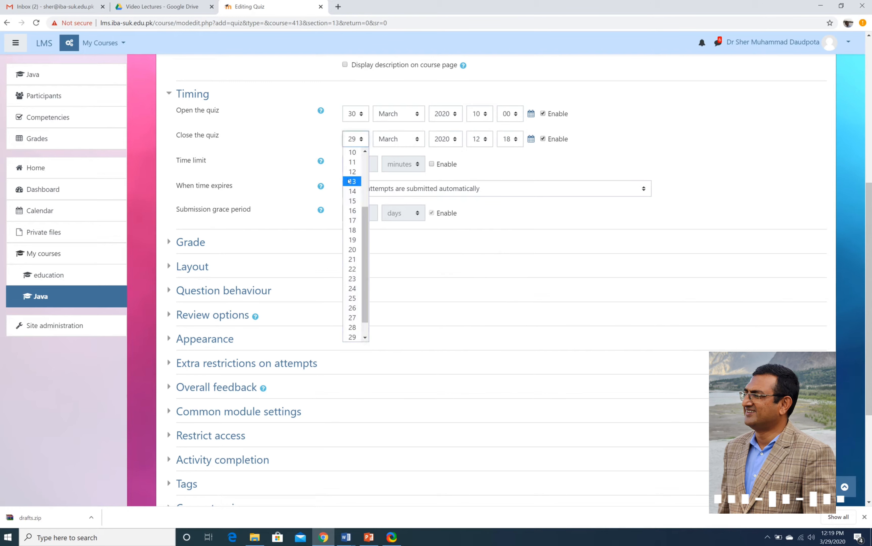
scroll(356, 318, down, 1)
click(355, 328)
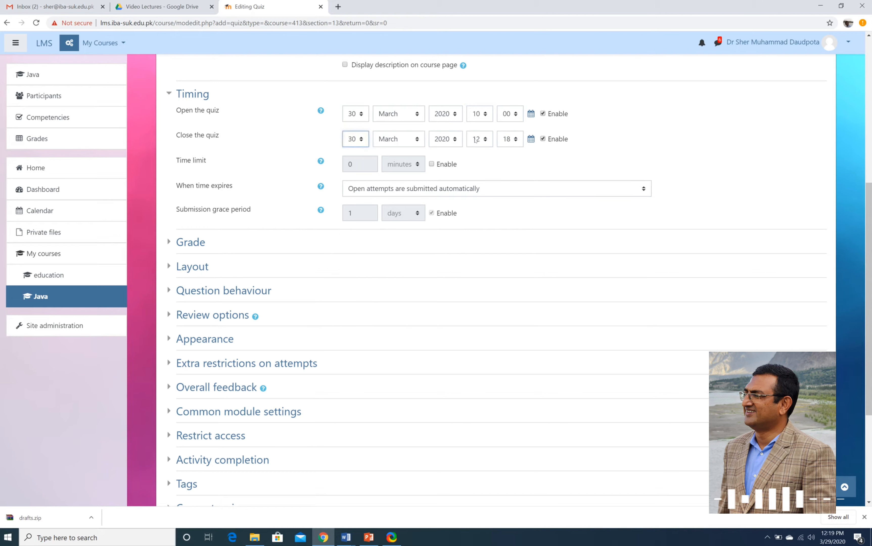
click(485, 140)
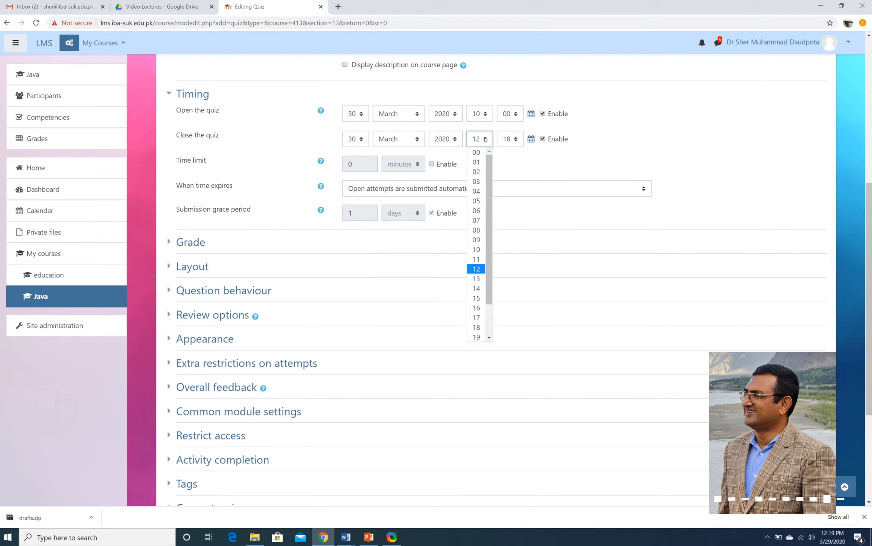
click(476, 259)
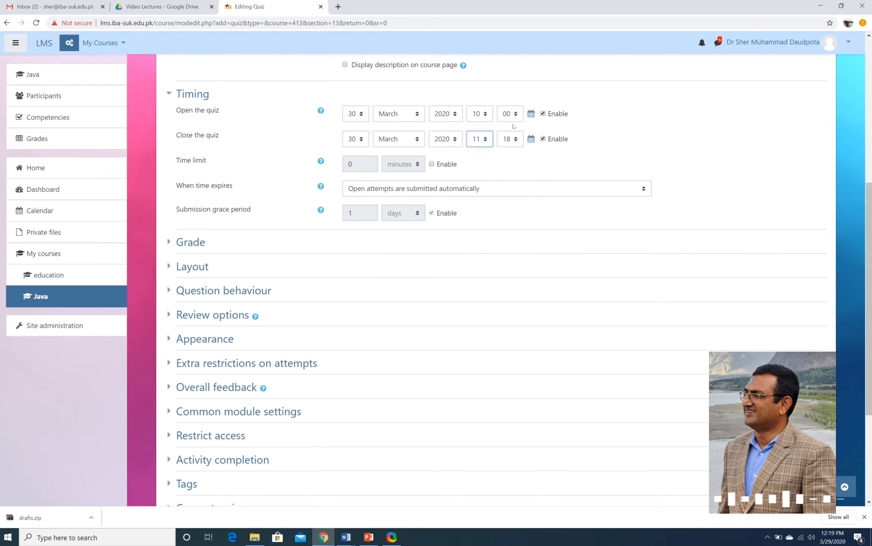
click(510, 139)
click(507, 155)
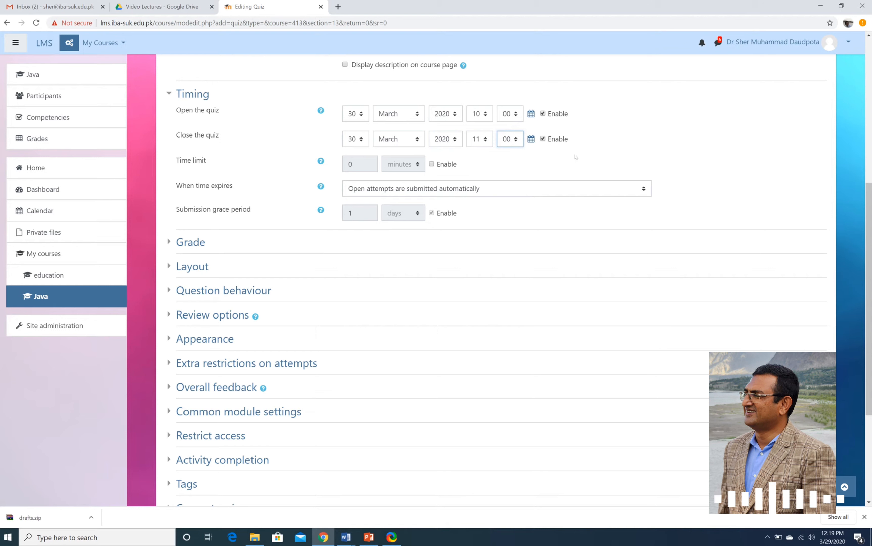
Enable the quiz's time limit and set it to 10 minutes.
click(432, 165)
double_click(349, 164)
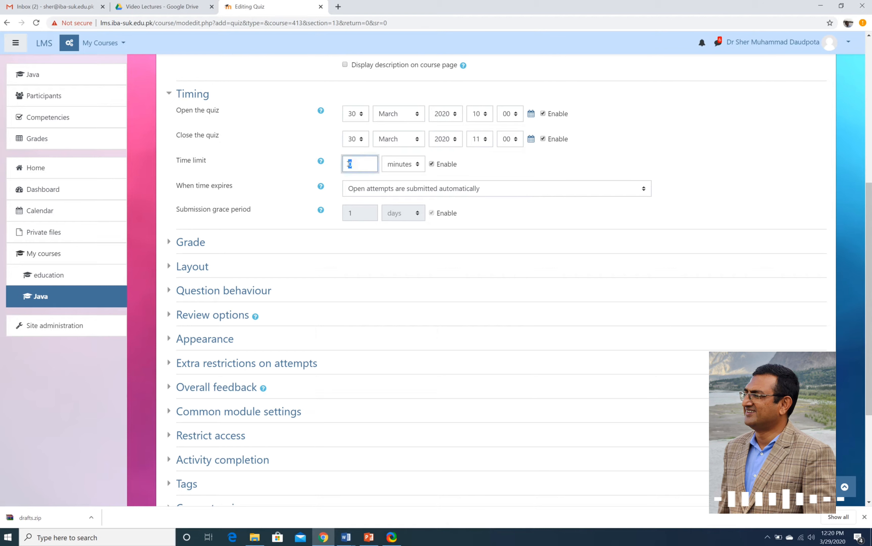
text(10)
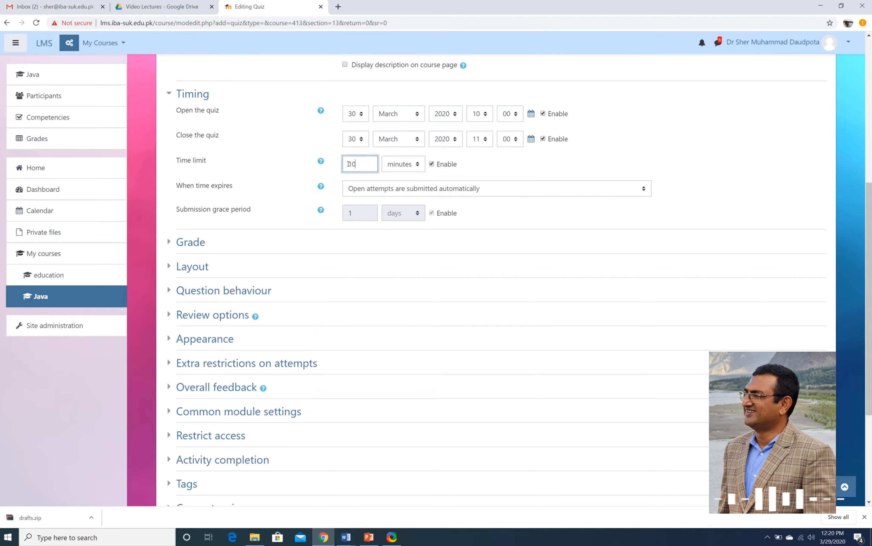
click(675, 182)
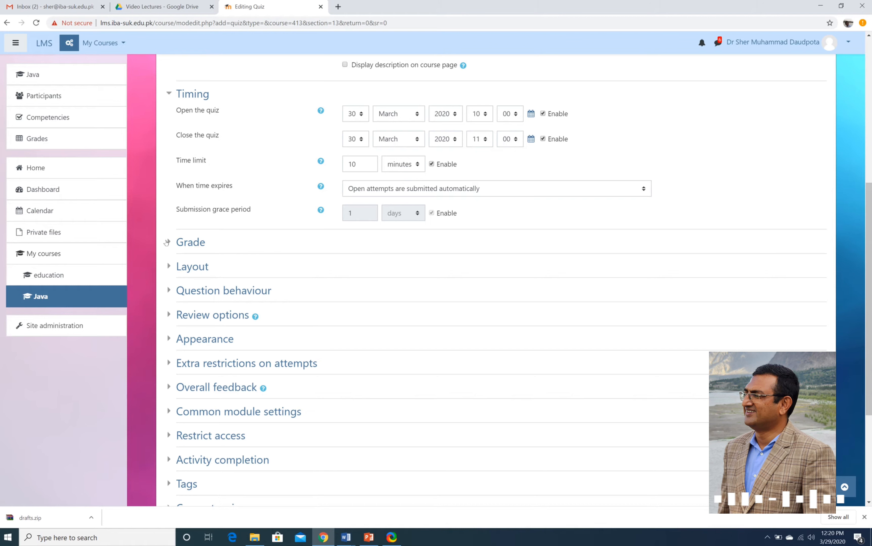
Expand the quiz's grade settings and review options to look them over, and save and display the quiz.
click(221, 240)
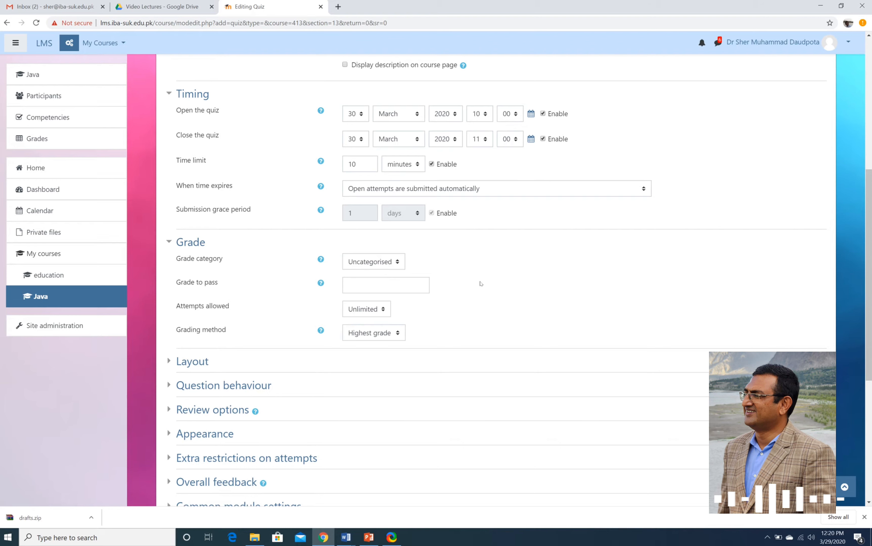
scroll(481, 284, down, 5)
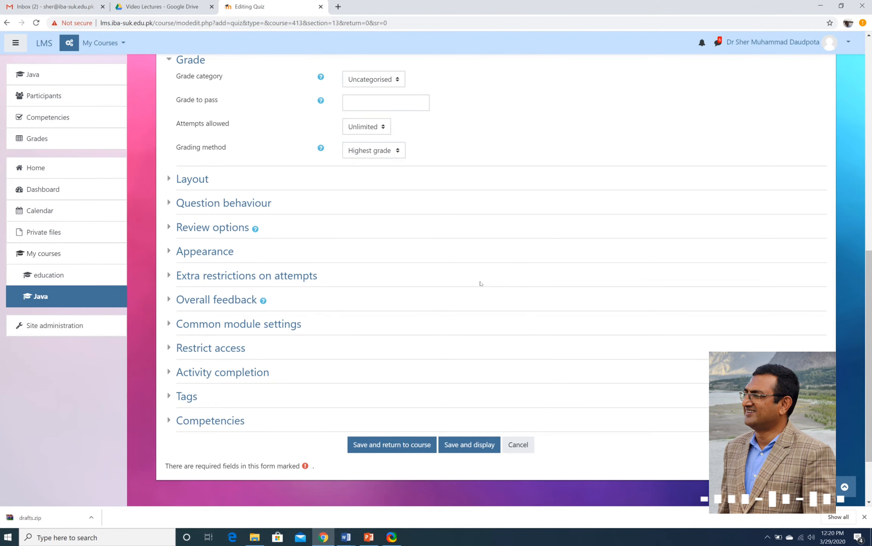
click(169, 227)
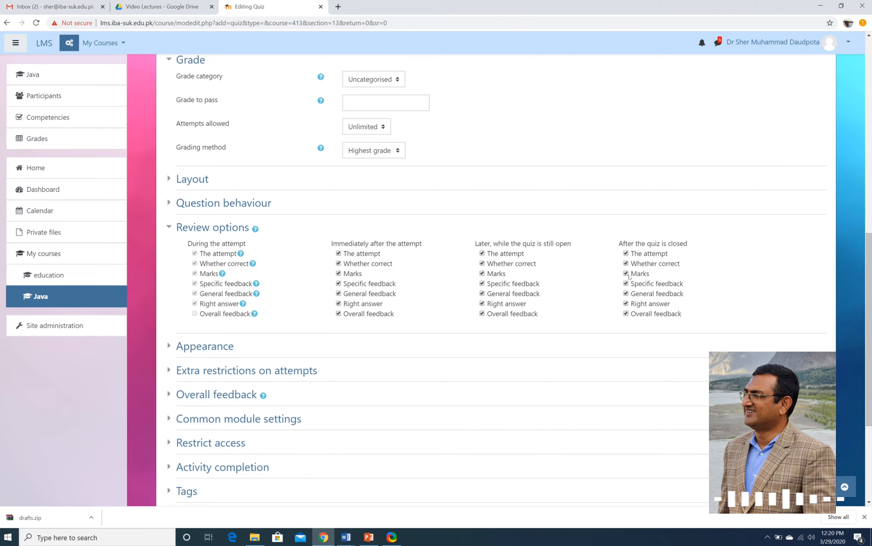
scroll(632, 277, down, 3)
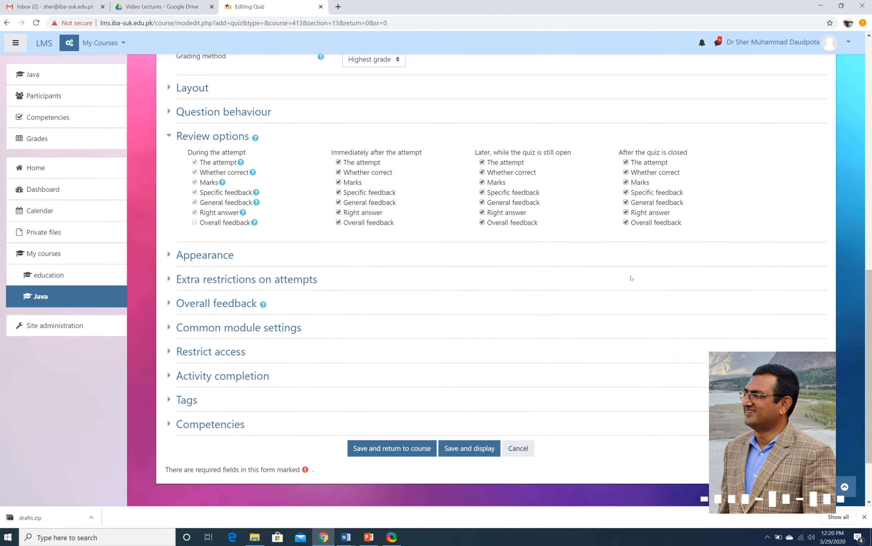
scroll(631, 278, down, 3)
scroll(632, 278, up, 3)
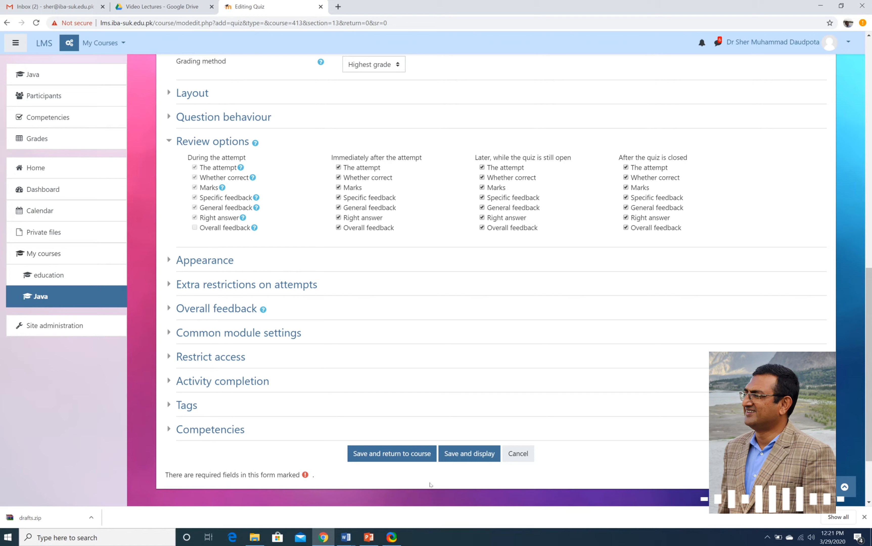
click(475, 453)
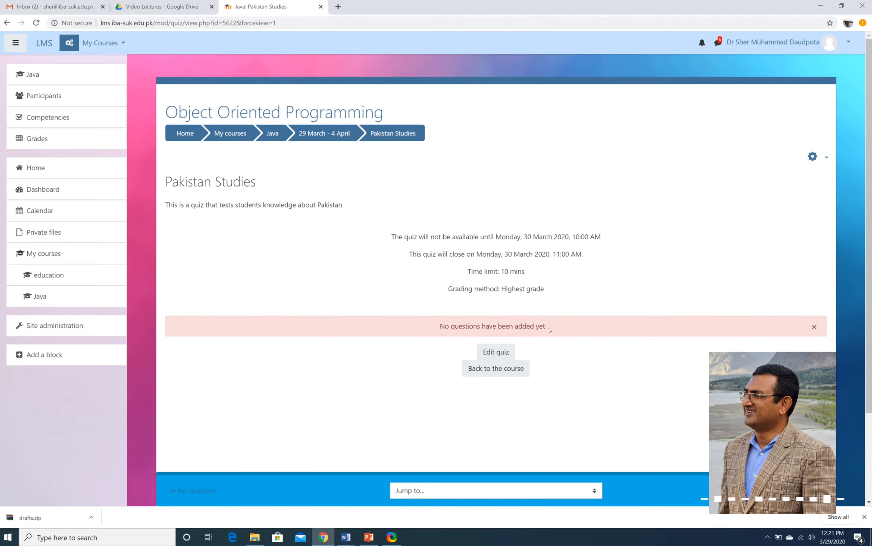
Enable shuffling on the Pakistan Studies quiz's editing page and start adding a new multiple choice question.
click(502, 351)
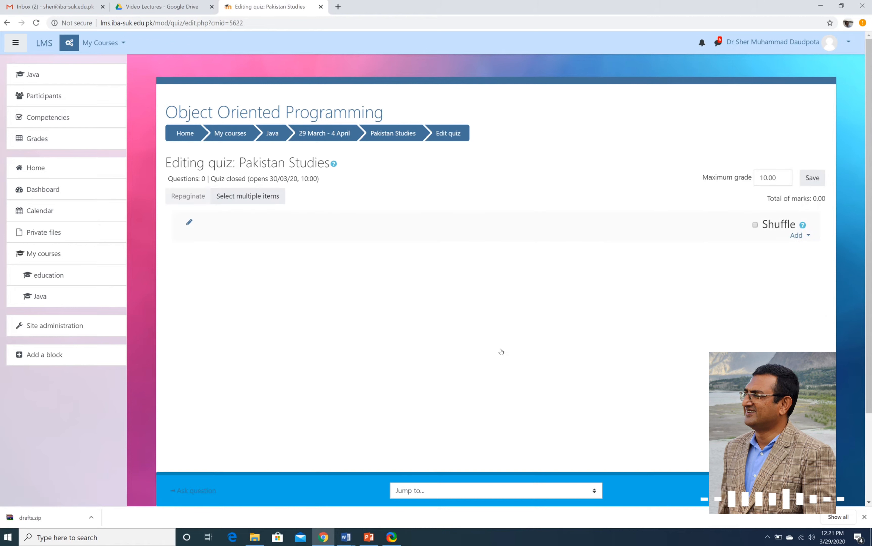
click(756, 225)
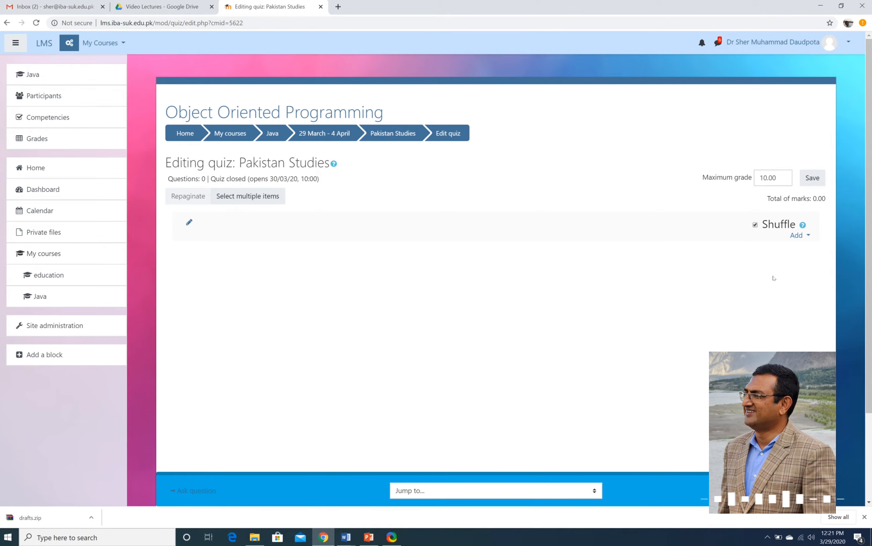
click(805, 236)
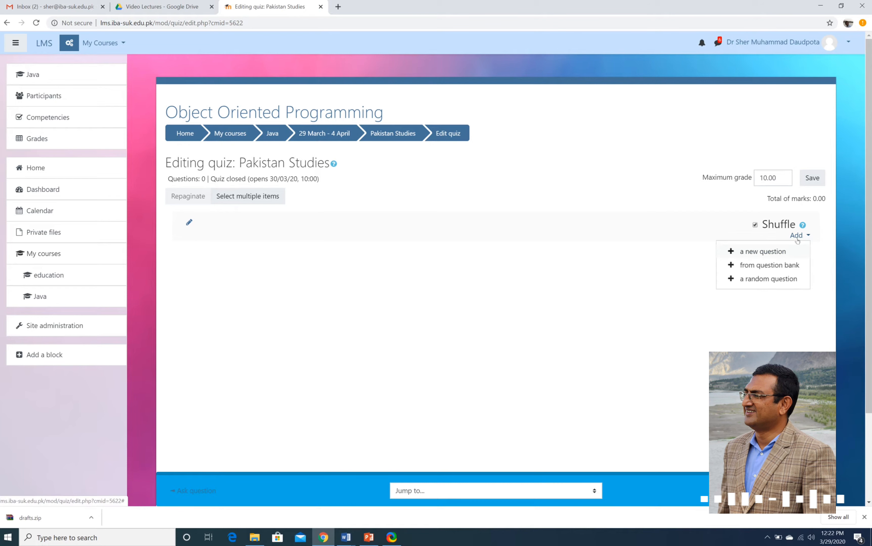
click(757, 254)
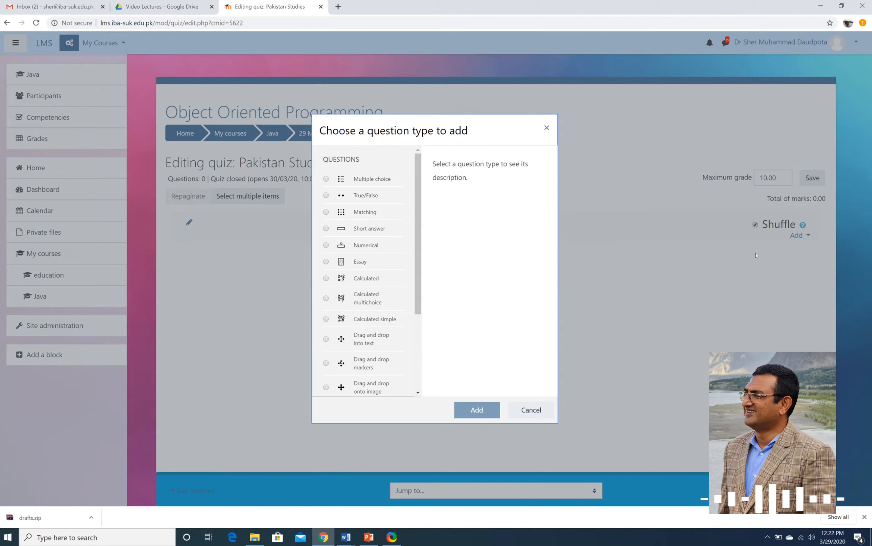
click(326, 179)
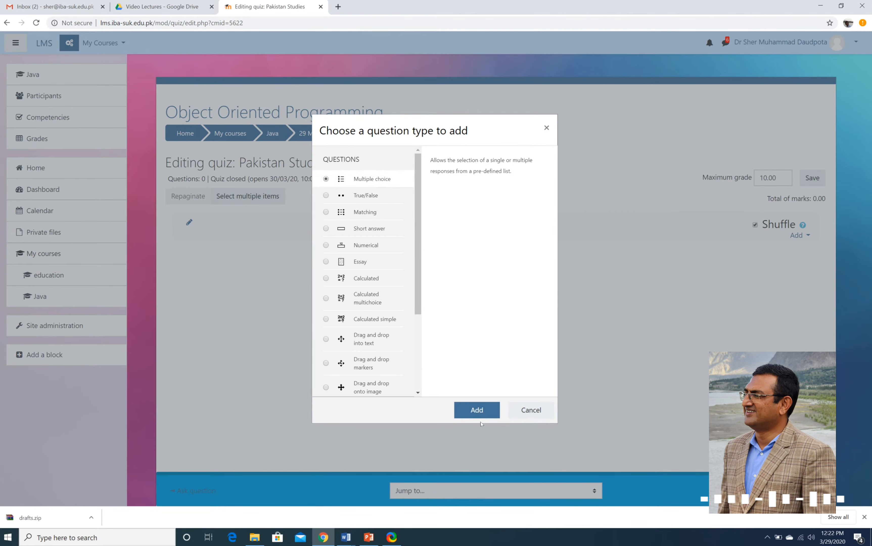
click(472, 409)
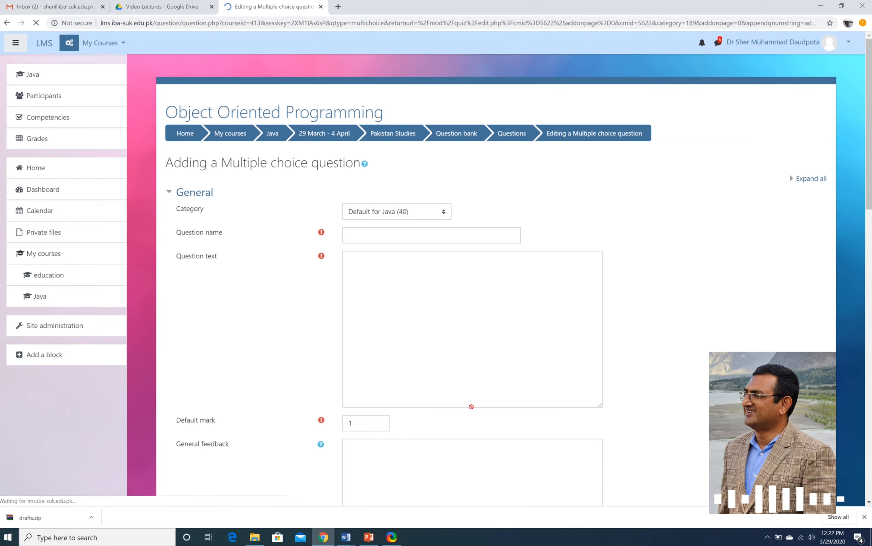
Name the question 1 and enter "What is capital city of Pakistan?" as its question text.
click(372, 232)
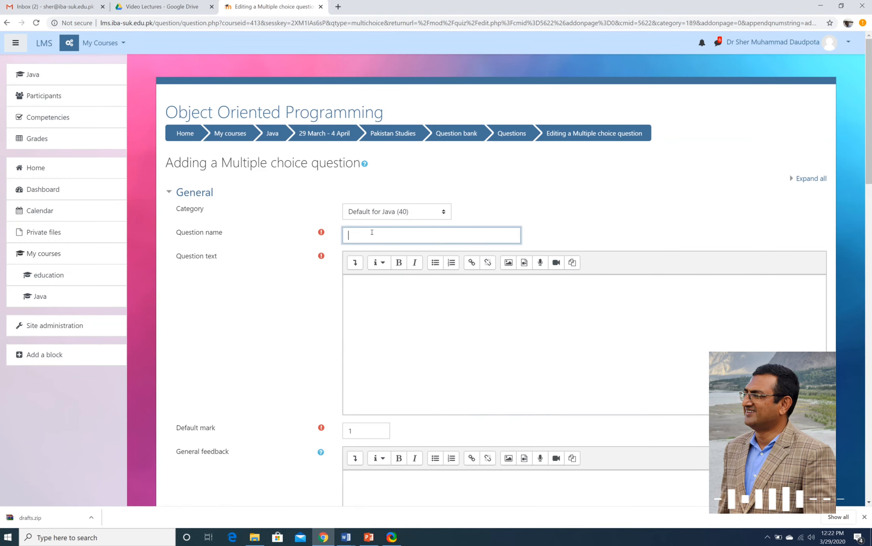
text(1)
click(393, 308)
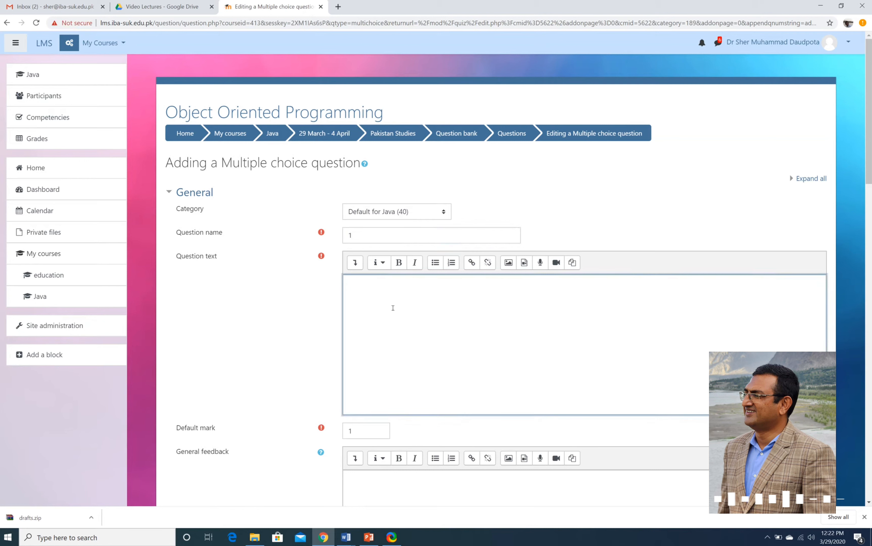
text(What is c)
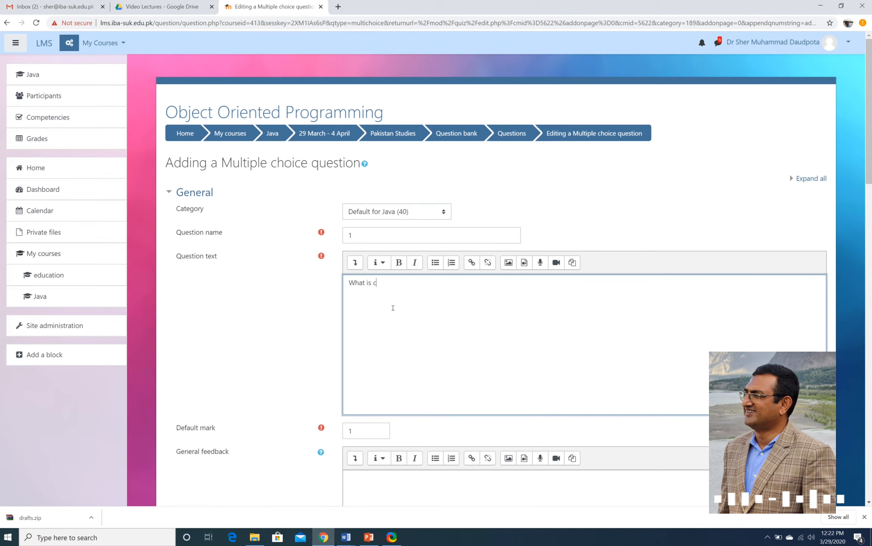
text(apital city of Pa)
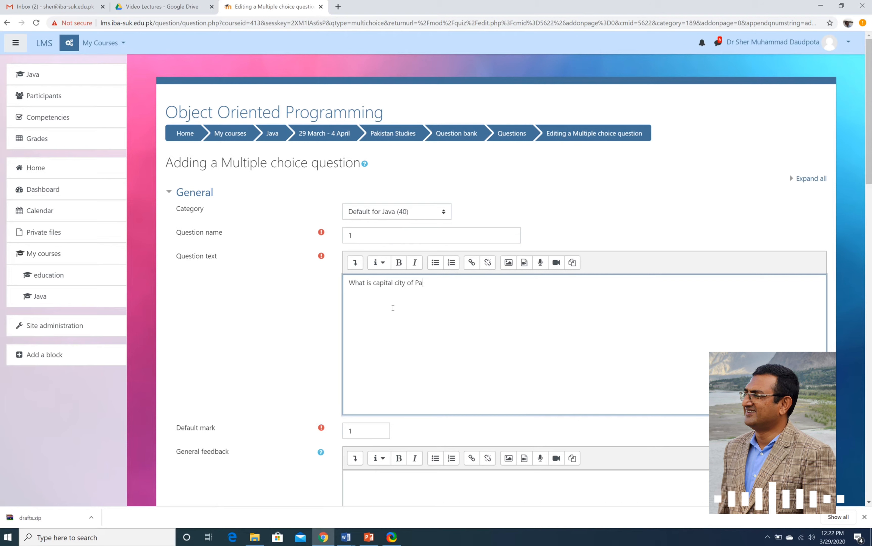
text(kistan?)
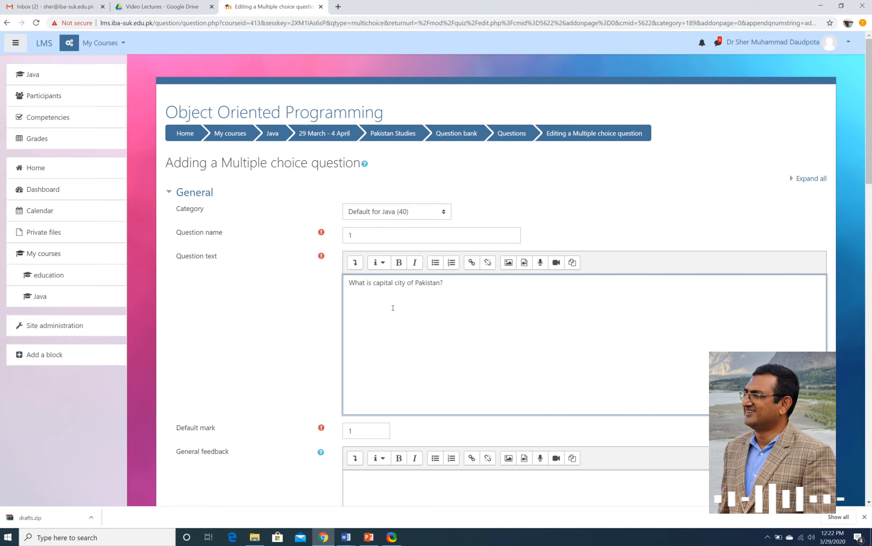
scroll(240, 335, down, 3)
scroll(240, 335, down, 3)
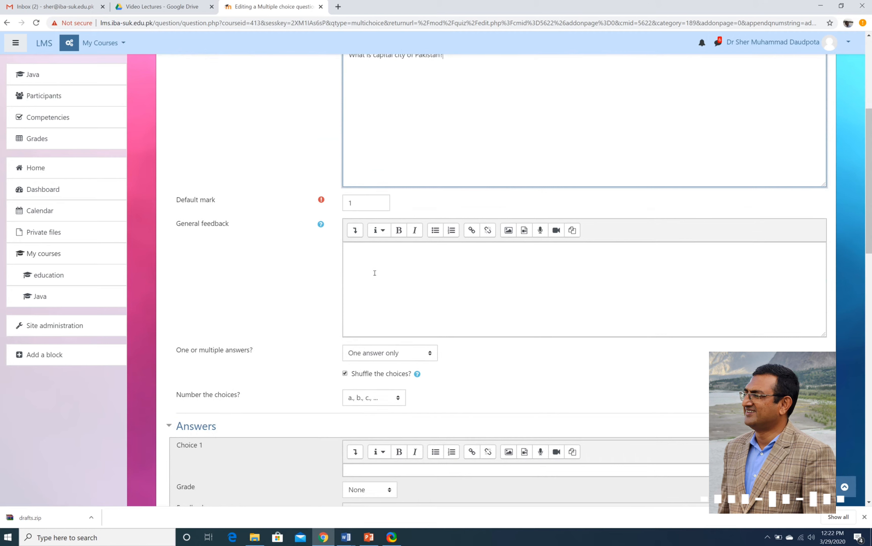
Enter Karachi as Choice 1 and Islamabad as Choice 2 in the question's answers.
scroll(297, 356, down, 5)
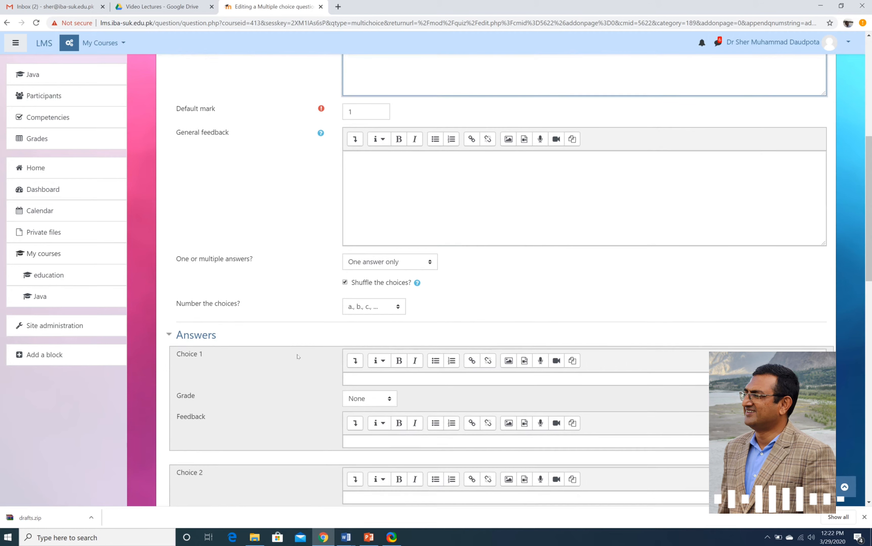
click(357, 288)
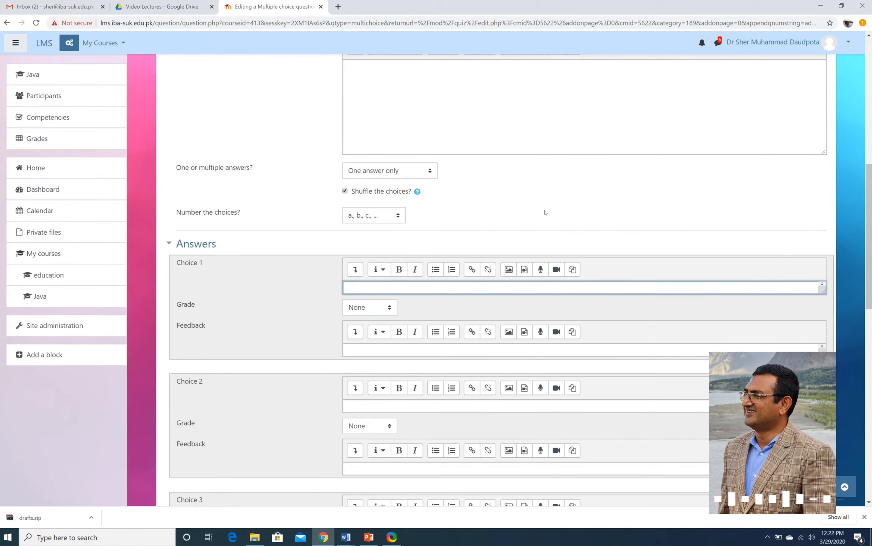
text(Karachi)
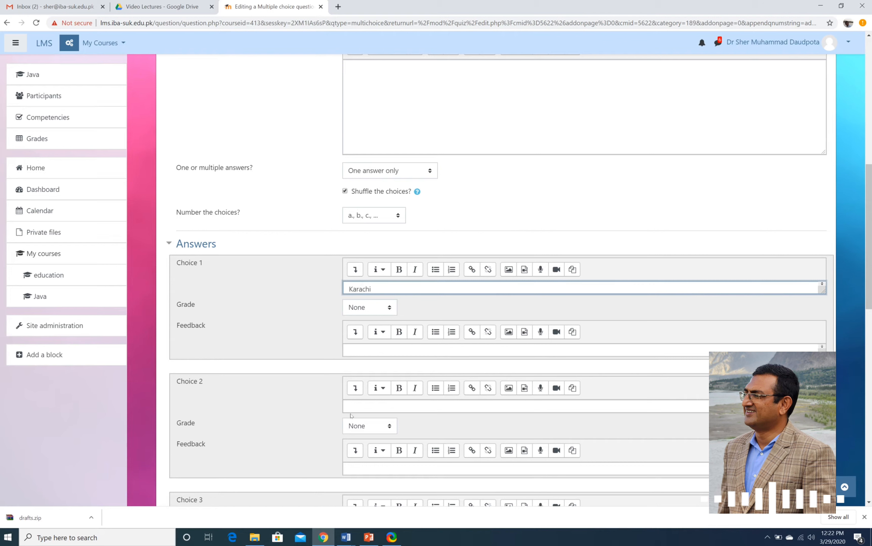
click(362, 404)
text(Is)
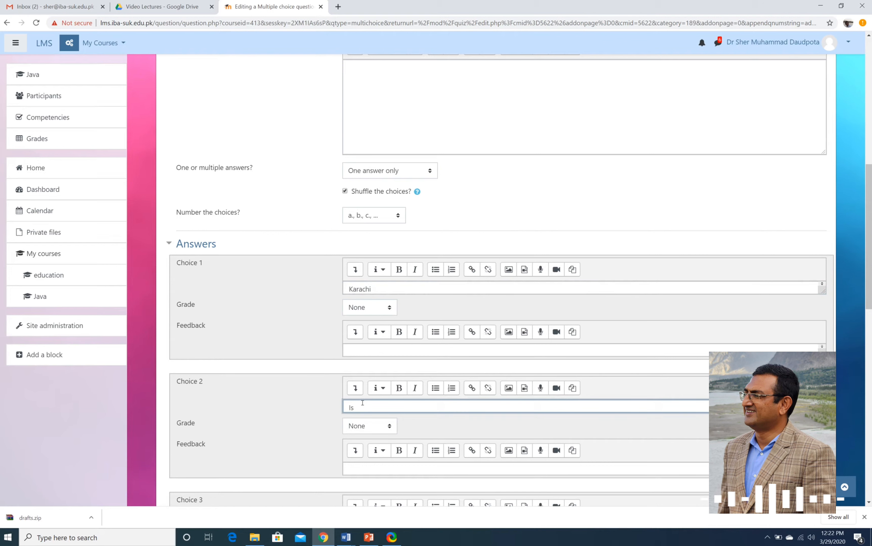
text(lamabd)
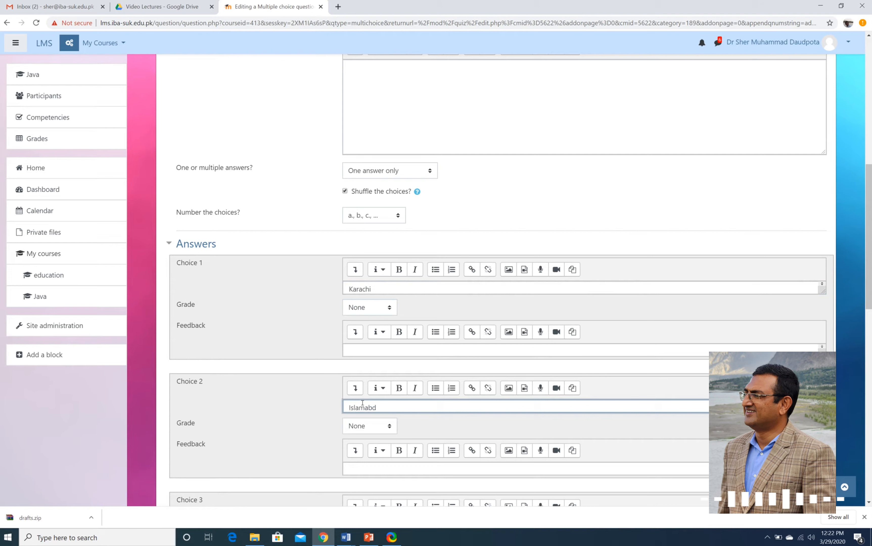
key(BackSpace)
text(ad)
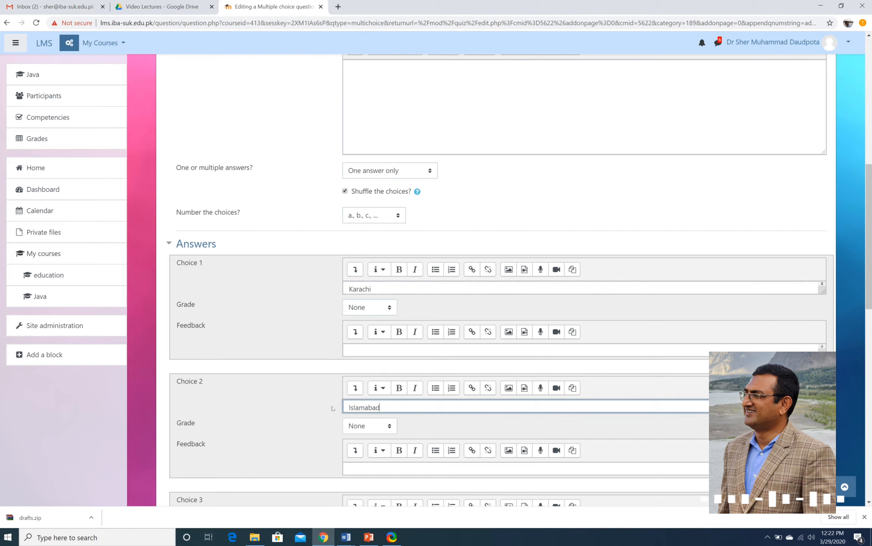
Fill in Choice 4 with Hyderabad and Choice 3 with Nasarpur.
scroll(317, 411, down, 8)
click(367, 277)
text(Hyderabad)
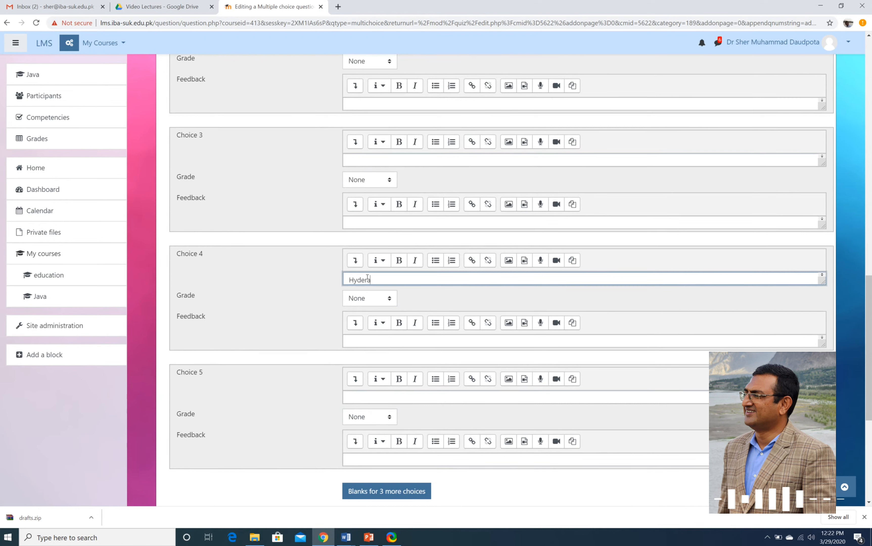
click(368, 160)
text(Nasa)
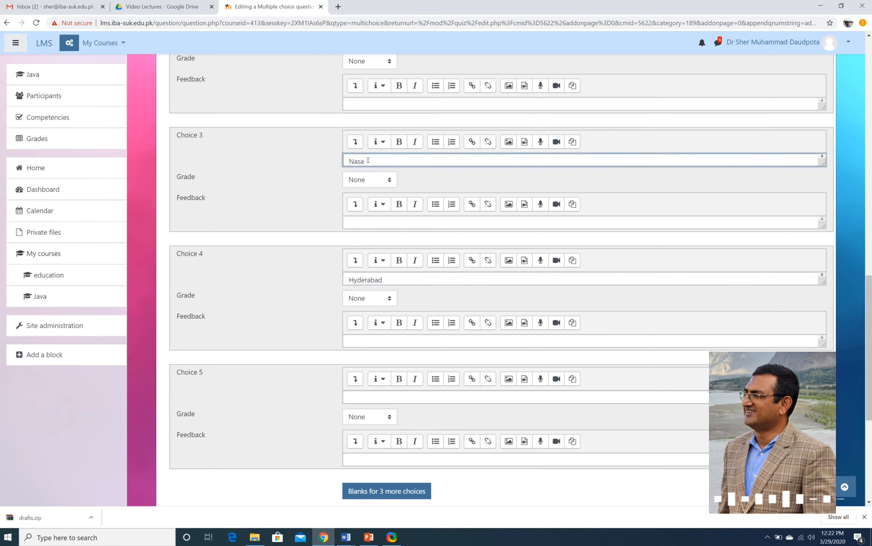
text(rpur)
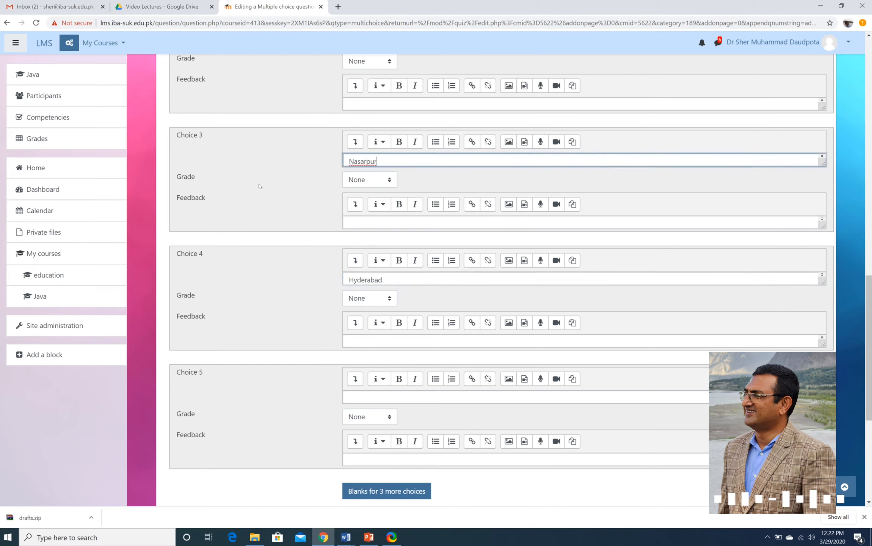
Set the grade of the Islamabad choice to 100%.
scroll(260, 186, up, 5)
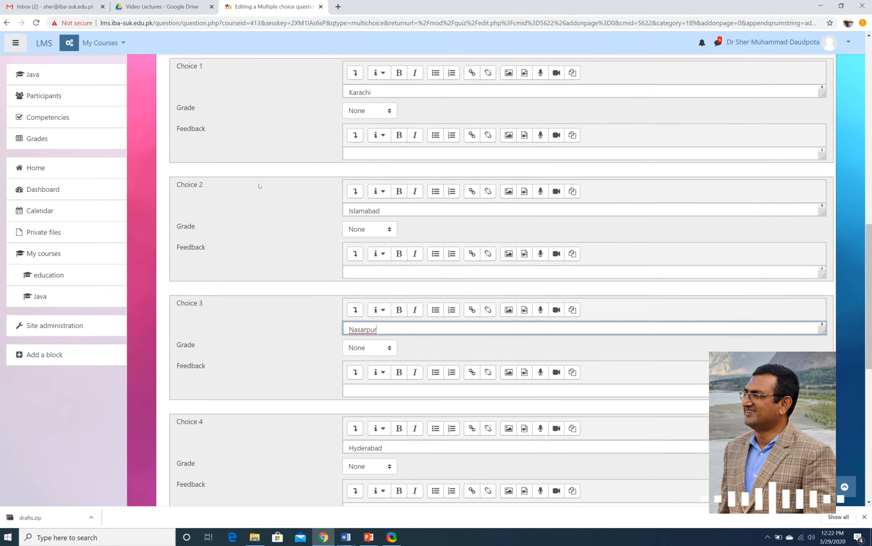
scroll(259, 186, down, 6)
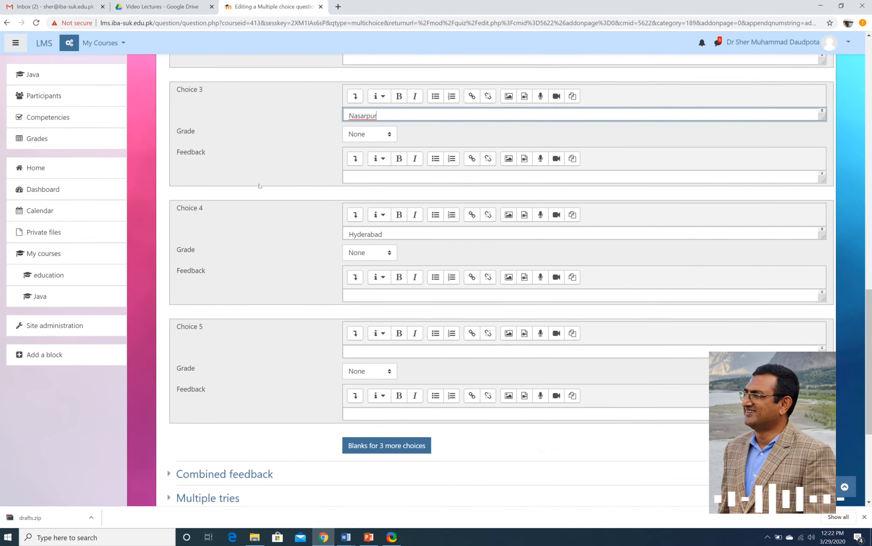
scroll(260, 186, up, 5)
scroll(259, 186, up, 2)
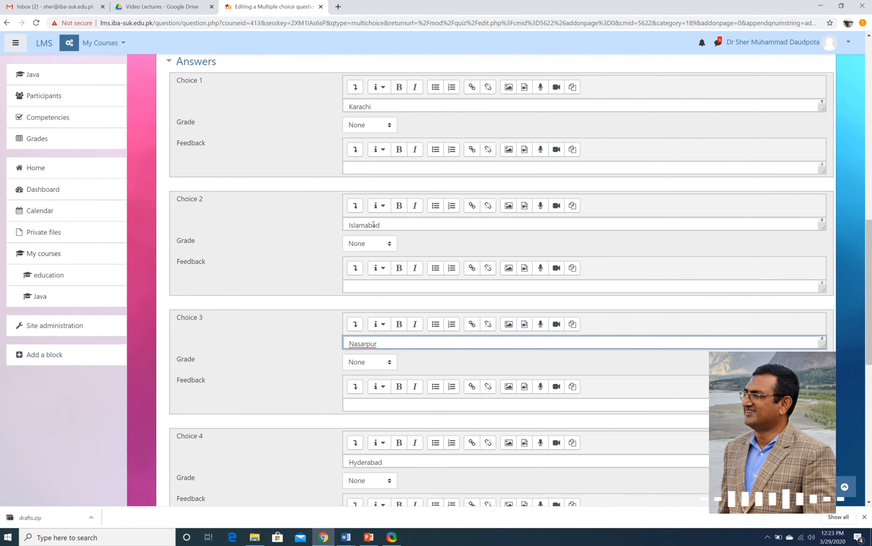
click(385, 225)
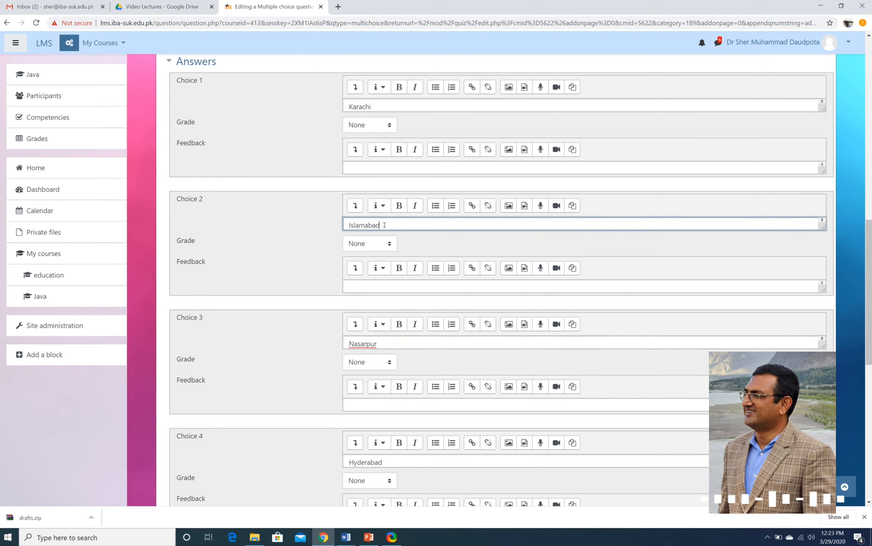
click(389, 243)
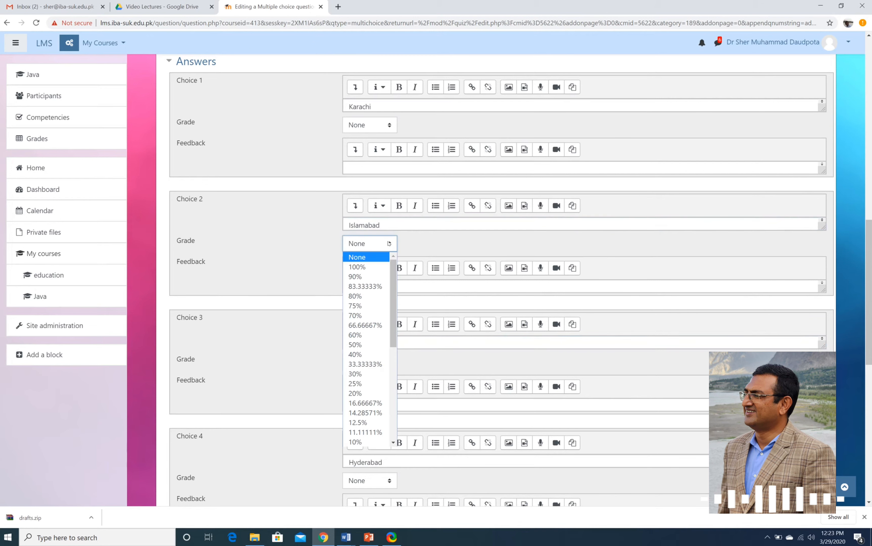
click(361, 267)
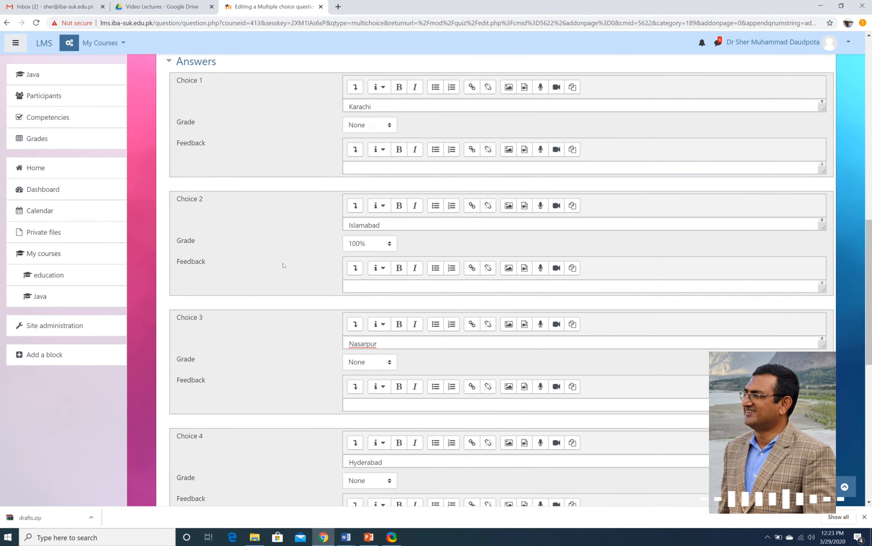
Save the capital city question with Choice 5 left blank, then preview it from the quiz and close the preview.
scroll(283, 265, down, 3)
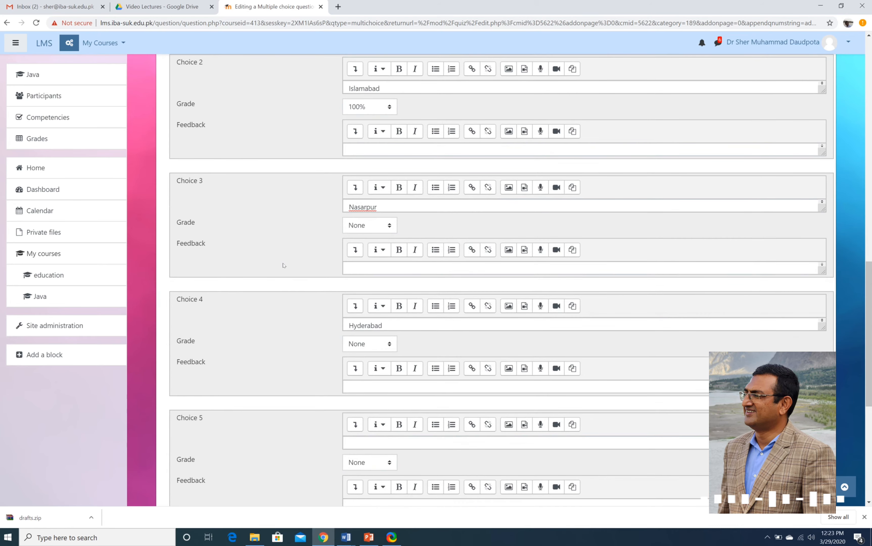
scroll(283, 266, up, 1)
scroll(284, 266, up, 1)
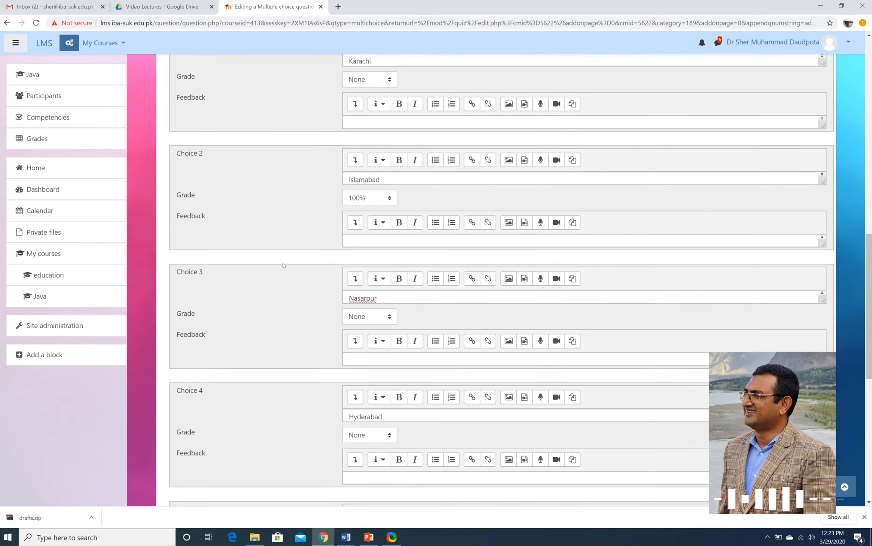
scroll(284, 265, down, 5)
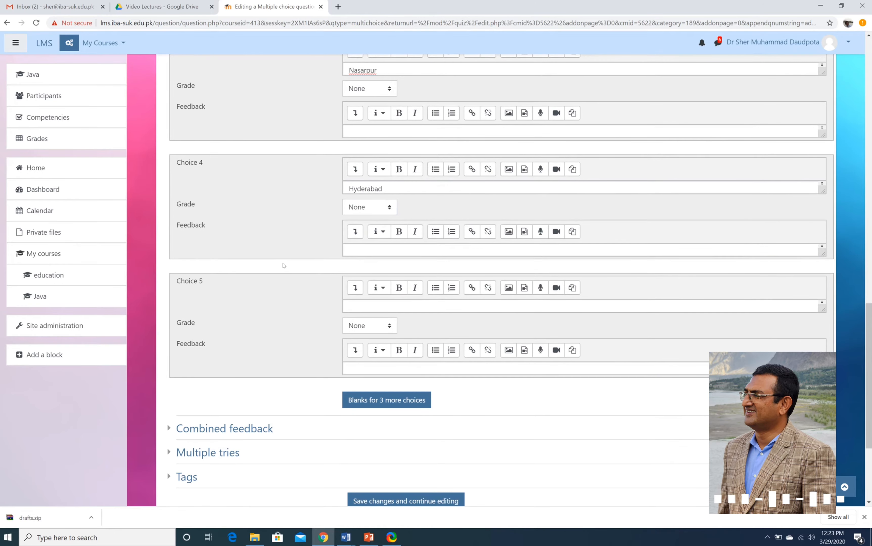
click(376, 310)
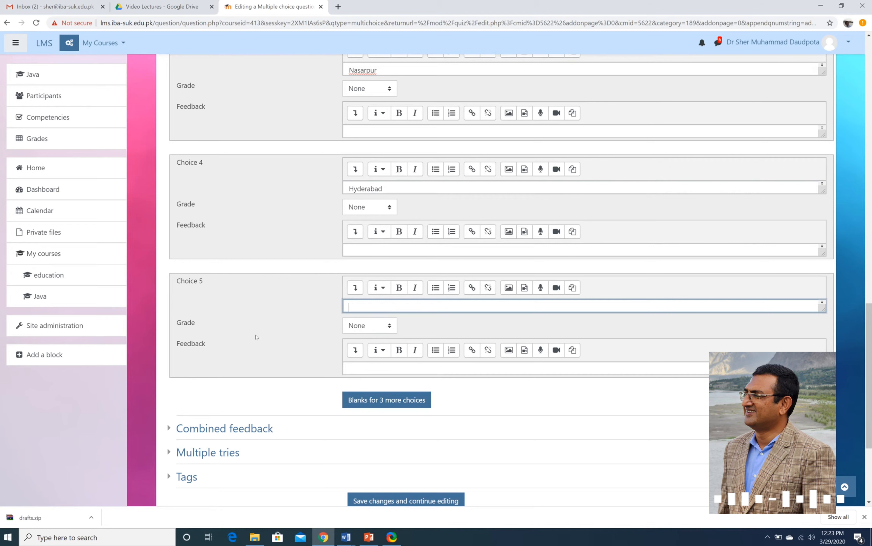
scroll(256, 337, down, 4)
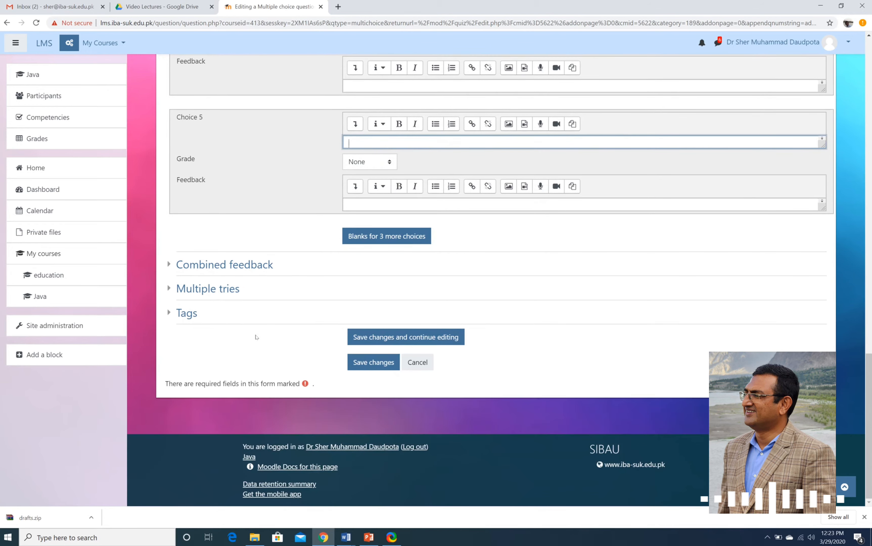
click(374, 367)
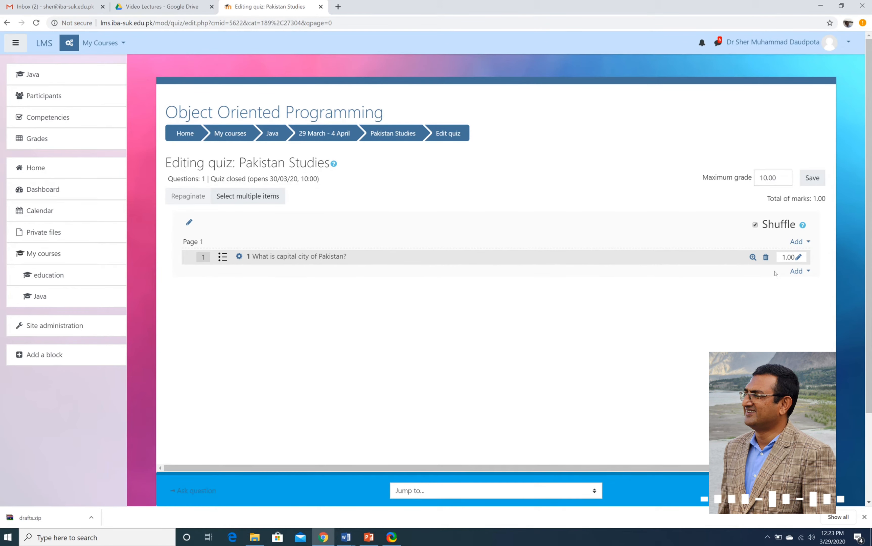
click(753, 257)
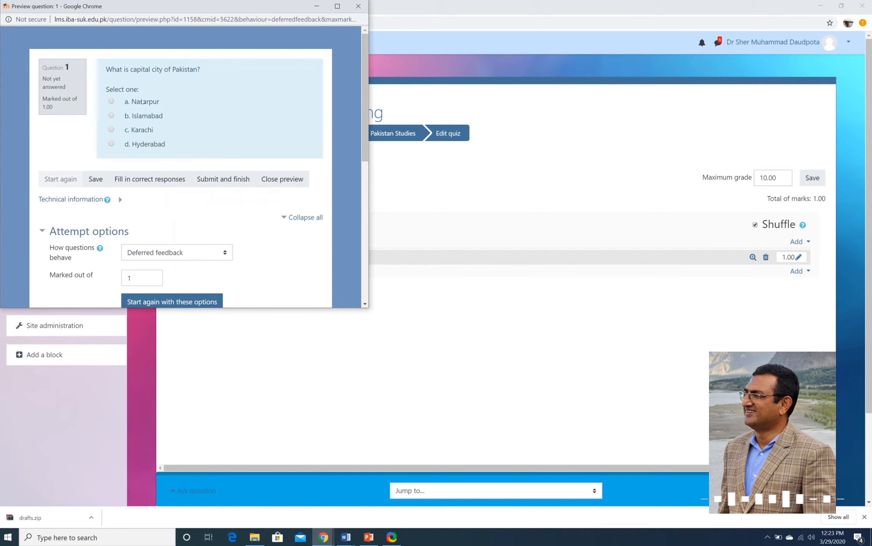
click(358, 6)
Add a new multiple choice question to the quiz below the capital city question.
click(798, 271)
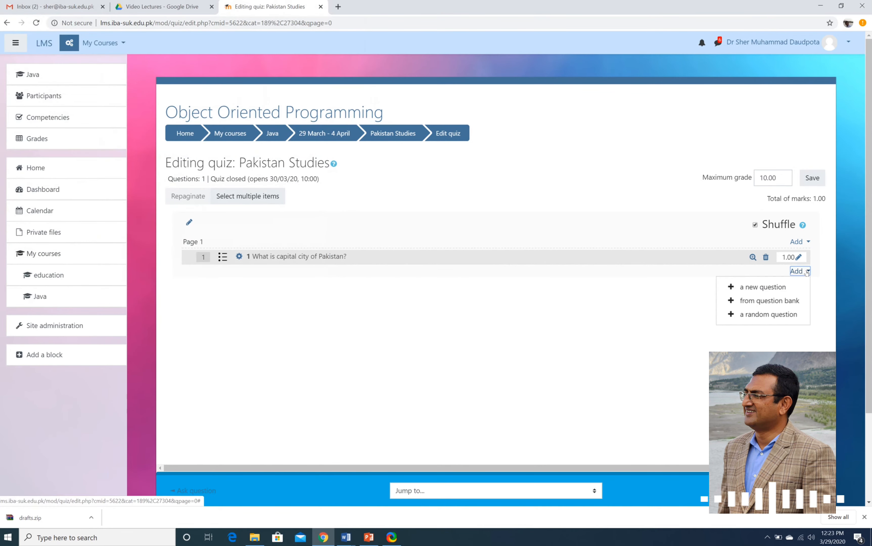
click(755, 288)
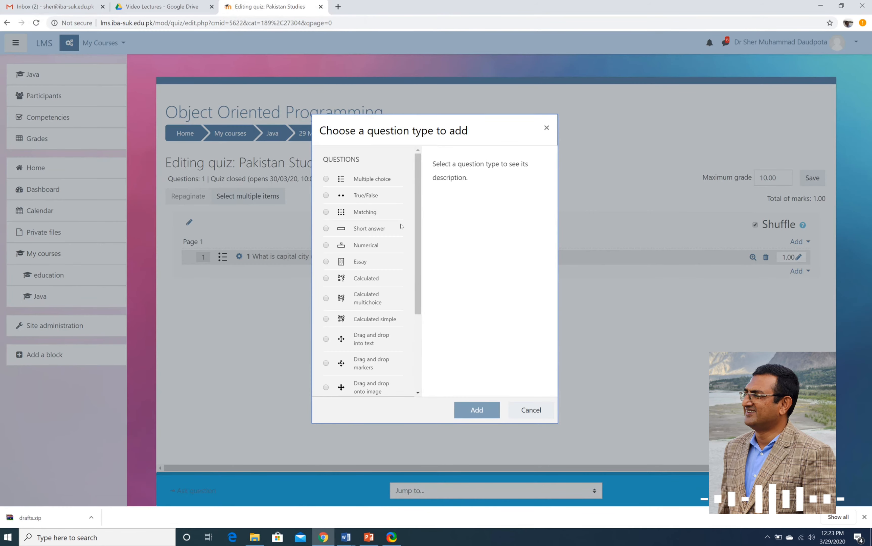
click(326, 180)
click(466, 408)
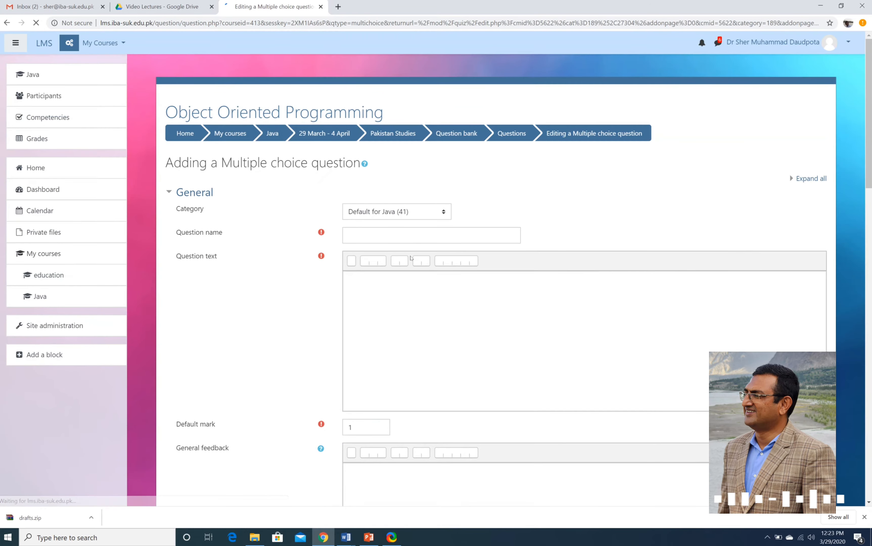
Name the question 2 and enter the question text "When Pakistan got independence?", correcting the spelling of independence.
click(393, 235)
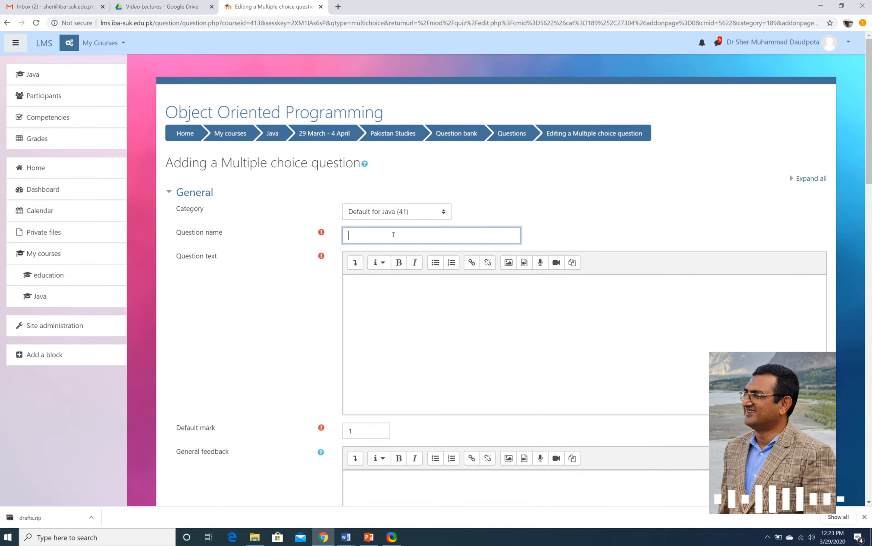
text(2)
click(407, 302)
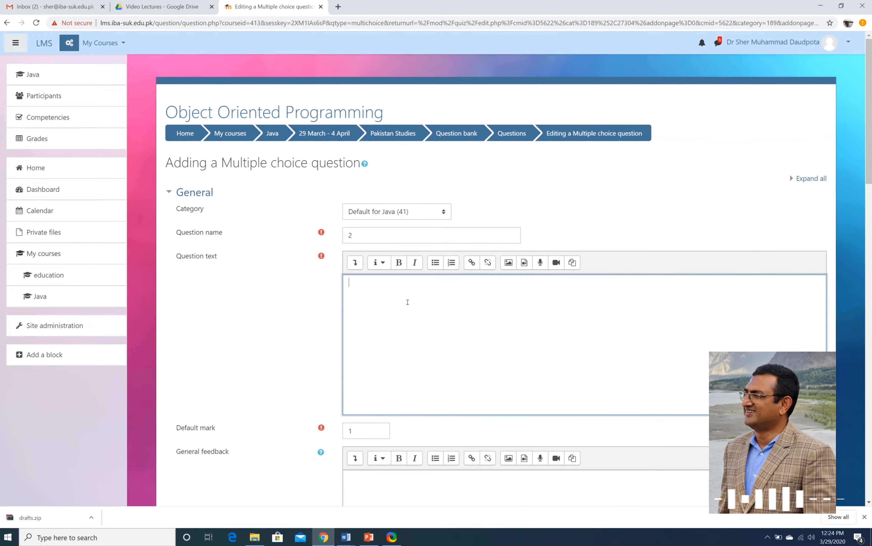
text(When Pakis)
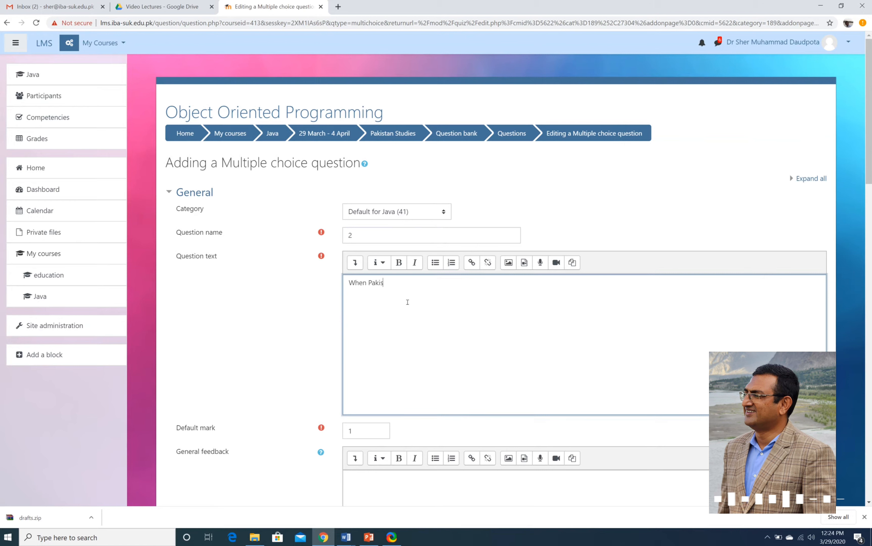
text(tan got indep)
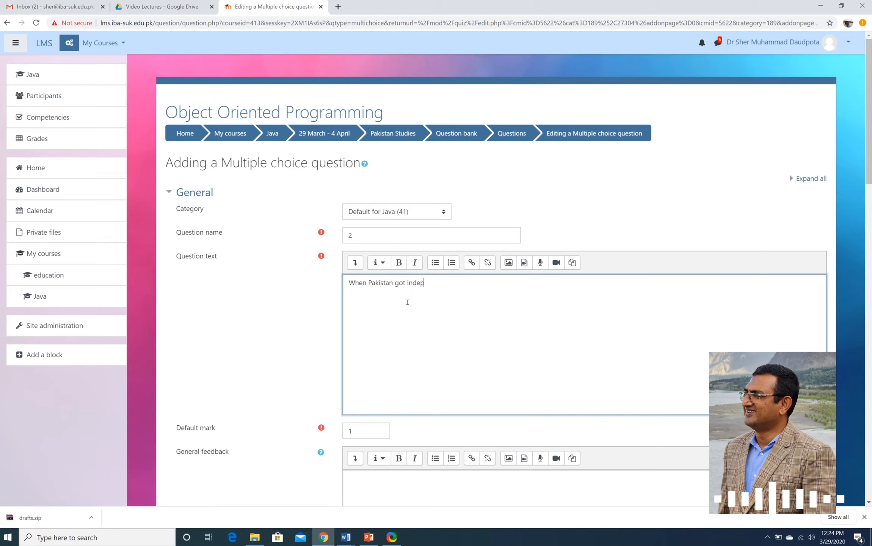
text(endance?)
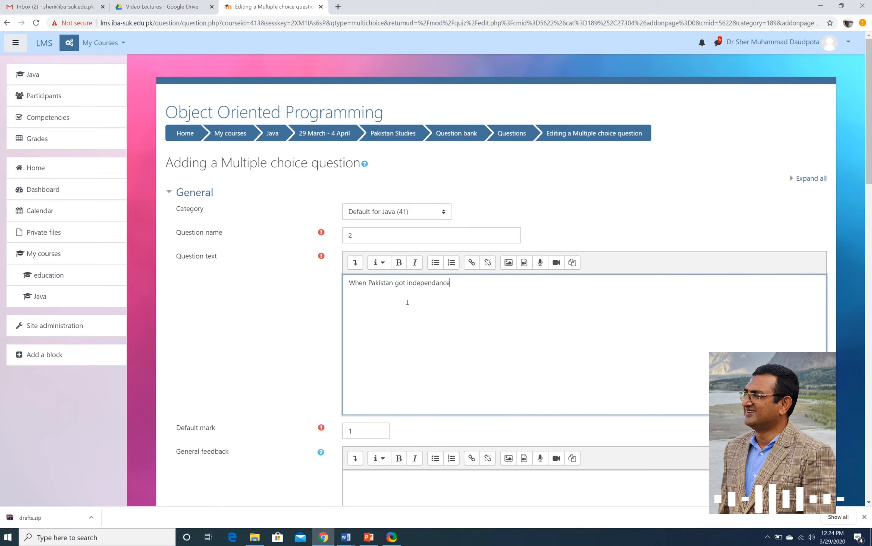
right_click(427, 282)
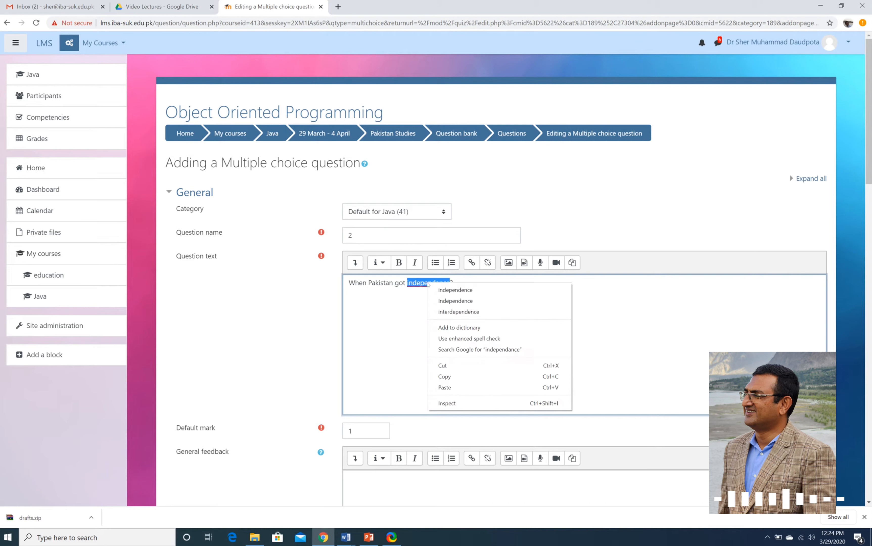
click(433, 288)
right_click(423, 300)
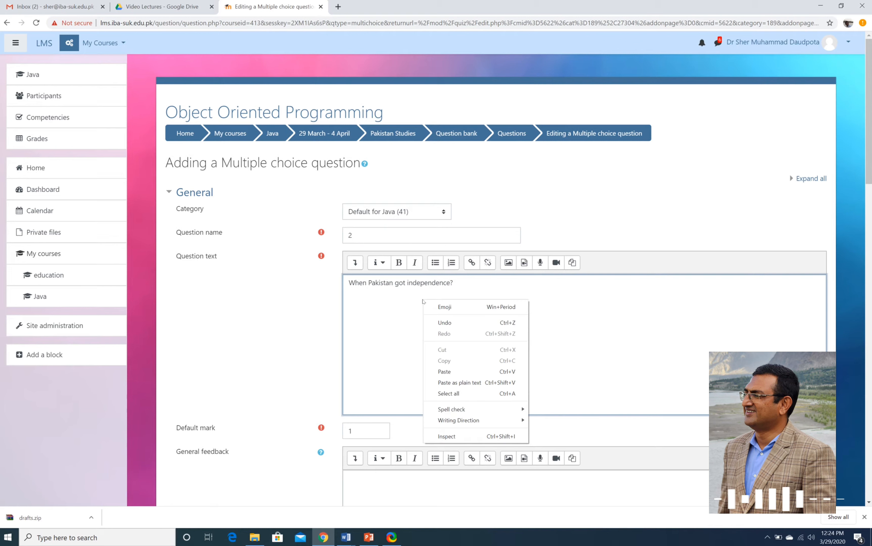
click(357, 320)
Enter 1947 as Choice 1 of the independence question and set its grade to 100%.
scroll(357, 316, down, 10)
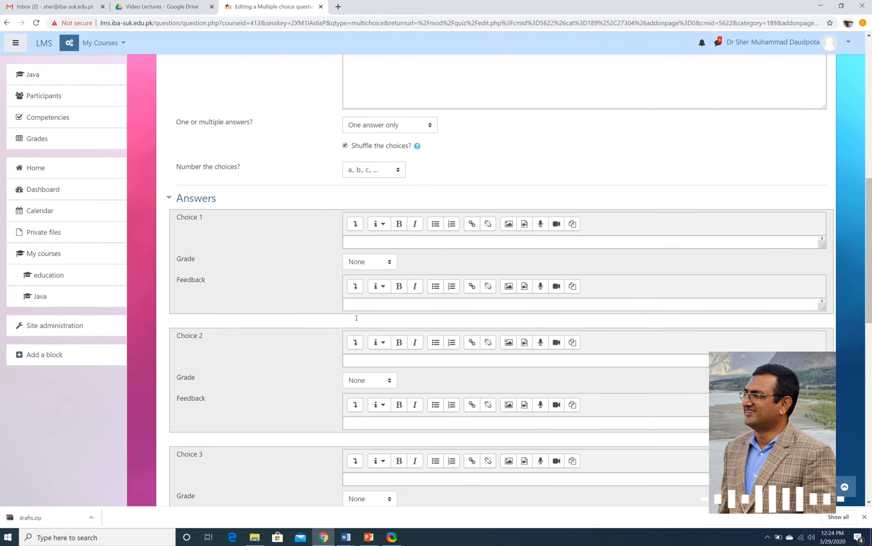
click(369, 242)
text(1947)
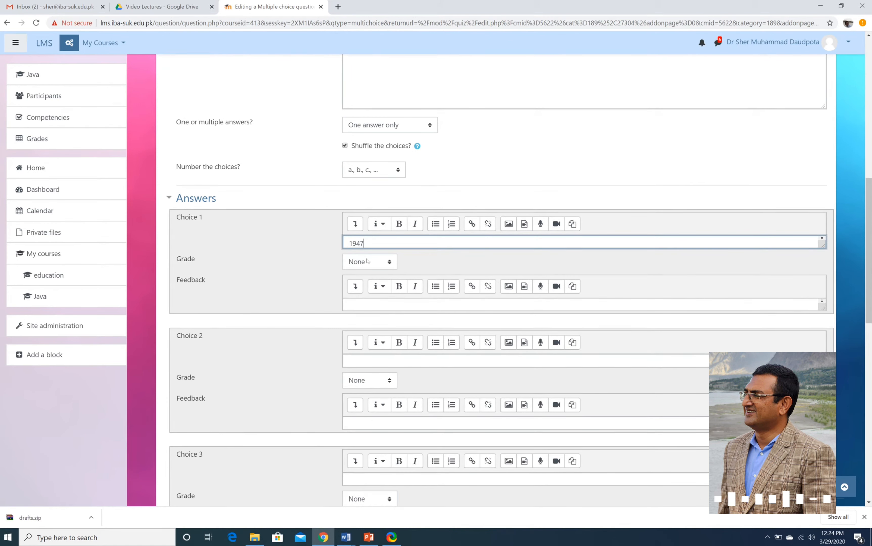
click(376, 262)
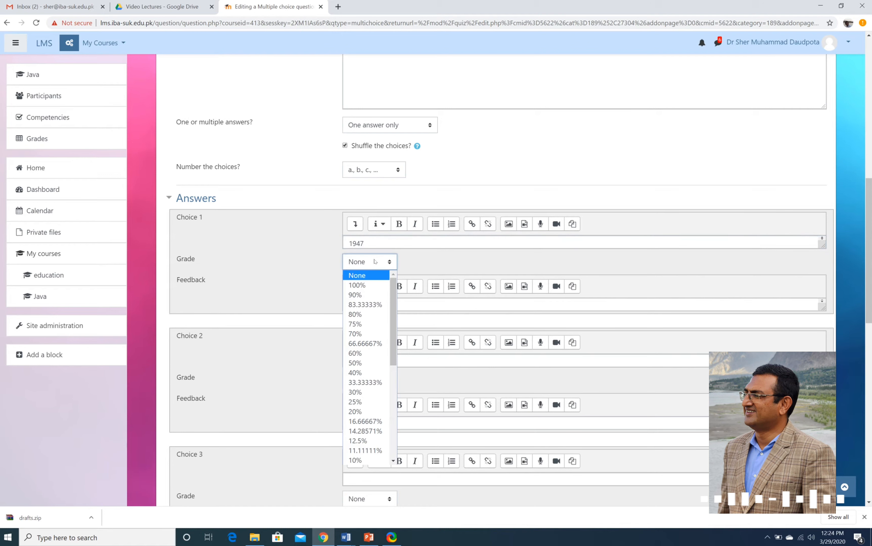
click(361, 285)
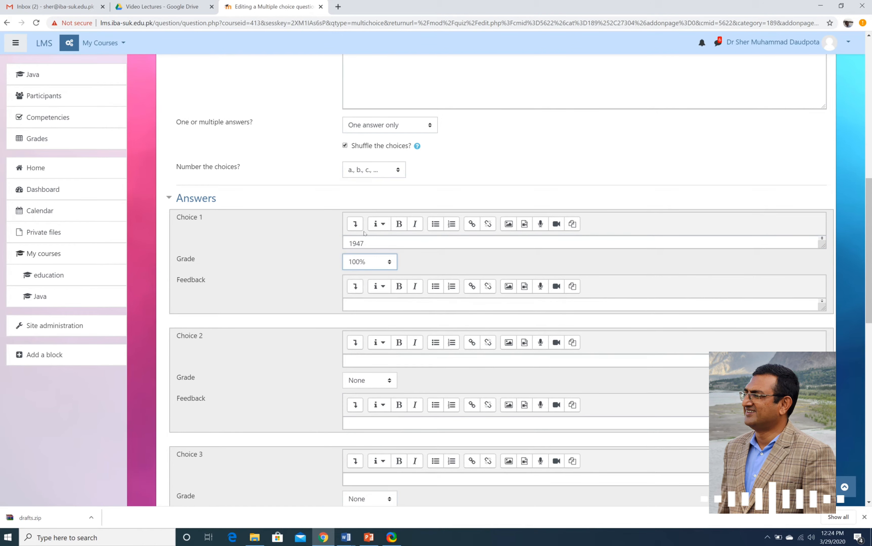
click(370, 242)
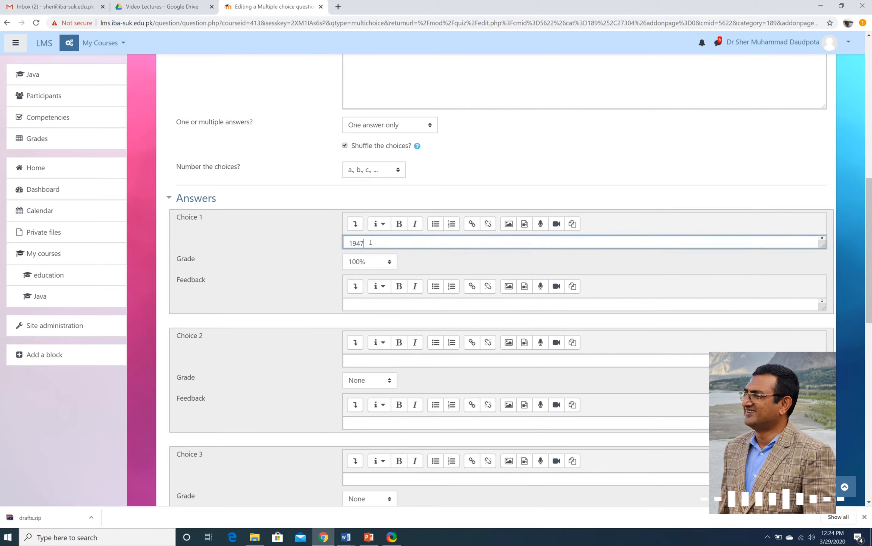
click(263, 269)
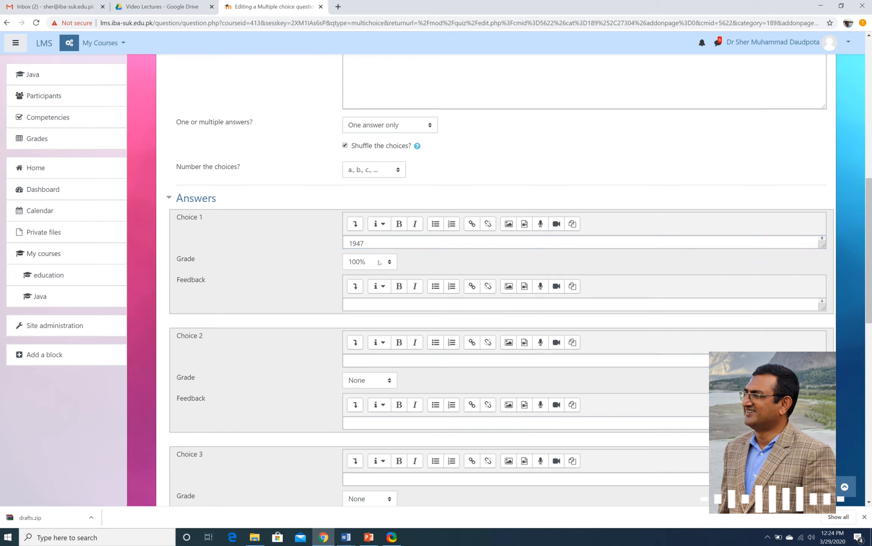
Fill in the wrong answers of the independence question: 1900 as Choice 2, 1800 as Choice 3 and 1946 as Choice 4.
click(365, 362)
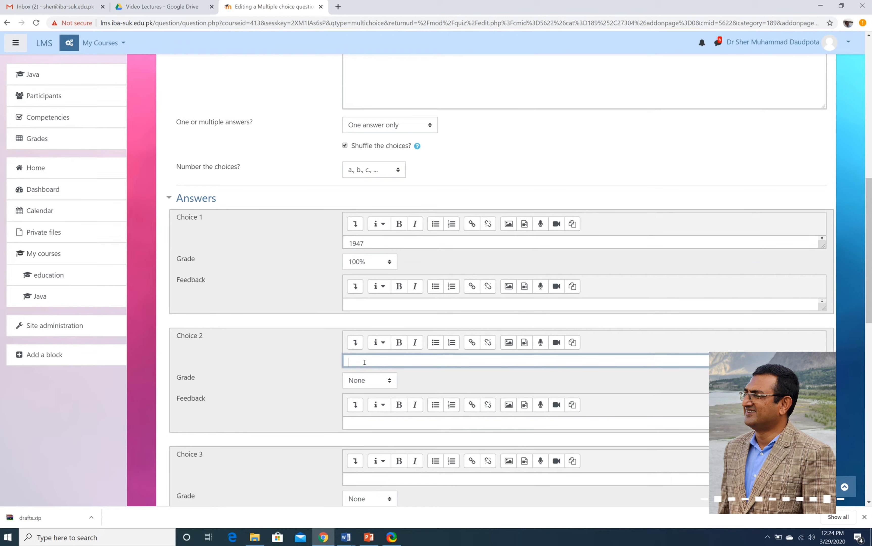
text(1900)
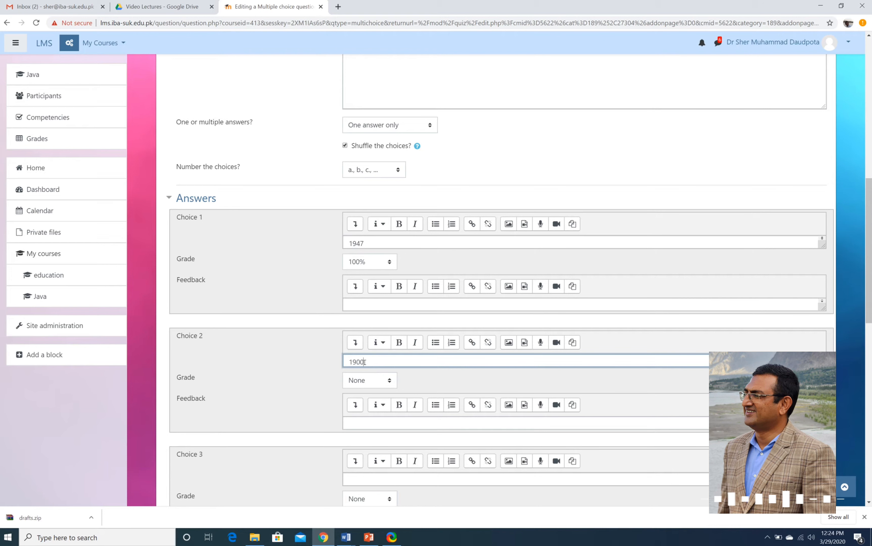
click(380, 480)
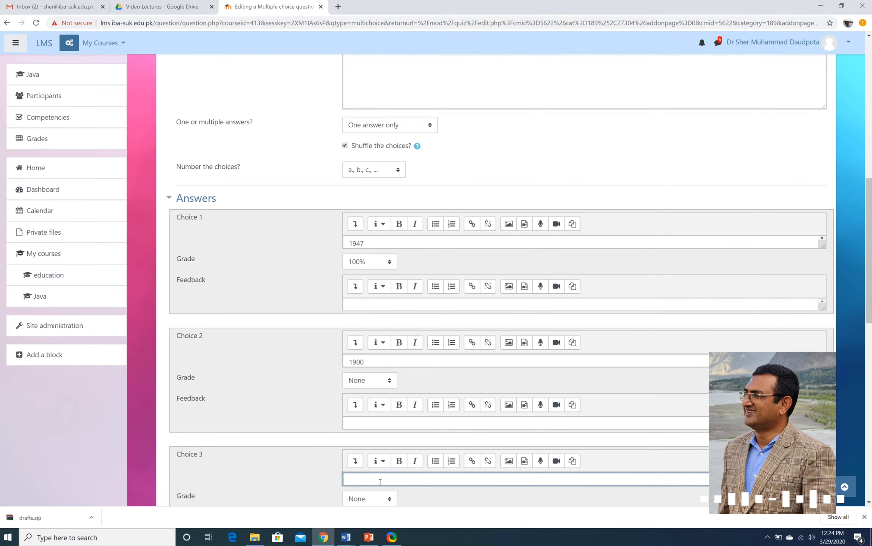
text(1800)
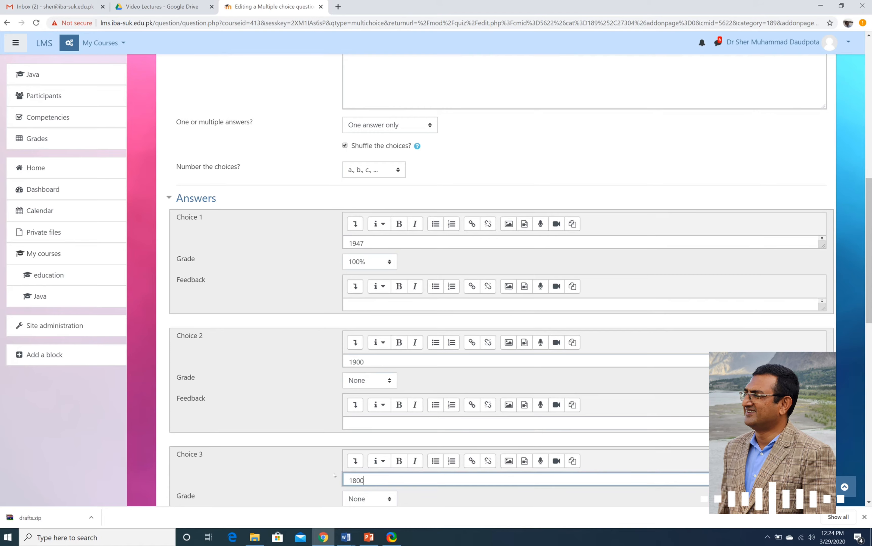
scroll(334, 475, down, 6)
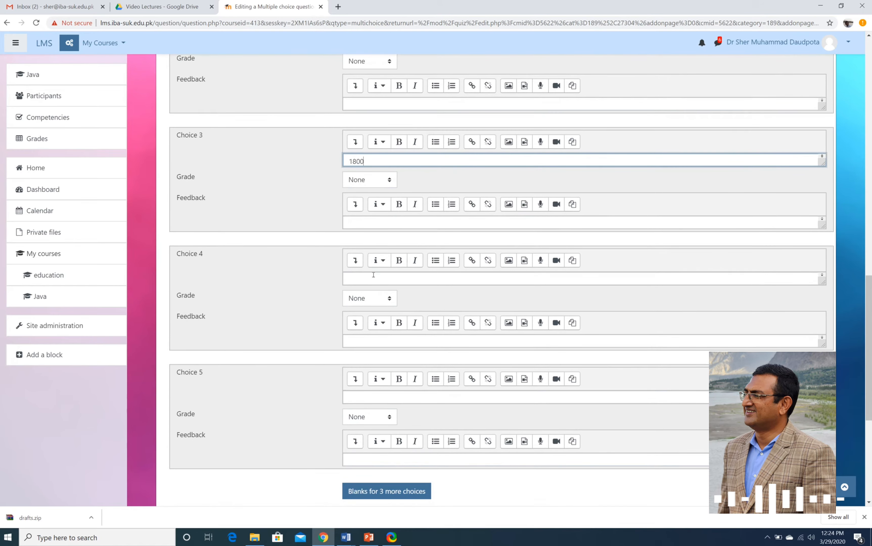
click(374, 274)
text(19)
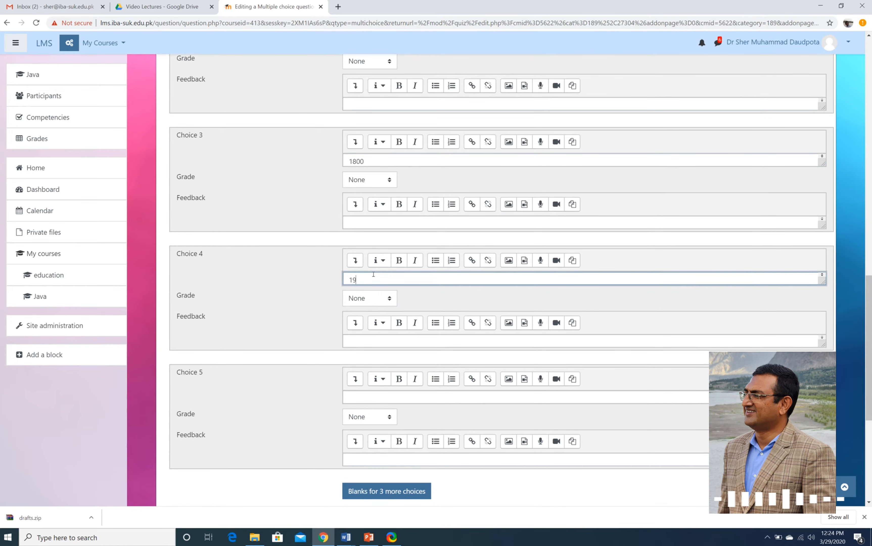
text(46)
click(256, 403)
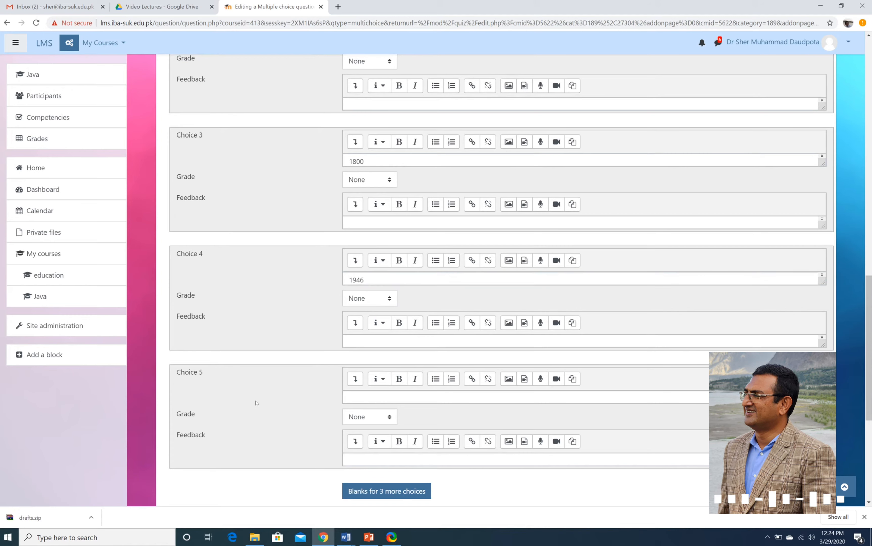
Save the independence question with Choice 5 left blank, then preview it from the quiz and close the preview.
scroll(256, 403, down, 5)
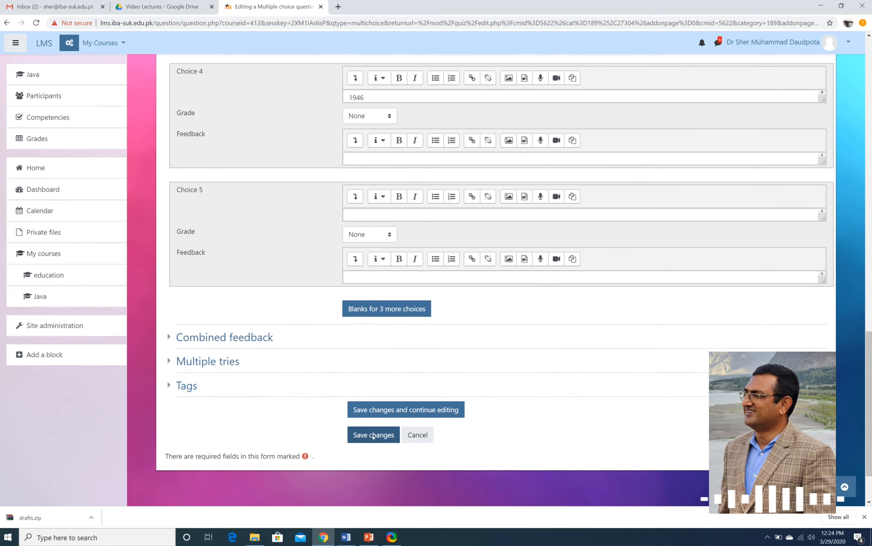
click(373, 436)
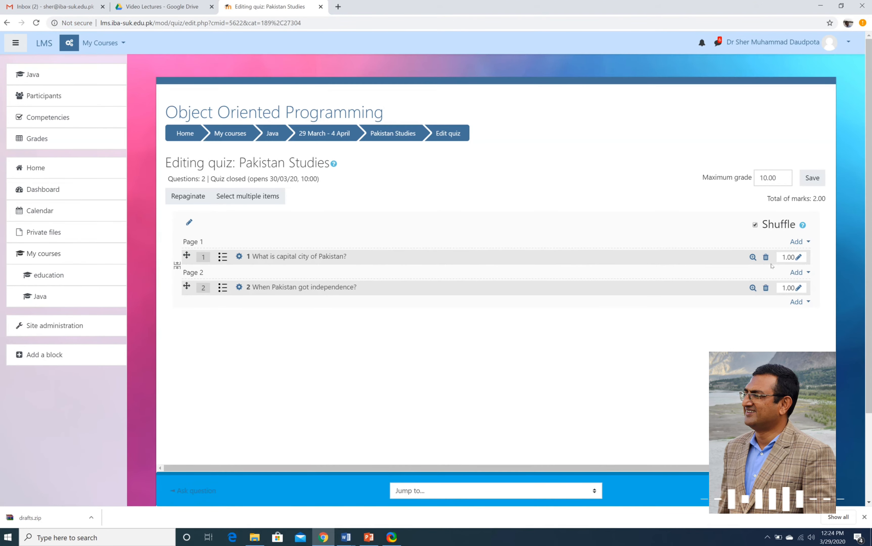
click(753, 288)
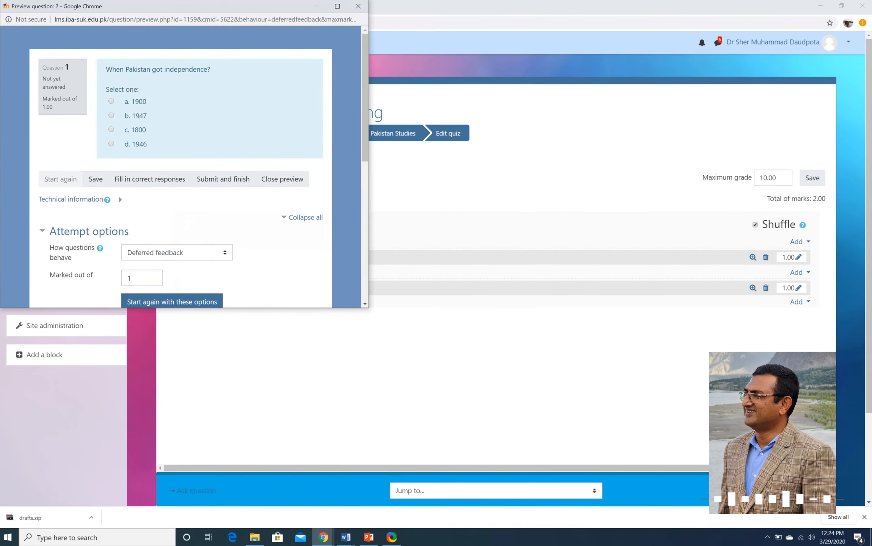
click(358, 6)
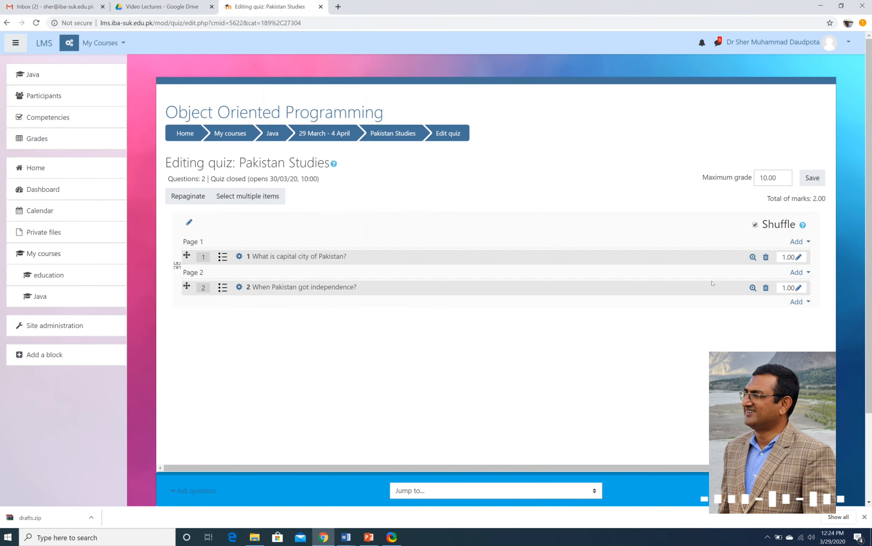
Add a new True/False question to the quiz below the independence question.
click(798, 302)
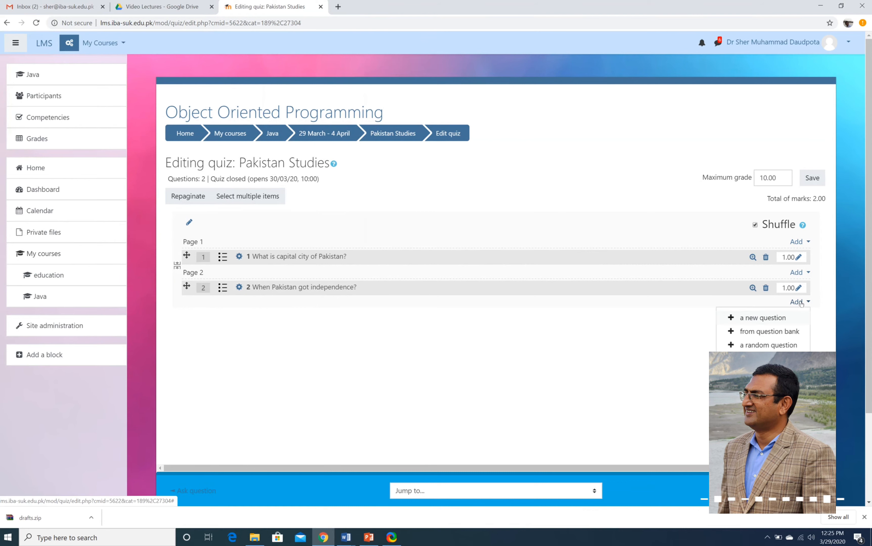
click(763, 319)
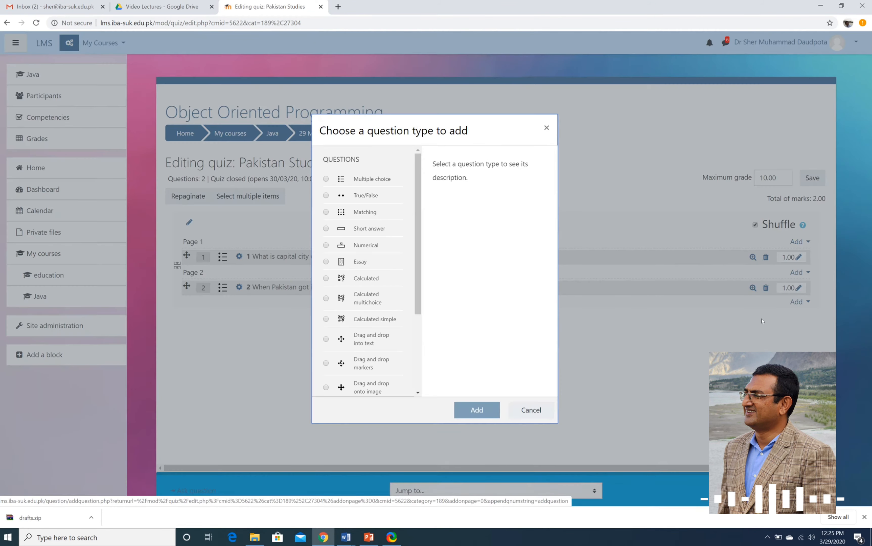
click(354, 198)
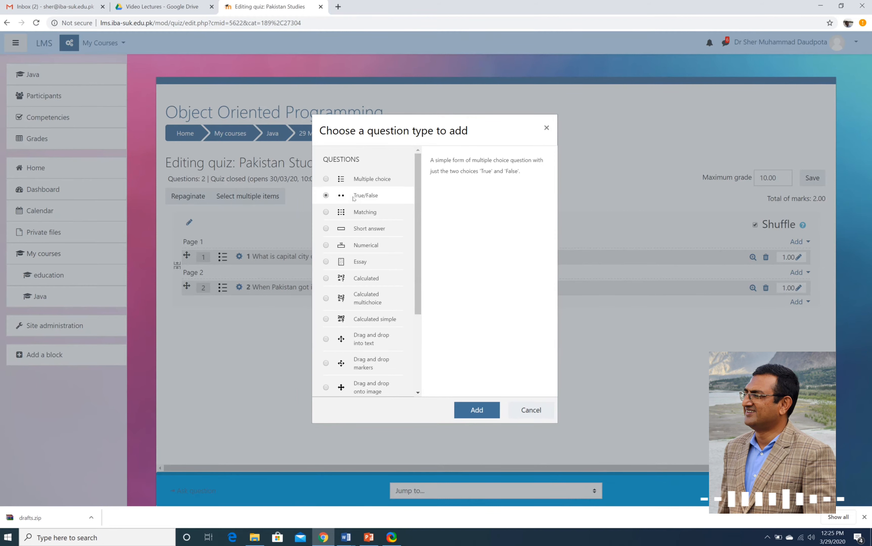
click(477, 411)
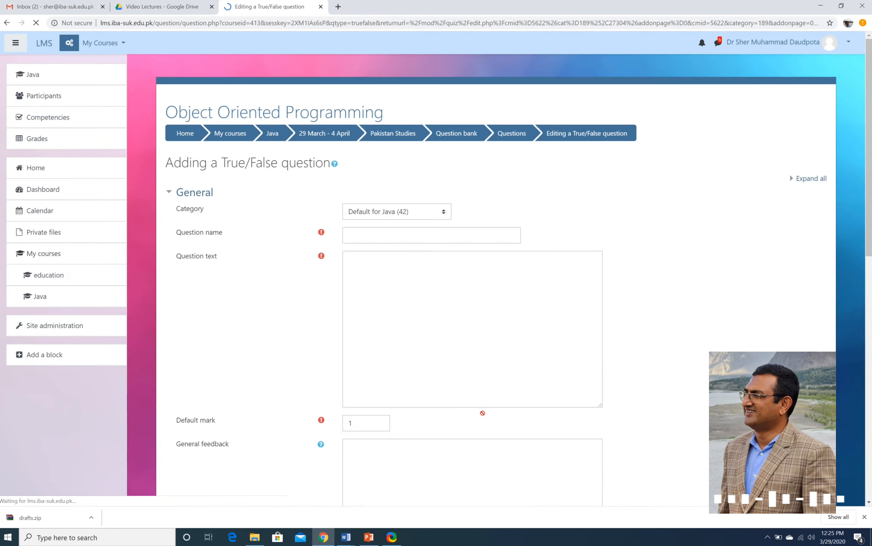
Name the True/False question 3 and enter the question text "Pakistan's capital is Islamabad.".
text(3)
click(661, 282)
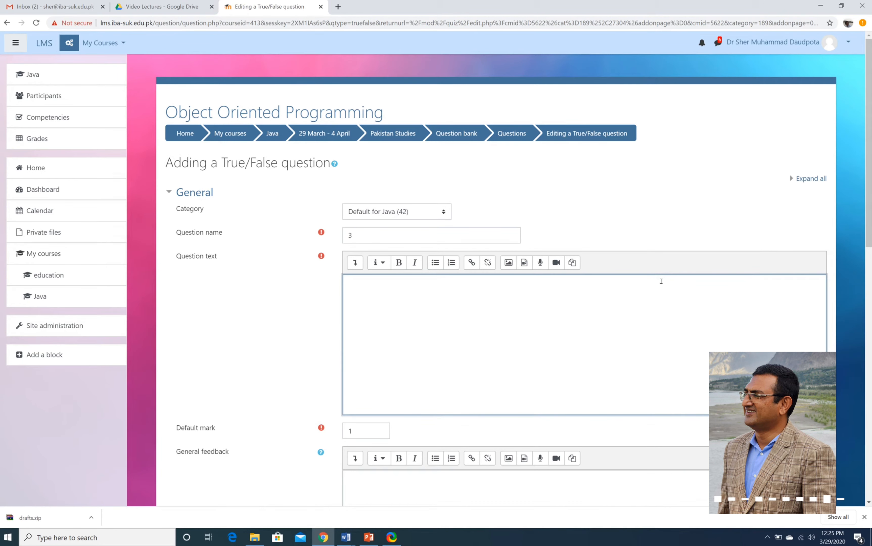
text(Pakistan's)
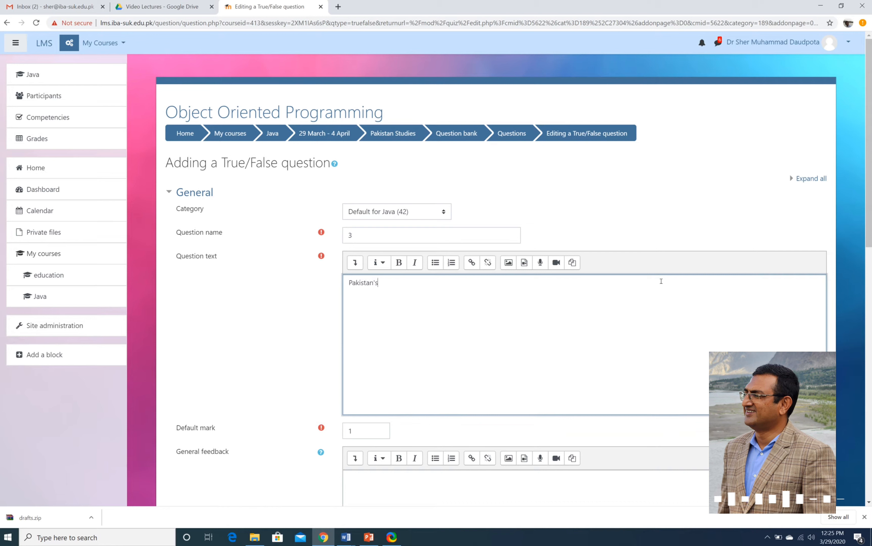
text( capital is )
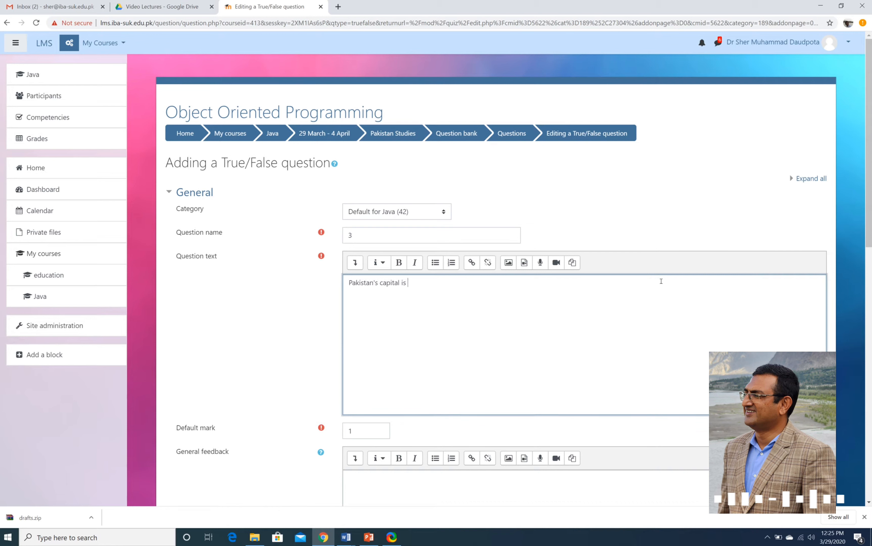
text(Islamabad.)
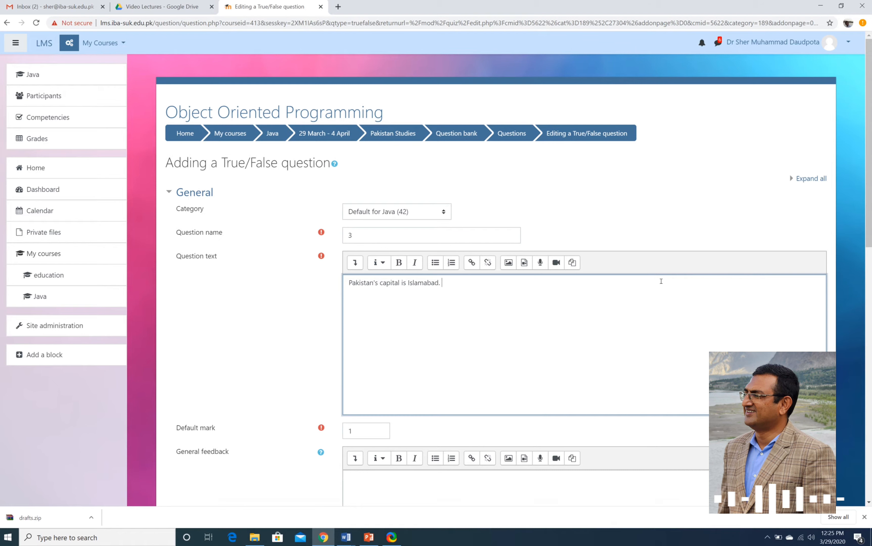
Set the correct answer of the Islamabad statement to True.
scroll(314, 344, down, 10)
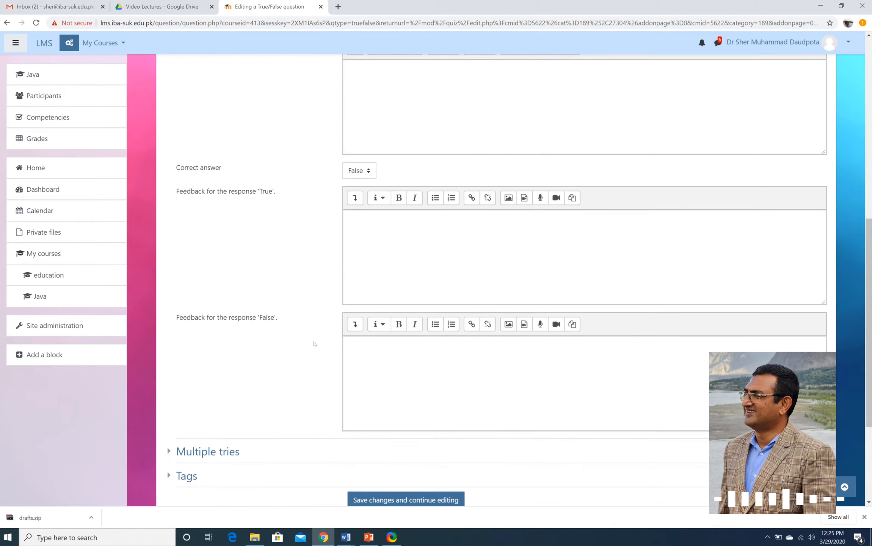
click(367, 170)
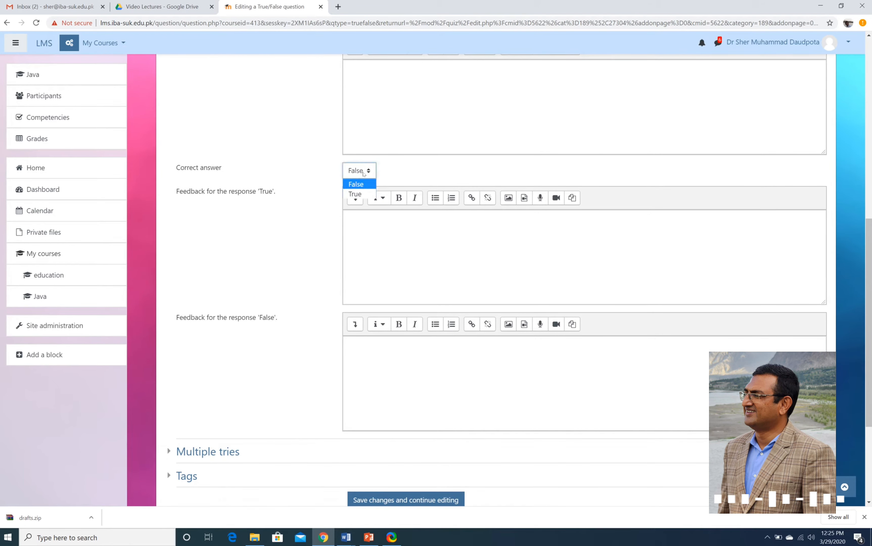
click(356, 193)
Save the True/False question about Islamabad, then preview it from the quiz and close the preview.
scroll(274, 241, down, 4)
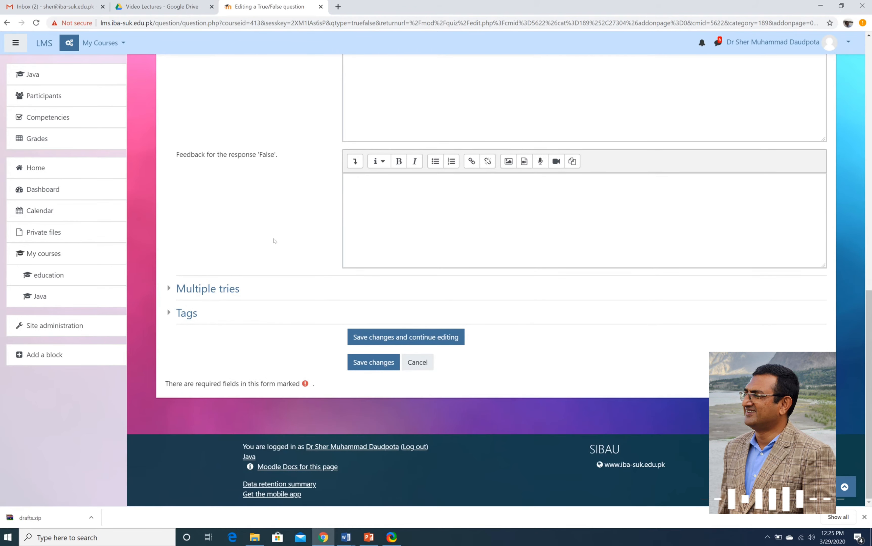
click(361, 362)
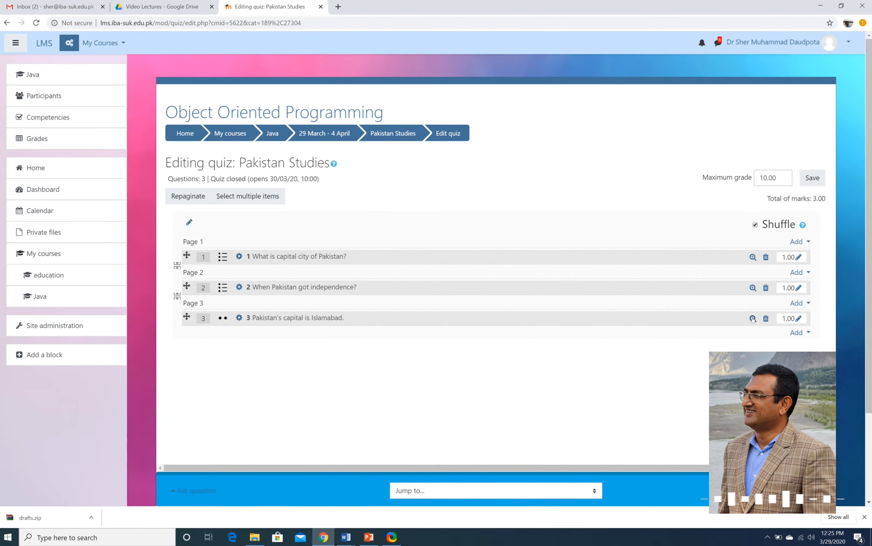
click(752, 319)
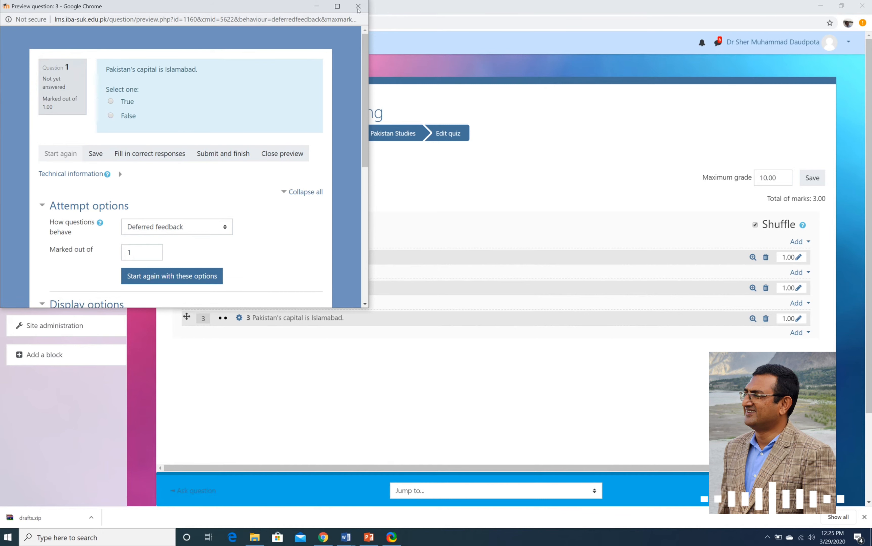
click(358, 7)
Add another True/False question to the quiz below question 3.
click(799, 332)
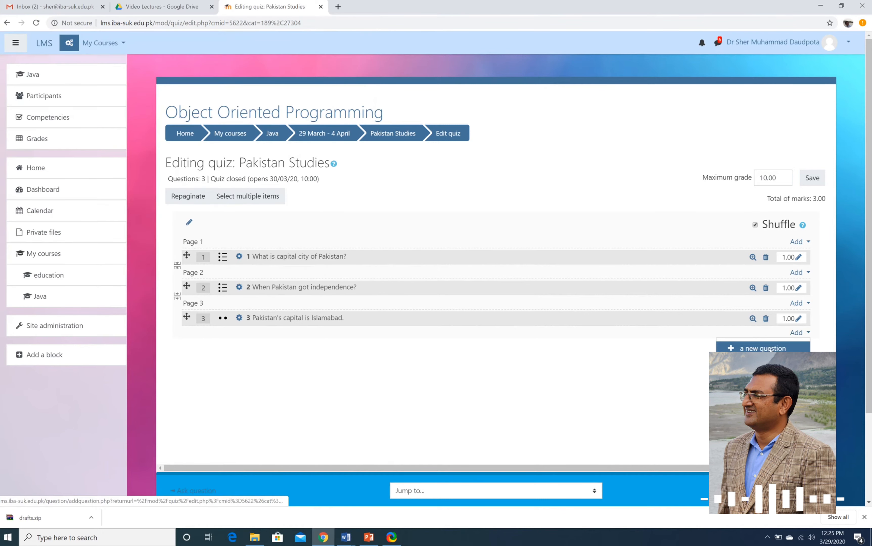
click(771, 348)
click(345, 196)
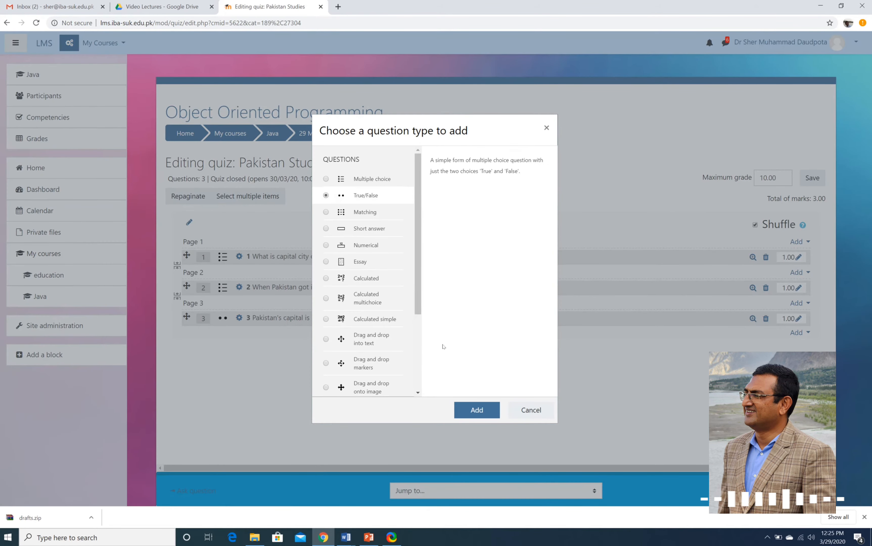
click(477, 410)
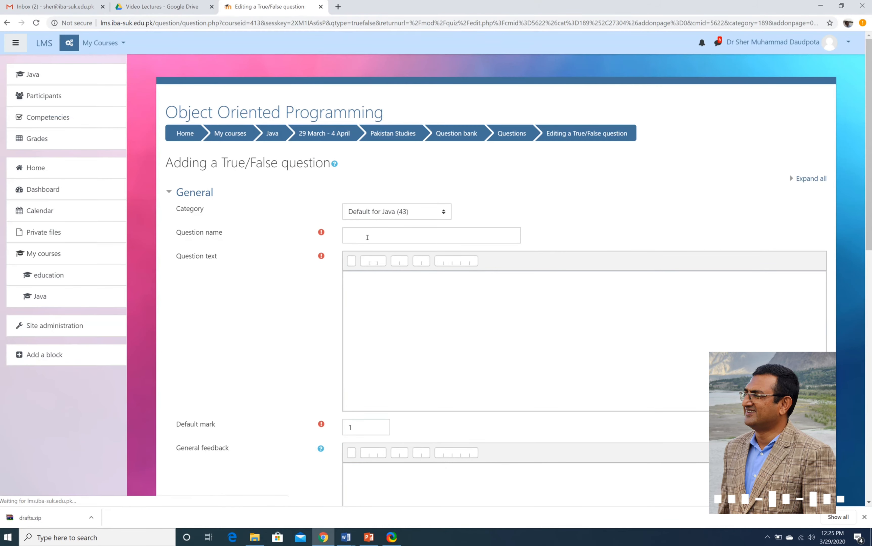
Name the True/False question 4 and enter the question text "Sukkur is a district.".
click(367, 237)
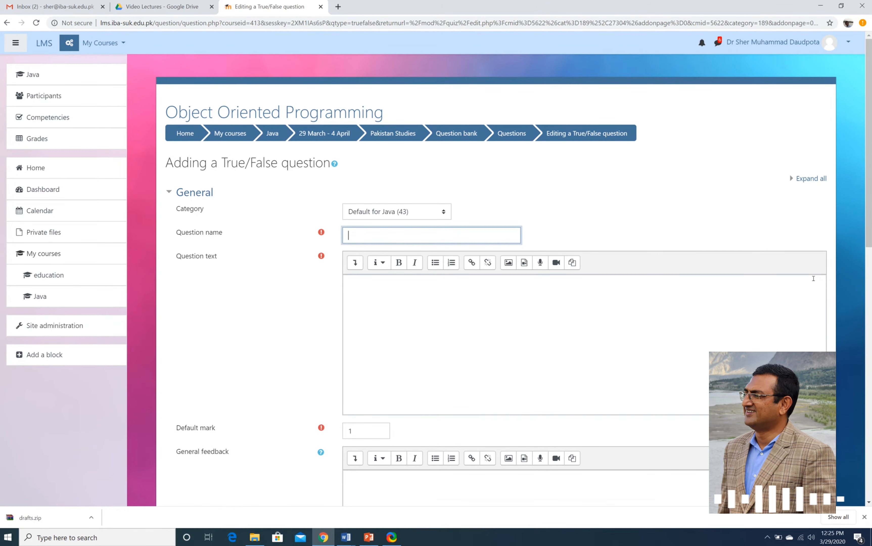
text(4)
click(664, 322)
text(Sukk)
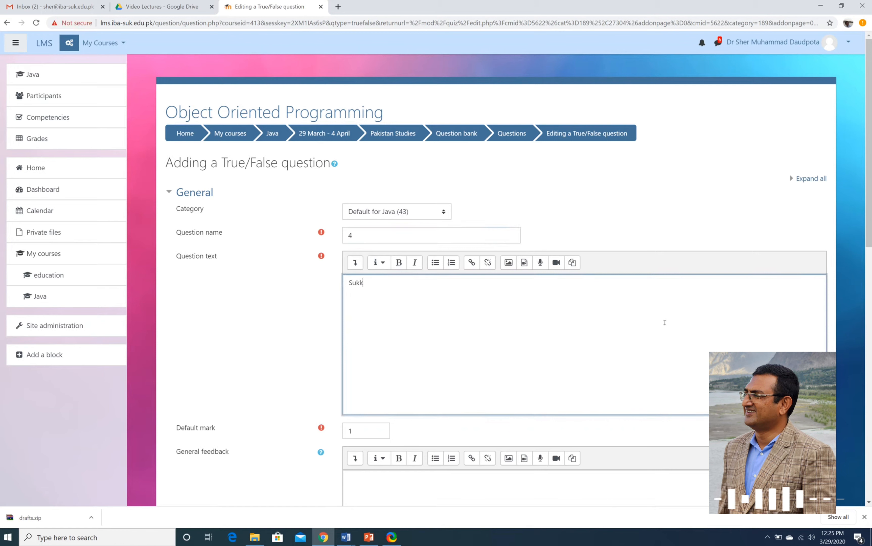
text(ur is a distr)
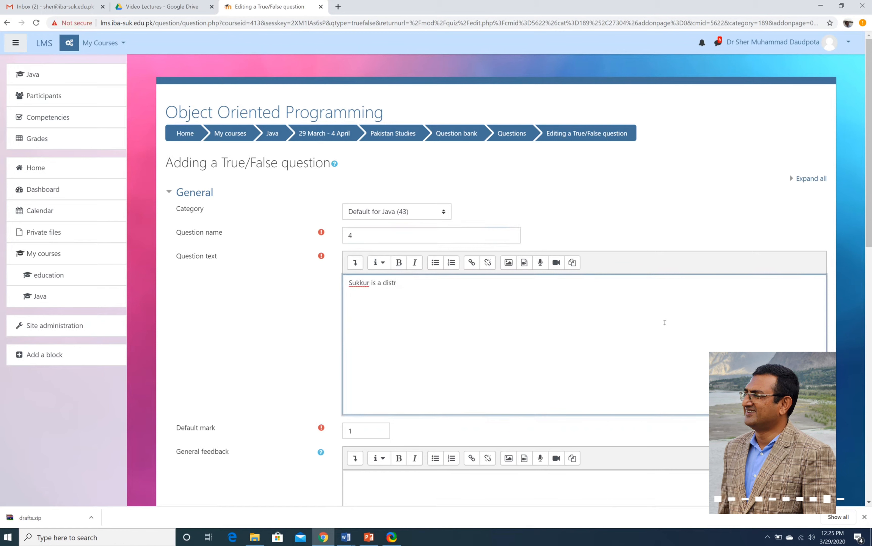
text(ict.)
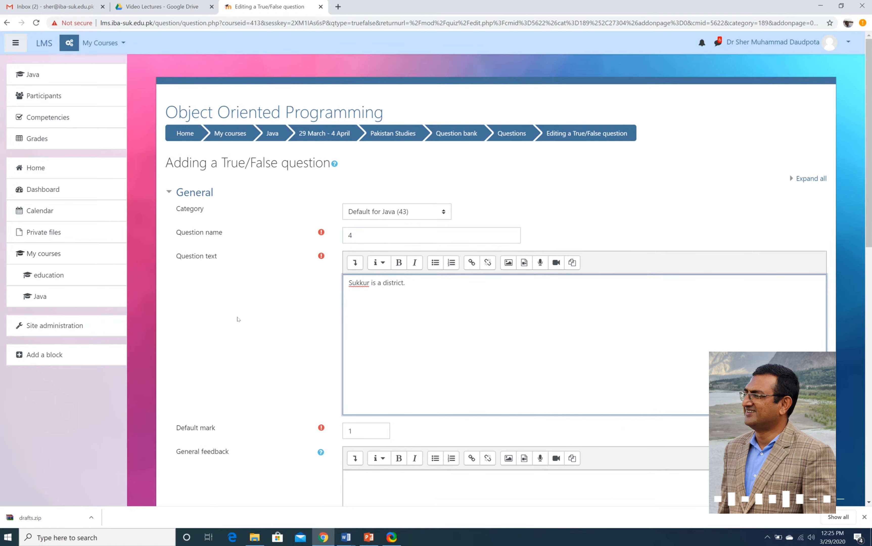
Set the correct answer of the Sukkur statement to True and save the question.
scroll(238, 320, down, 10)
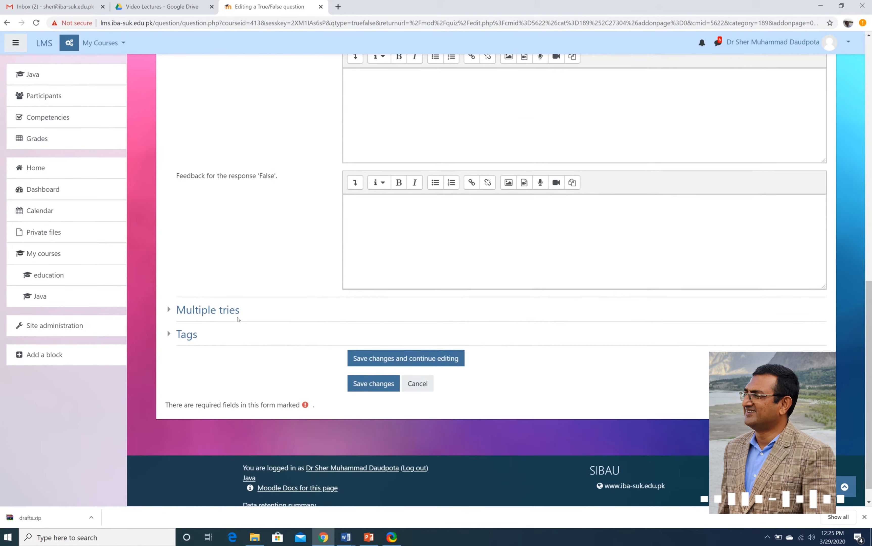
scroll(238, 320, up, 5)
click(372, 236)
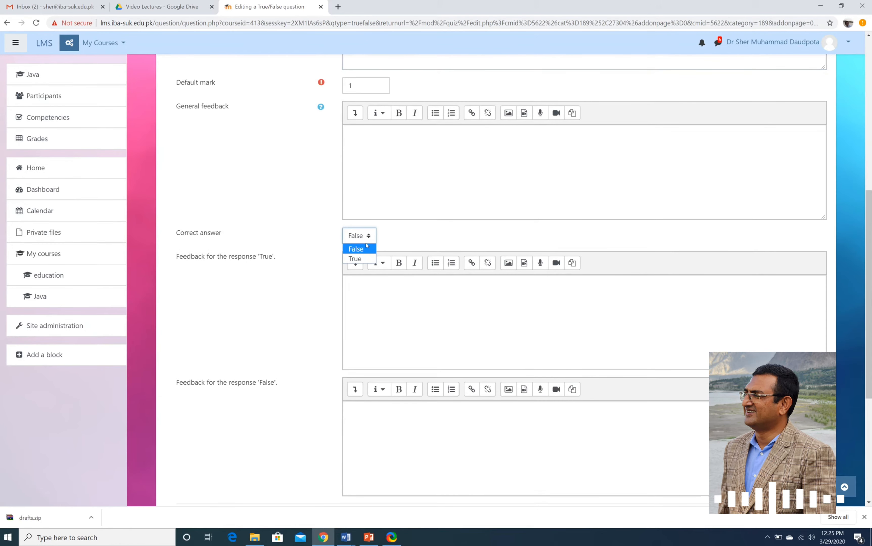
click(356, 258)
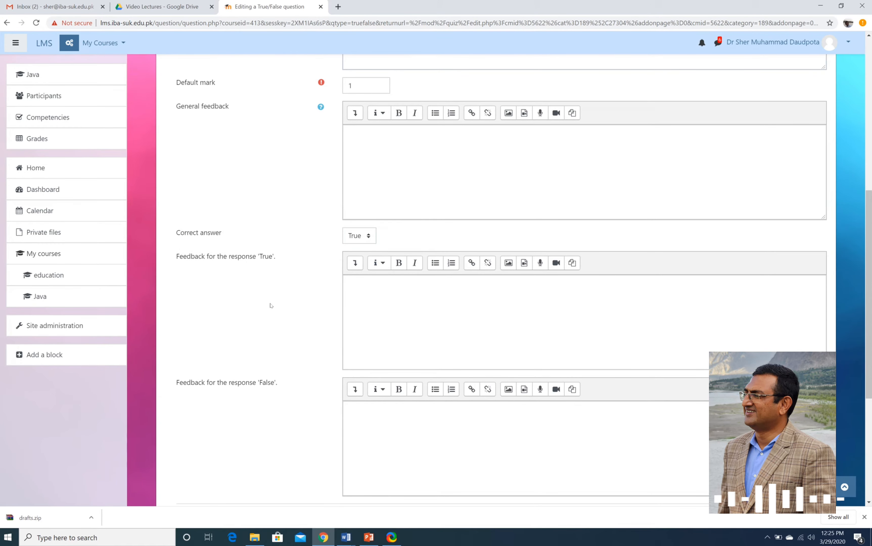
scroll(271, 304, down, 5)
click(374, 362)
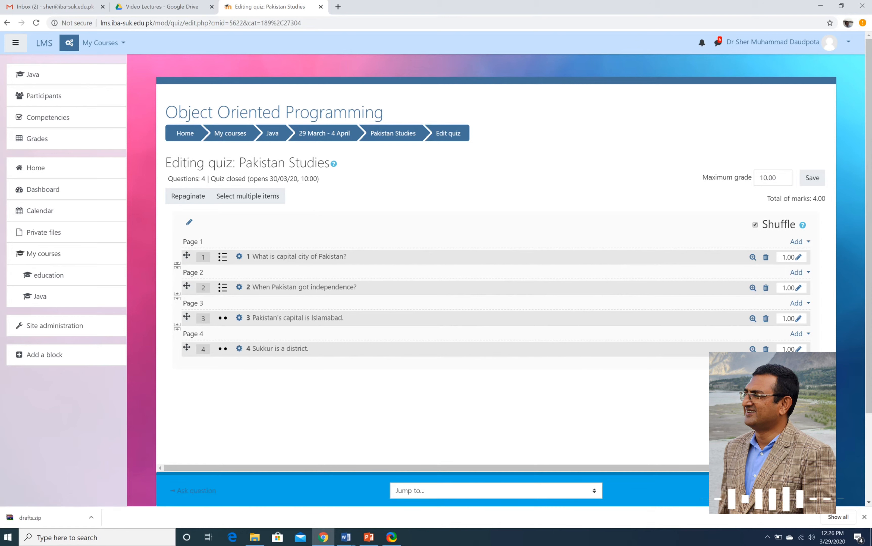
Set the quiz's maximum grade to 4.00 and save it.
click(767, 178)
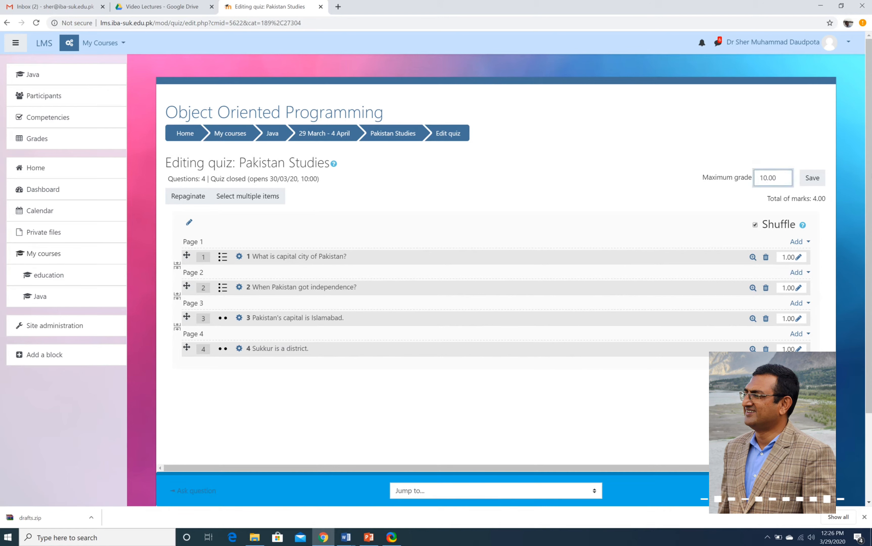
key(BackSpace)
key(BackSpace)
text(4)
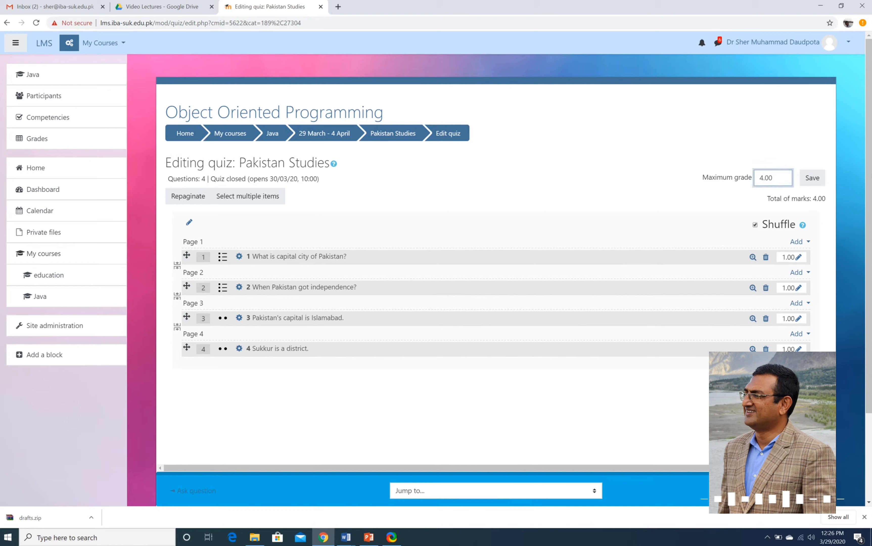
click(813, 178)
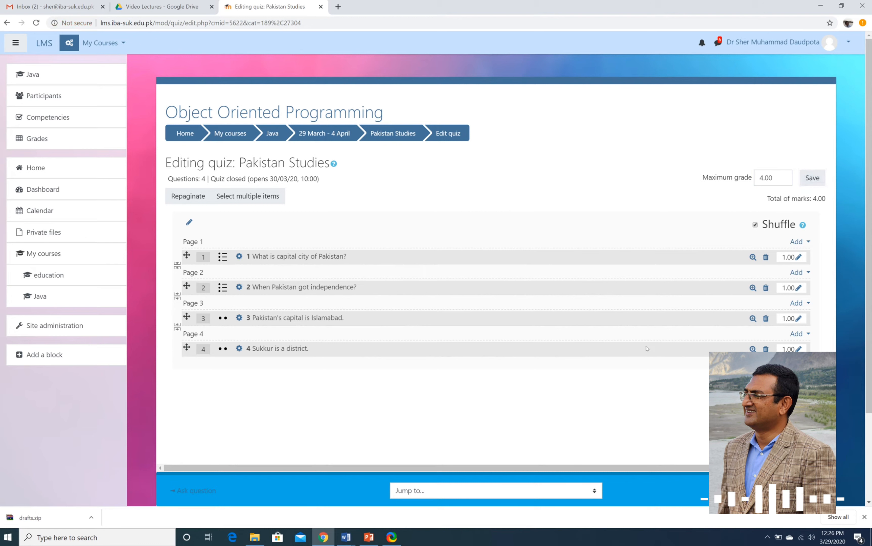
Open the Pakistan Studies quiz from the Java course's 29 March - 4 April section and start a preview attempt.
click(273, 134)
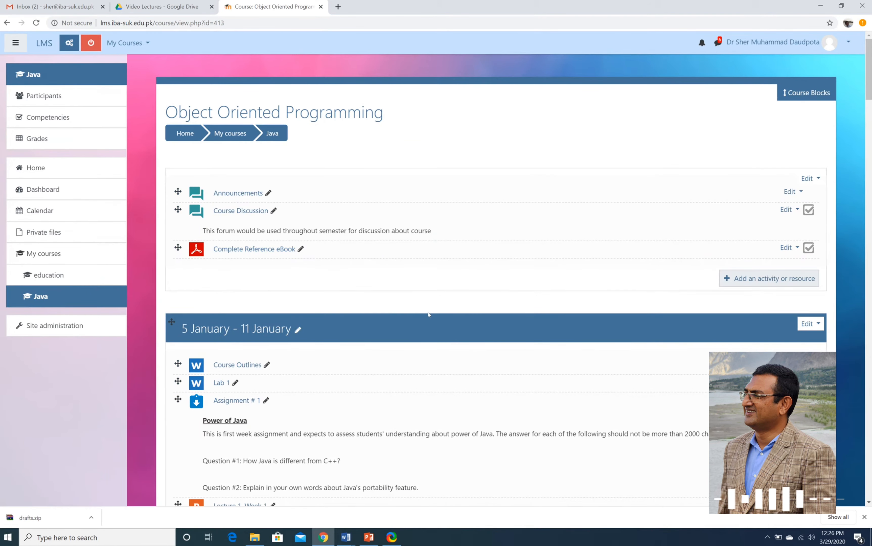
scroll(429, 315, down, 20)
scroll(428, 317, down, 20)
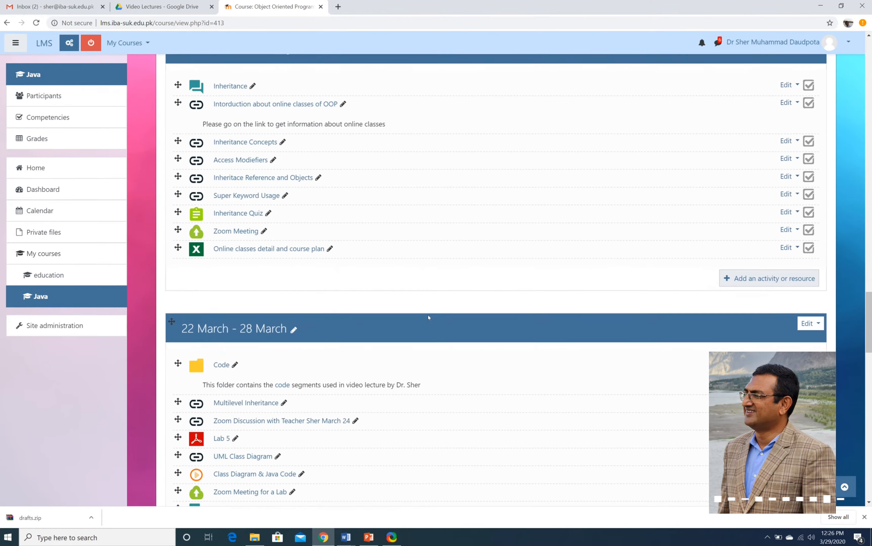
scroll(428, 317, up, 5)
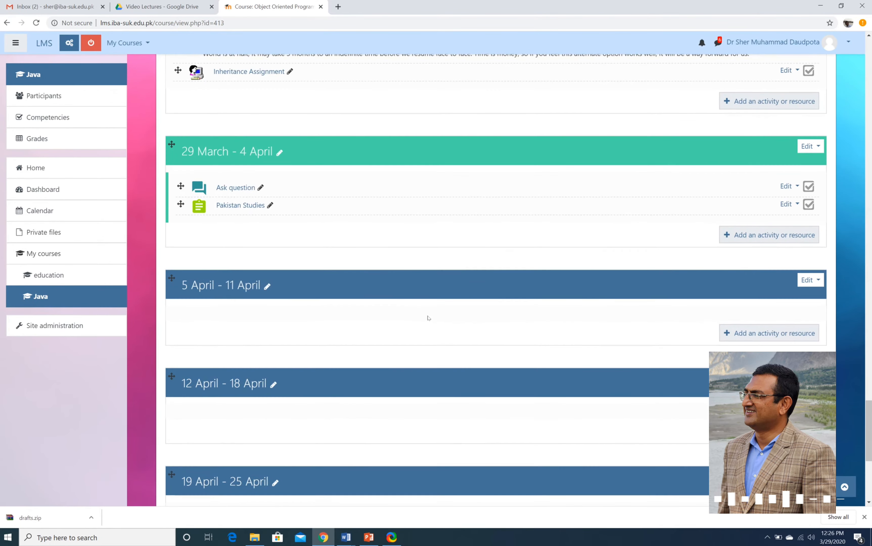
click(248, 206)
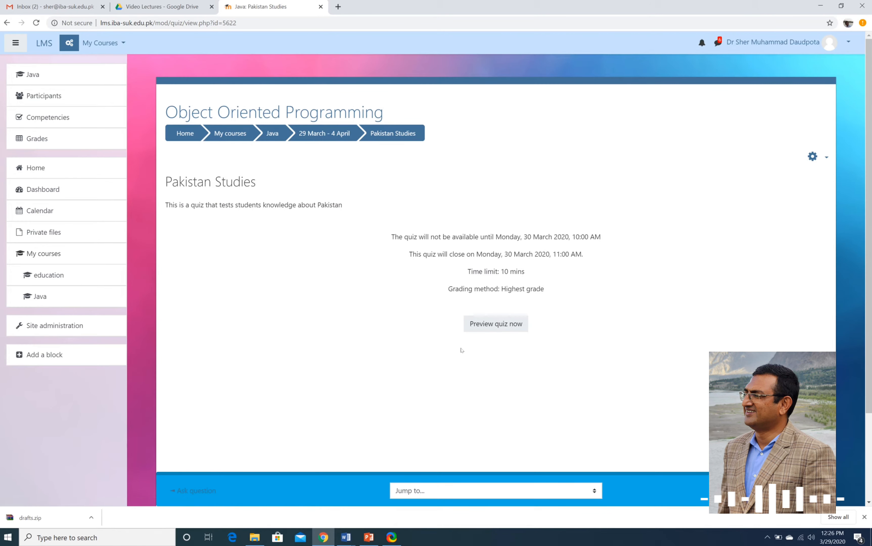
click(513, 326)
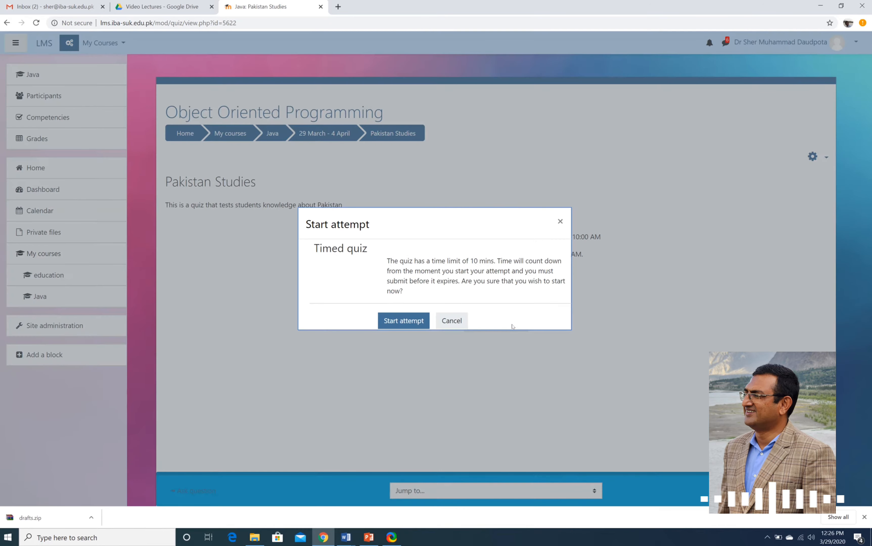
click(394, 321)
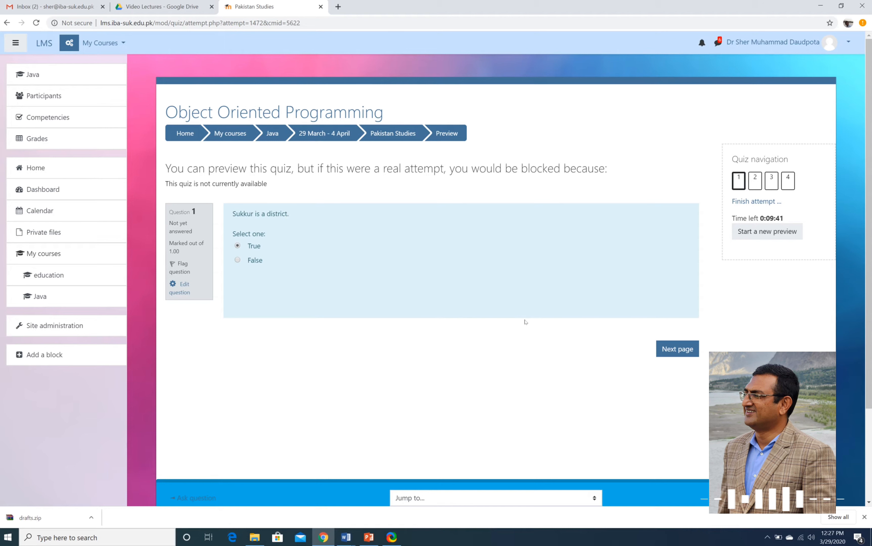
Answer the preview questions with True for Sukkur, True for Islamabad, 1947 and Islamabad, then submit the whole attempt.
click(682, 350)
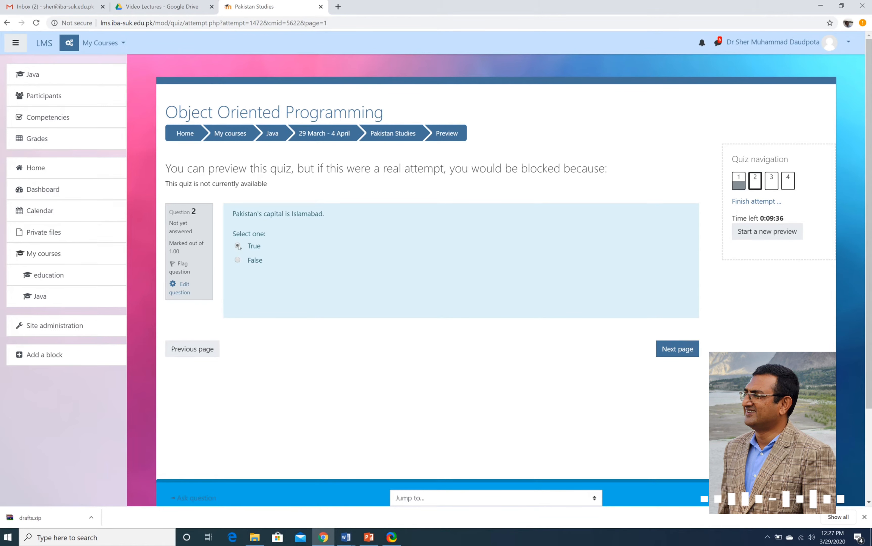
click(666, 348)
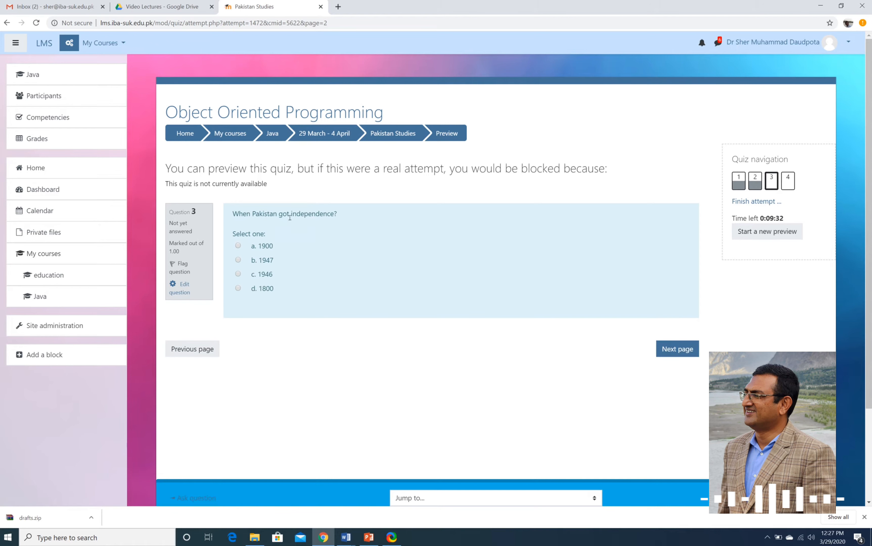
click(238, 261)
click(670, 348)
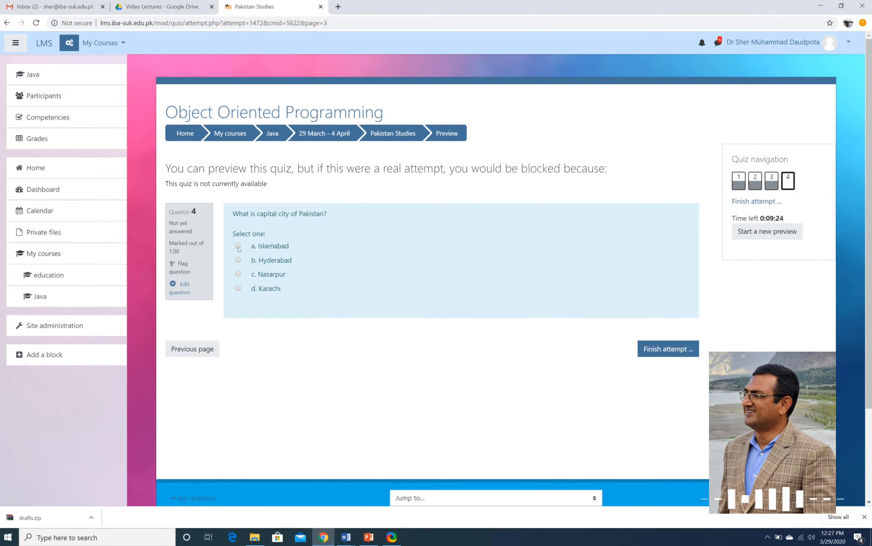
click(657, 350)
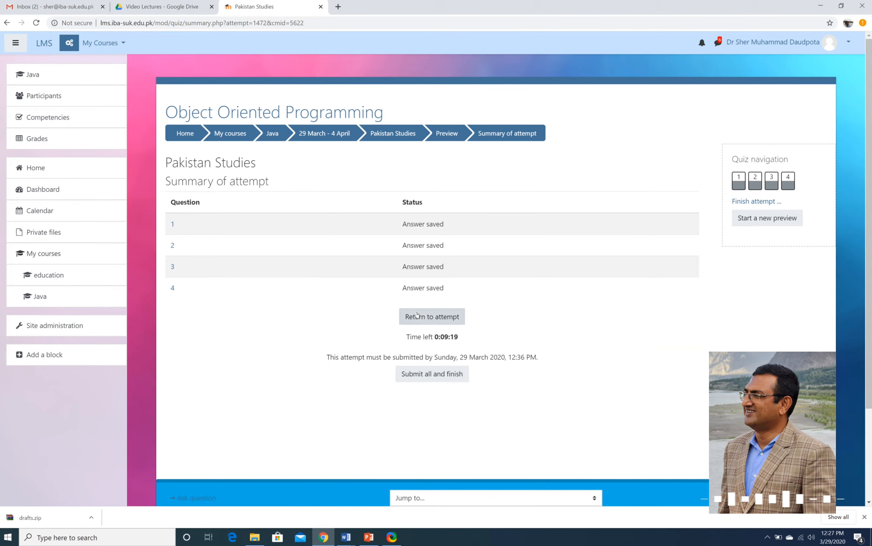
click(424, 379)
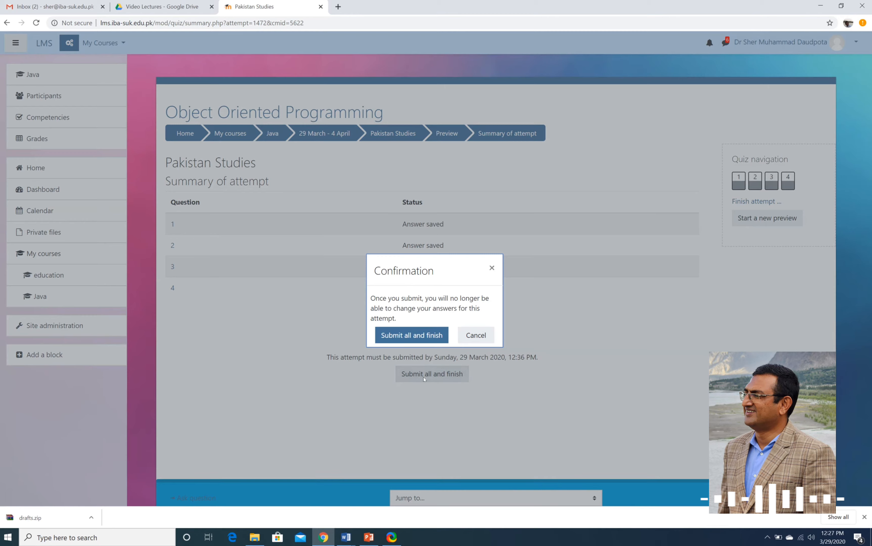
click(427, 343)
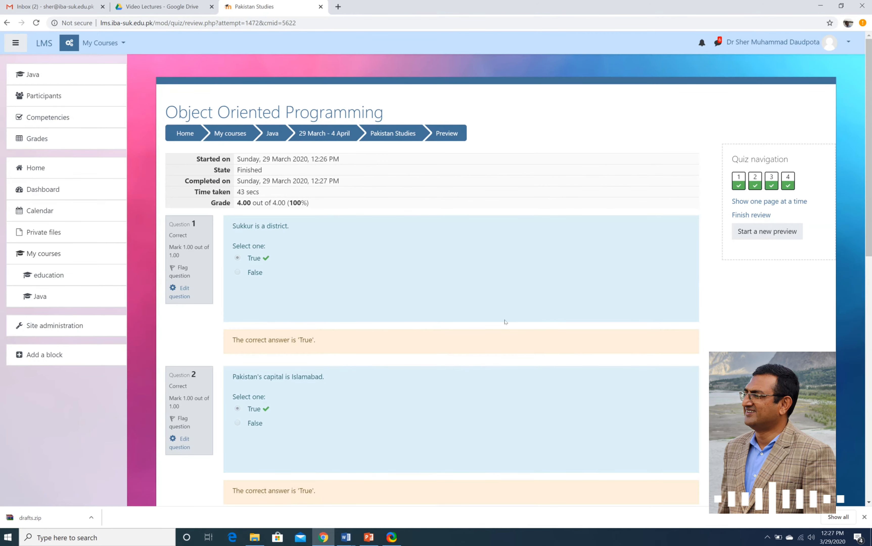
Review the submitted attempt's grade, the marking of each answer and the correct answers for all four questions.
scroll(504, 334, down, 1)
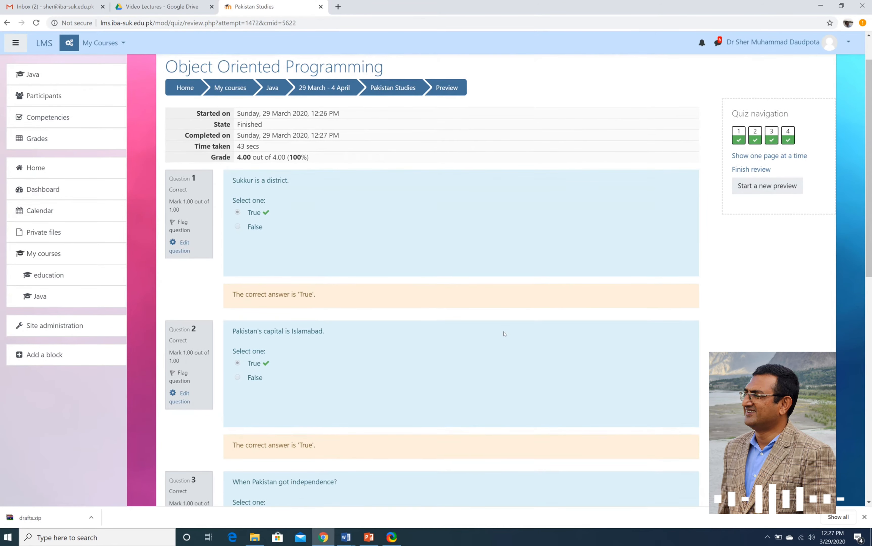
scroll(505, 334, down, 10)
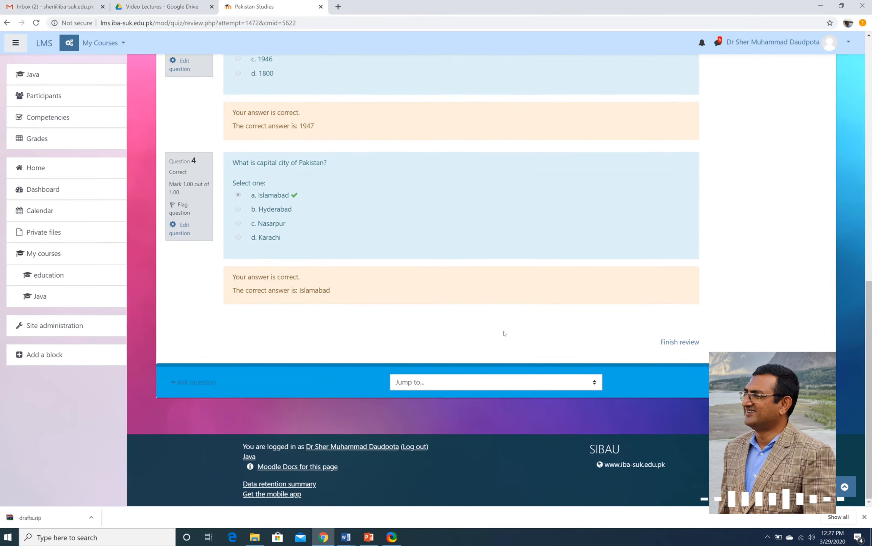
scroll(504, 334, up, 11)
scroll(504, 334, down, 9)
scroll(504, 334, up, 10)
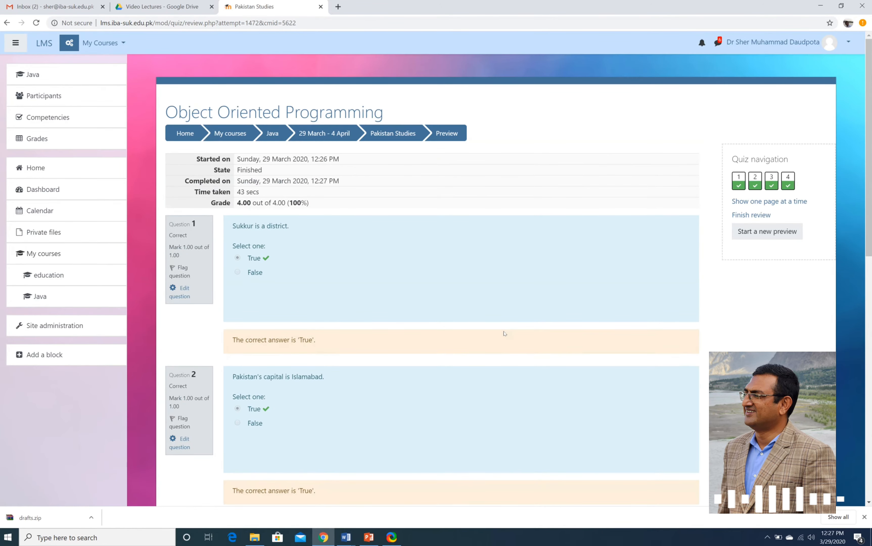
scroll(505, 334, down, 1)
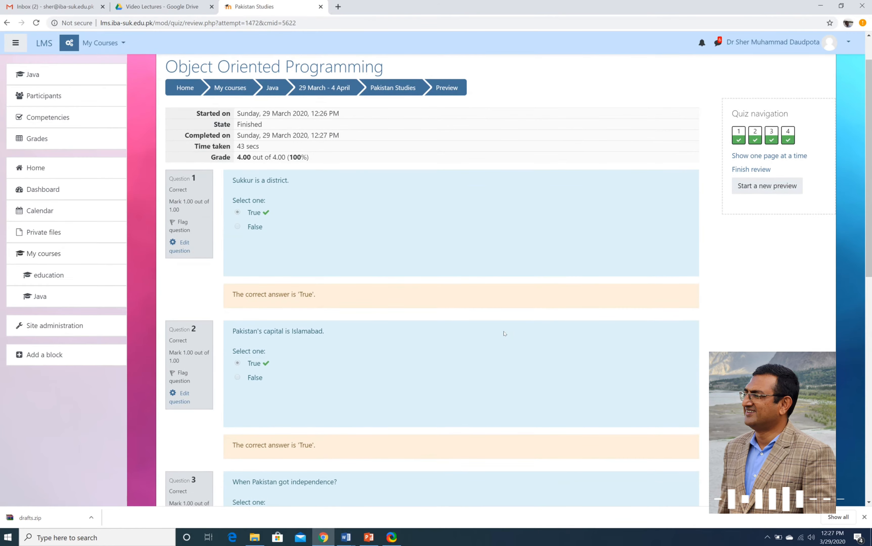
scroll(504, 333, down, 10)
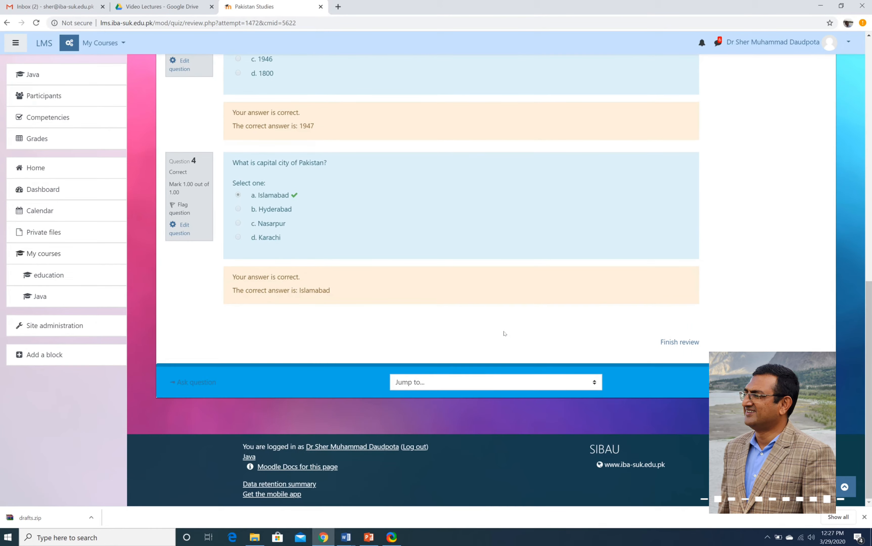
scroll(504, 333, up, 10)
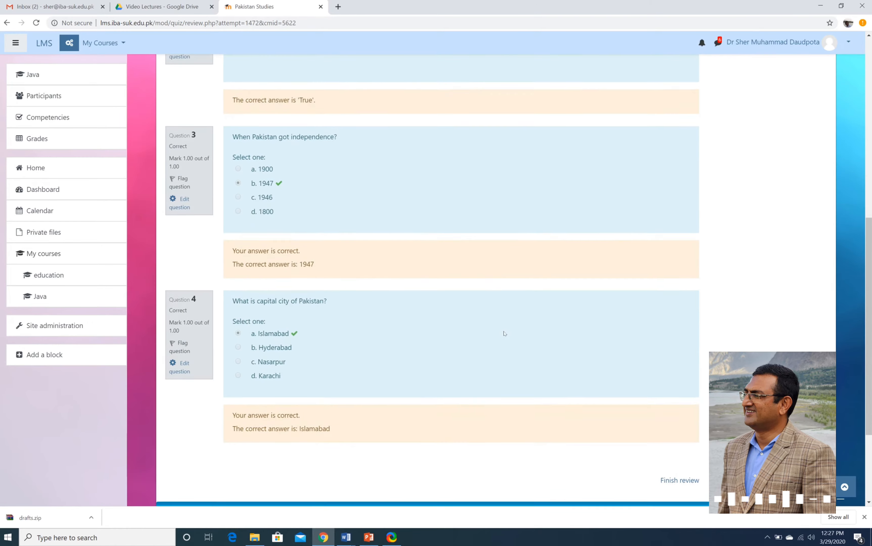
scroll(504, 333, up, 1)
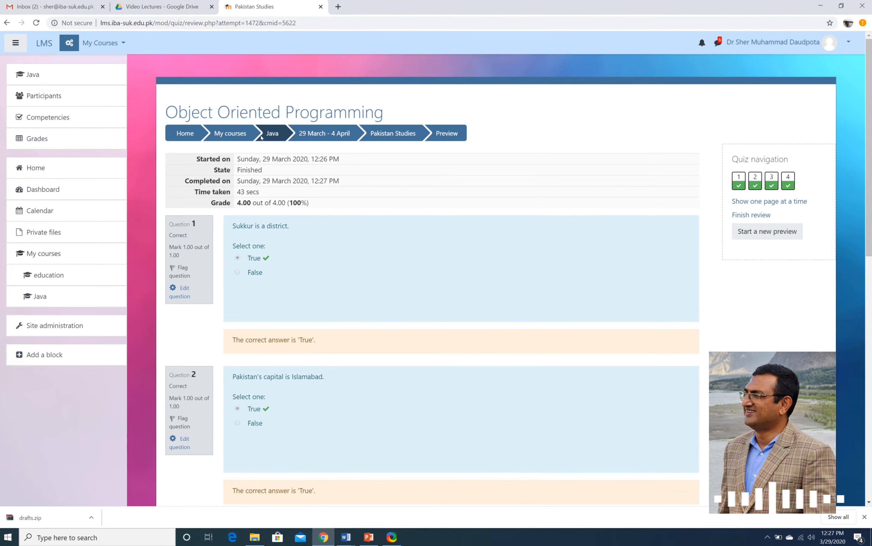
Return to the Java course page and open Quiz (Inheritance) in the 22 March - 28 March section.
click(272, 133)
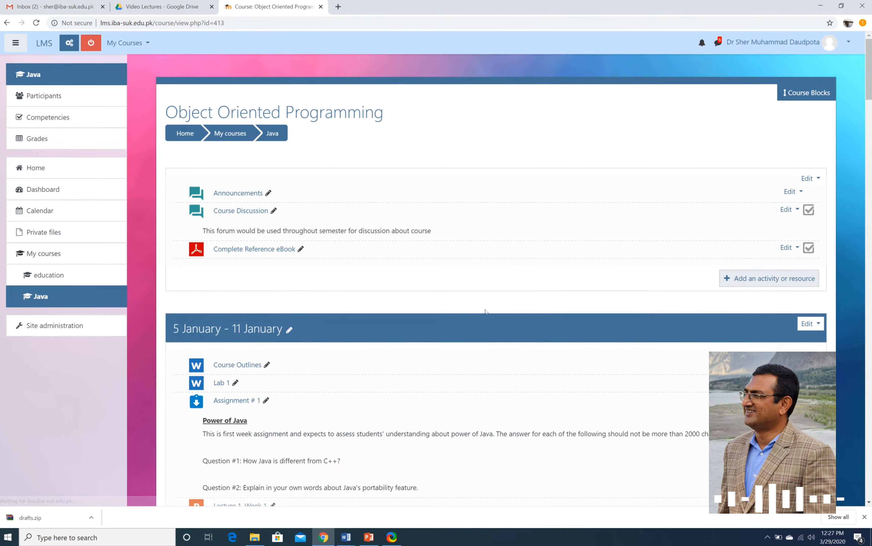
scroll(486, 311, down, 20)
scroll(486, 311, down, 20)
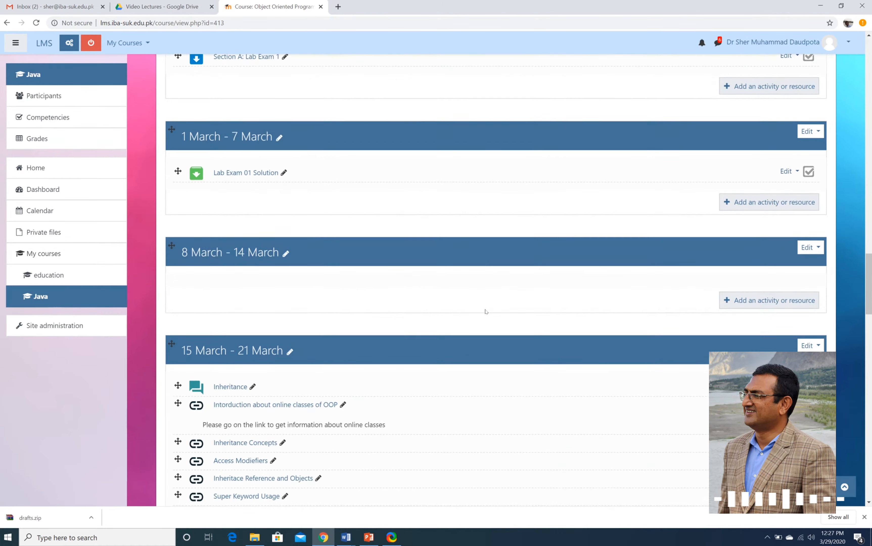
scroll(486, 311, down, 20)
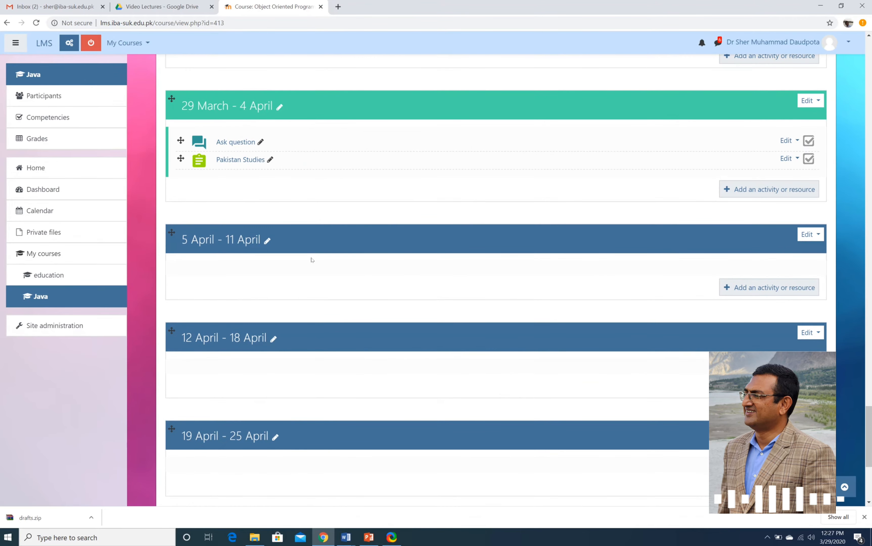
scroll(312, 260, up, 10)
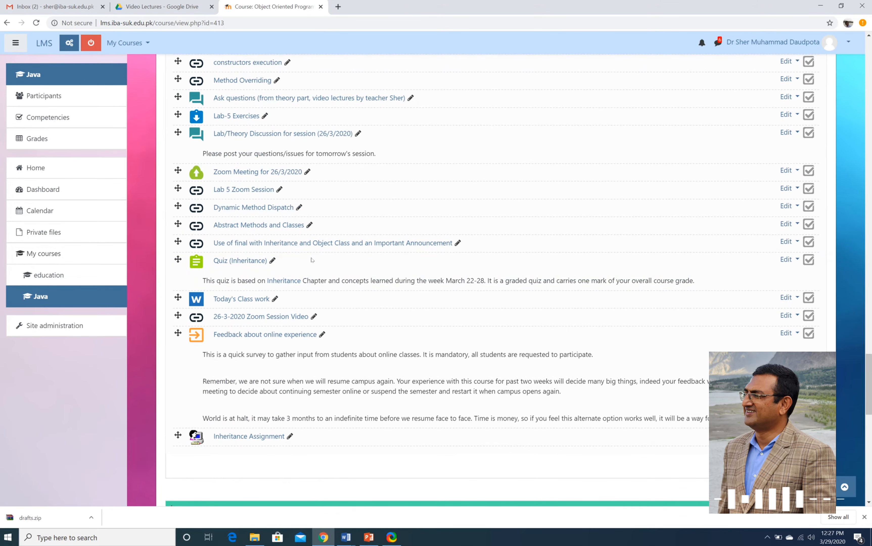
click(230, 261)
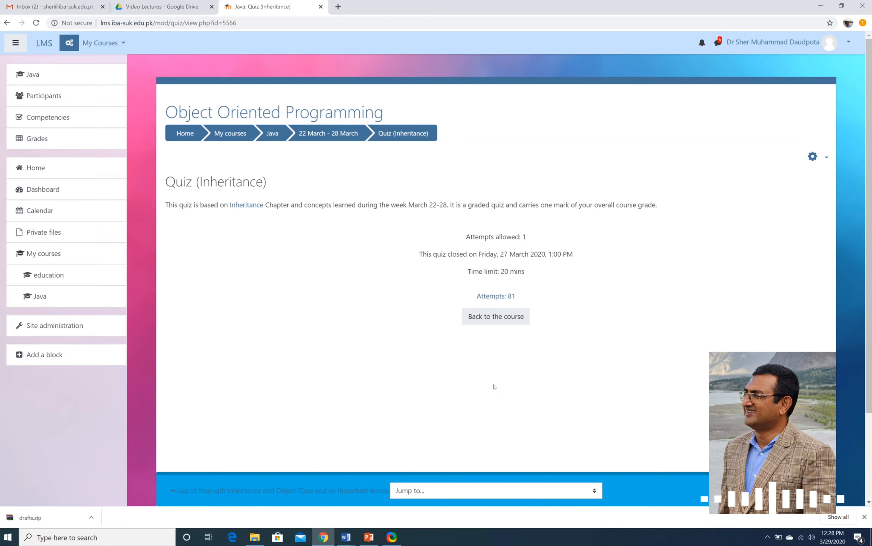
Open the results report with the students' grades for Quiz (Inheritance).
click(825, 157)
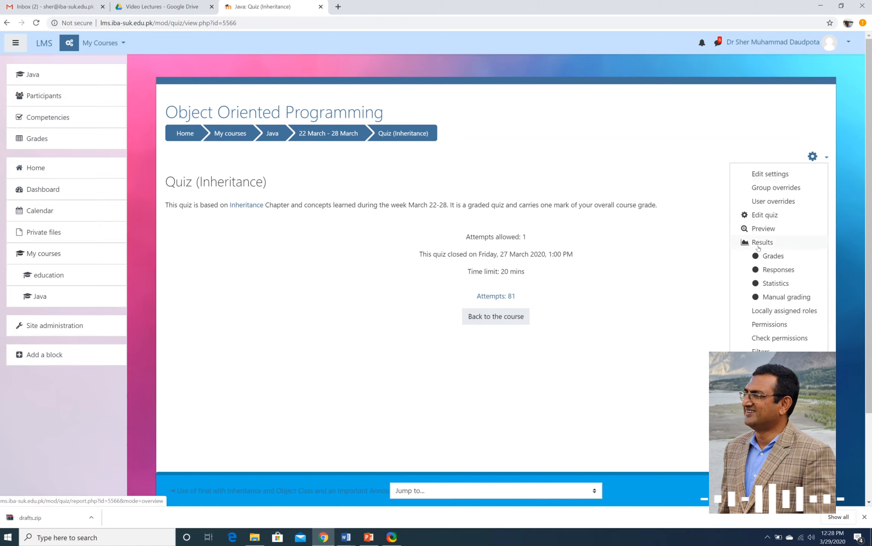
key(Escape)
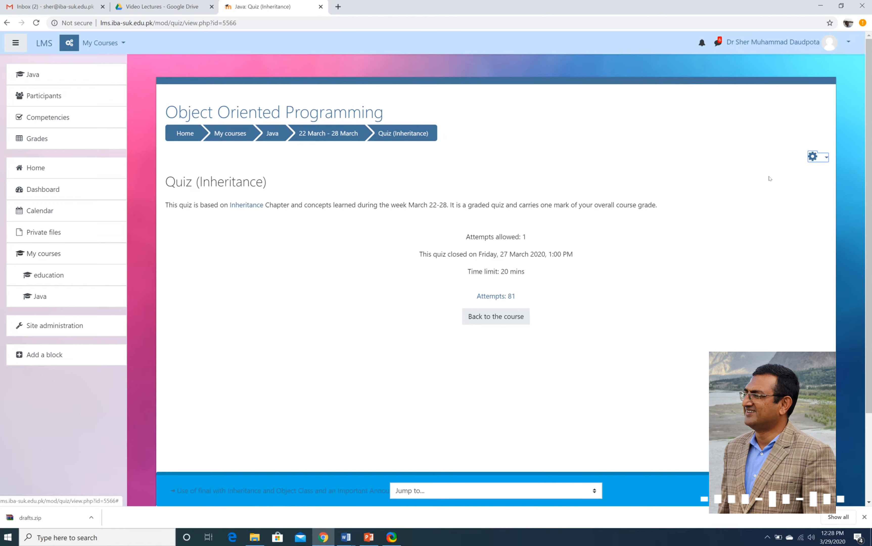
click(813, 156)
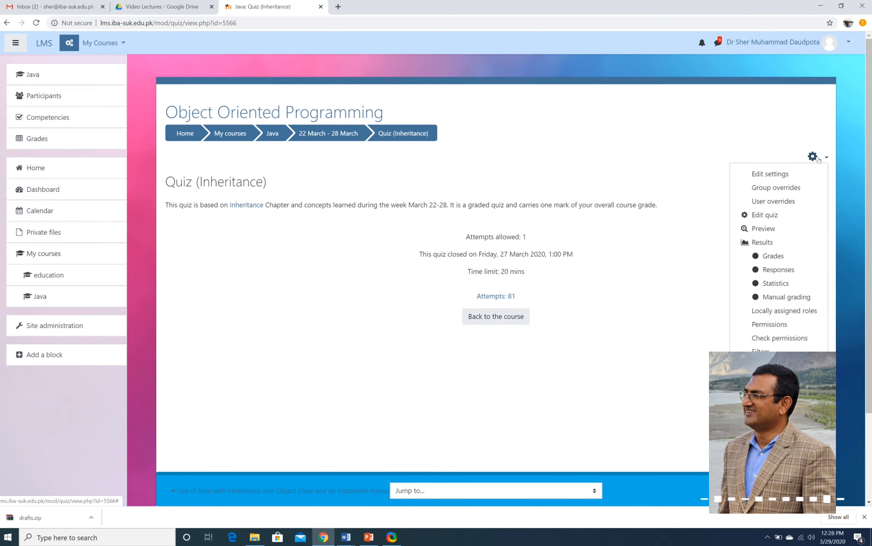
click(749, 244)
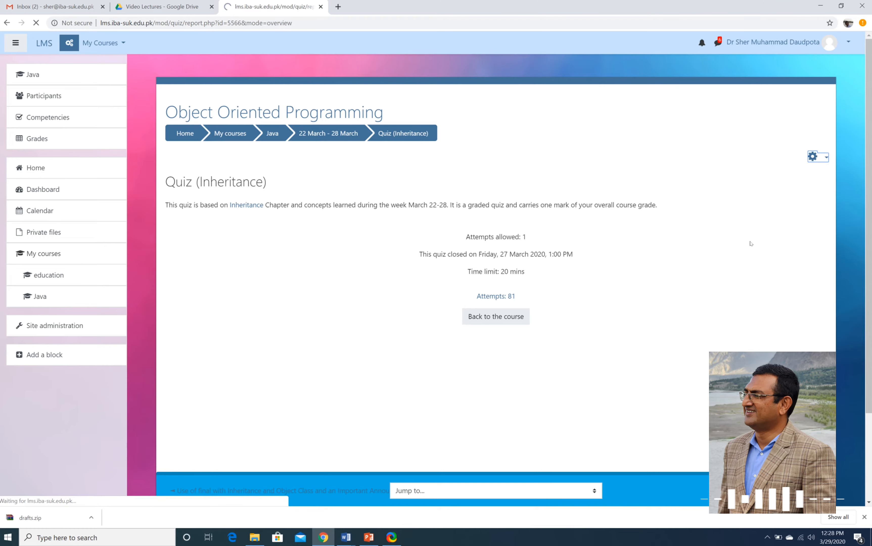
Look through the students' attempts and per-question marks down to the chart of grade ranges.
scroll(372, 368, down, 5)
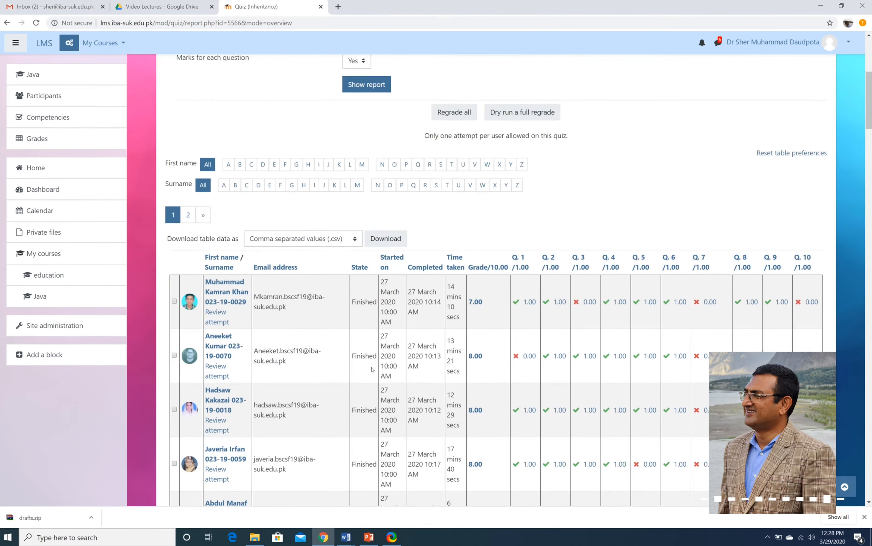
scroll(372, 368, down, 20)
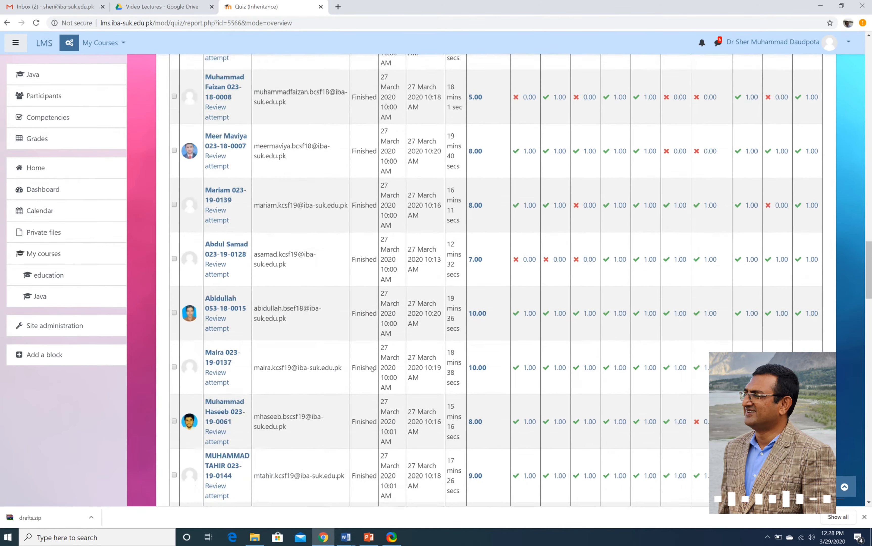
scroll(371, 368, down, 20)
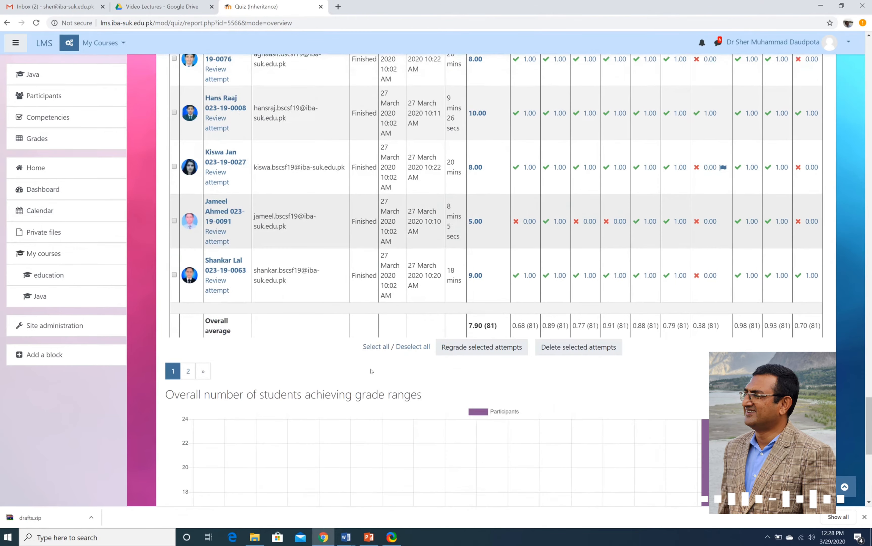
scroll(372, 371, down, 4)
scroll(372, 371, down, 4)
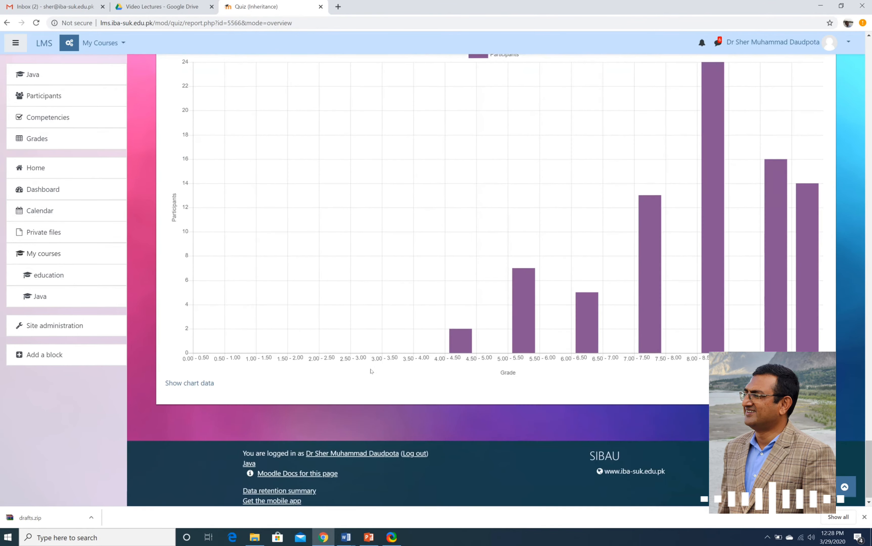
scroll(371, 372, up, 3)
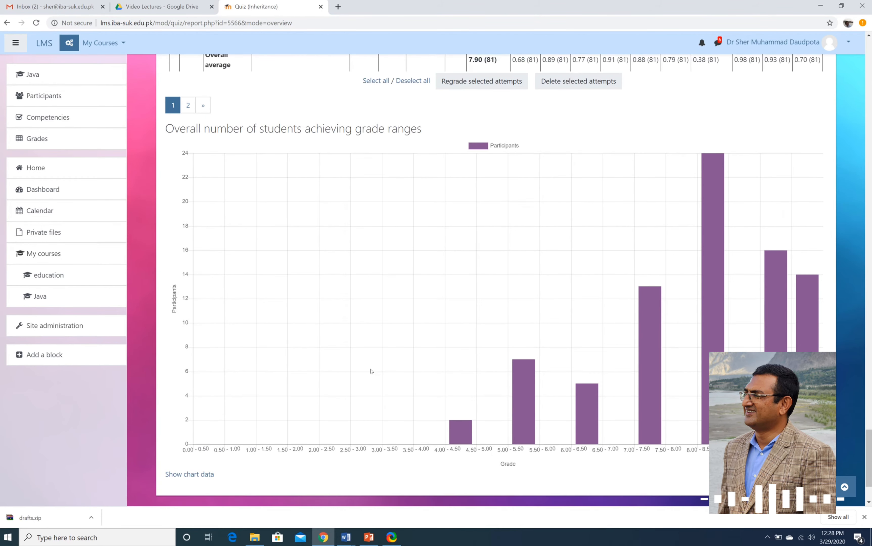
Examine the overall averages row, highlighting the average marks for question 7 and question 8.
scroll(372, 371, up, 3)
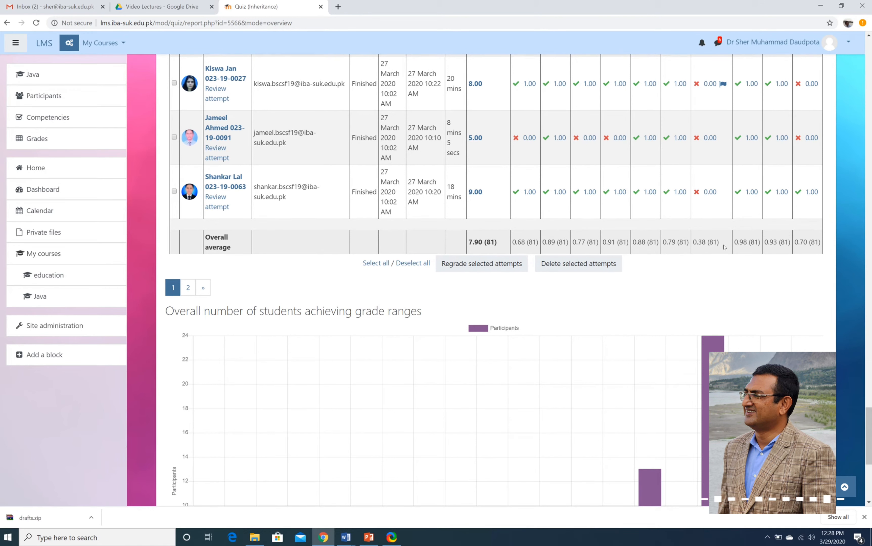
drag(716, 241, 692, 241)
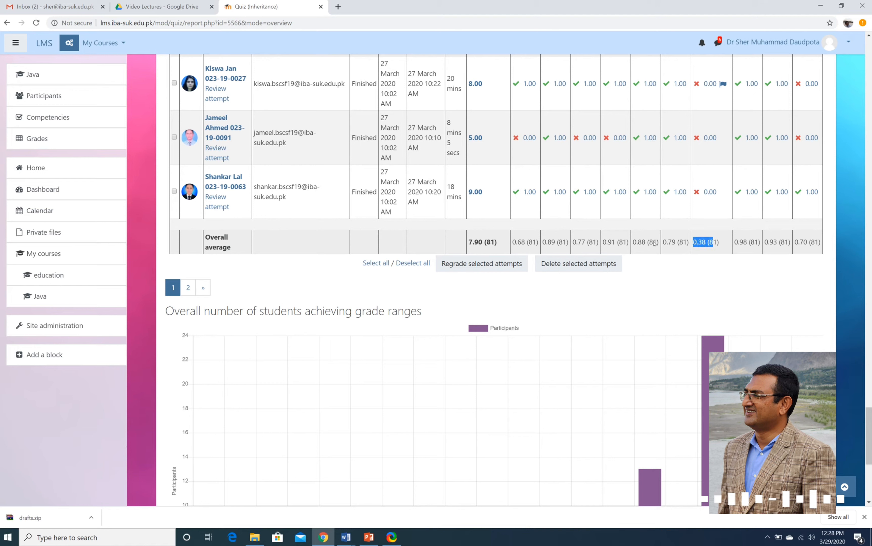
click(613, 245)
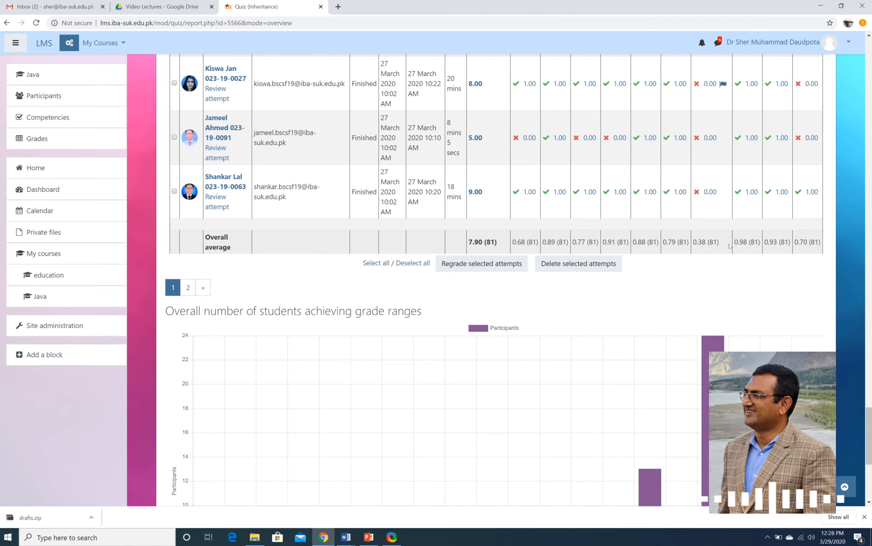
drag(782, 242, 736, 241)
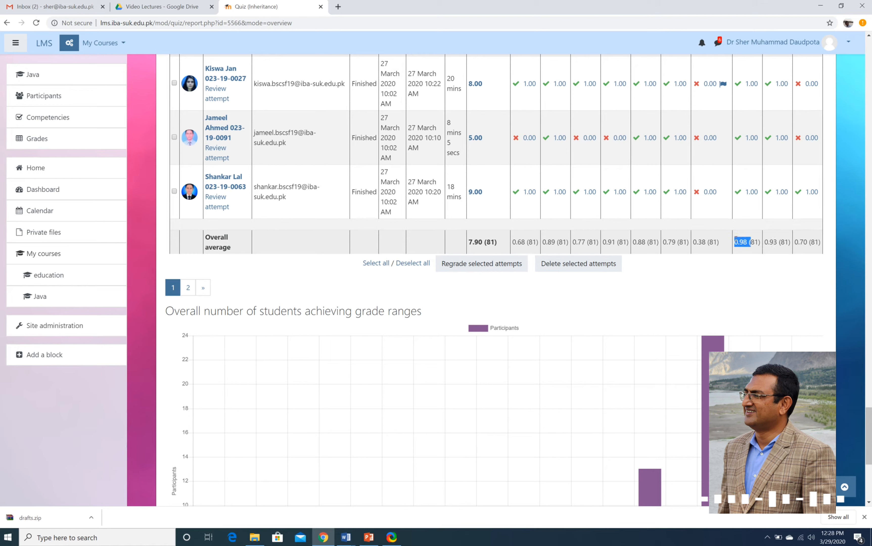
click(660, 285)
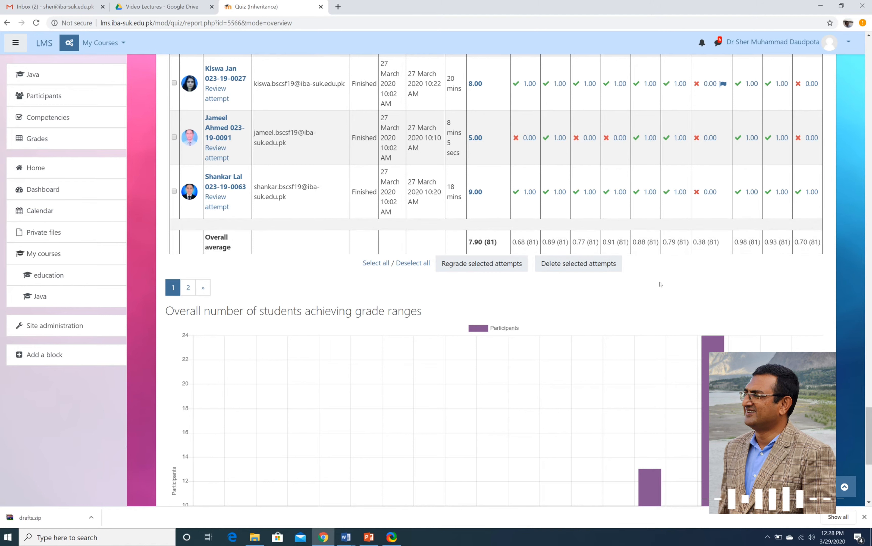
Go over the whole report again, comparing the report options, individual attempts and the grade-range chart.
scroll(661, 285, down, 6)
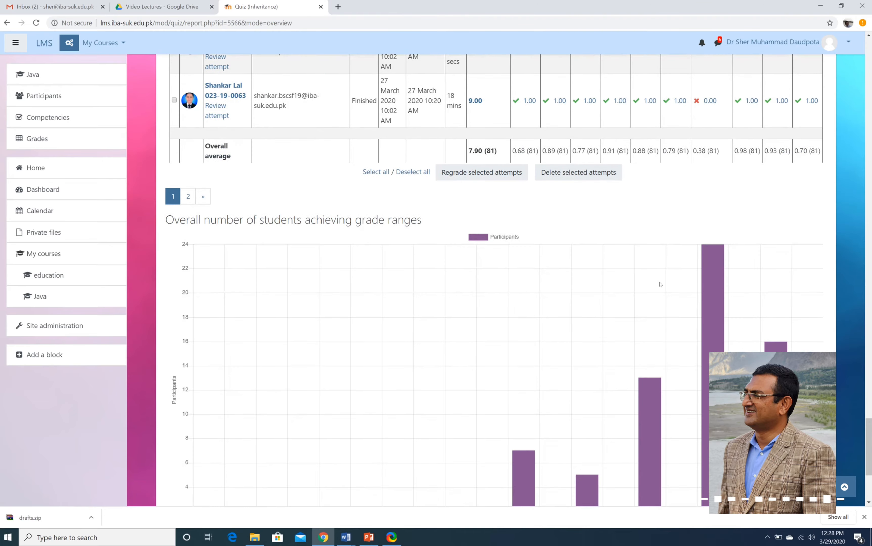
scroll(660, 285, up, 5)
scroll(660, 285, up, 15)
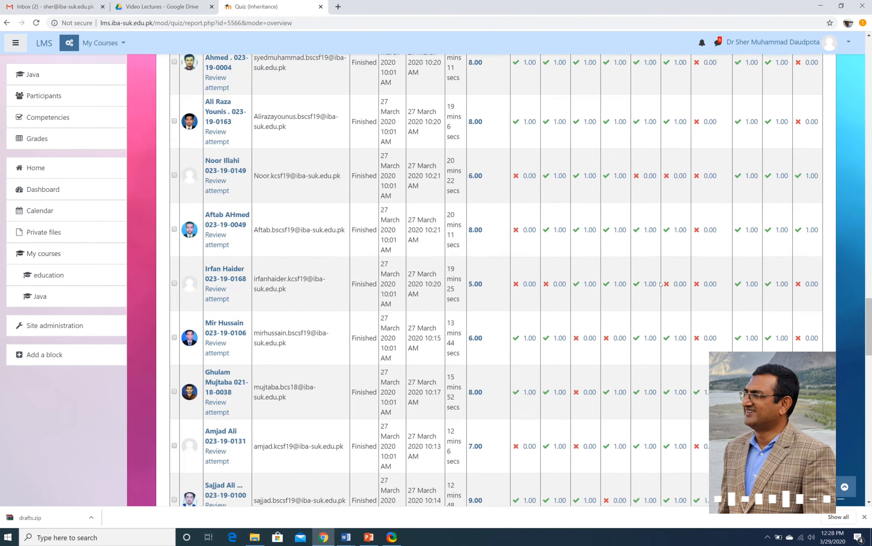
scroll(660, 285, up, 20)
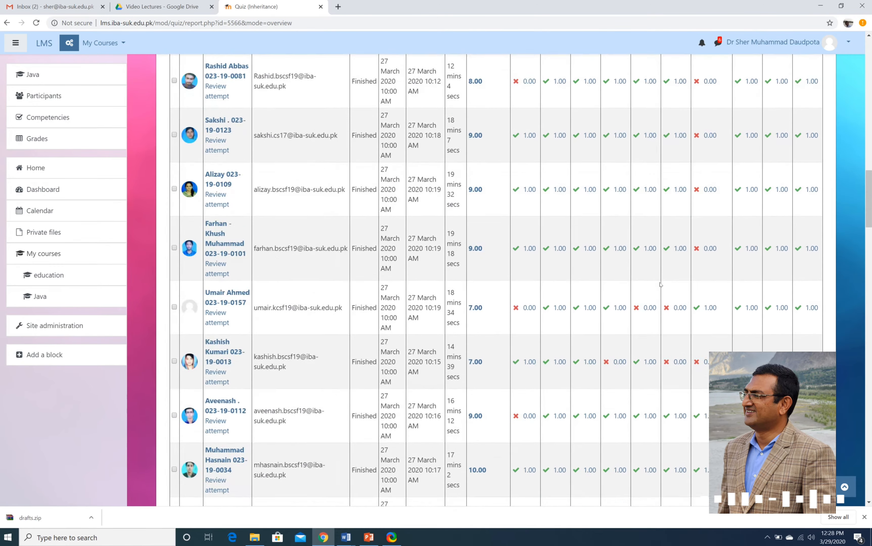
scroll(660, 284, up, 1)
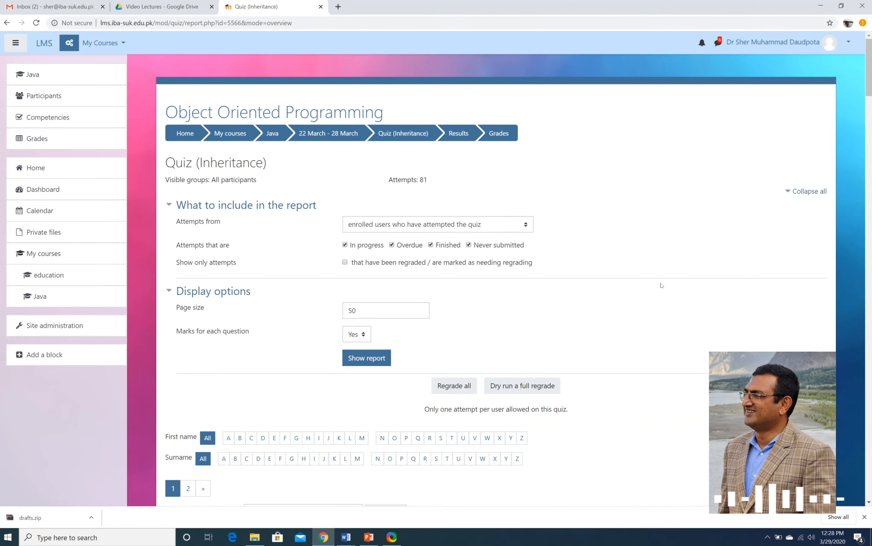
scroll(661, 286, down, 20)
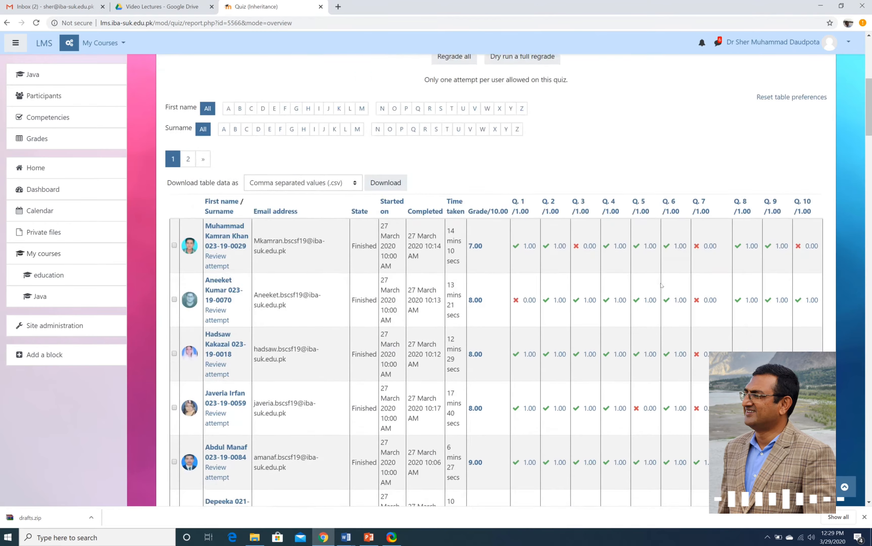
scroll(661, 285, down, 20)
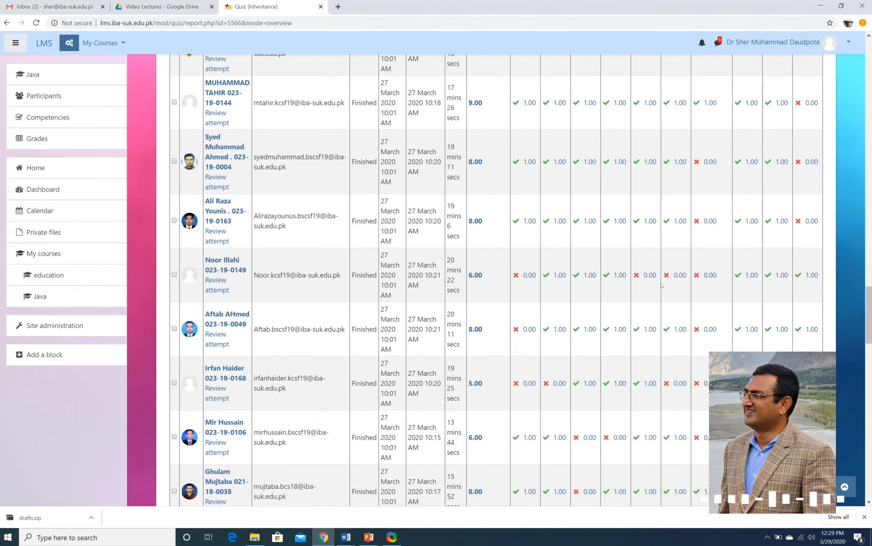
scroll(661, 286, up, 2)
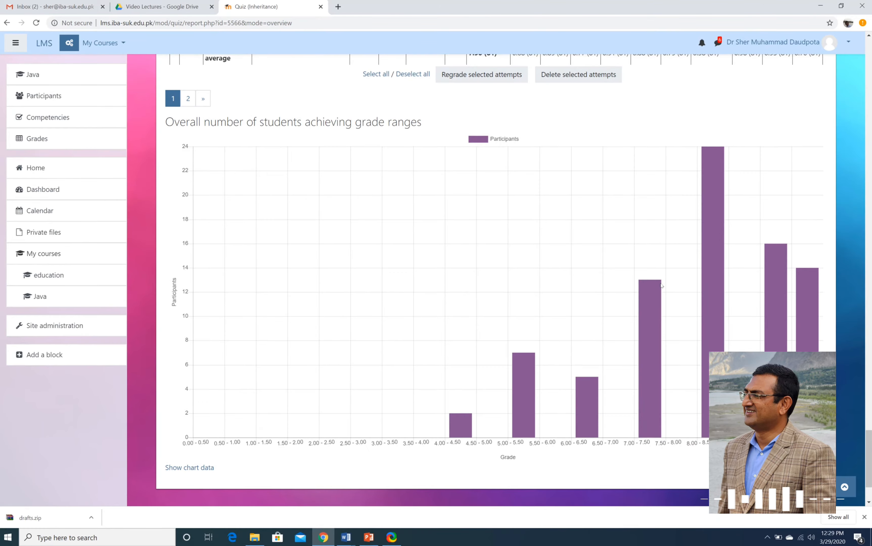
scroll(661, 285, down, 2)
scroll(661, 285, up, 15)
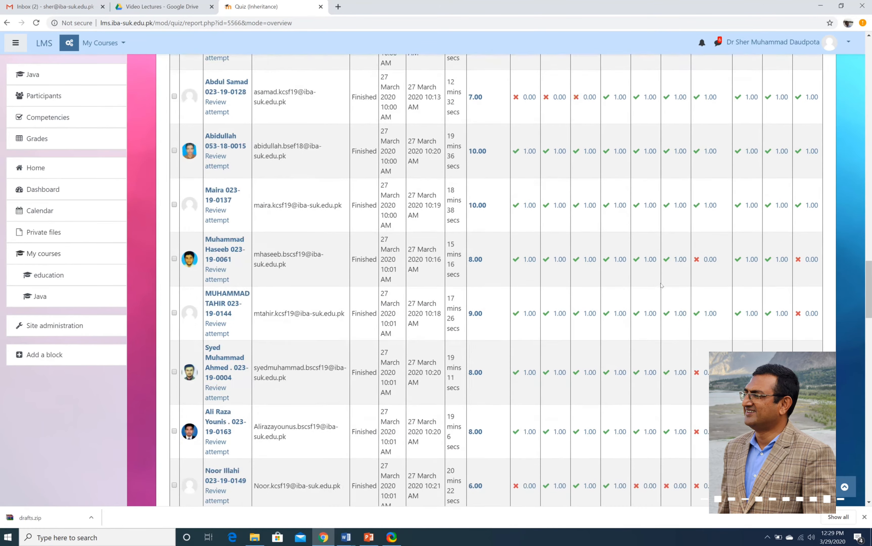
scroll(661, 286, up, 15)
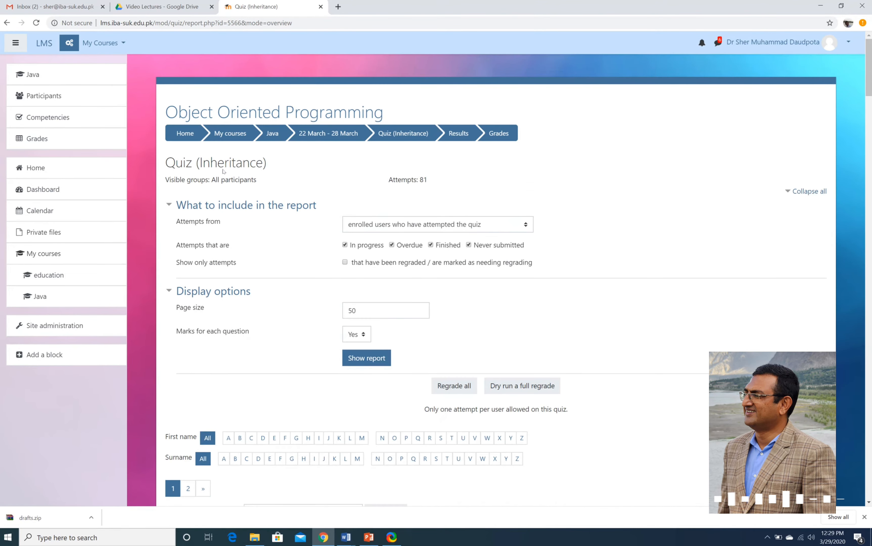
Return to the Java course and delete the Pakistan Studies quiz from the 29 March - 4 April section.
click(272, 134)
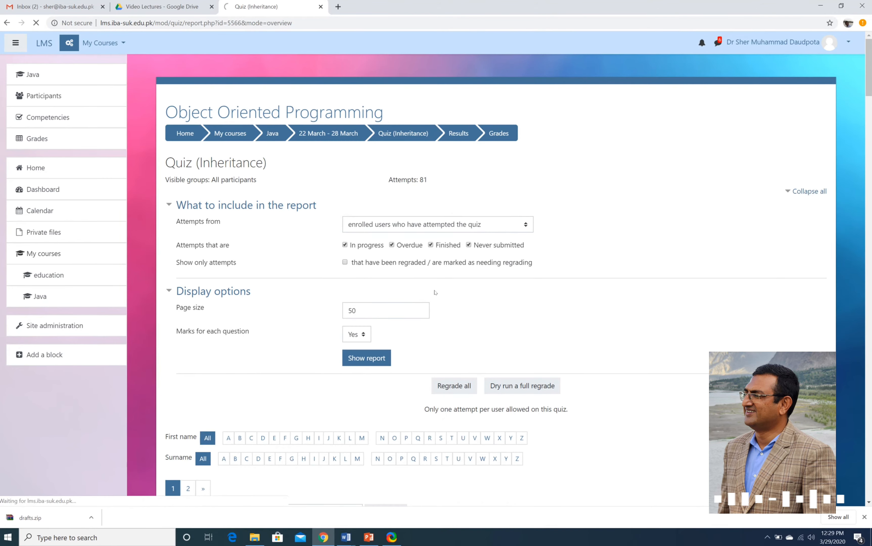
scroll(453, 317, down, 15)
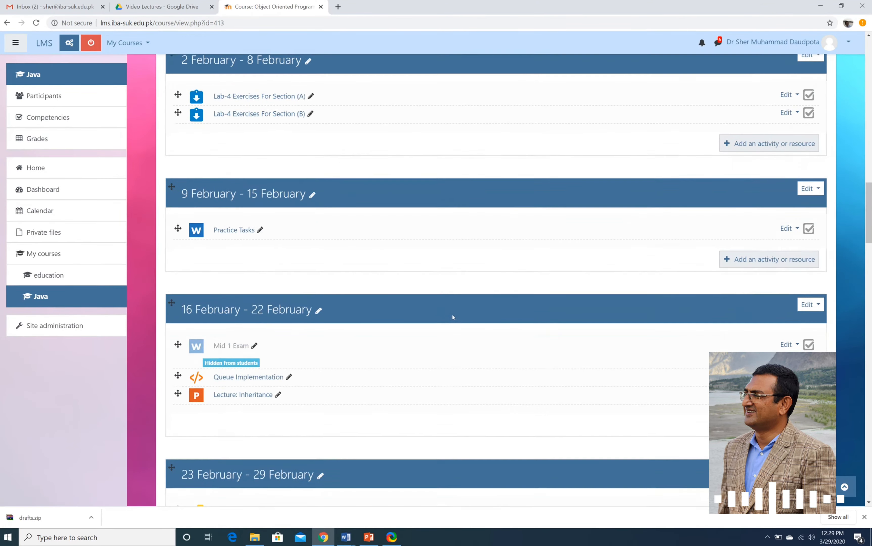
scroll(453, 317, down, 15)
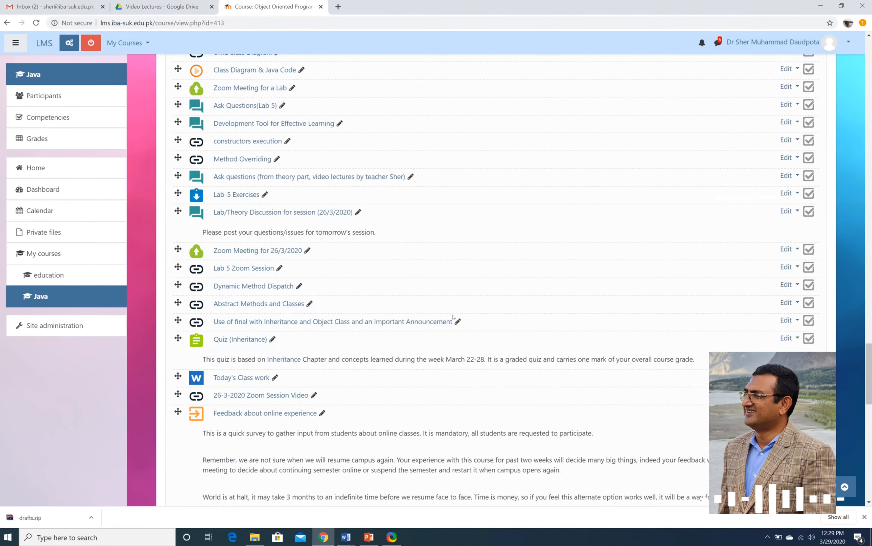
scroll(453, 317, down, 7)
scroll(454, 317, up, 2)
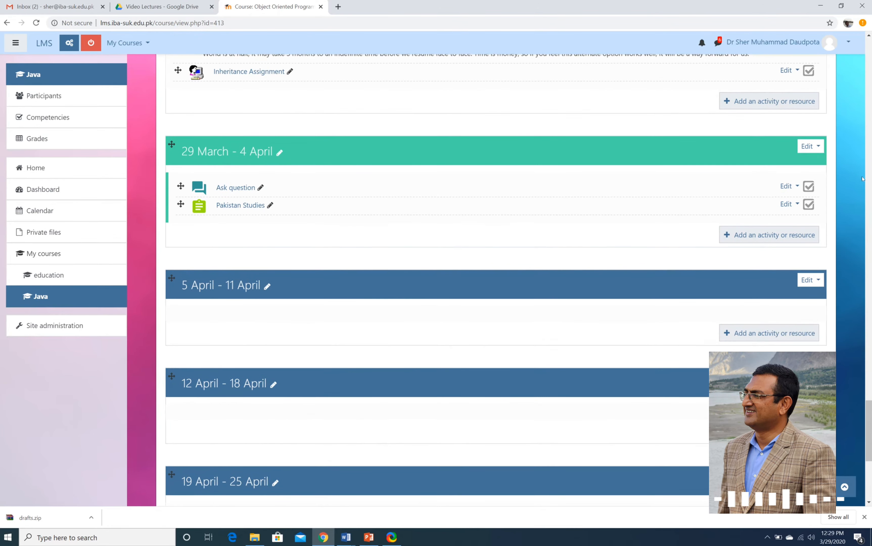
click(794, 204)
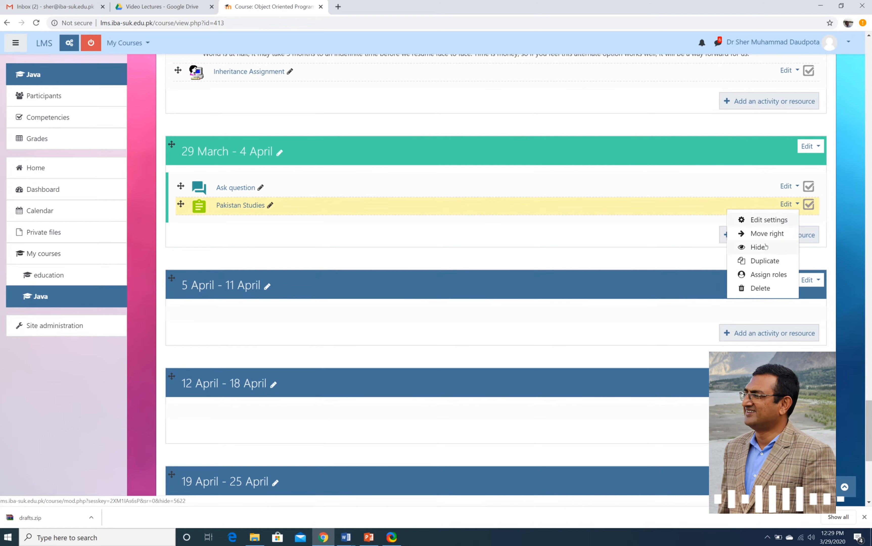
click(761, 289)
click(389, 322)
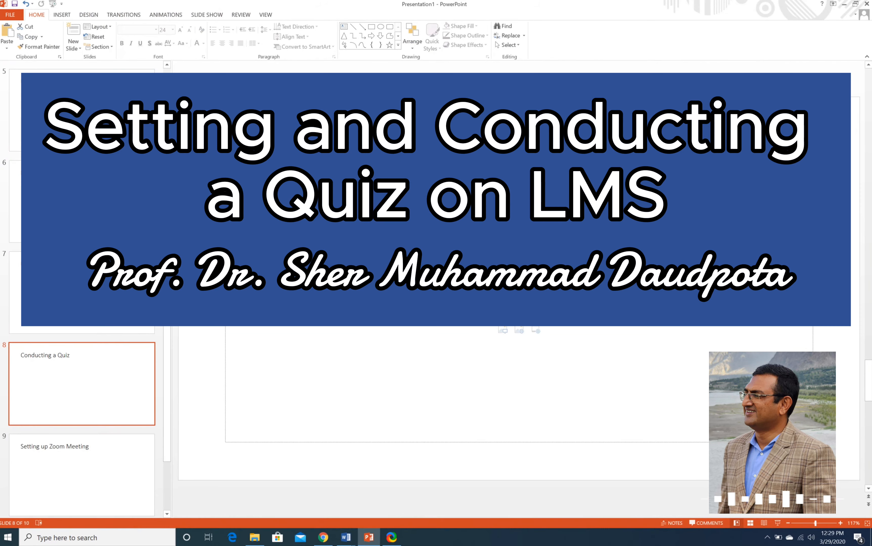
scroll(519, 288, down, 1)
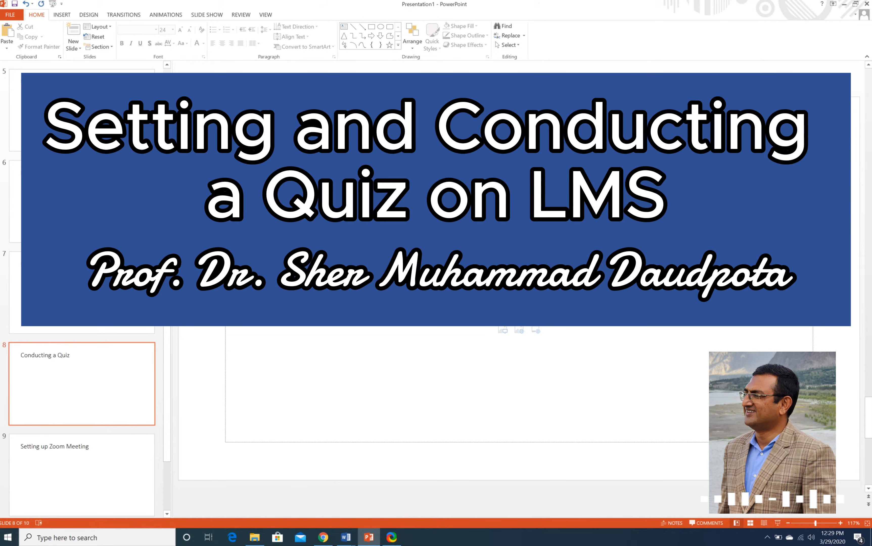
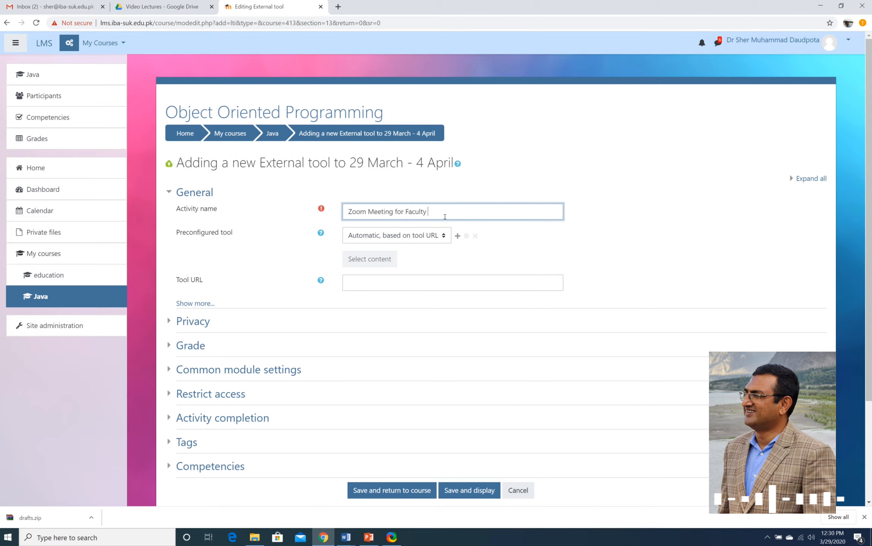
Complete the external tool's name as Zoom Meeting for Faculty Demo, set its preconfigured tool to Zoom Meeting, and save and display it.
text(Demo)
click(426, 235)
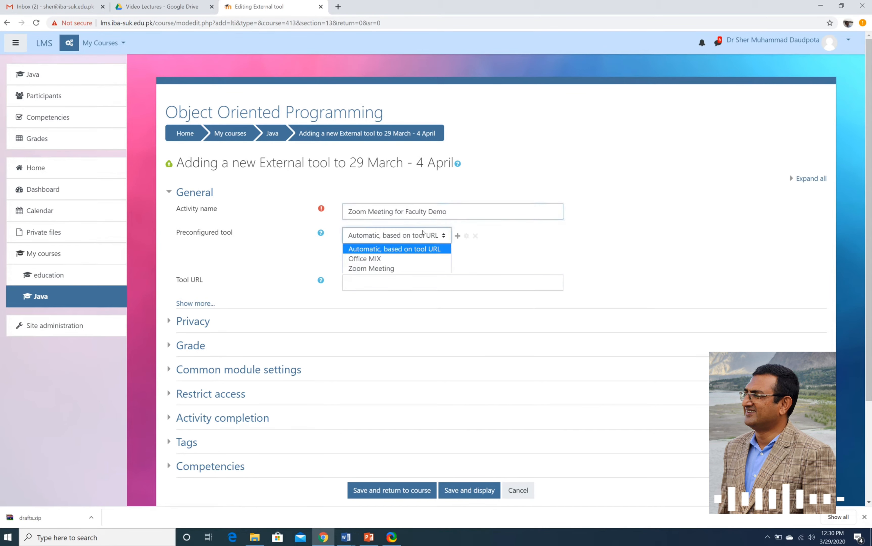
click(384, 268)
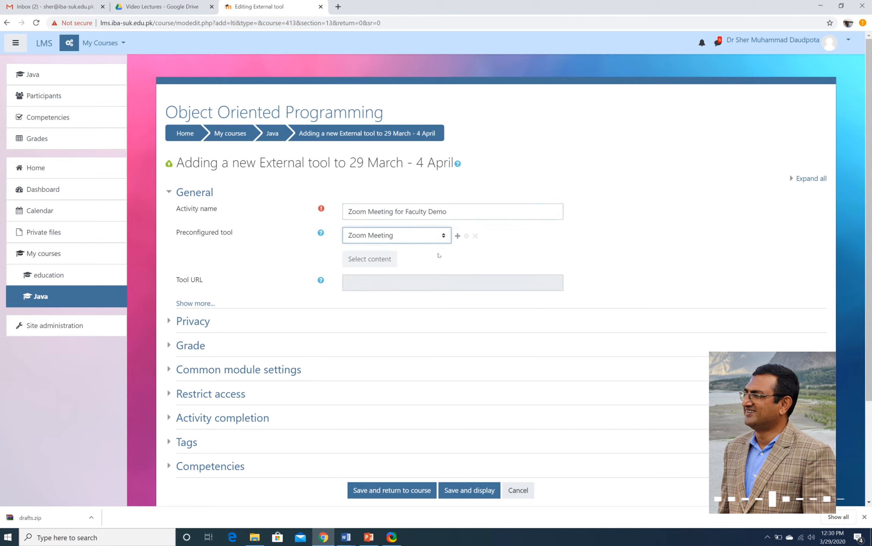
click(469, 489)
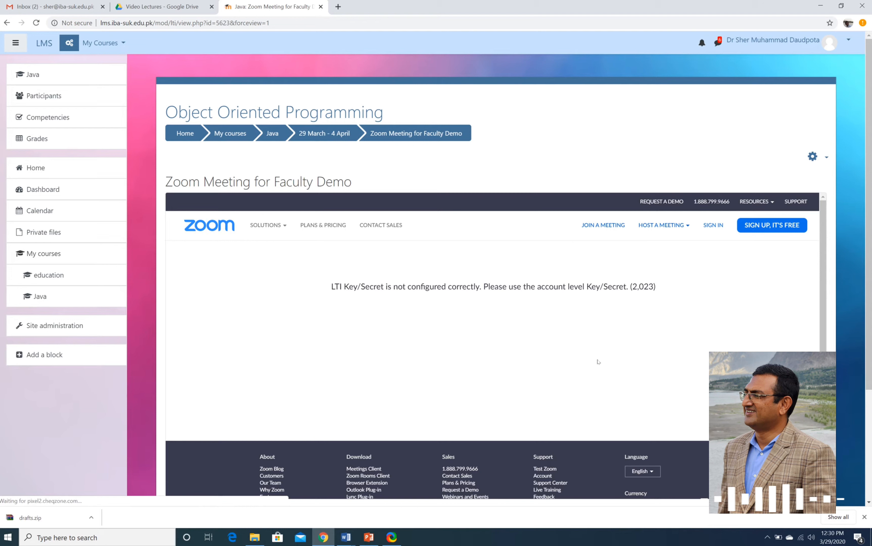
Open Zoom's sign-in from the page embedded in the Zoom Meeting for Faculty Demo activity.
click(710, 226)
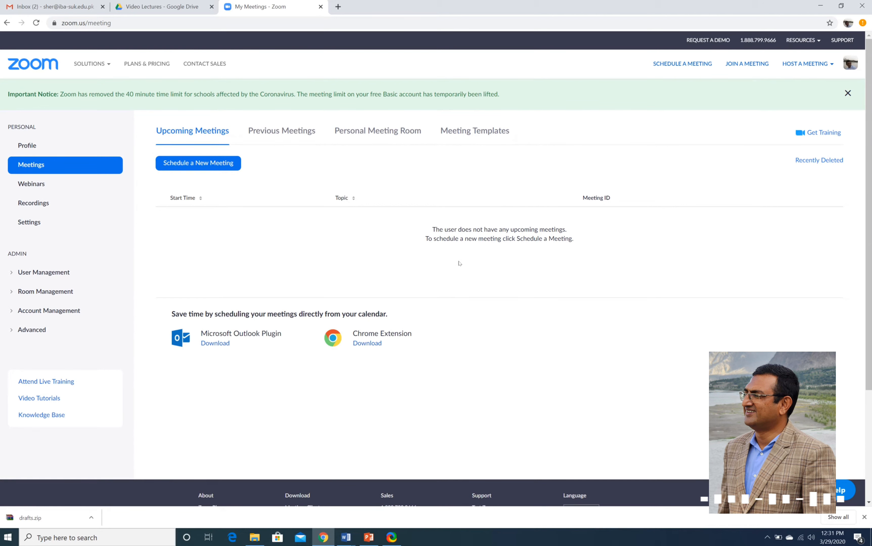
Start scheduling a new Zoom meeting with the topic Zoom Meeting on Faculty Demo and a duration of 2 hr.
click(197, 169)
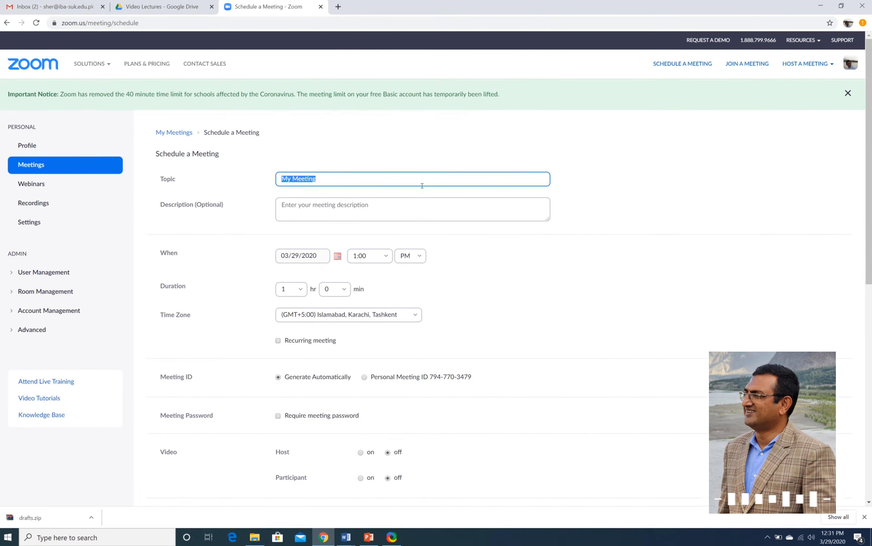
text(Zo)
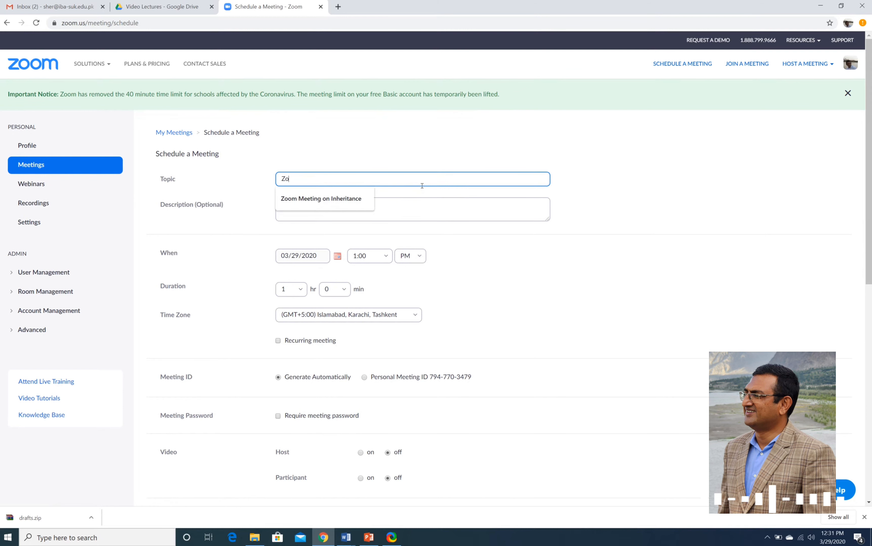
text(om Meeting on )
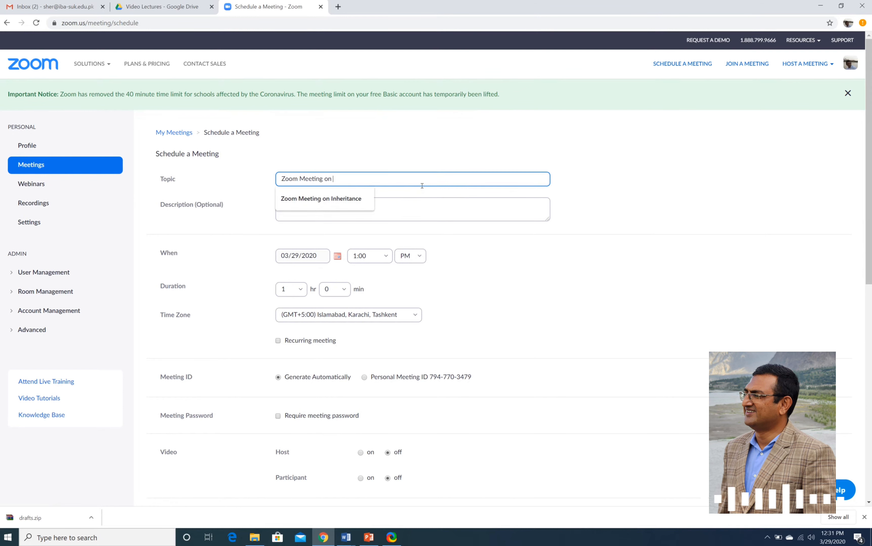
text(Faculty Demo)
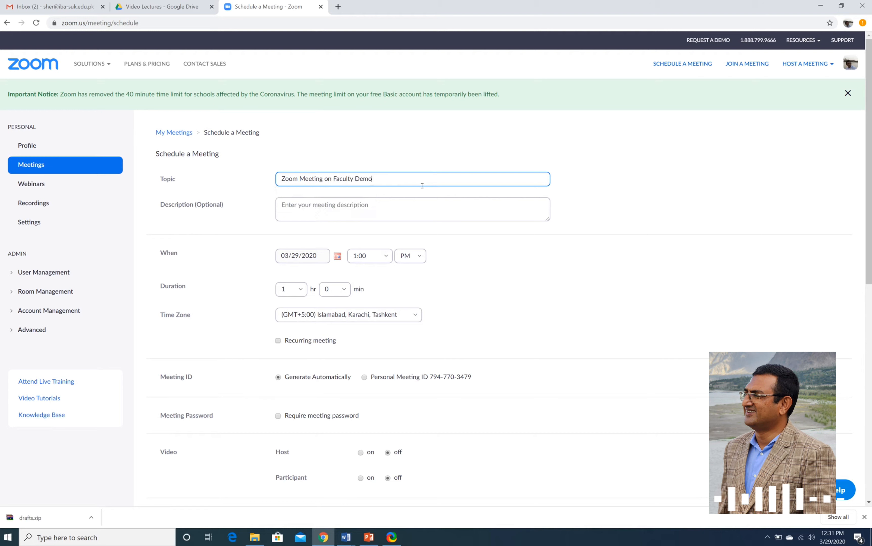
click(354, 212)
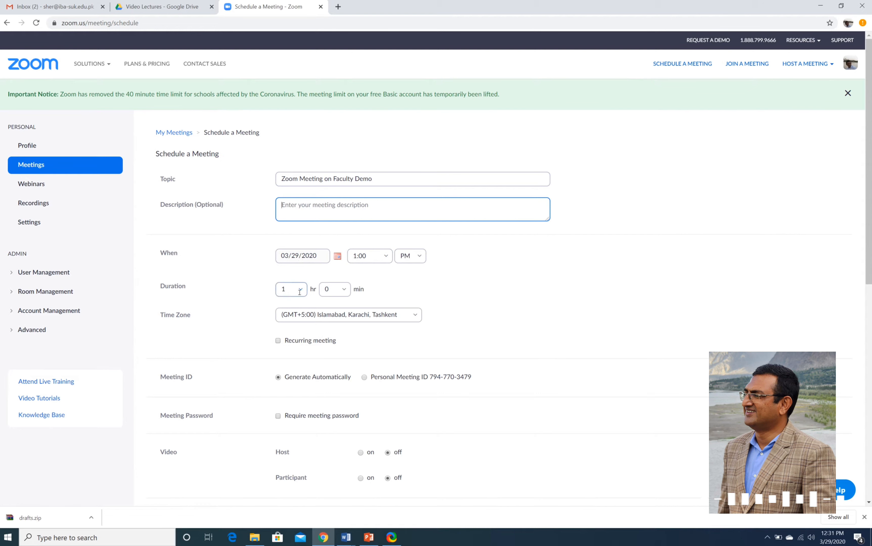
click(290, 289)
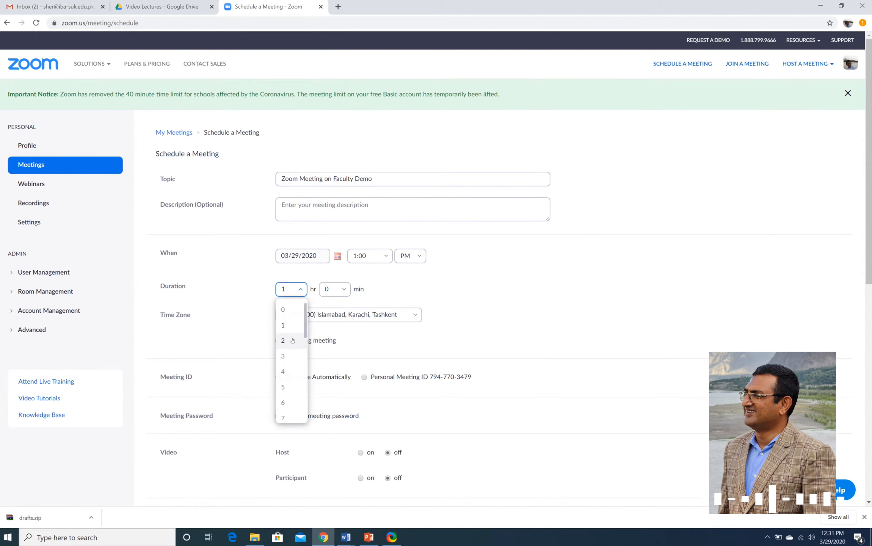
click(292, 340)
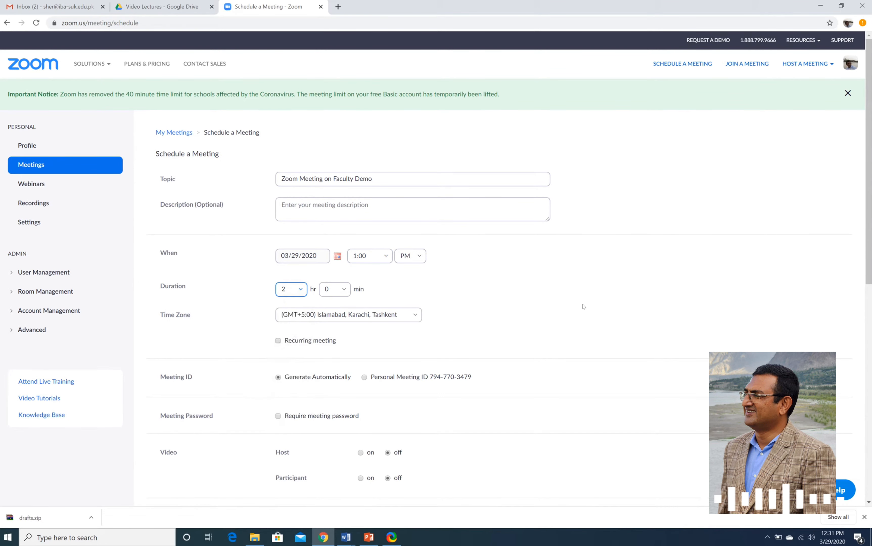
right_click(583, 304)
click(504, 310)
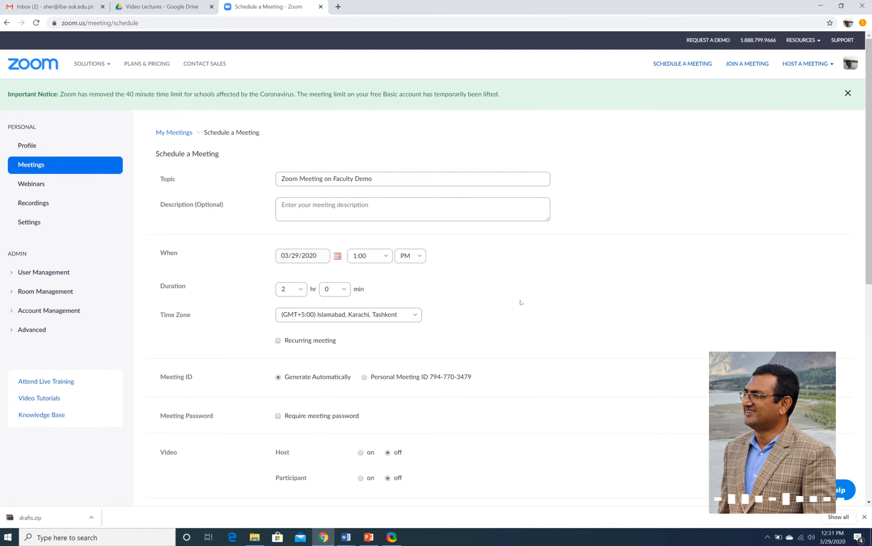
Turn on host and participant video, choose Computer Audio, and enable muting participants upon entry and automatic recording on the local computer.
scroll(521, 303, down, 1)
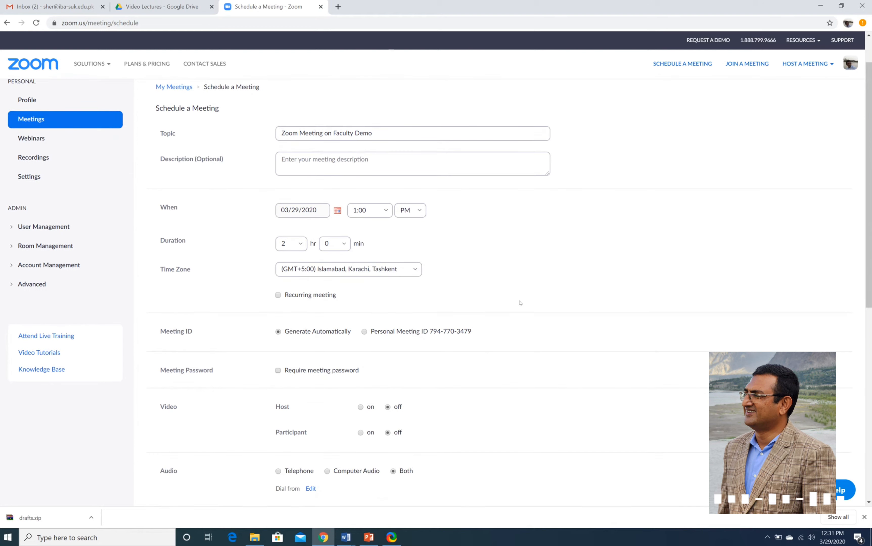
scroll(521, 303, down, 4)
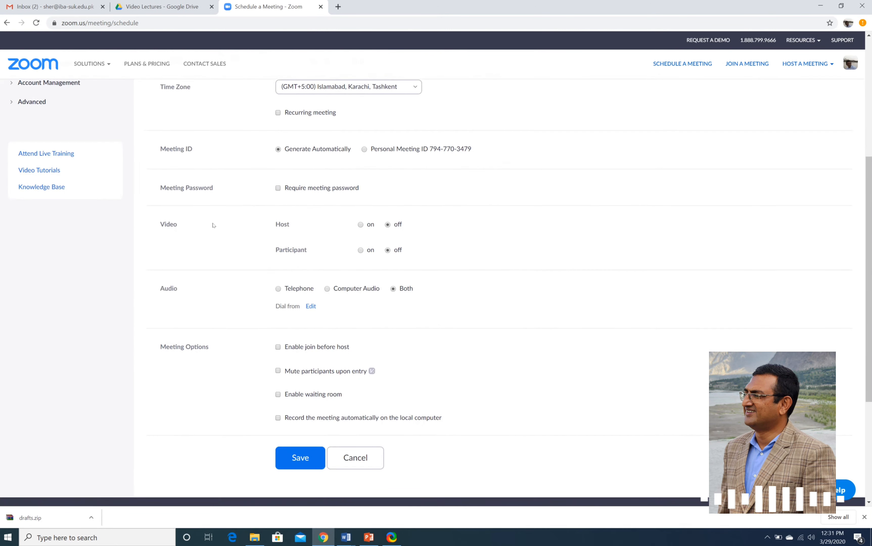
click(361, 225)
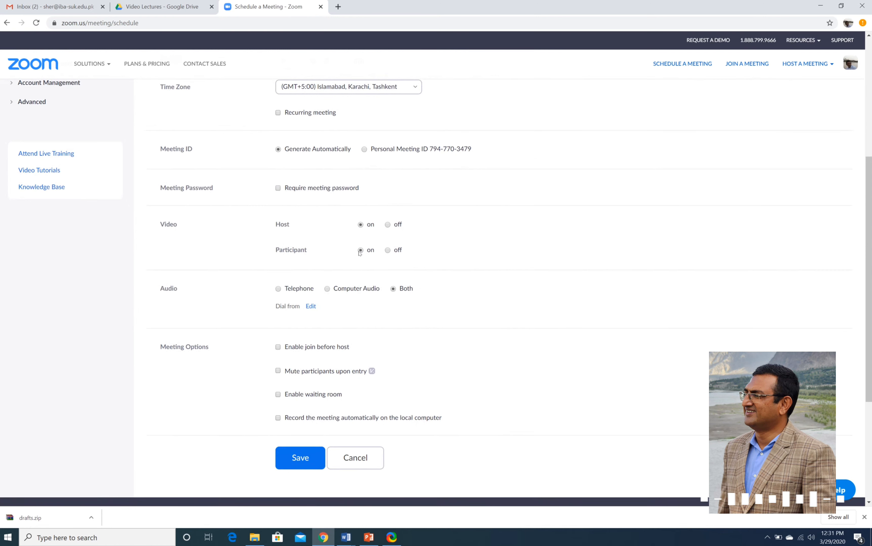
click(327, 289)
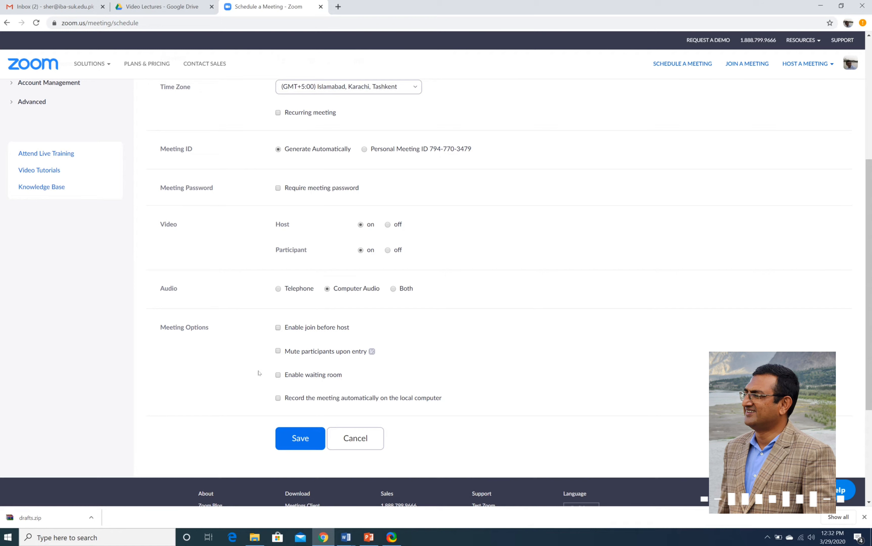
click(278, 399)
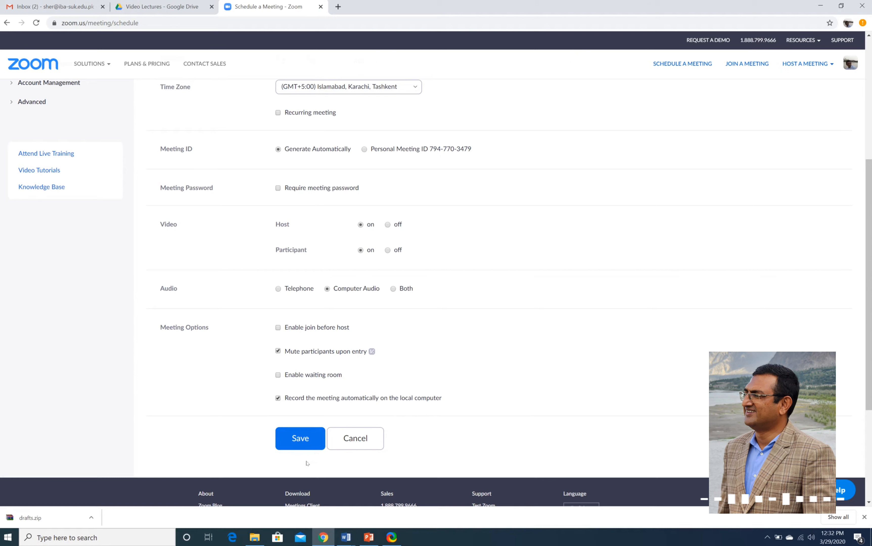
Save the scheduled meeting and highlight its meeting ID in the meeting details.
click(300, 435)
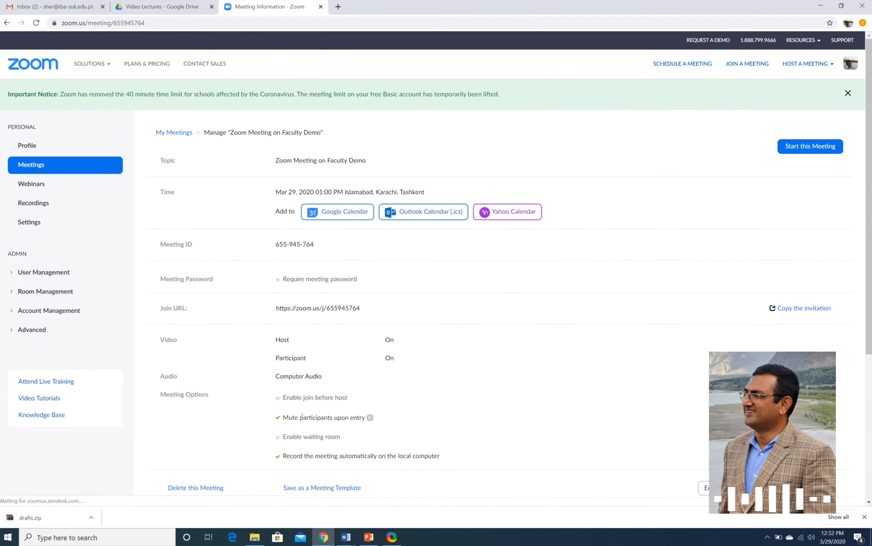
drag(324, 245, 267, 246)
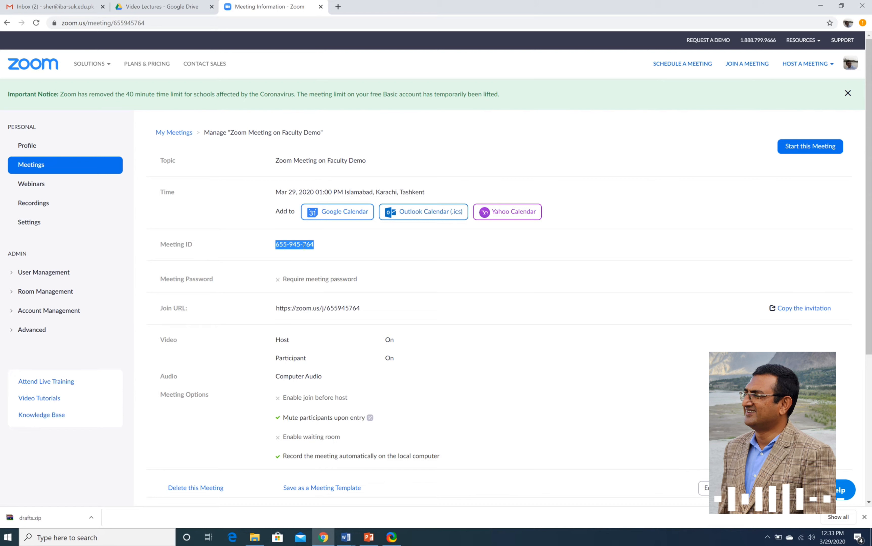
click(327, 247)
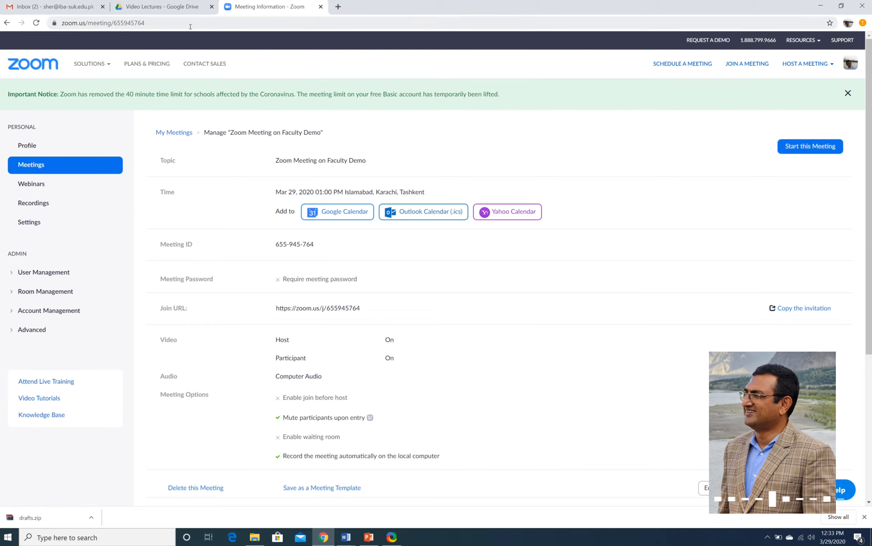
Return to the Java course in the LMS and delete Zoom Meeting for Faculty Demo from the 29 March - 4 April section.
click(3, 24)
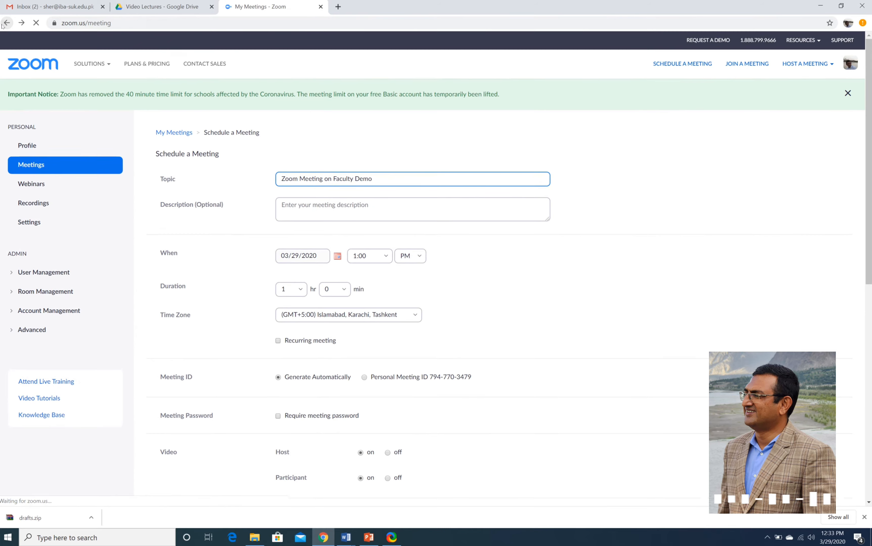
click(3, 25)
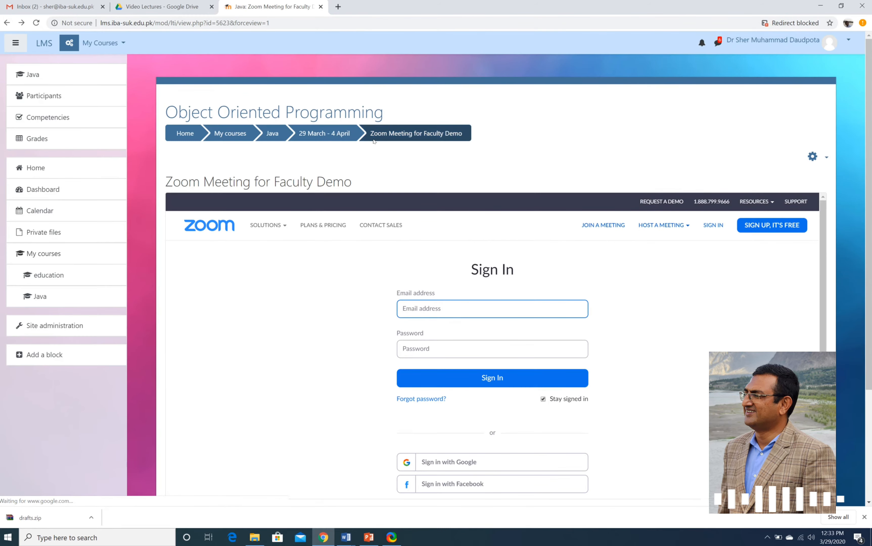
scroll(468, 162, up, 4)
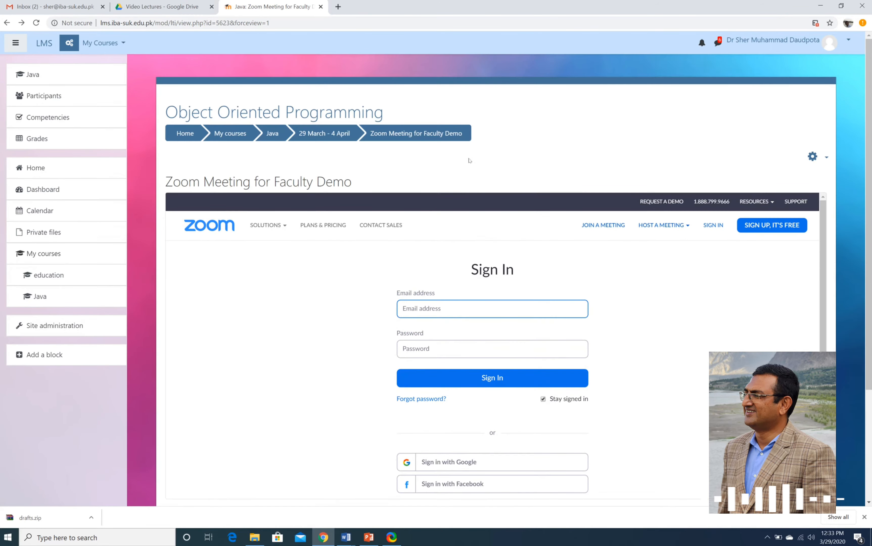
click(269, 137)
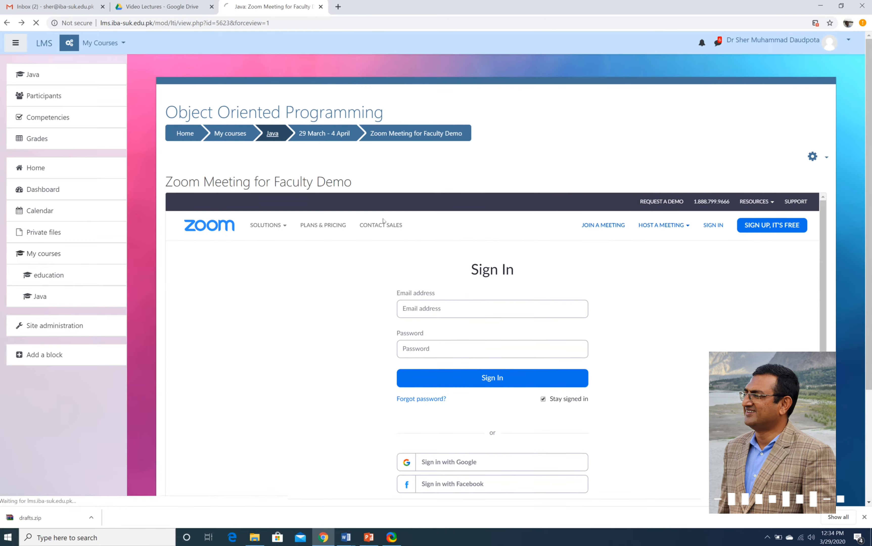
scroll(467, 310, down, 20)
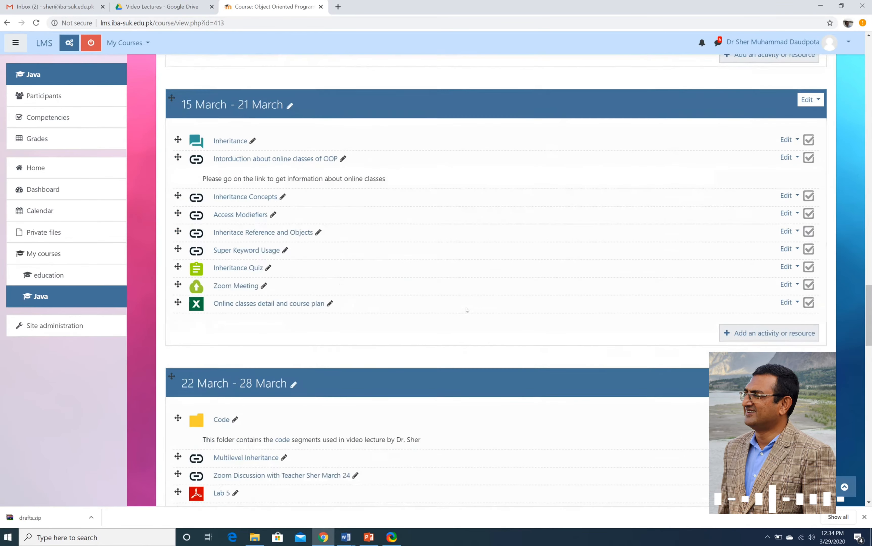
scroll(467, 310, up, 6)
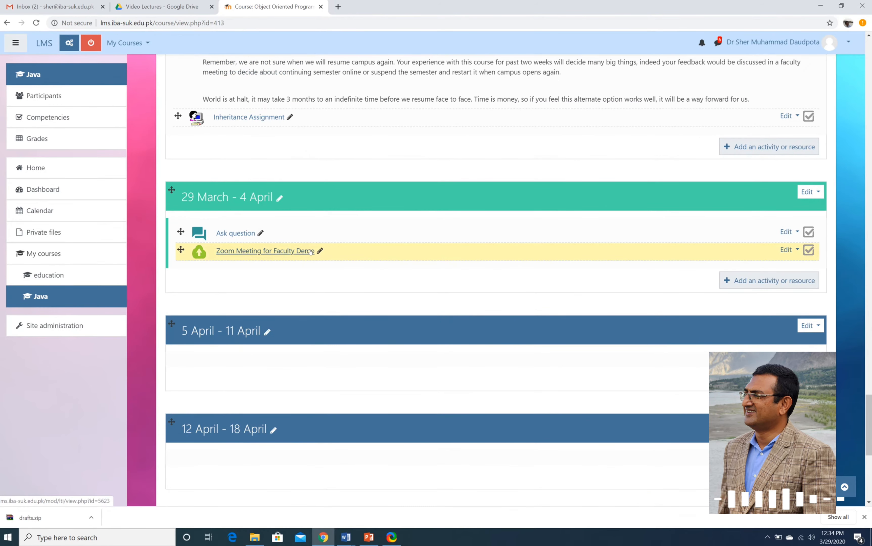
click(790, 249)
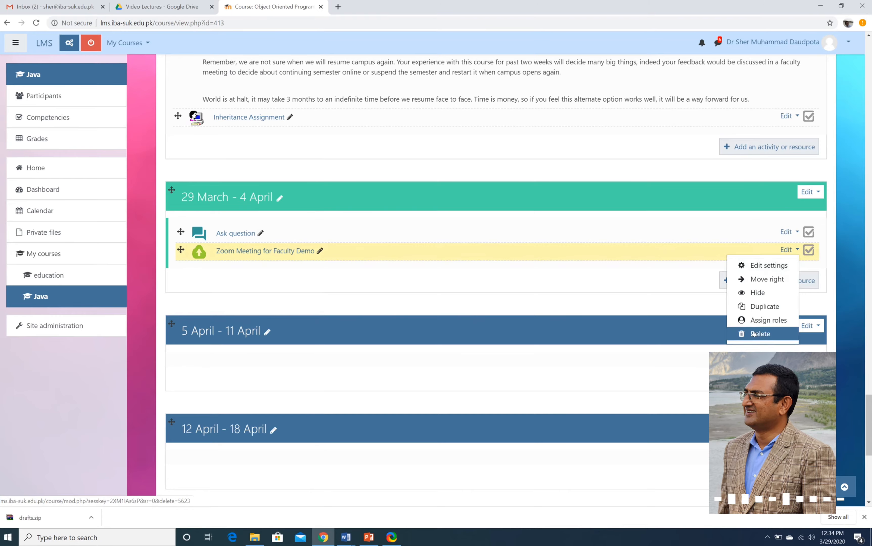
click(761, 333)
click(380, 327)
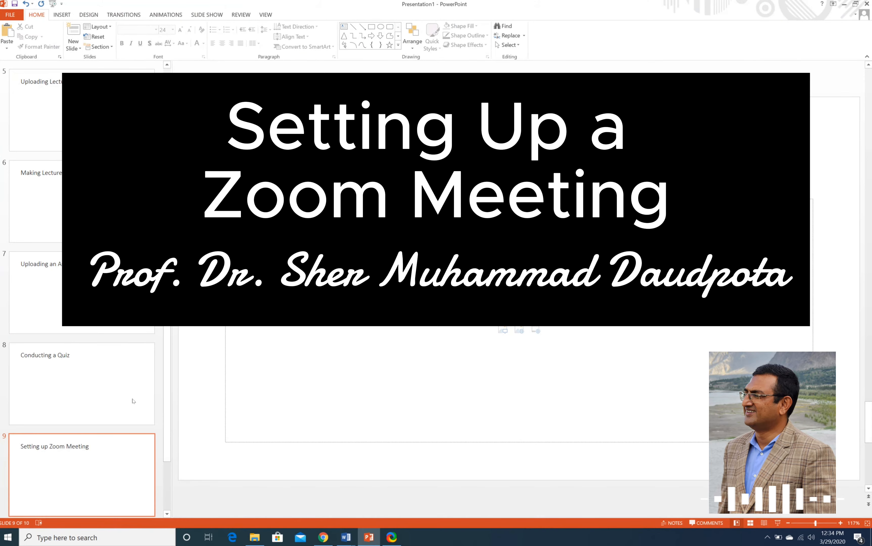
Show the Conducting Feedback Session slide in PowerPoint and switch back to the Java course in Chrome.
key(Down)
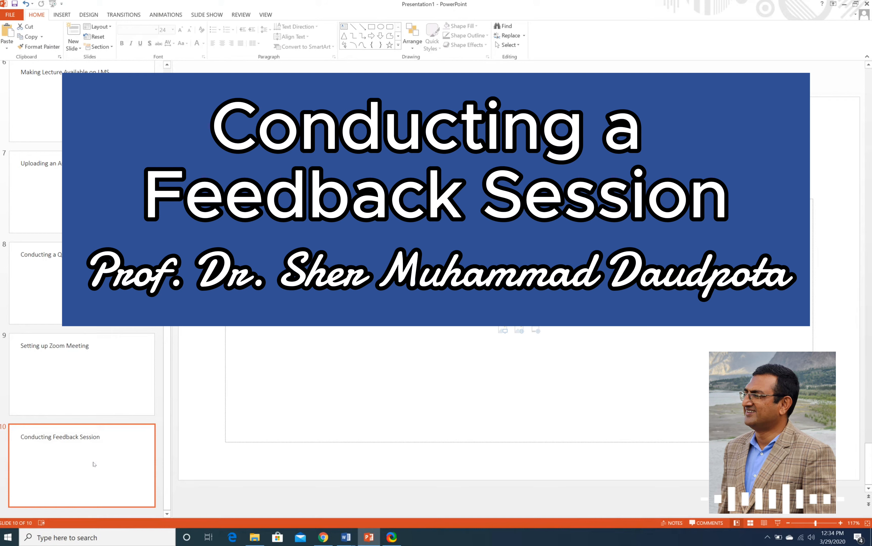
key(alt+Tab)
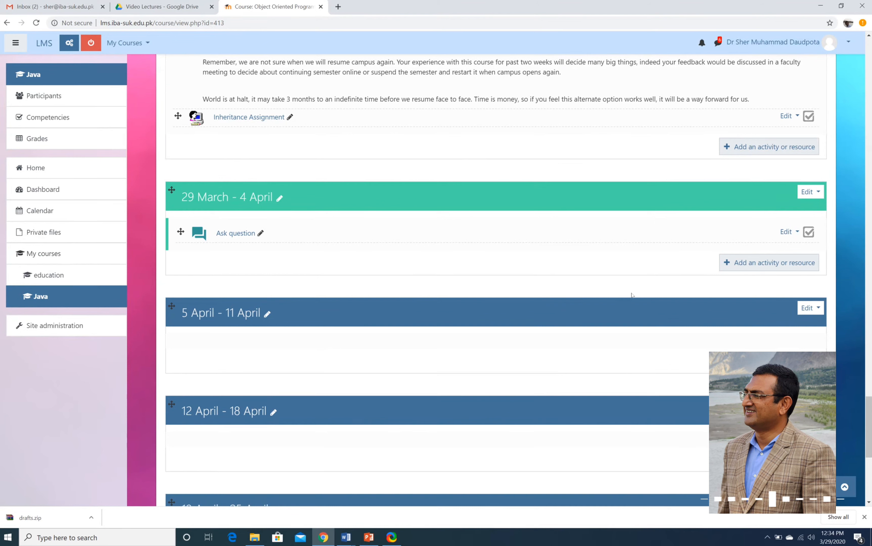
Add a Feedback activity to the course's 29 March - 4 April section.
click(760, 264)
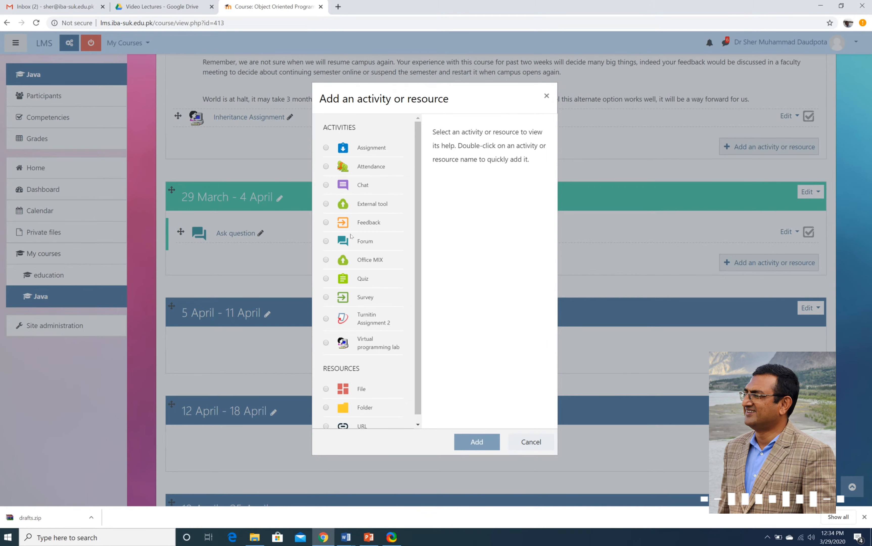
click(326, 222)
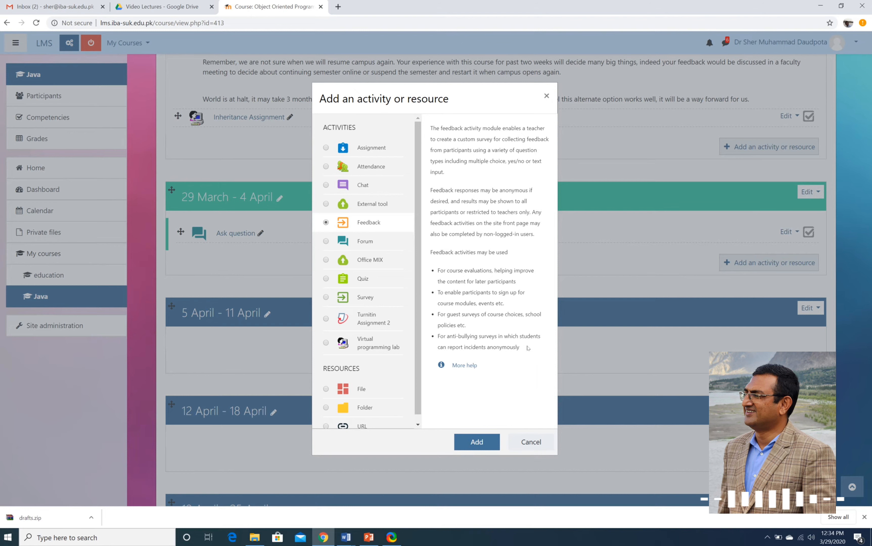
click(475, 442)
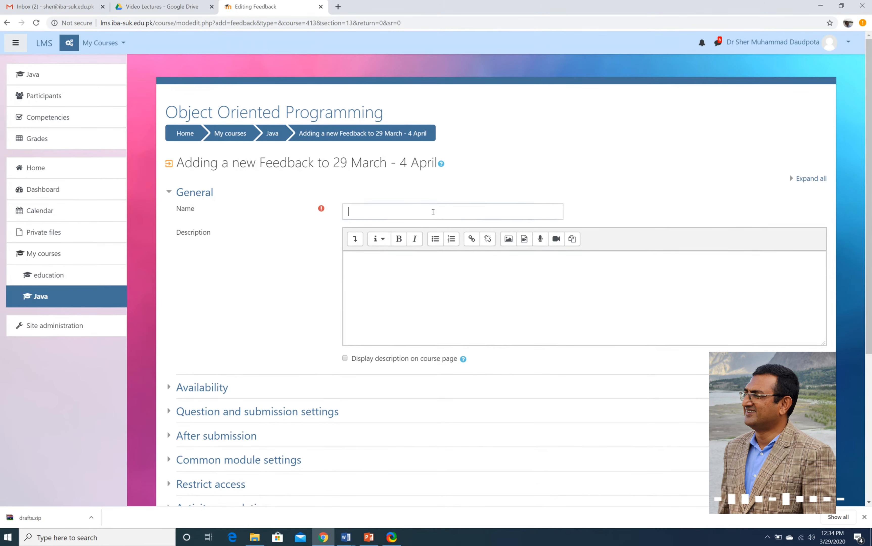
Name the new feedback activity Test for Faculty.
click(433, 212)
text(Thsi is)
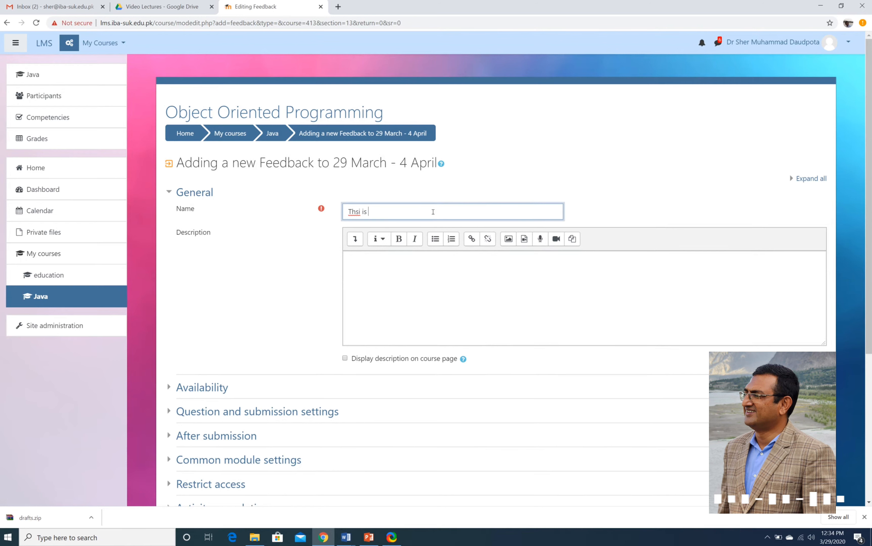
key(BackSpace)
key(BackSpace)
key(BackSpace)
key(BackSpace)
key(BackSpace)
key(BackSpace)
text(is )
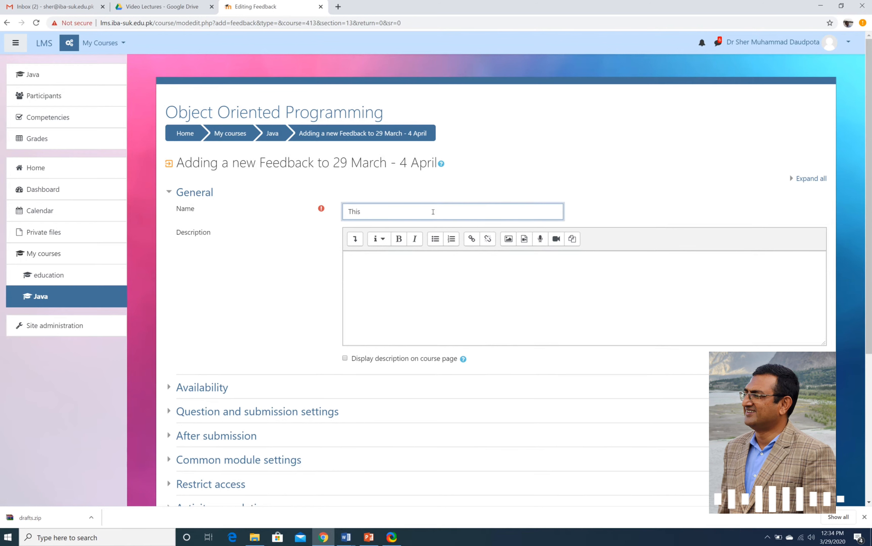
text(is about)
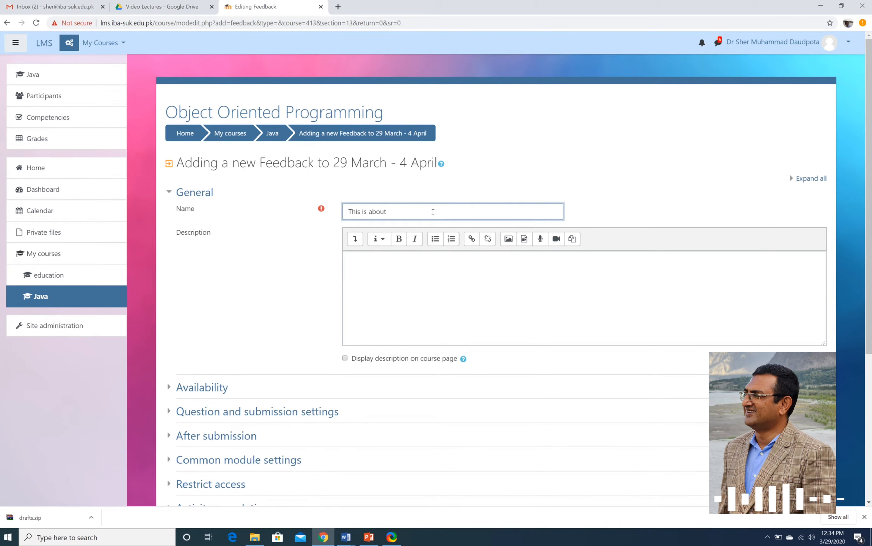
key(BackSpace)
key(BackSpace)
key(BackSpace)
key(BackSpace)
key(BackSpace)
key(BackSpace)
key(BackSpace)
key(BackSpace)
key(BackSpace)
key(BackSpace)
key(BackSpace)
key(BackSpace)
text(est )
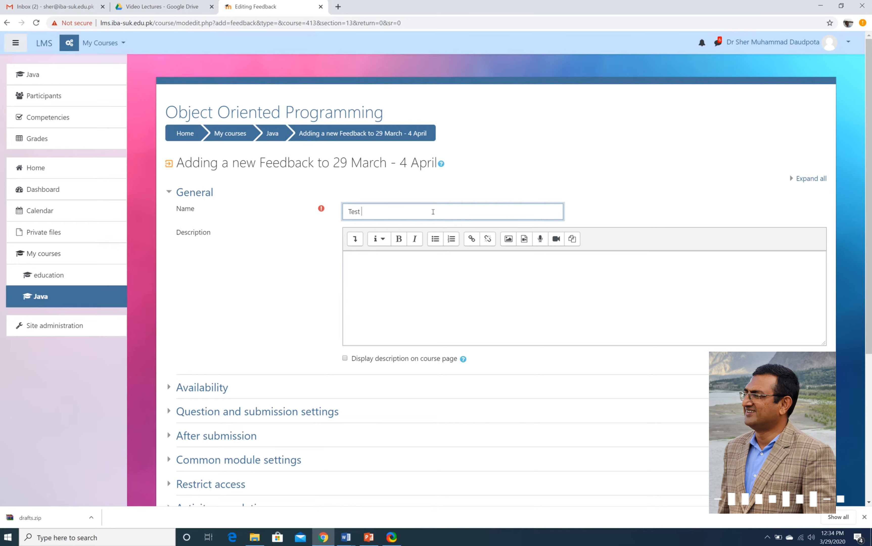
text(for Faculty)
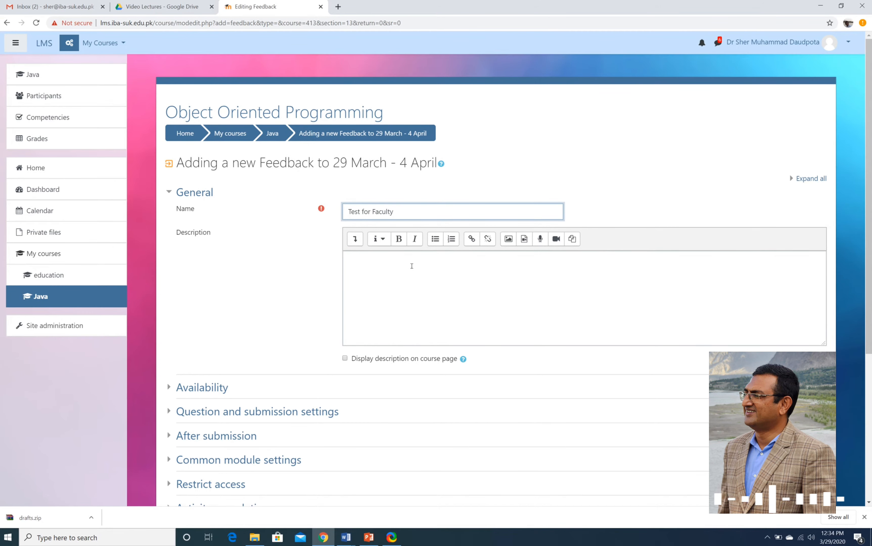
click(412, 265)
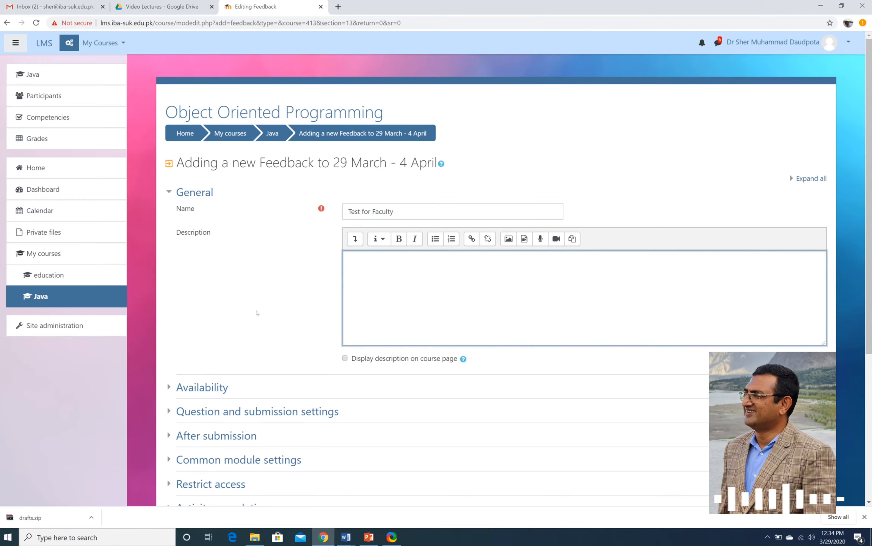
Enable both availability limits for the feedback, allowing answers from 29 March 2020 and setting the closing date to 30 March 2020.
scroll(257, 313, down, 5)
click(202, 203)
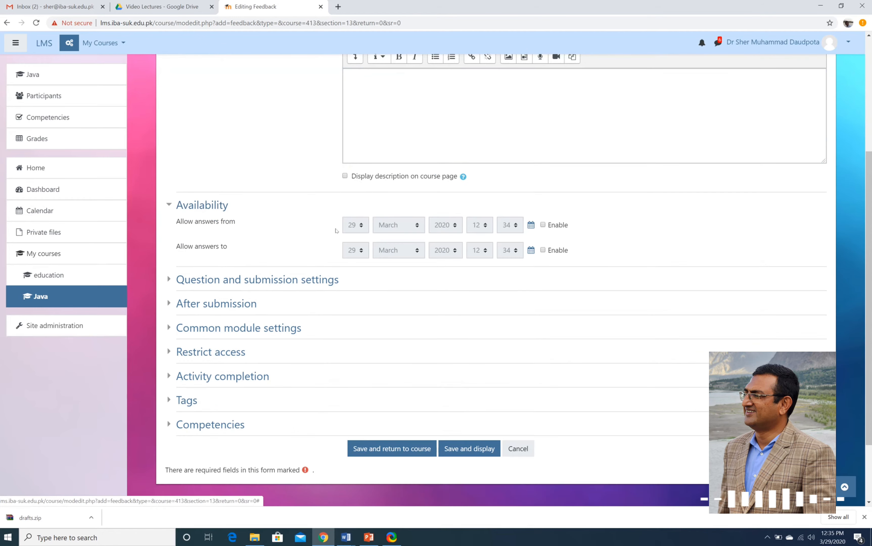
click(542, 226)
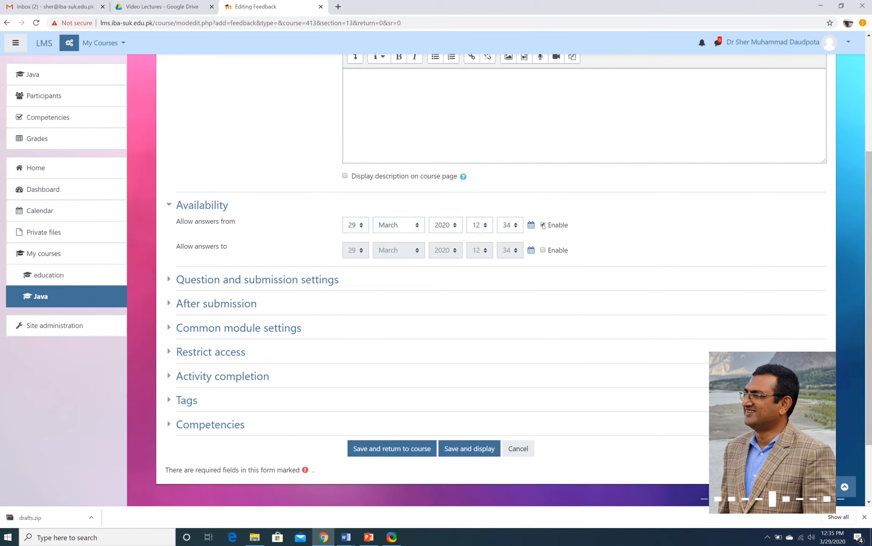
click(542, 249)
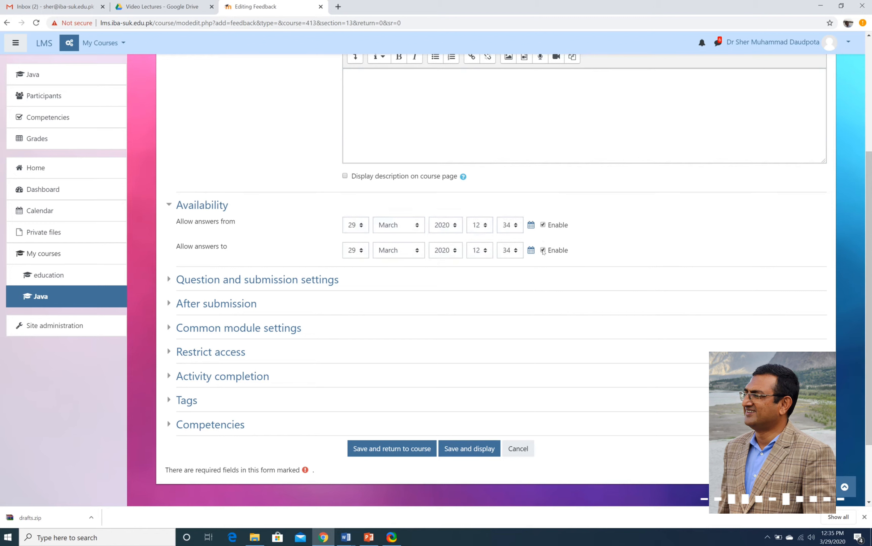
click(366, 254)
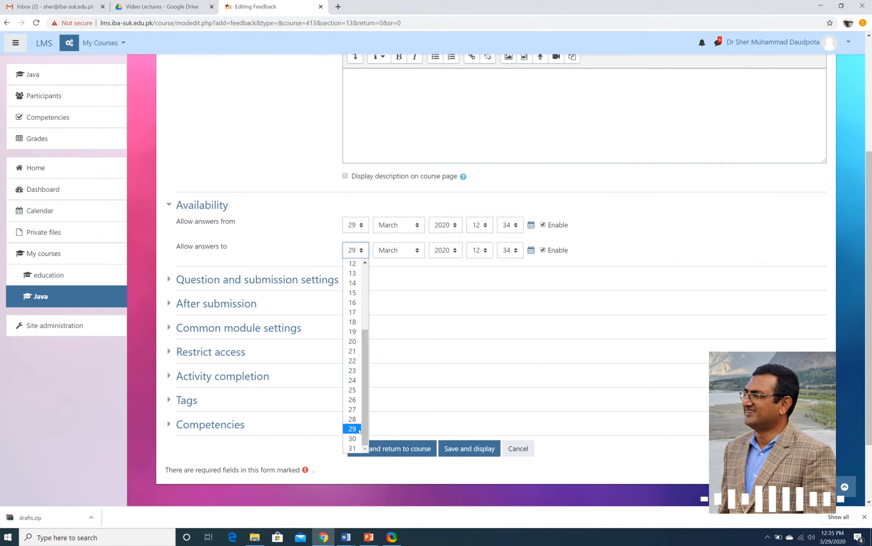
click(353, 439)
click(624, 236)
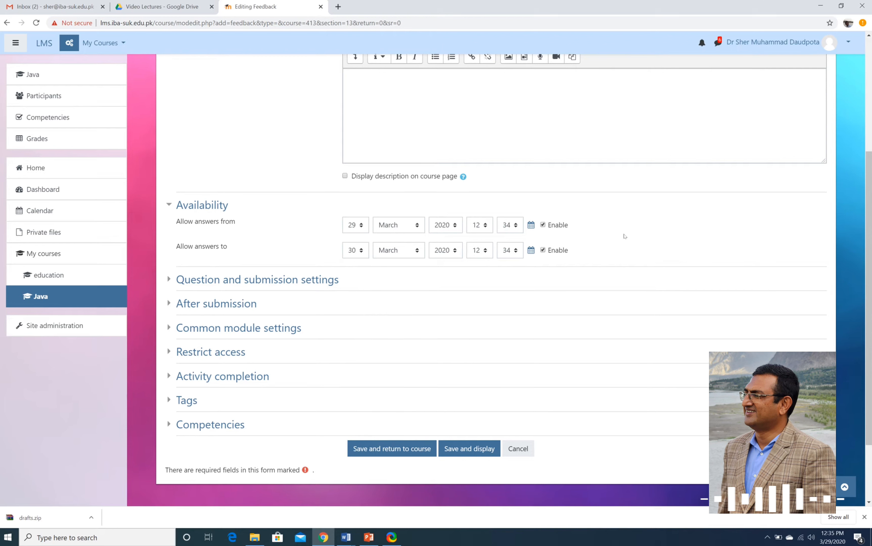
Review the question and submission settings and the after-submission settings, and save and display the feedback activity.
scroll(624, 236, down, 3)
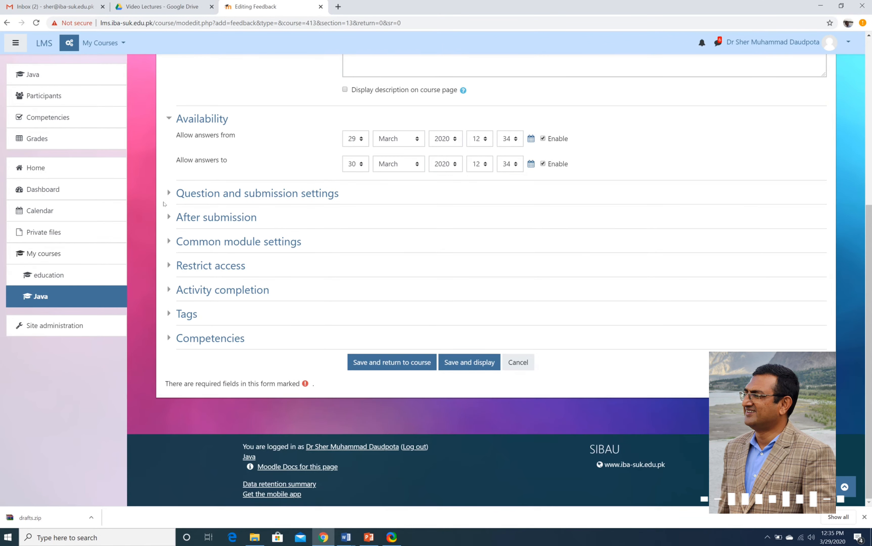
click(182, 194)
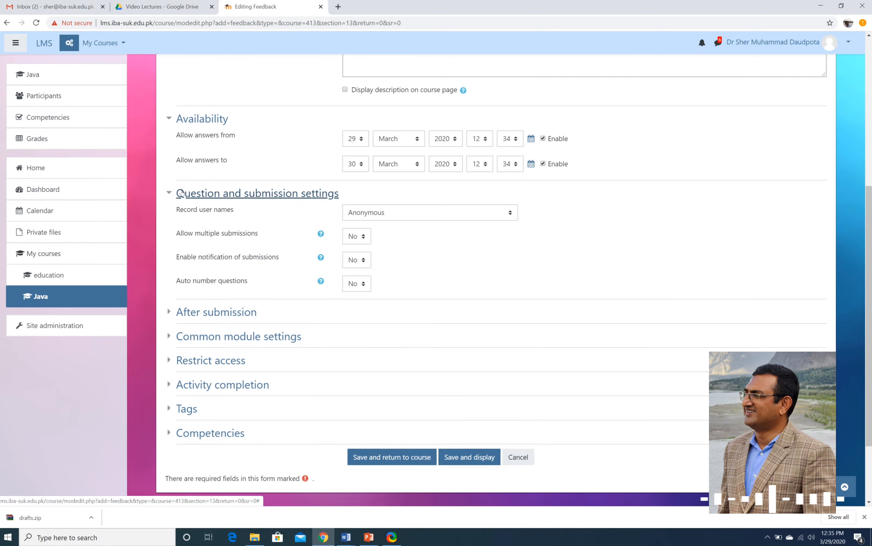
click(182, 194)
click(176, 218)
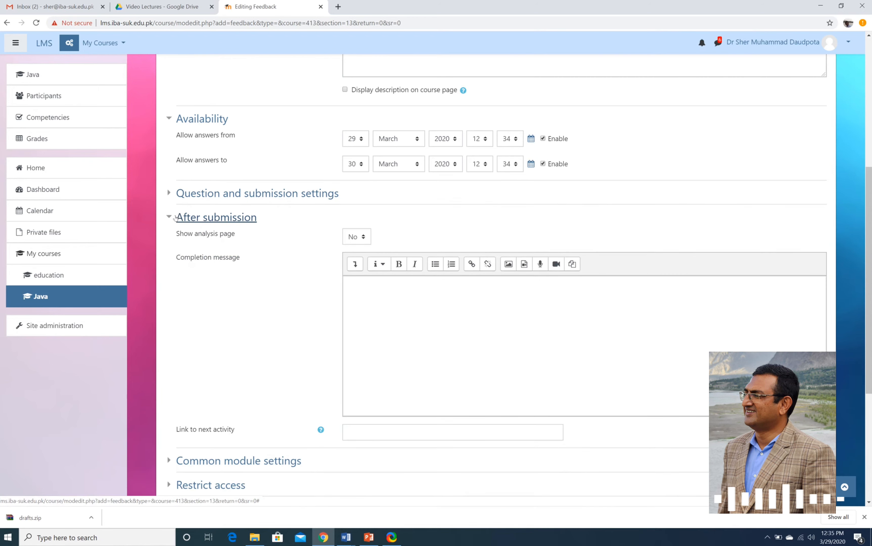
click(176, 217)
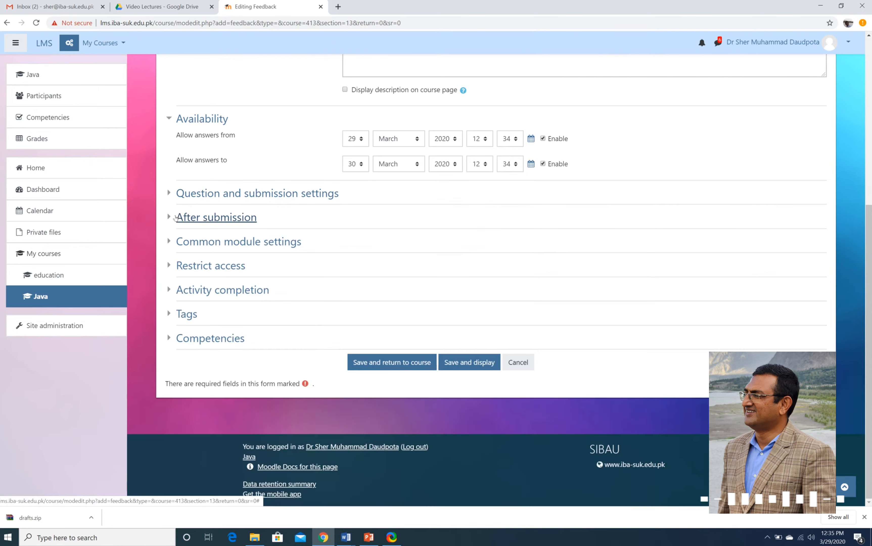
click(469, 365)
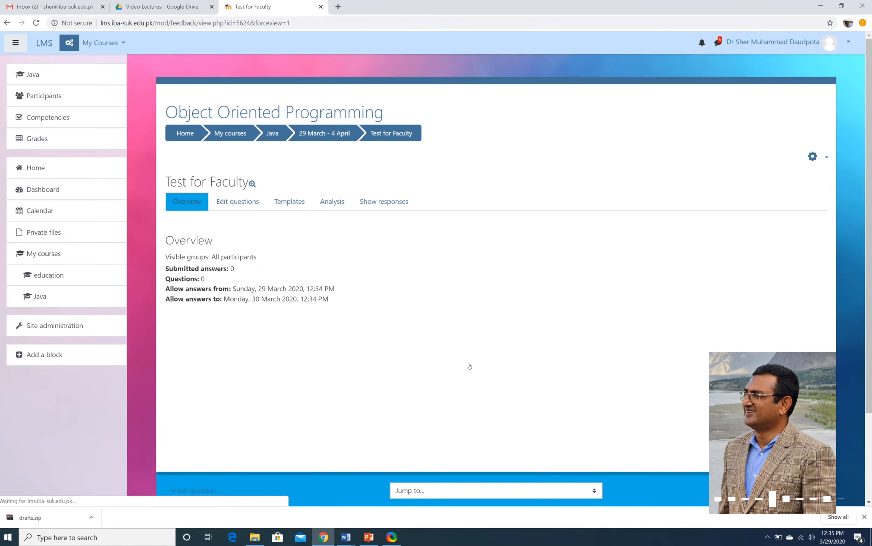
Start a required multiple choice question for the feedback, worded "How is your experience of attending online classes?".
click(238, 202)
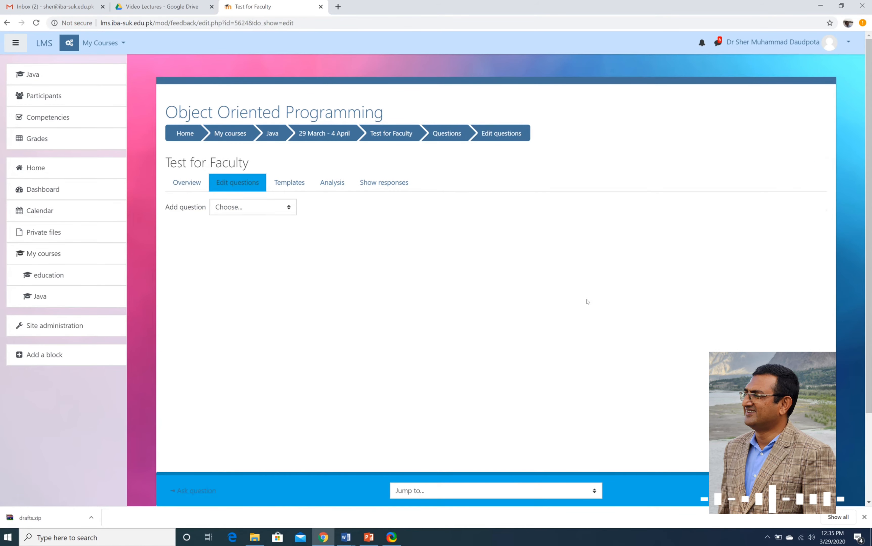
click(262, 208)
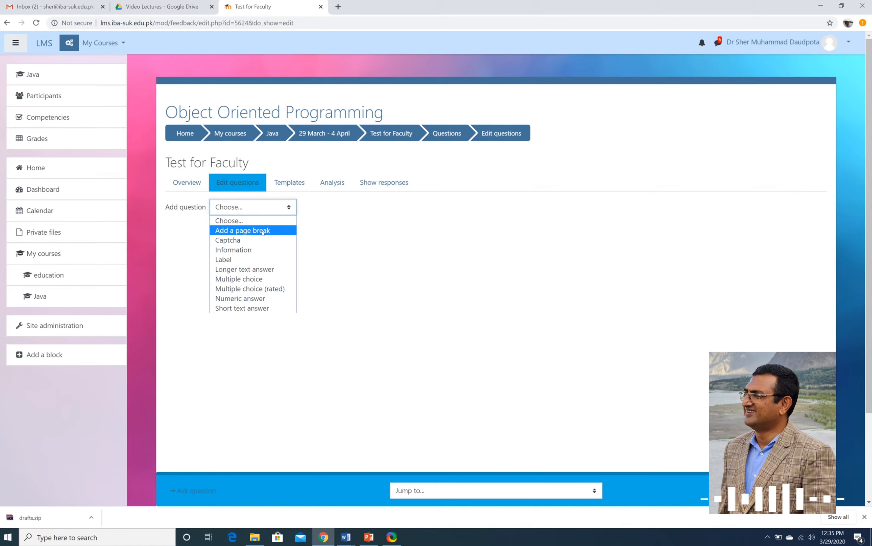
click(252, 281)
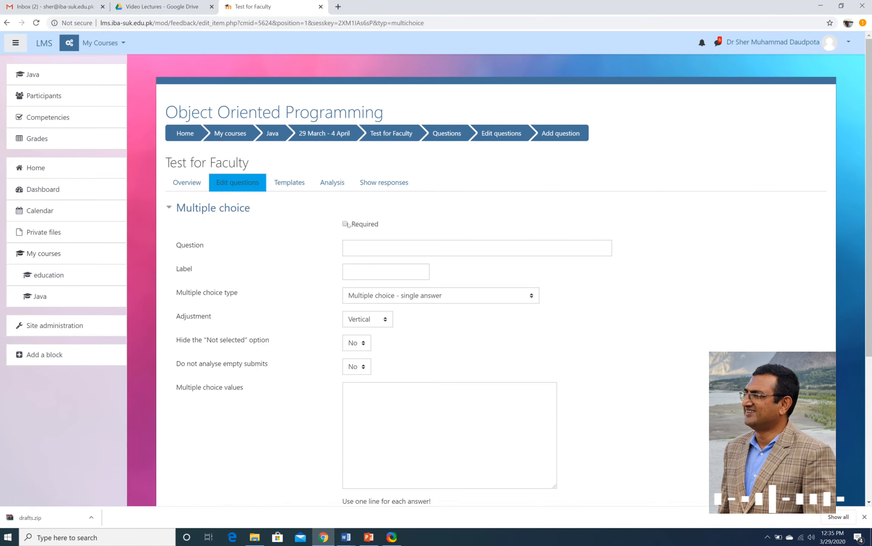
click(372, 248)
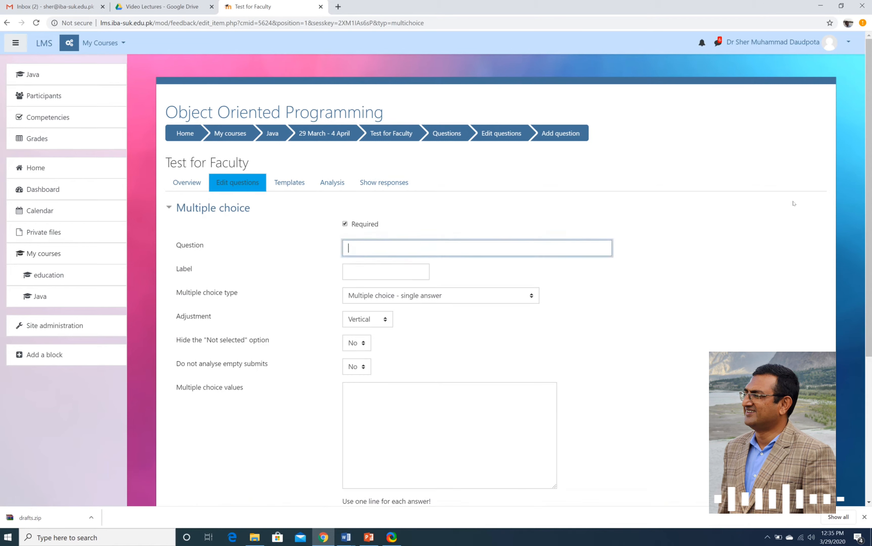
text(How is you)
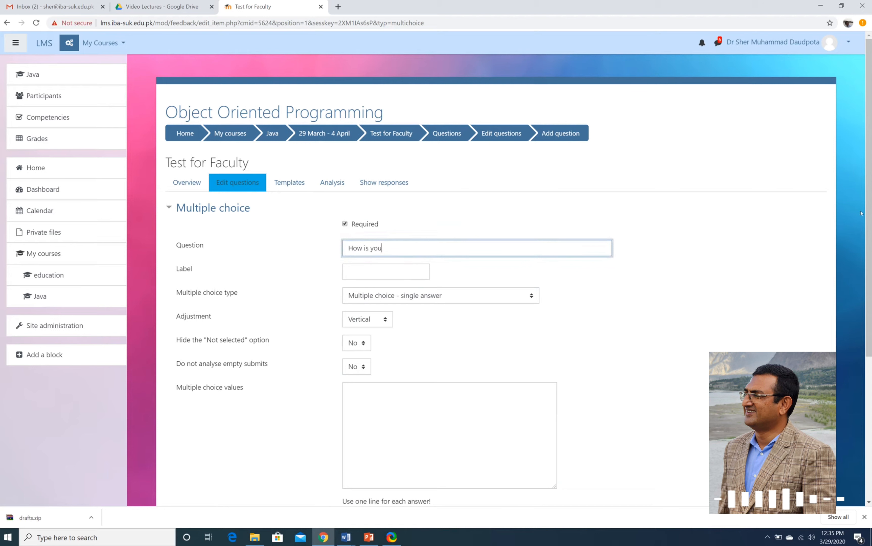
text(r experience of )
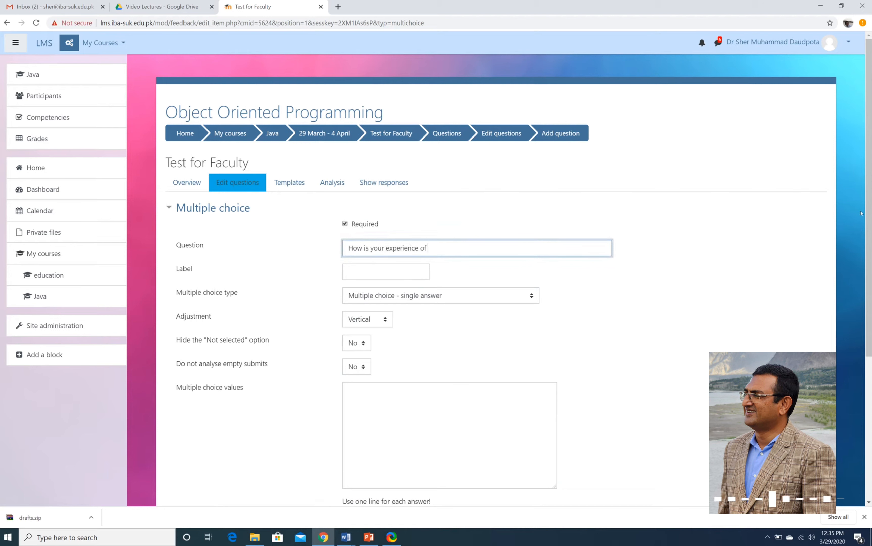
text(attending )
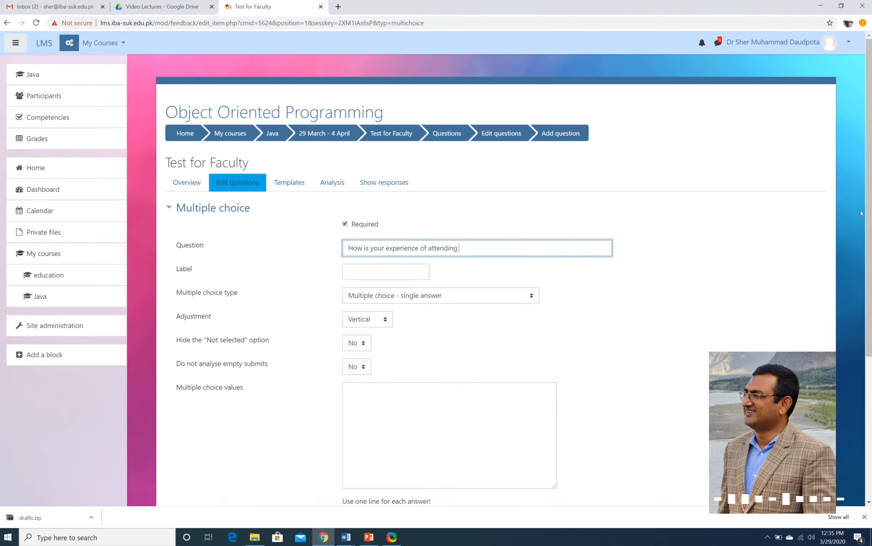
text(online classes)
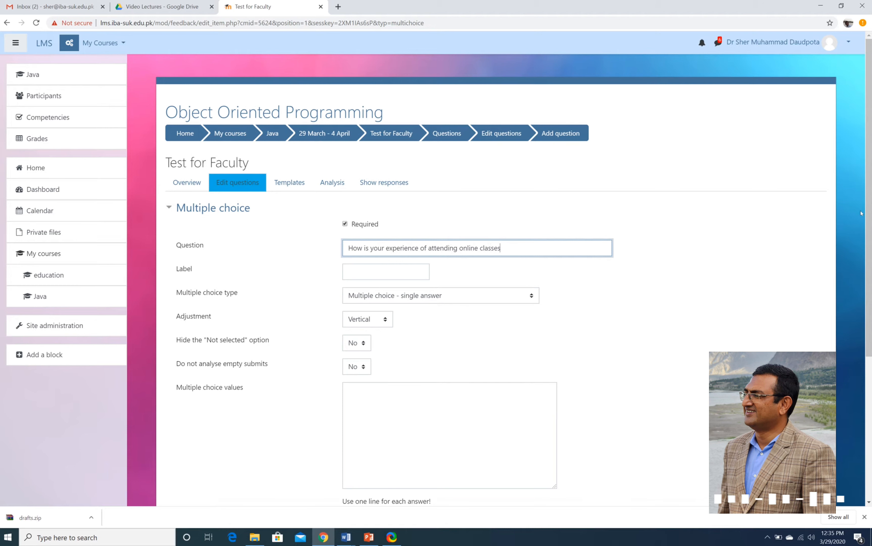
text(?)
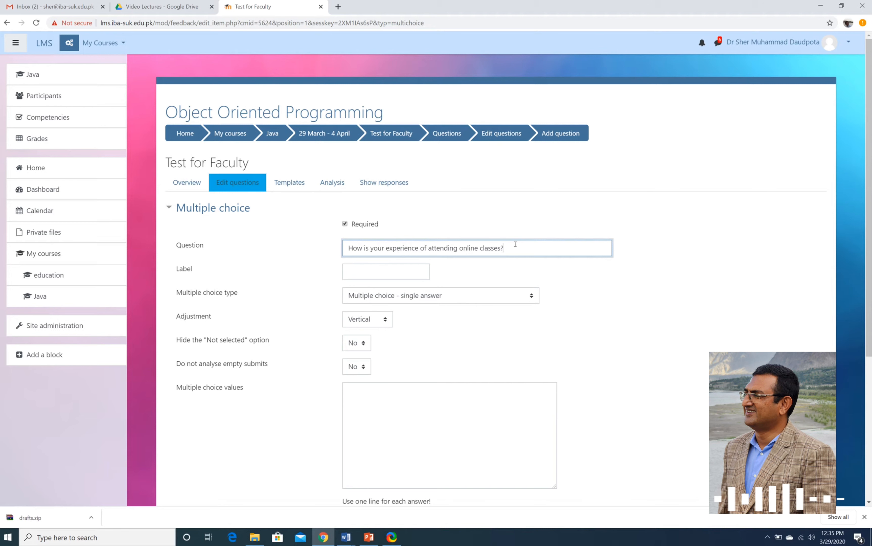
drag(515, 245, 258, 241)
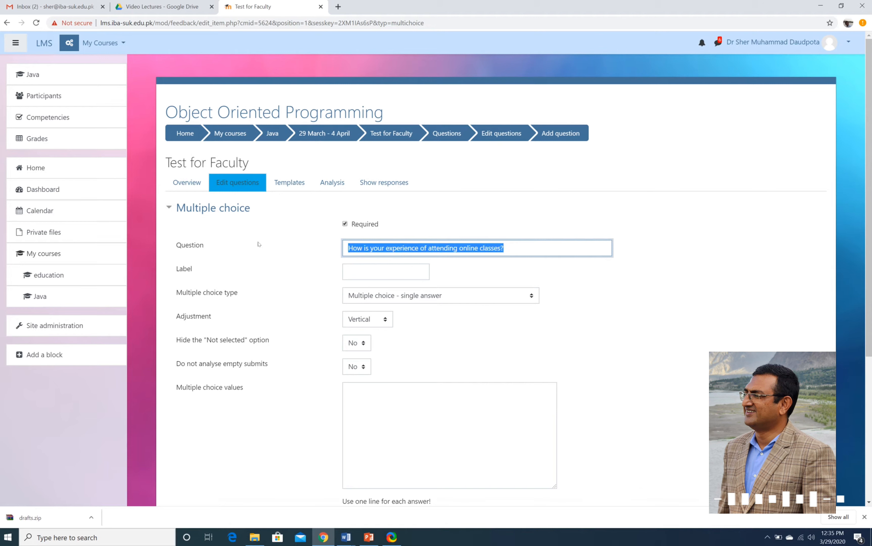
click(443, 337)
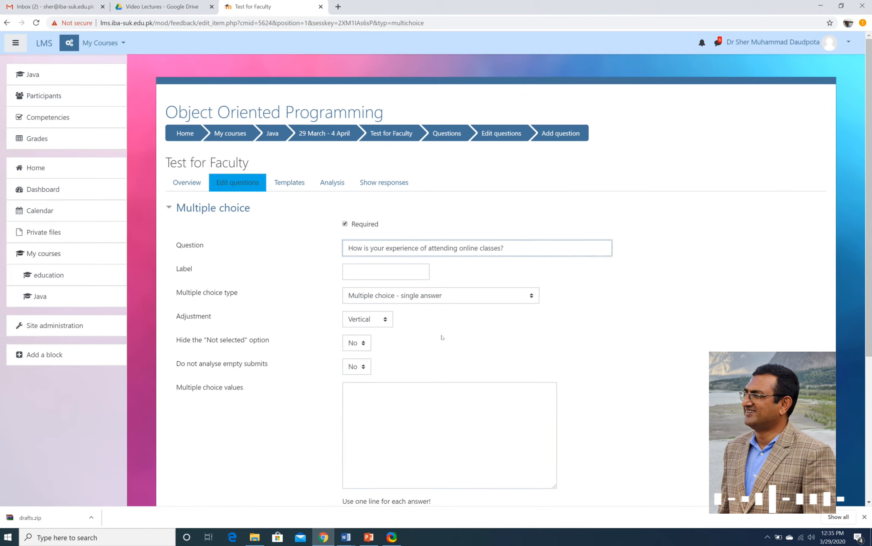
Enter Good, Bad, Poor and Excellent as the answer choices, one per line, and save the question.
scroll(210, 386, down, 3)
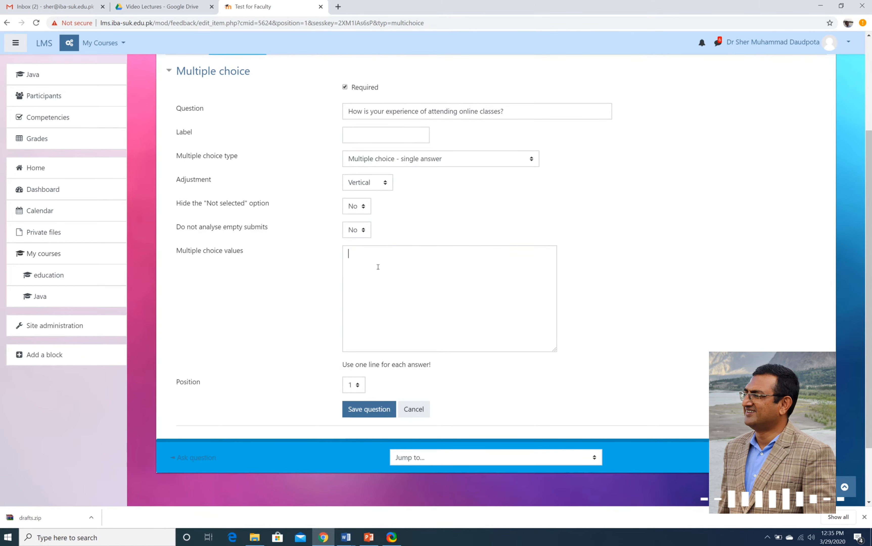
text(Good)
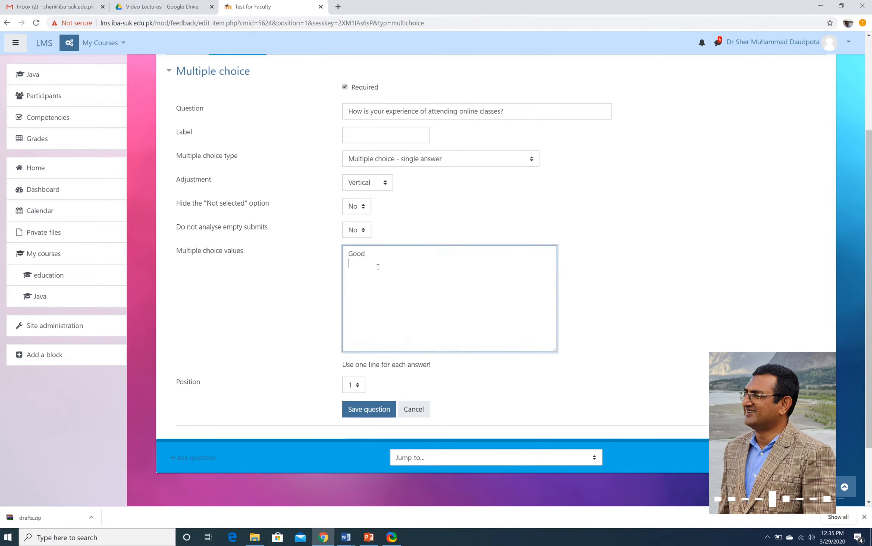
key(Return)
text(Bad)
key(Return)
text(Poor)
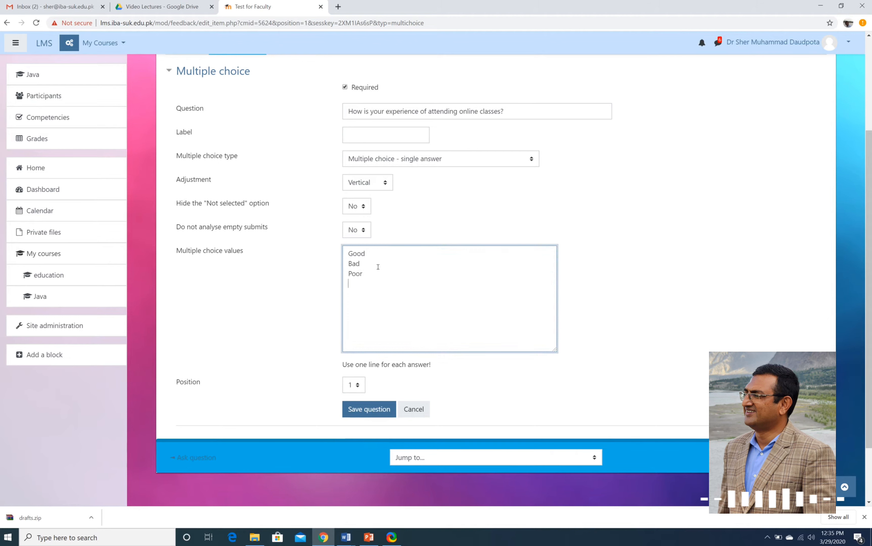
key(Return)
text(Excellent)
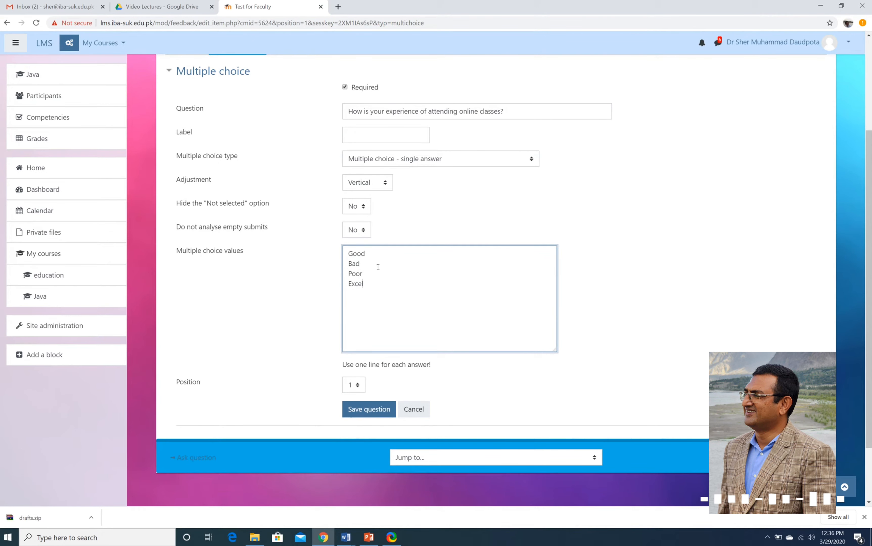
click(376, 416)
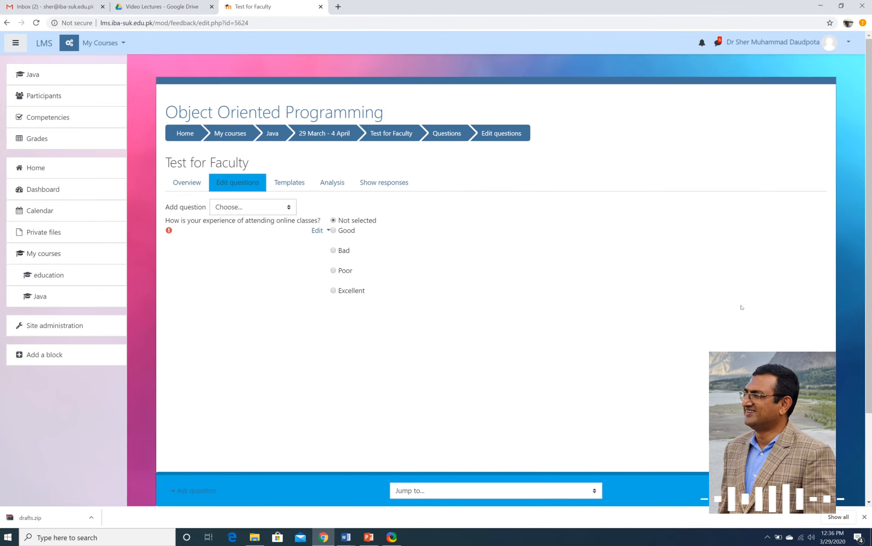
Edit the saved question, moving its wording into the label and setting the question text to 1, and save the changes.
click(318, 231)
click(284, 248)
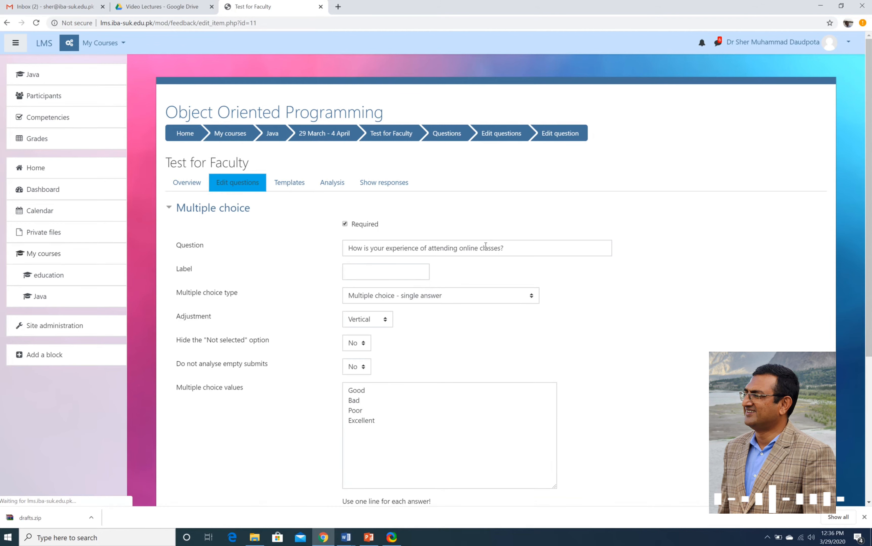
drag(506, 249, 262, 252)
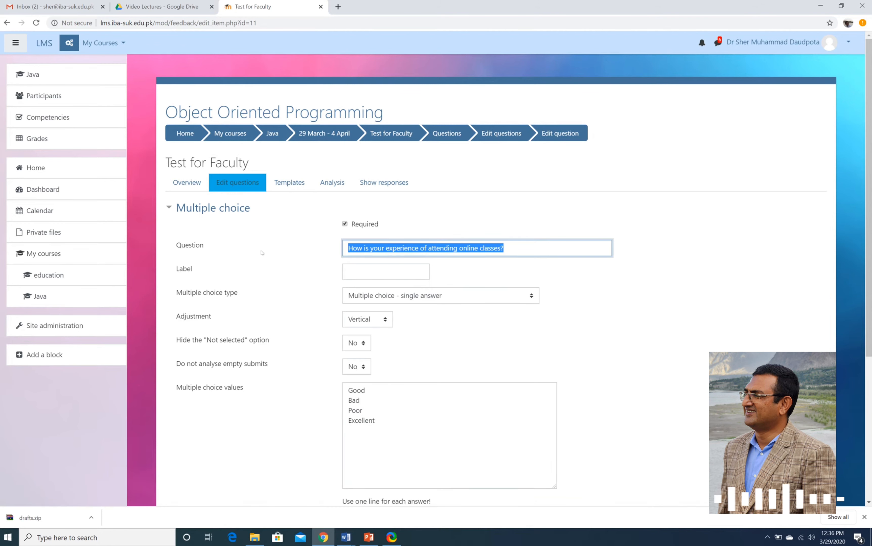
key(BackSpace)
click(351, 272)
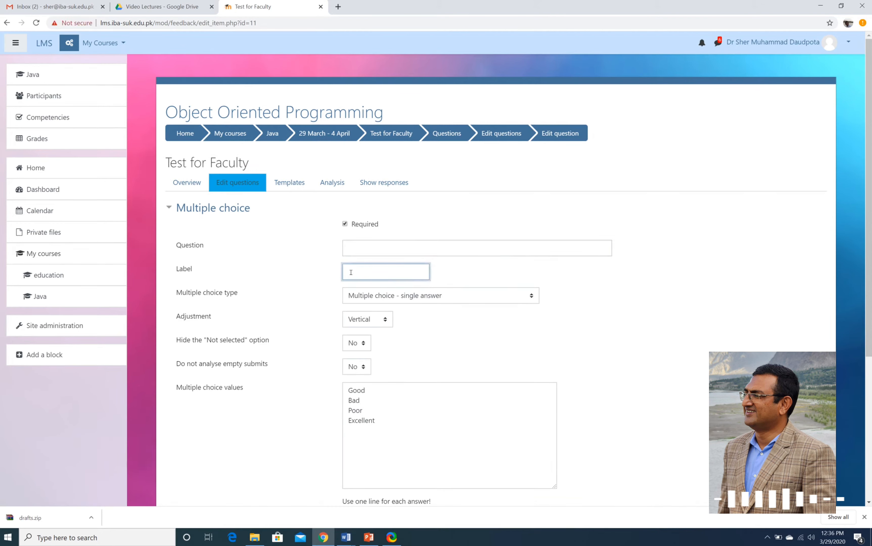
text(attending online classes?)
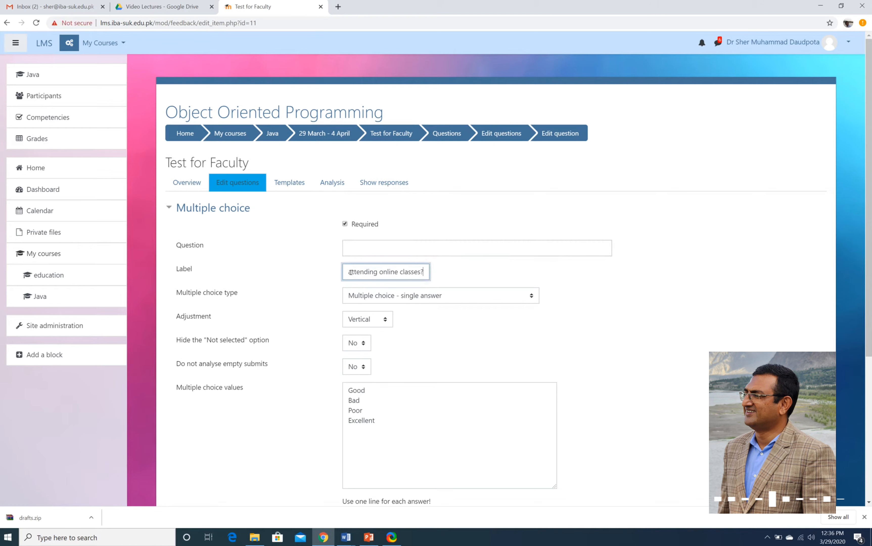
click(397, 252)
text(1)
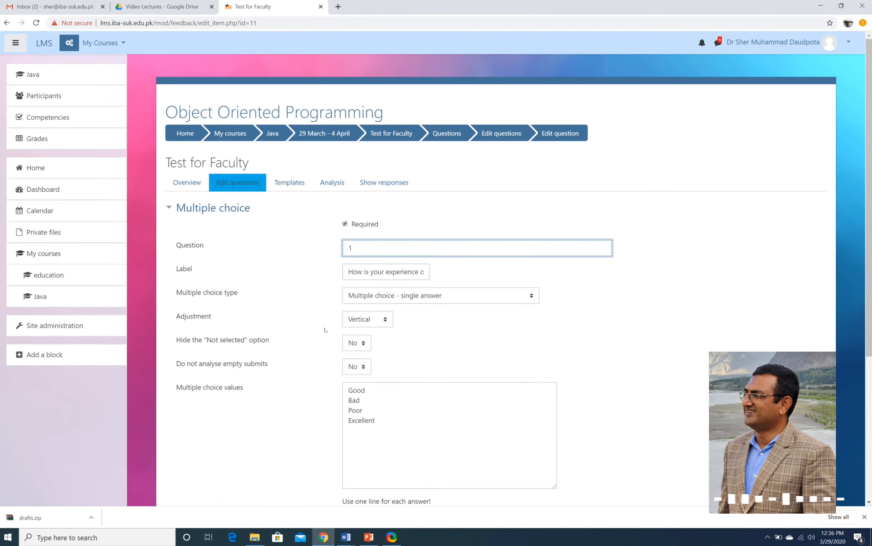
scroll(288, 347, down, 6)
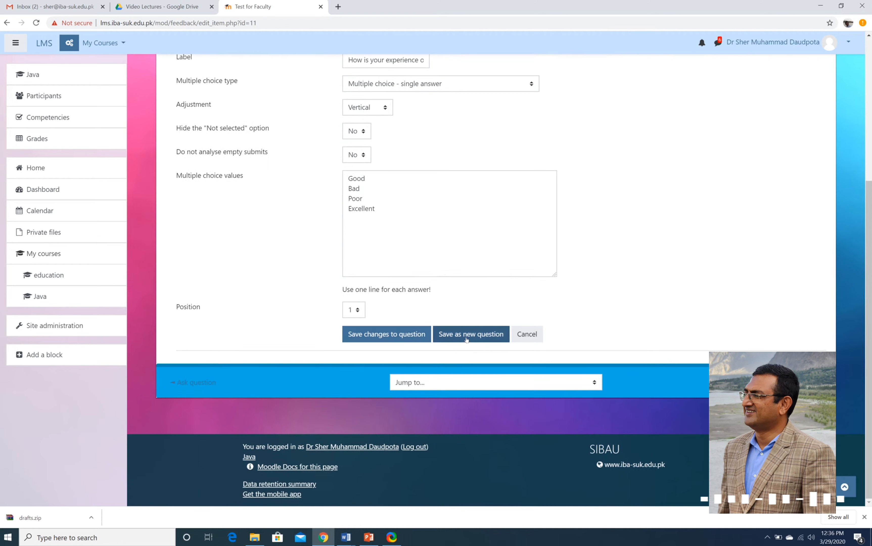
click(383, 337)
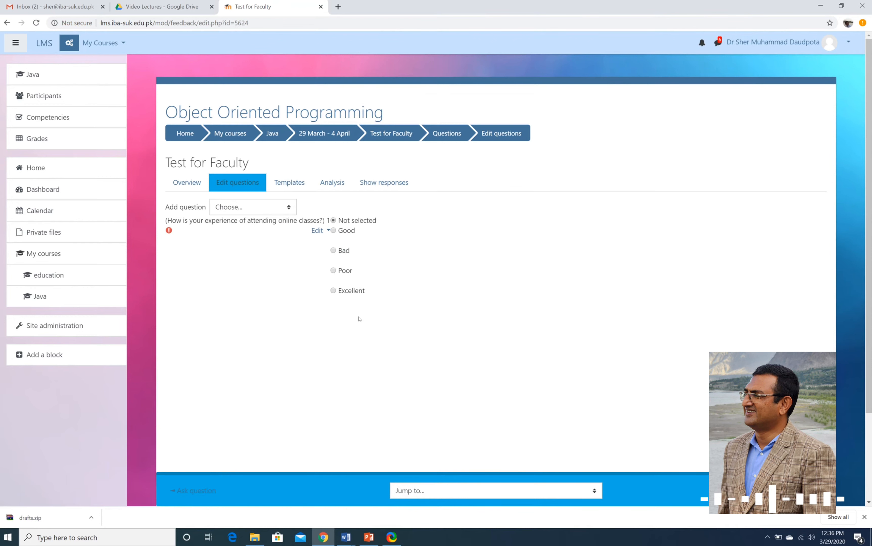
Start a second multiple choice question for the feedback, with question text 2 and label "Should we continue online classes".
click(266, 208)
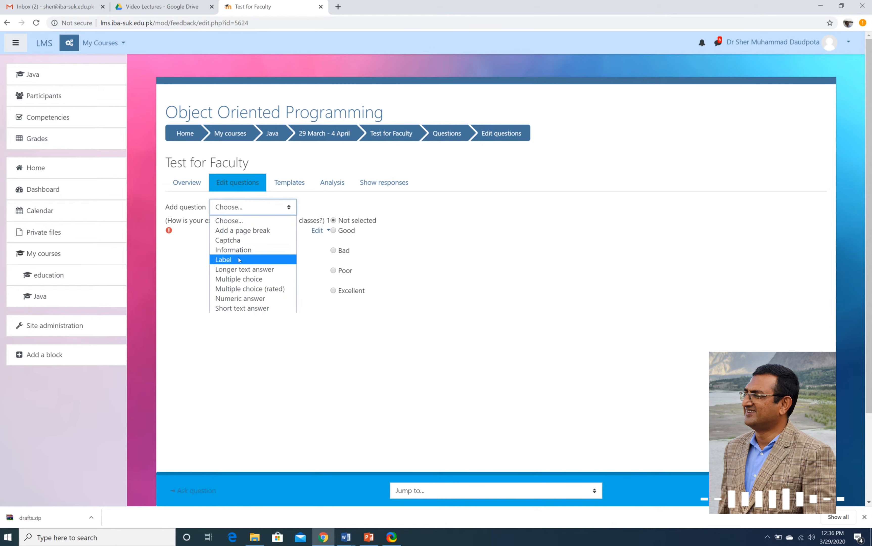
click(239, 279)
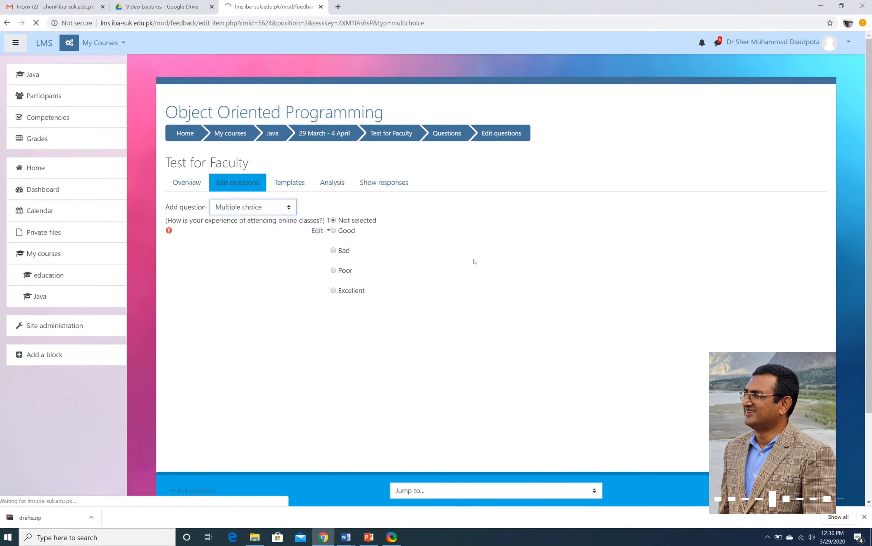
click(423, 252)
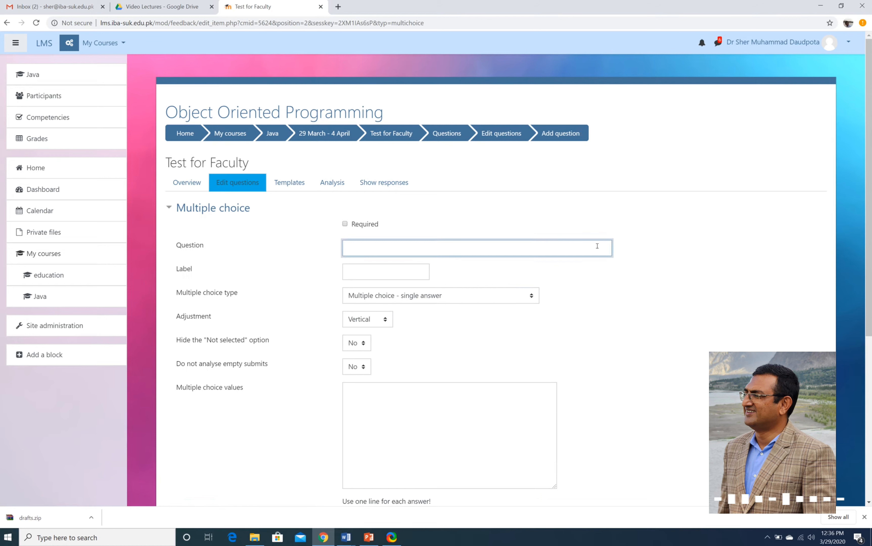
text(2)
click(388, 268)
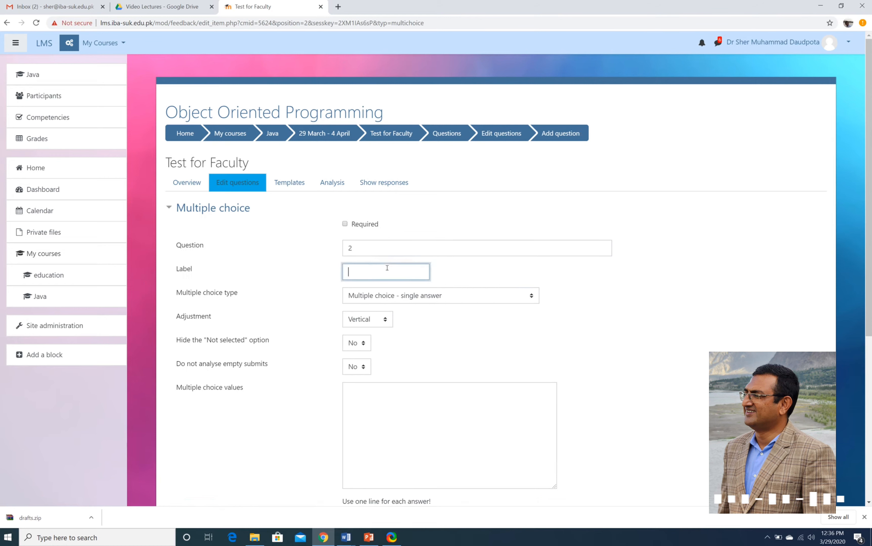
text(Shou)
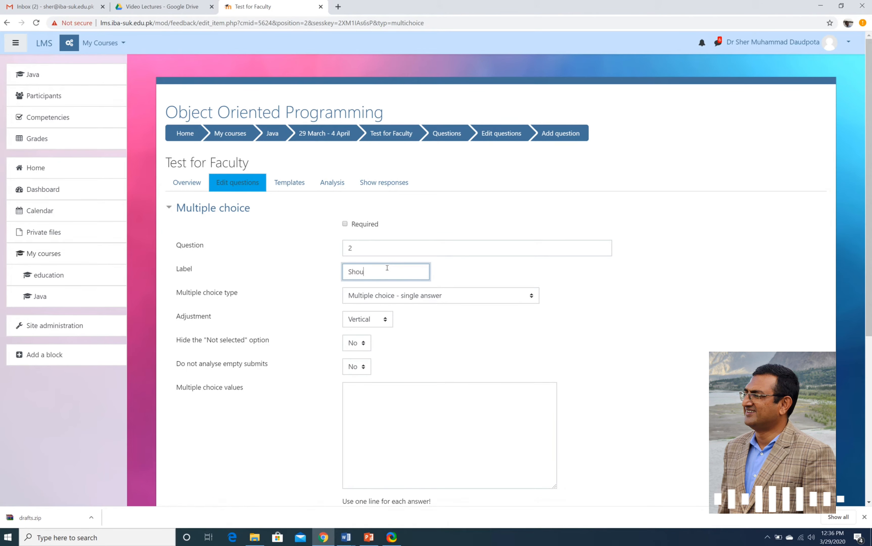
text(ld we contr)
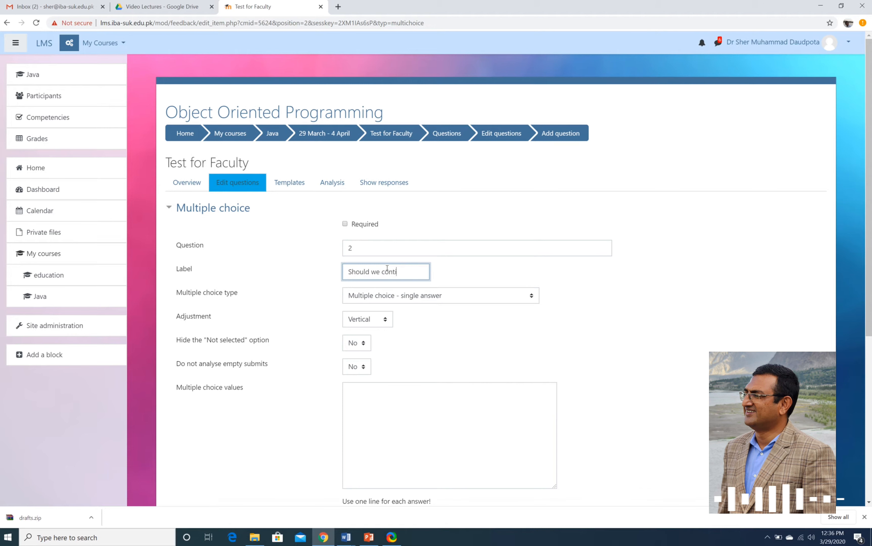
text(nue online c)
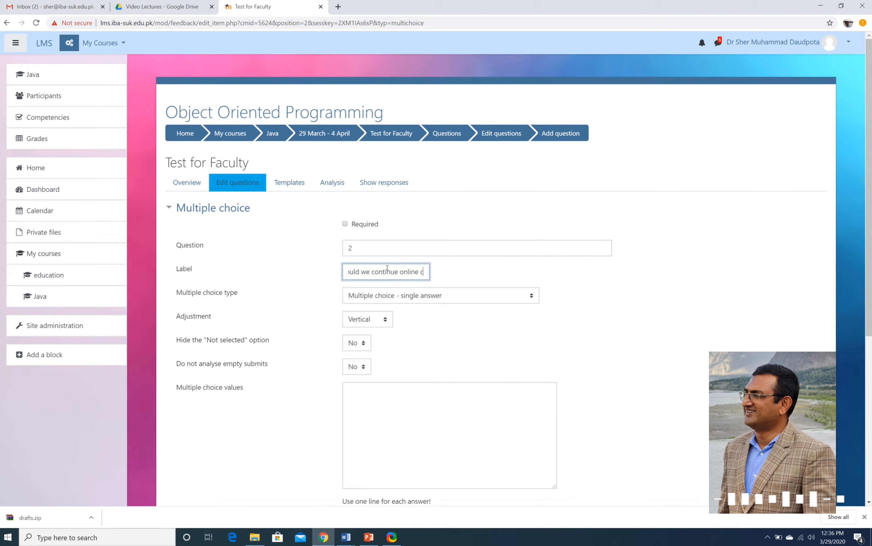
text(lasses)
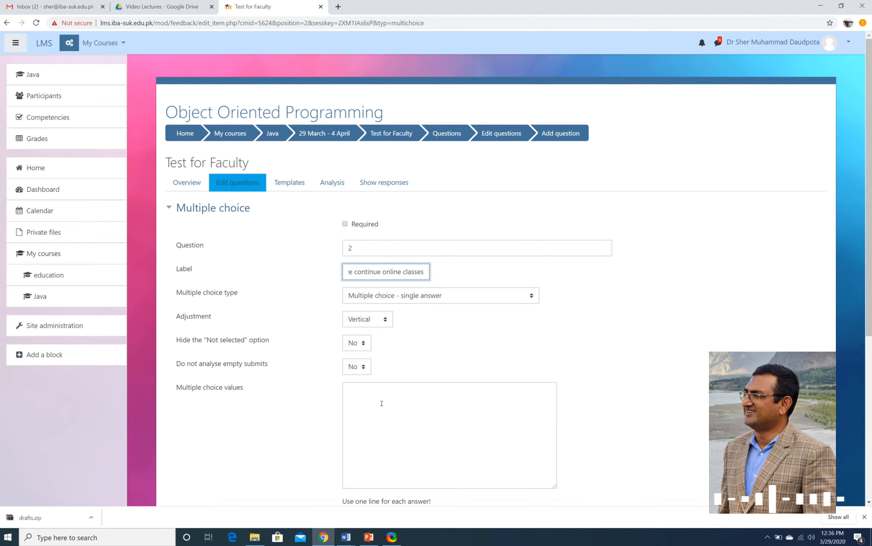
Enter Yes, No and "Yes with some change" as the answer choices, one per line, and save the question.
click(382, 404)
text(Yes)
key(BackSpace)
key(BackSpace)
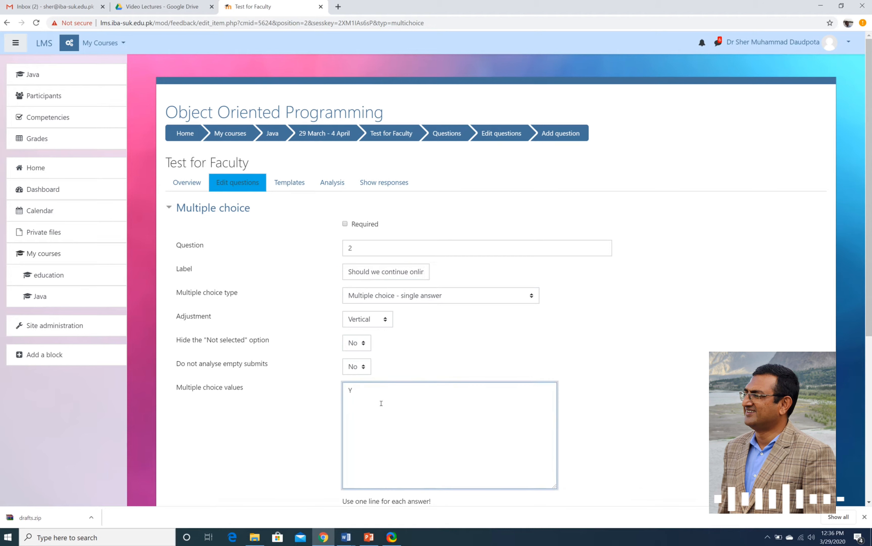
text(es)
key(Return)
text(No)
key(Return)
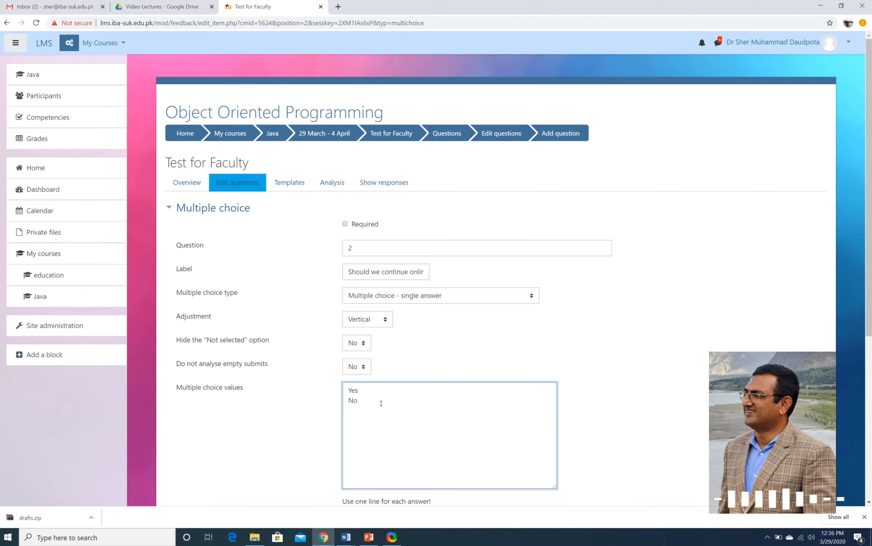
text(Yes wi)
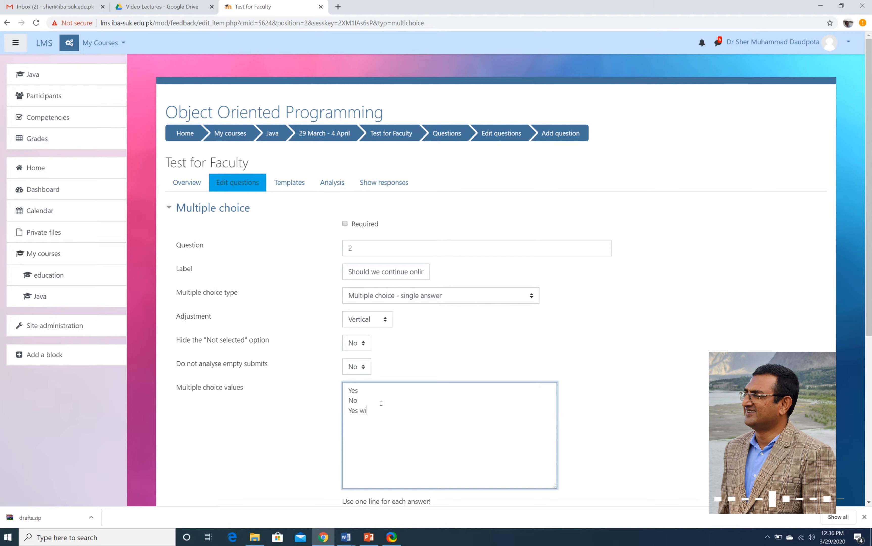
text(th some chang)
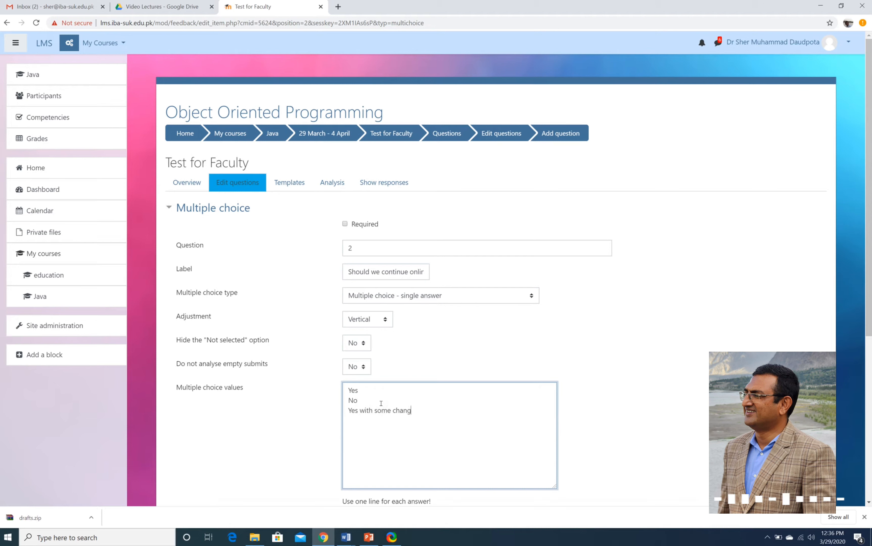
key(Return)
key(BackSpace)
text(e)
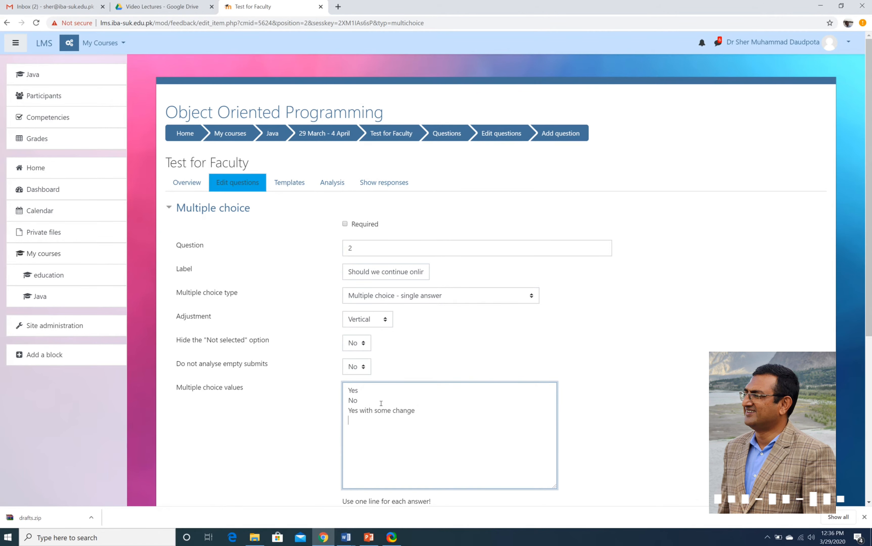
scroll(381, 403, down, 5)
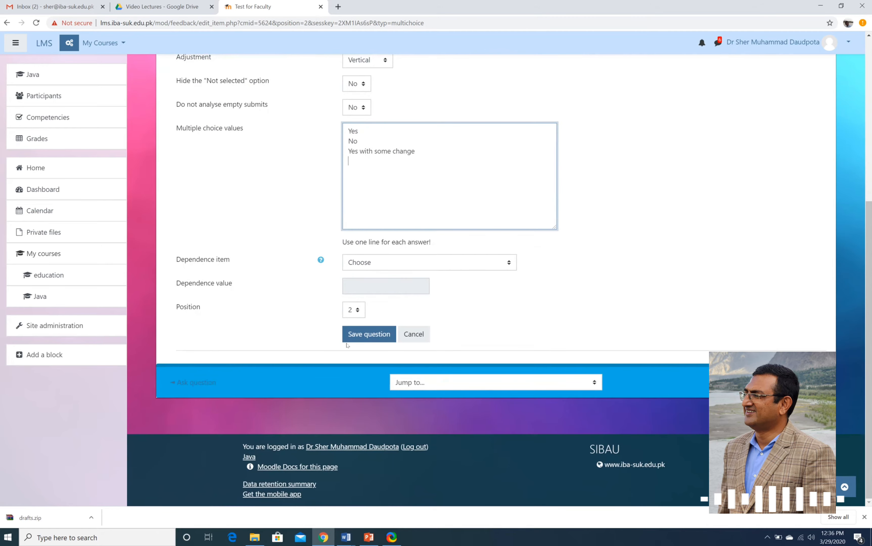
click(353, 337)
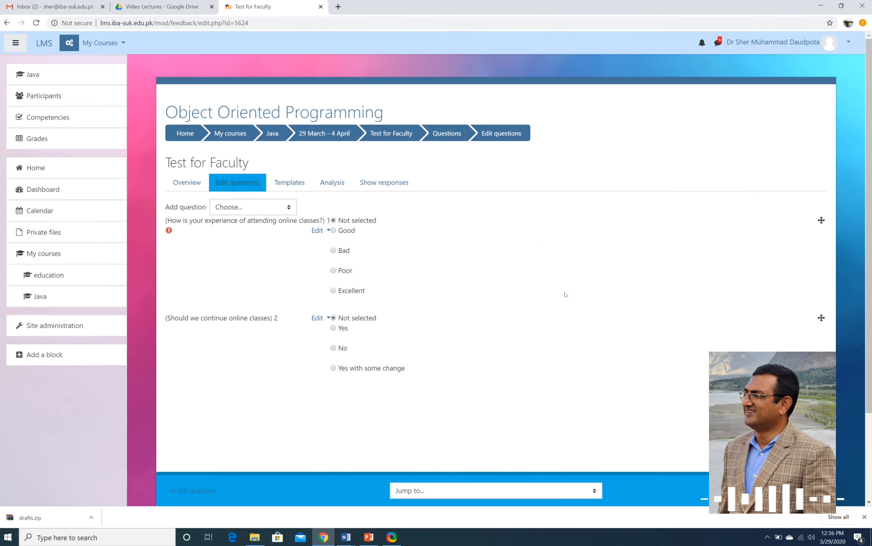
Check the analysis of the Test for Faculty feedback and return to its question list.
scroll(565, 294, down, 3)
scroll(566, 295, up, 3)
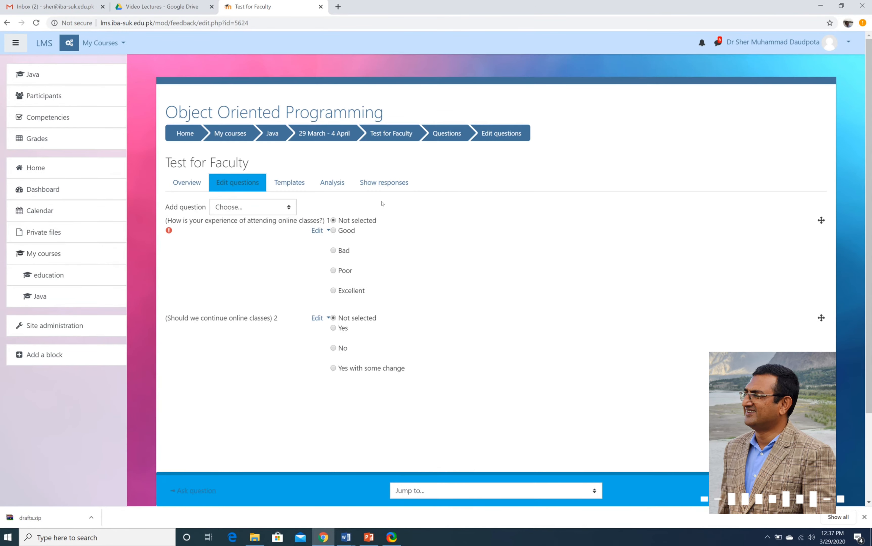
click(336, 183)
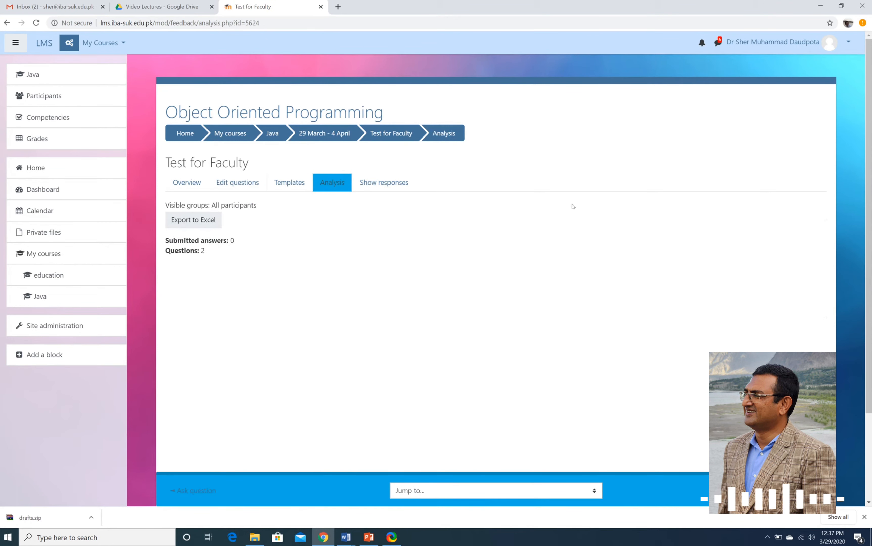
click(231, 187)
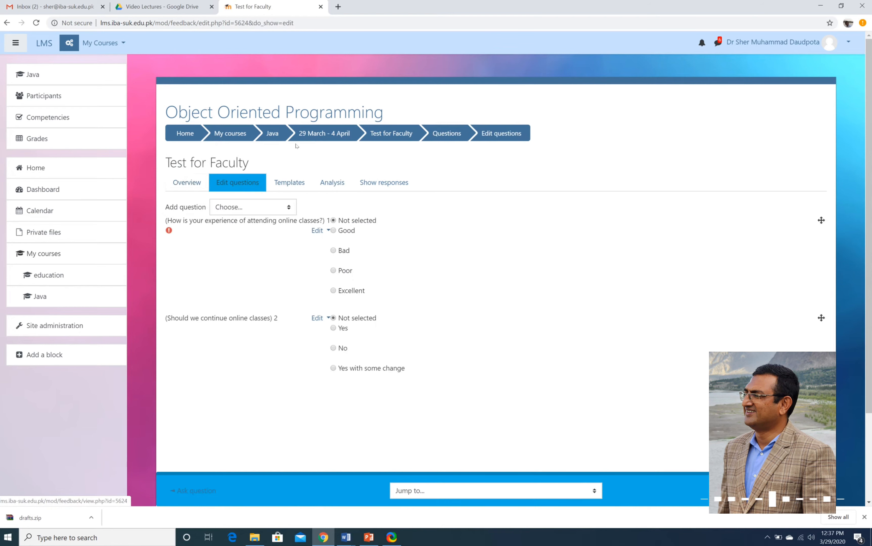
Go back to the Java course page and switch the role to Student.
click(272, 134)
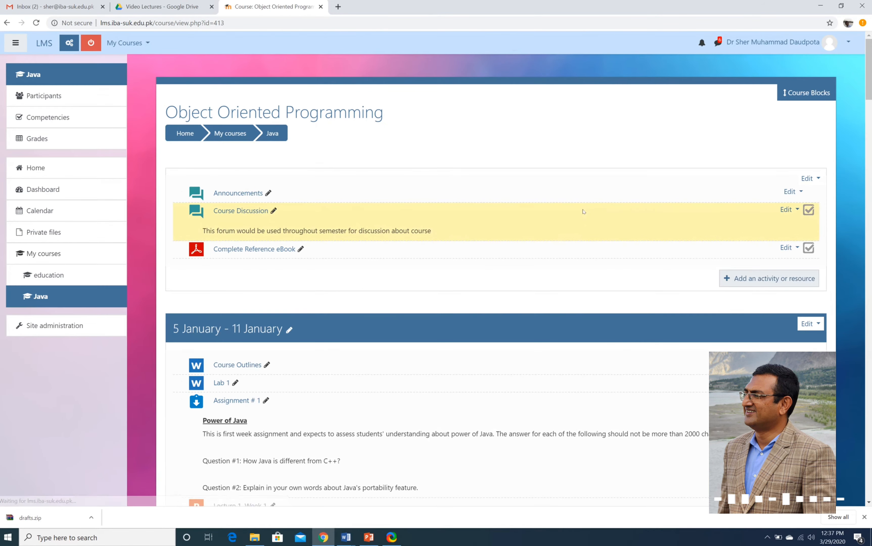
scroll(582, 217, down, 20)
scroll(580, 225, down, 20)
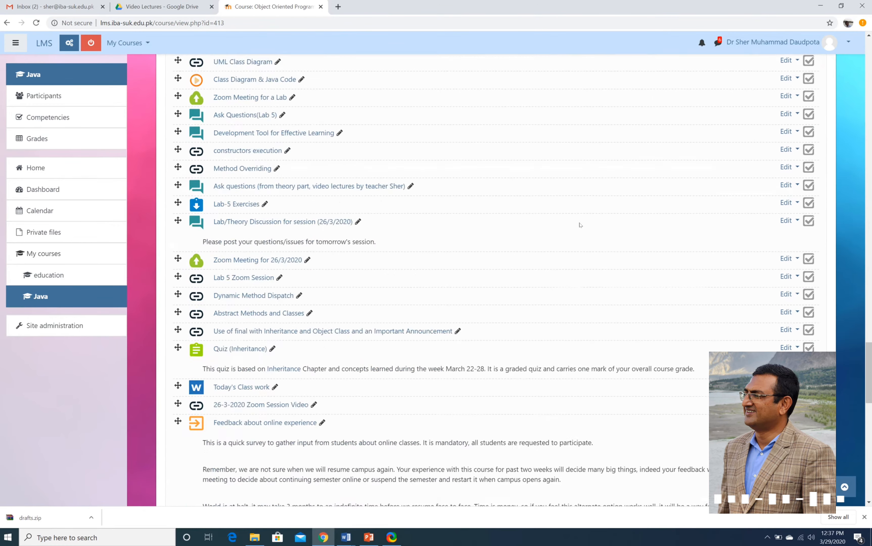
scroll(579, 225, up, 5)
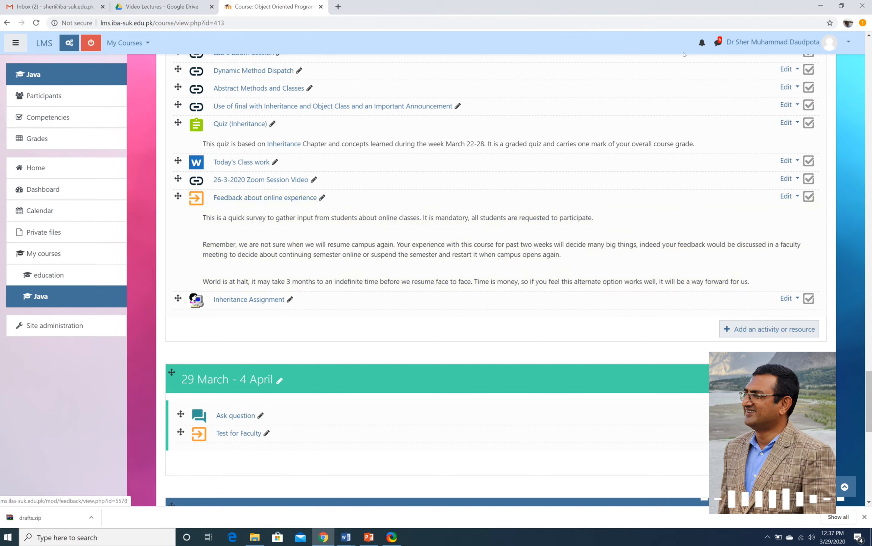
click(790, 42)
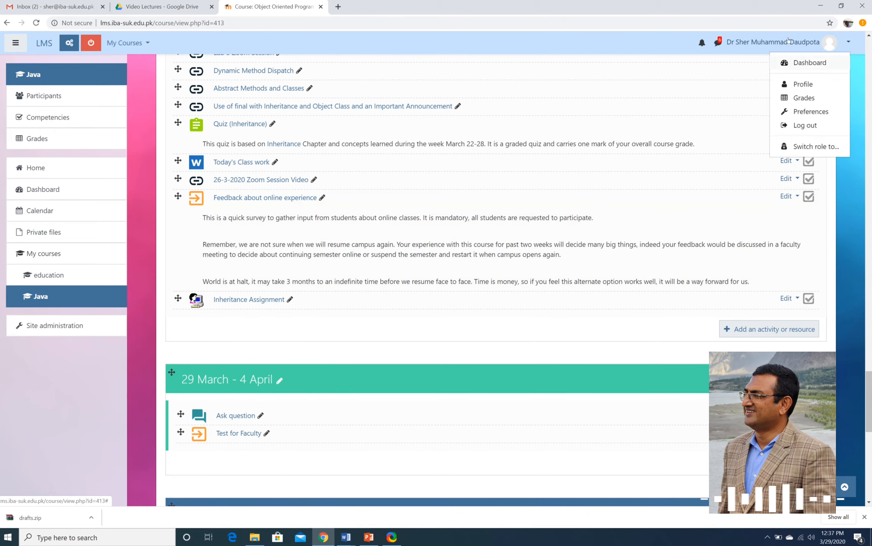
click(817, 148)
click(207, 256)
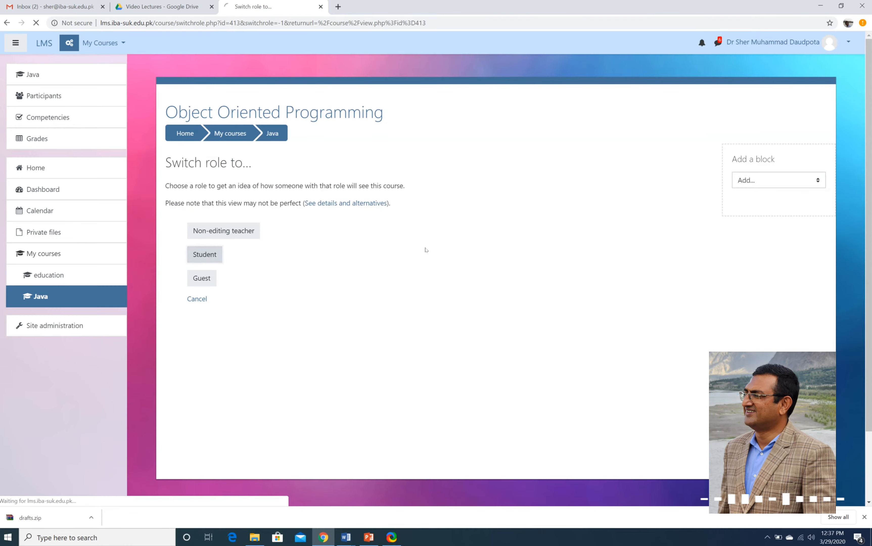
Try to open the "Feedback about online experience" activity in the 22 March - 28 March section as a student.
scroll(432, 252, down, 20)
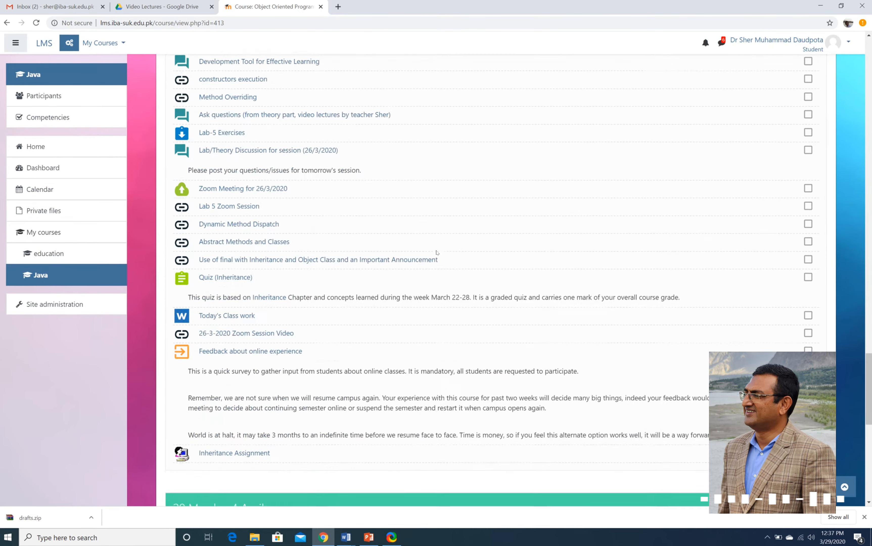
scroll(437, 252, down, 5)
click(268, 160)
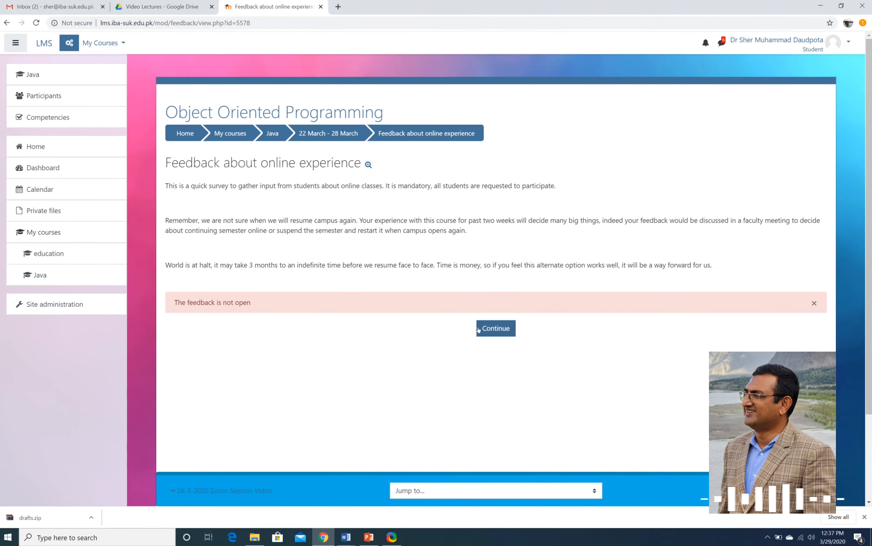
click(479, 330)
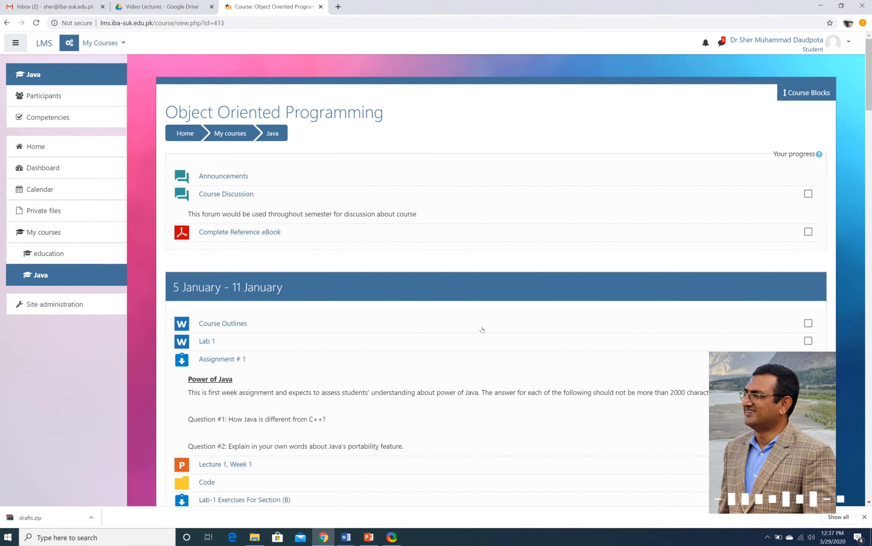
scroll(482, 330, down, 20)
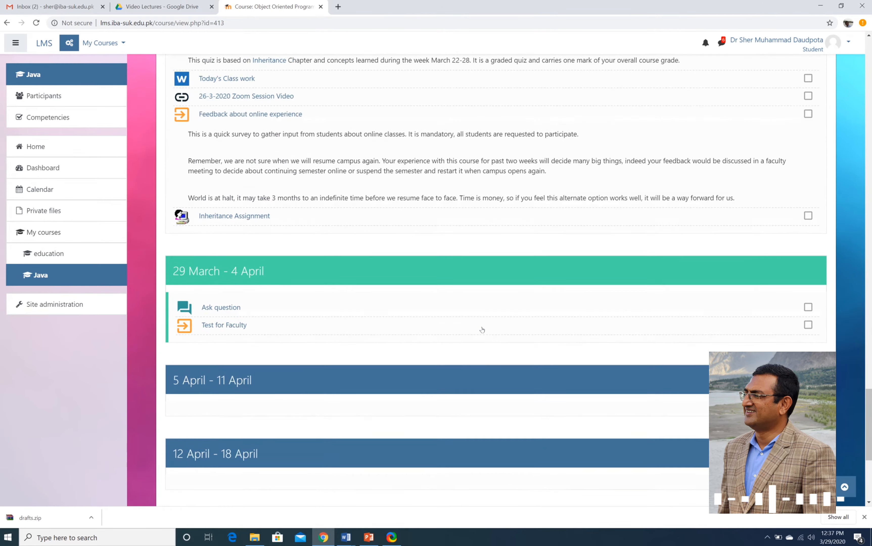
click(273, 115)
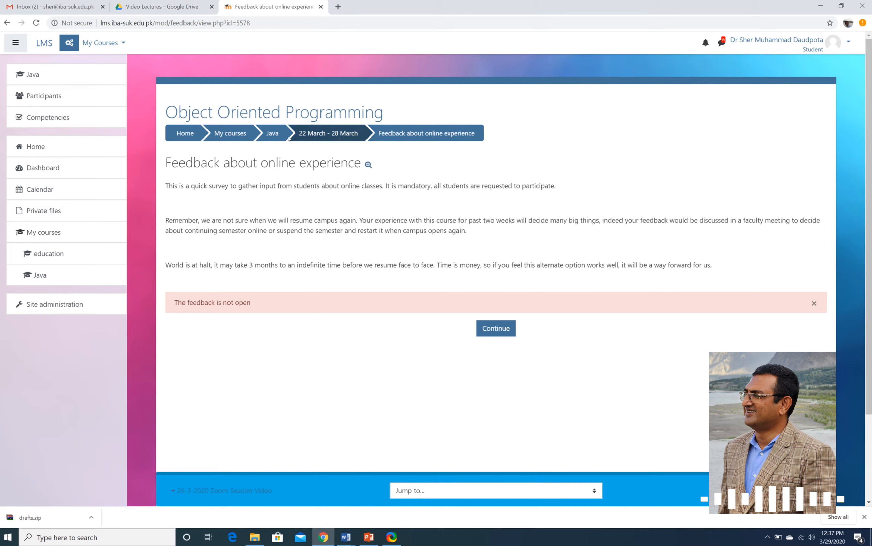
Go back to the Java course page and return to the normal role.
click(274, 134)
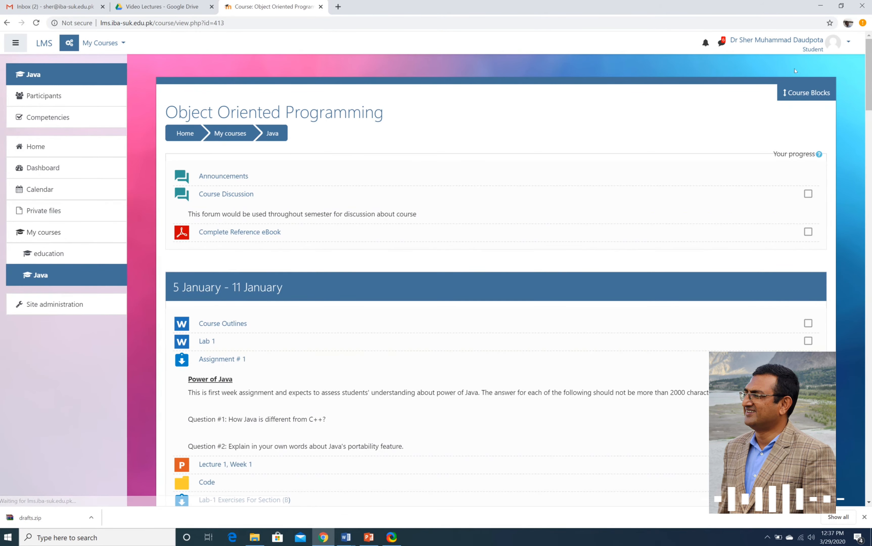
click(806, 47)
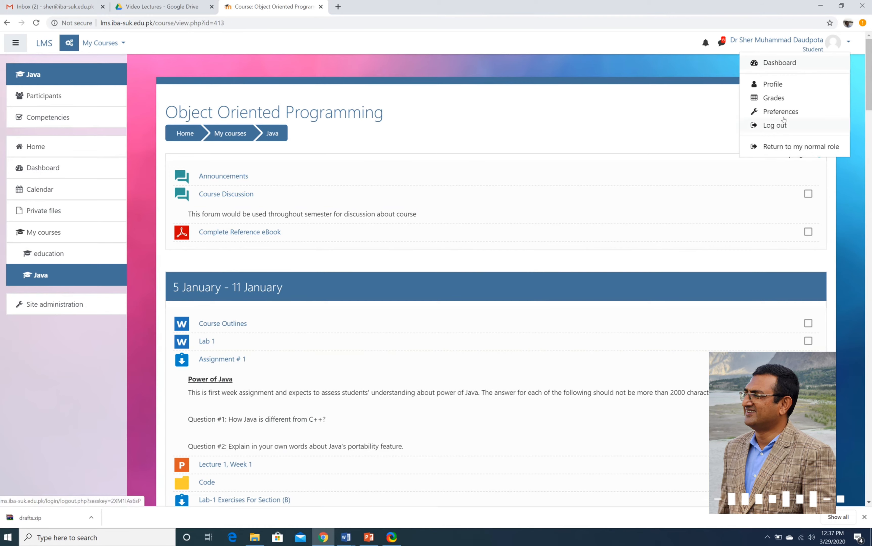
click(777, 147)
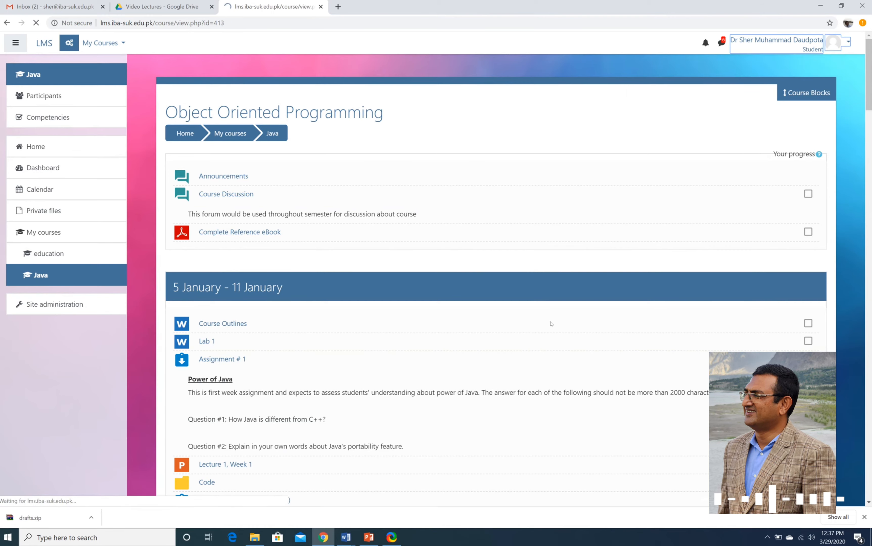
Open the "Feedback about online experience" activity with the teacher's view and preview its questions.
scroll(551, 323, down, 20)
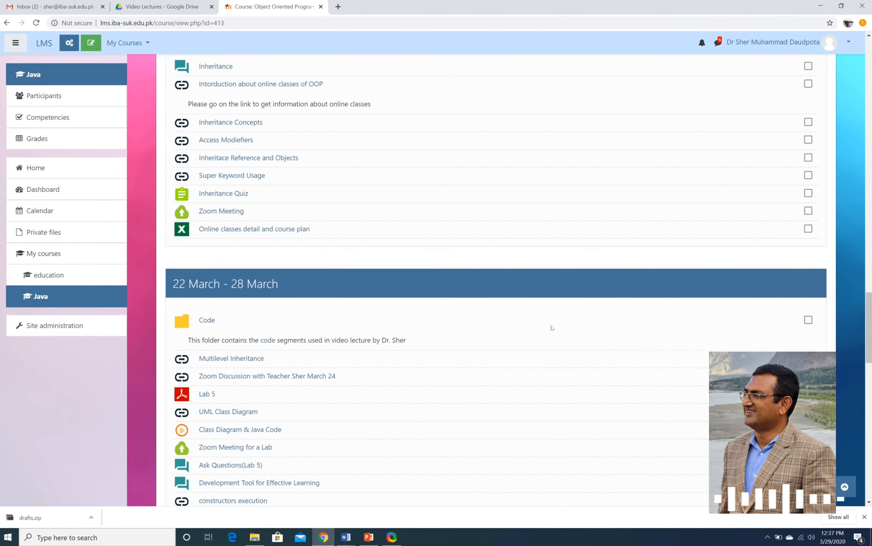
scroll(552, 328, down, 10)
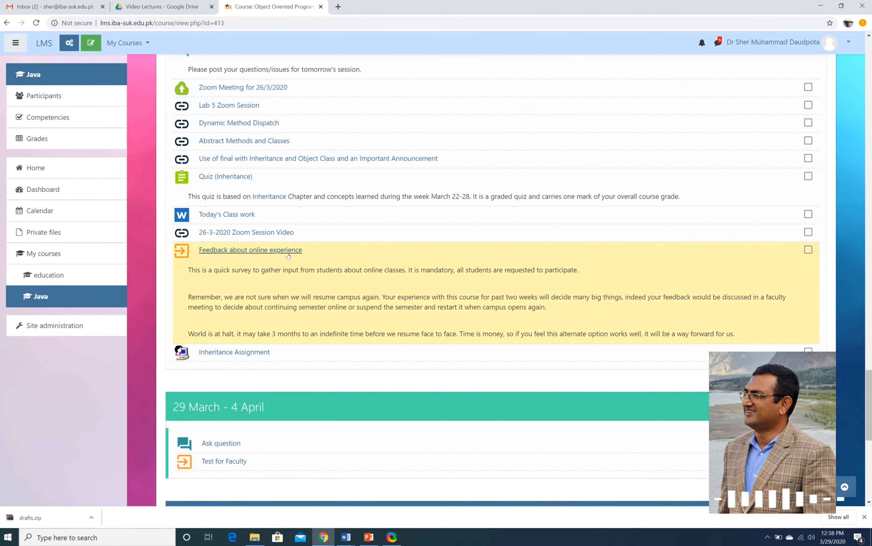
click(288, 251)
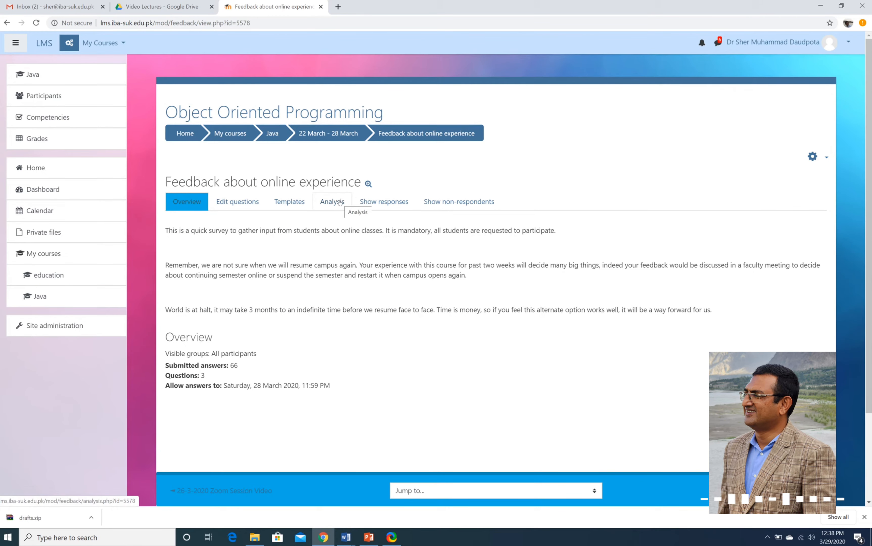
click(368, 183)
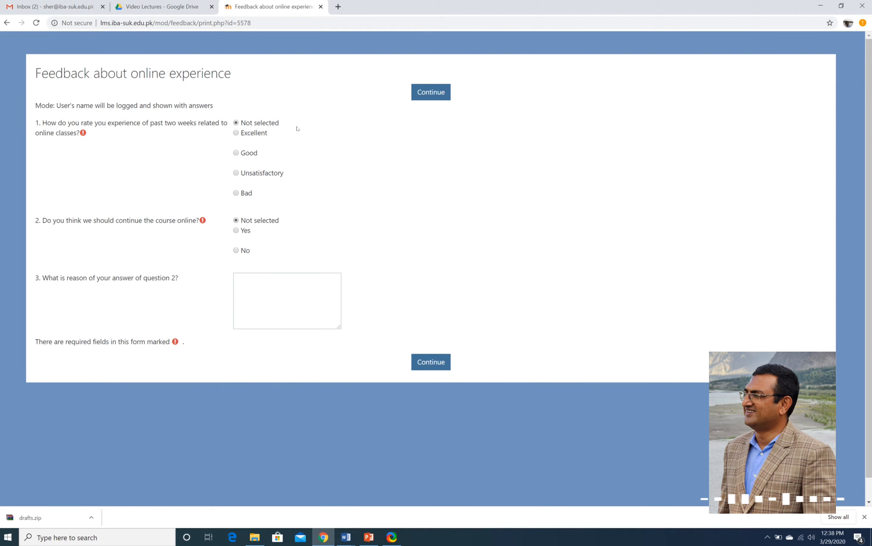
Examine the analysis of the "Feedback about online experience" activity, showing the chart data for questions 1 and 2 and reading the question 3 answers.
click(7, 23)
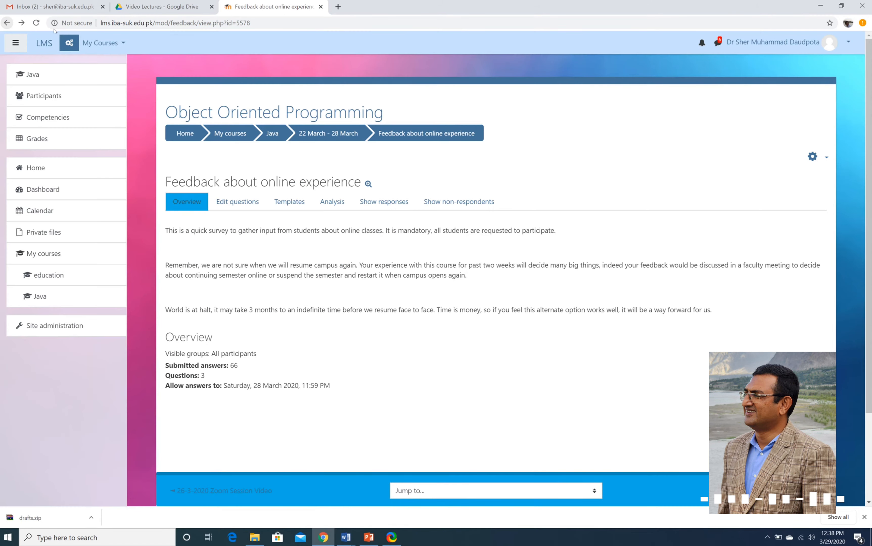
click(332, 204)
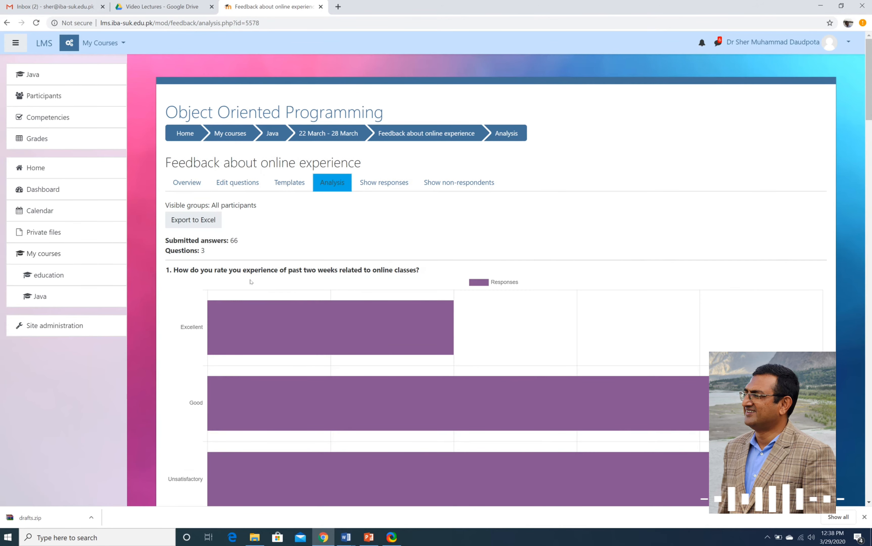
scroll(319, 272, down, 3)
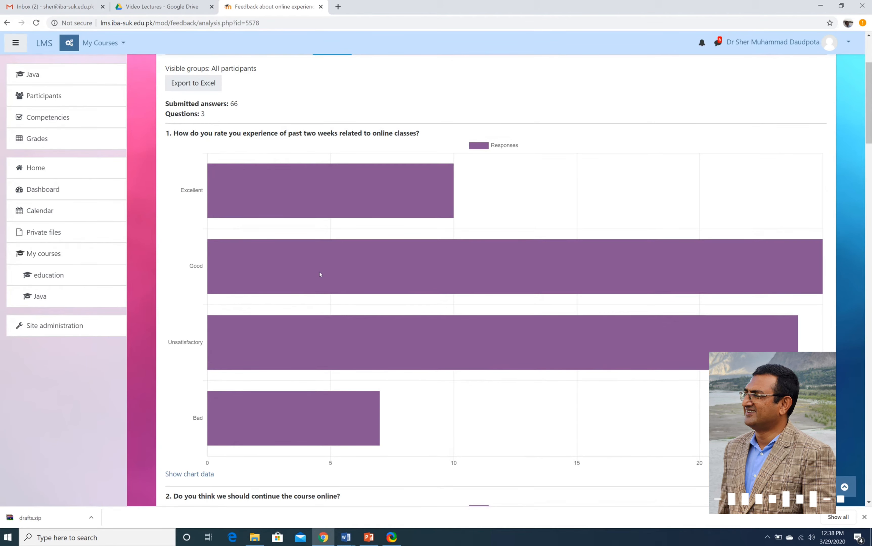
click(192, 473)
scroll(312, 437, down, 5)
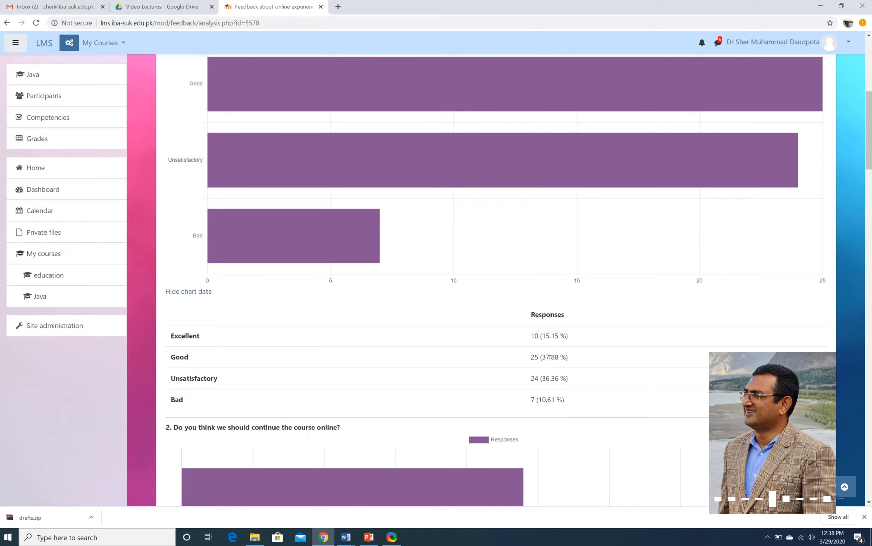
scroll(548, 389, down, 10)
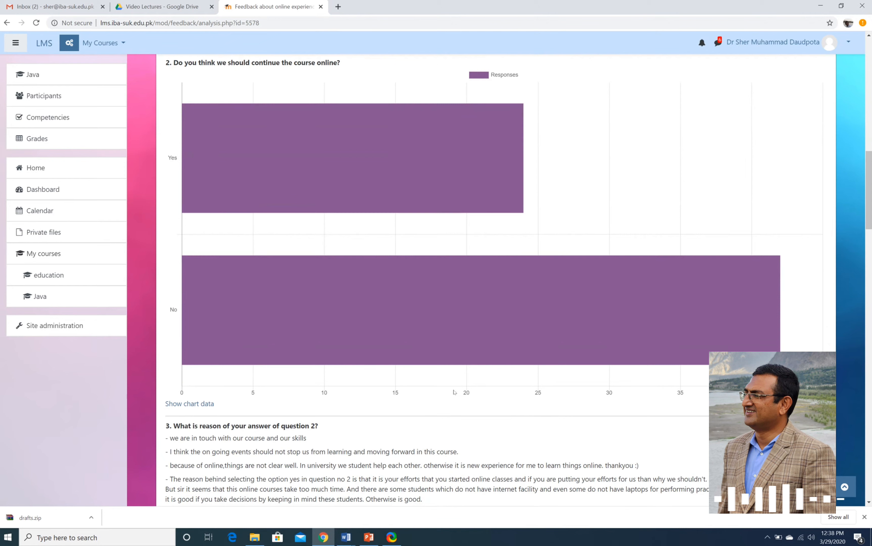
click(205, 404)
scroll(424, 399, down, 4)
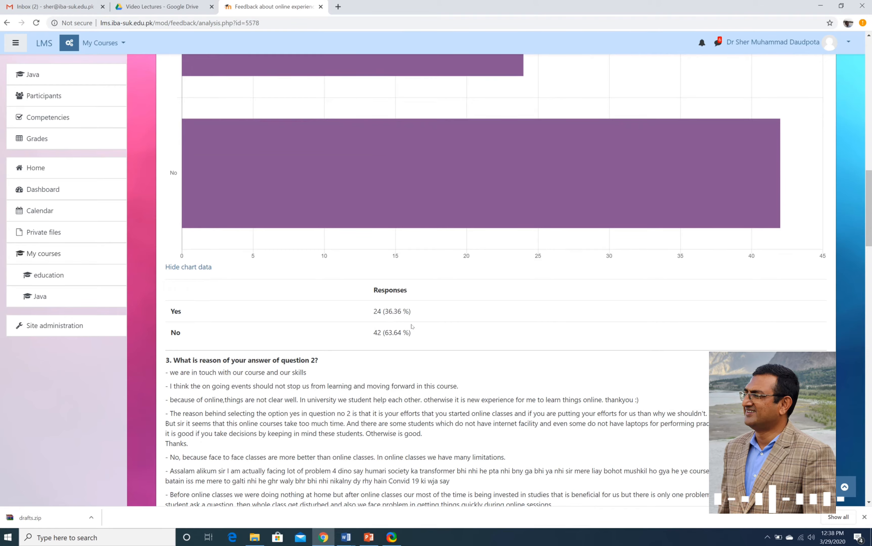
scroll(412, 326, down, 20)
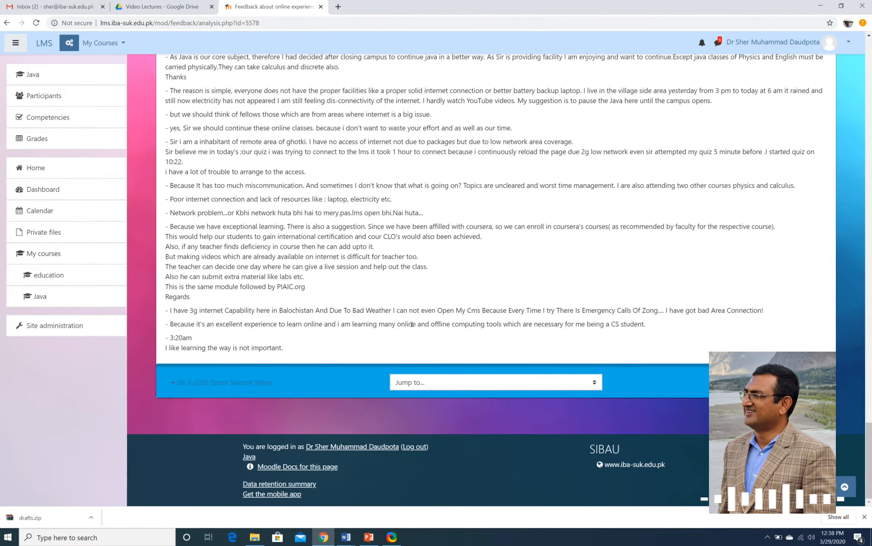
scroll(412, 323, up, 20)
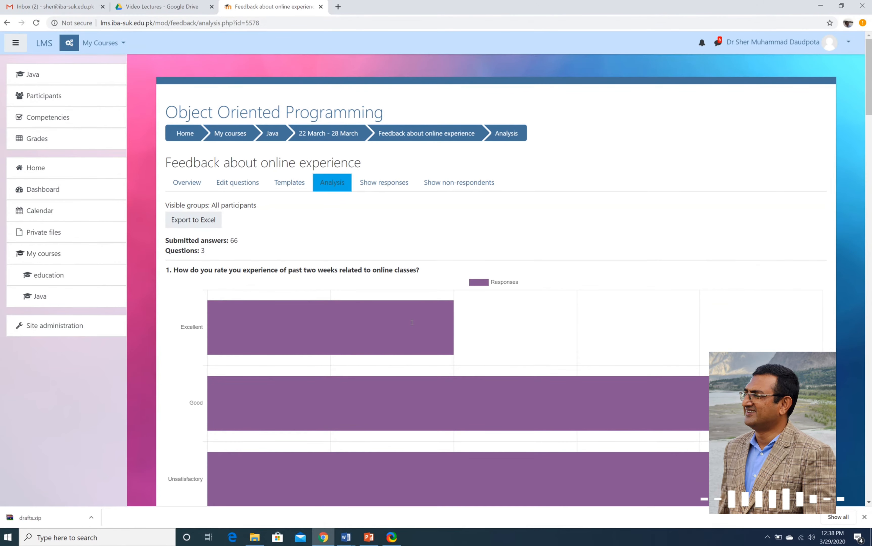
Look through the individual student responses to the feedback activity and return to its overview.
click(364, 177)
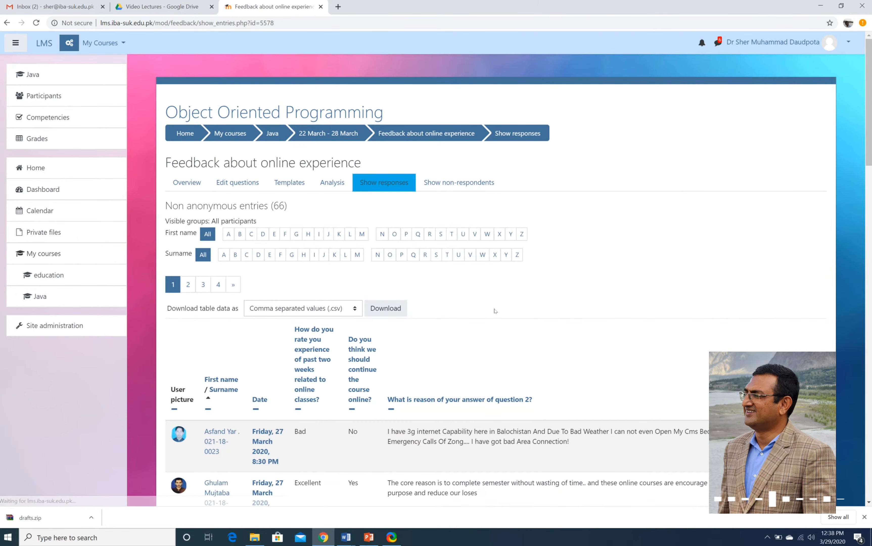
scroll(495, 311, down, 1)
scroll(496, 311, down, 20)
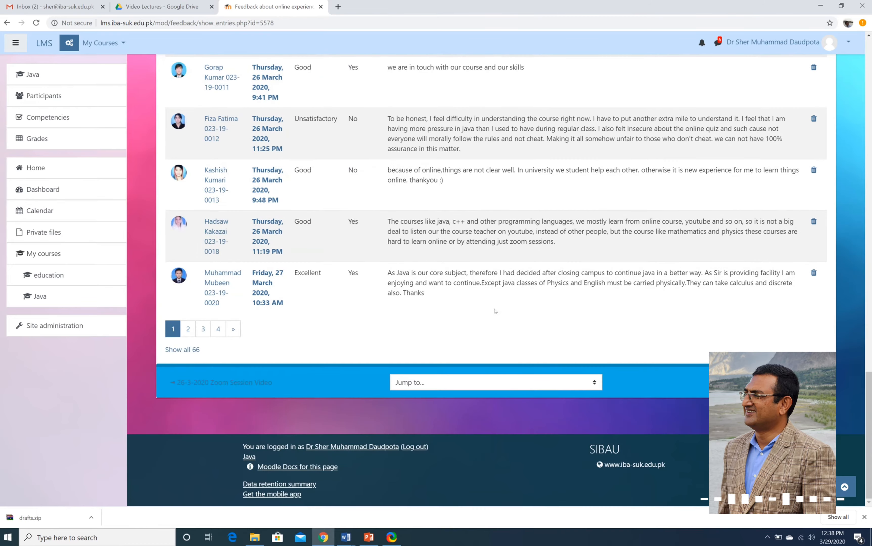
scroll(495, 308, up, 20)
scroll(495, 308, up, 1)
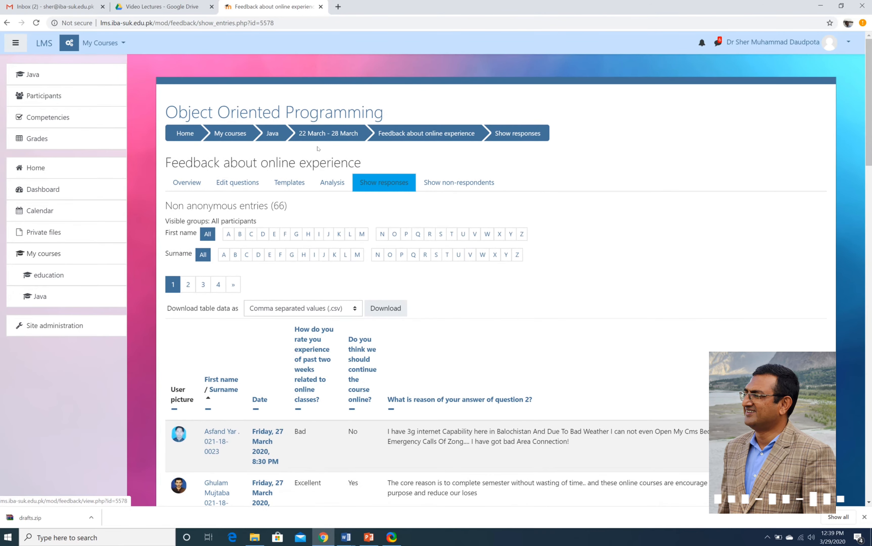
click(178, 182)
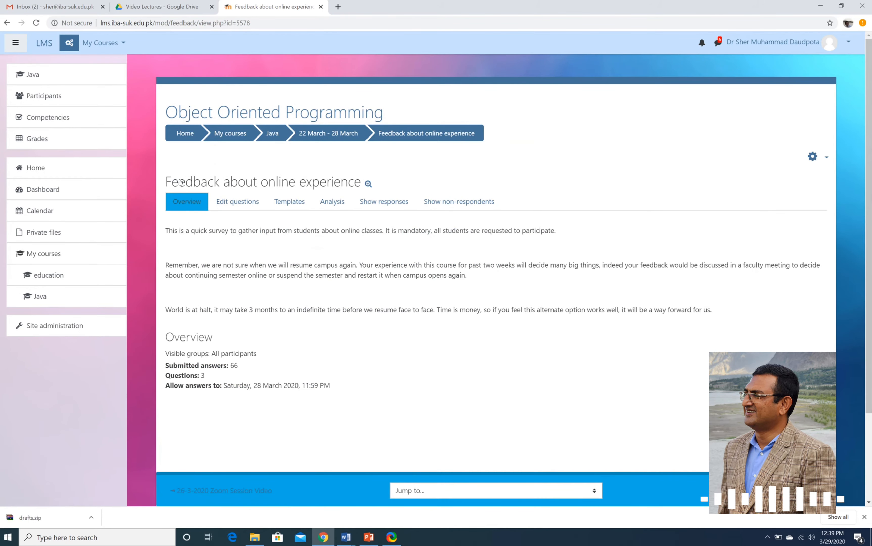
click(367, 537)
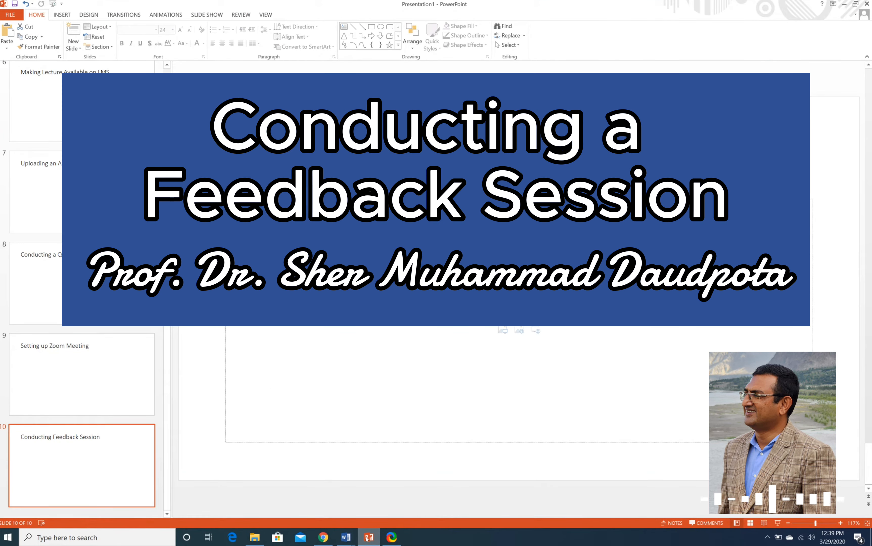
key(Up)
key(Up)
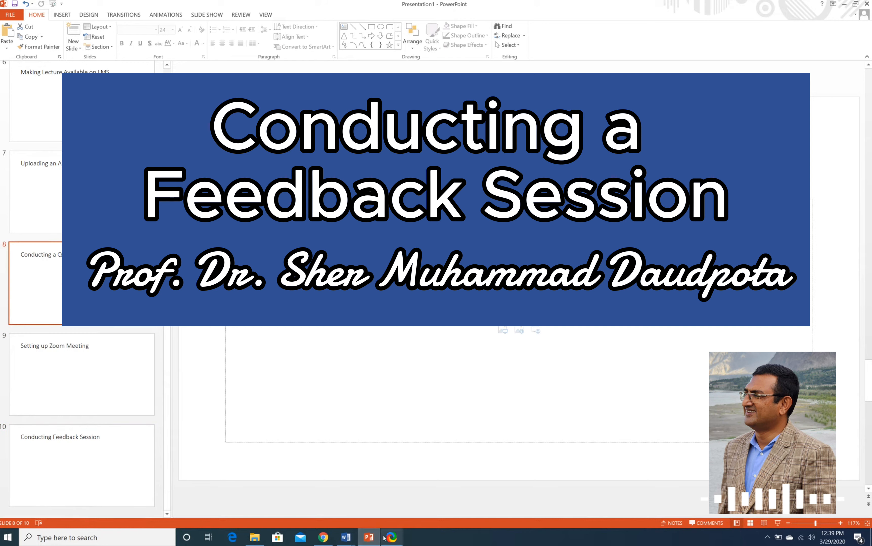
click(323, 537)
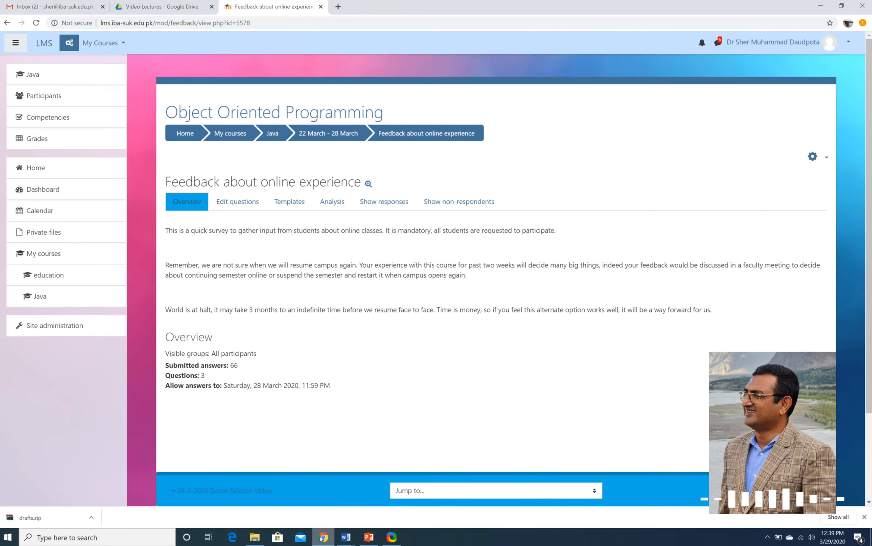
Go to the Java course page and turn editing on.
click(42, 83)
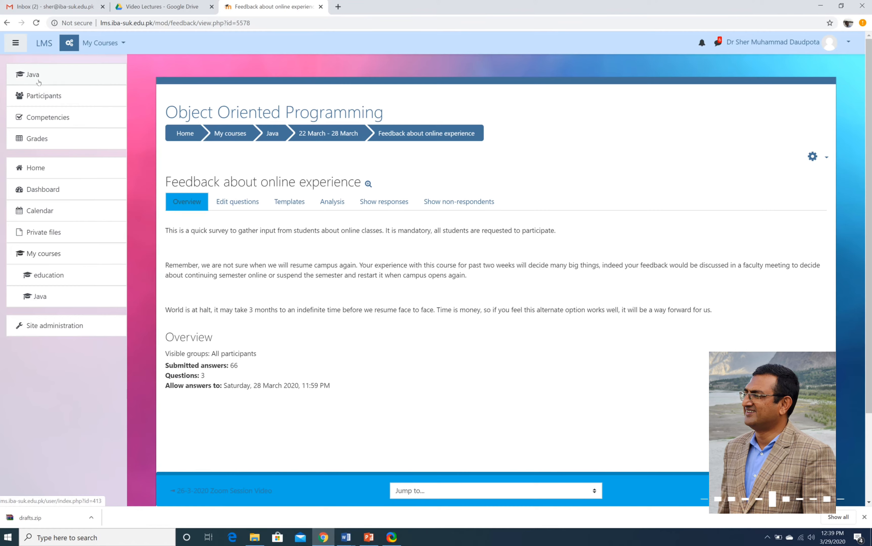
scroll(447, 259, down, 20)
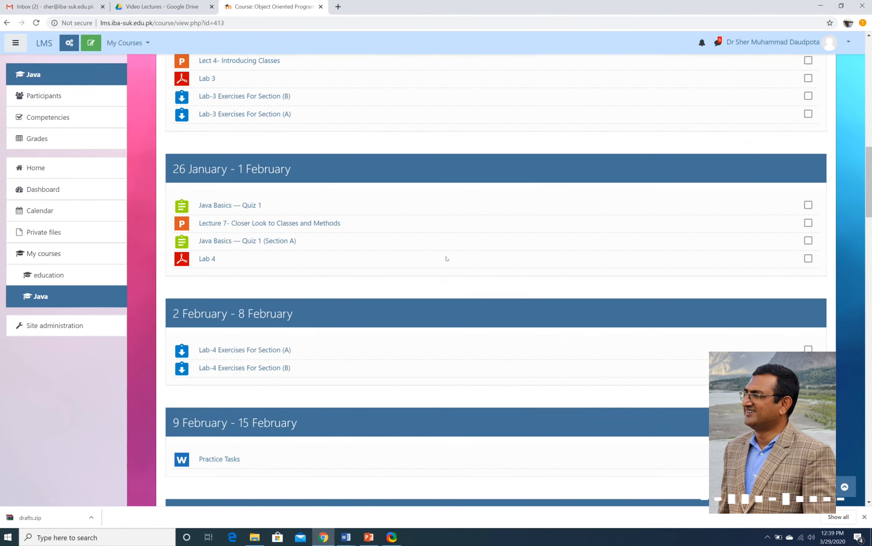
scroll(447, 259, down, 15)
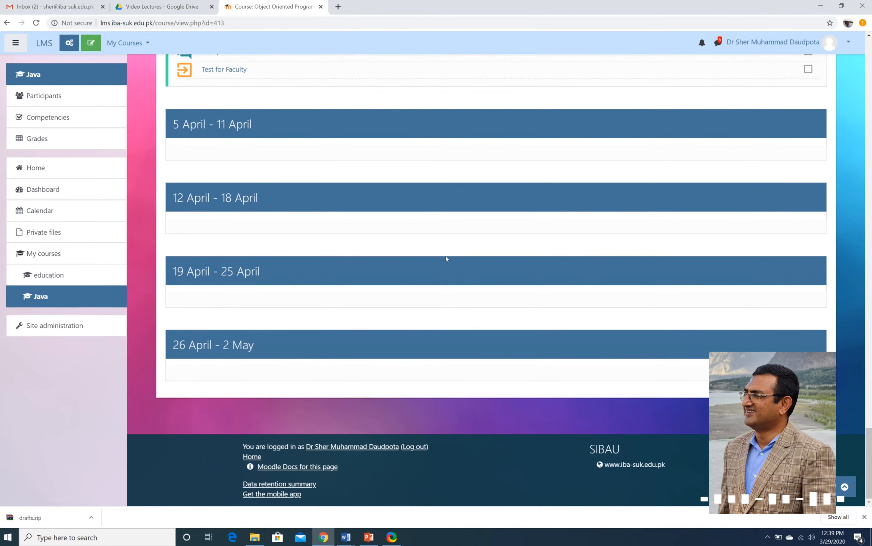
scroll(447, 259, up, 3)
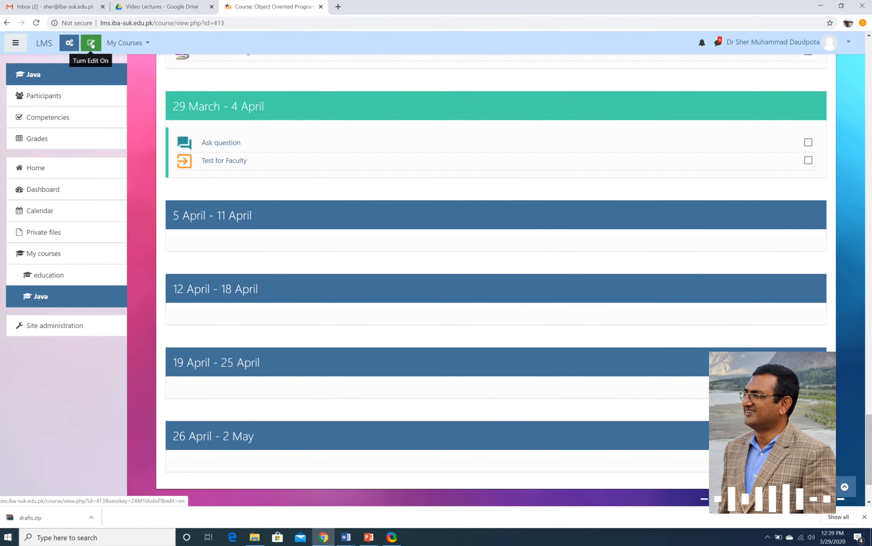
click(91, 44)
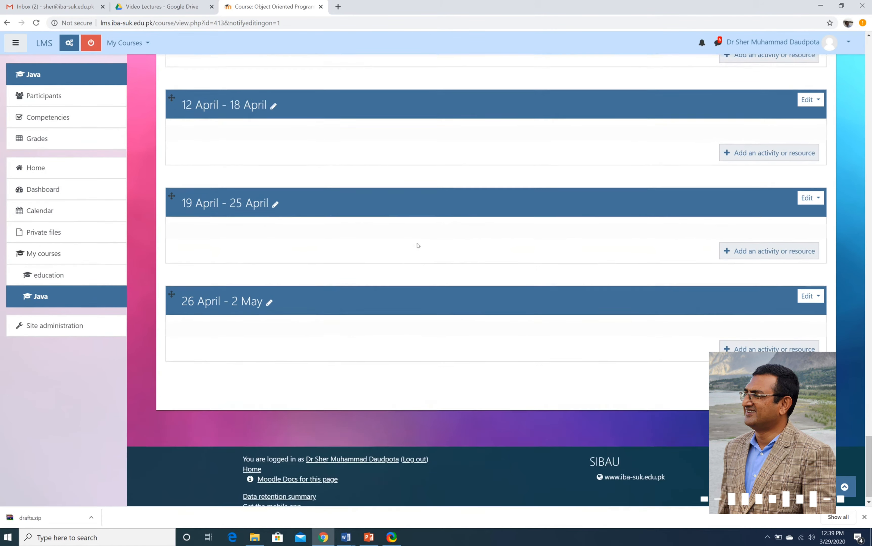
Delete the "Test for Faculty" activity from the 29 March - 4 April section and confirm the deletion.
scroll(417, 245, up, 8)
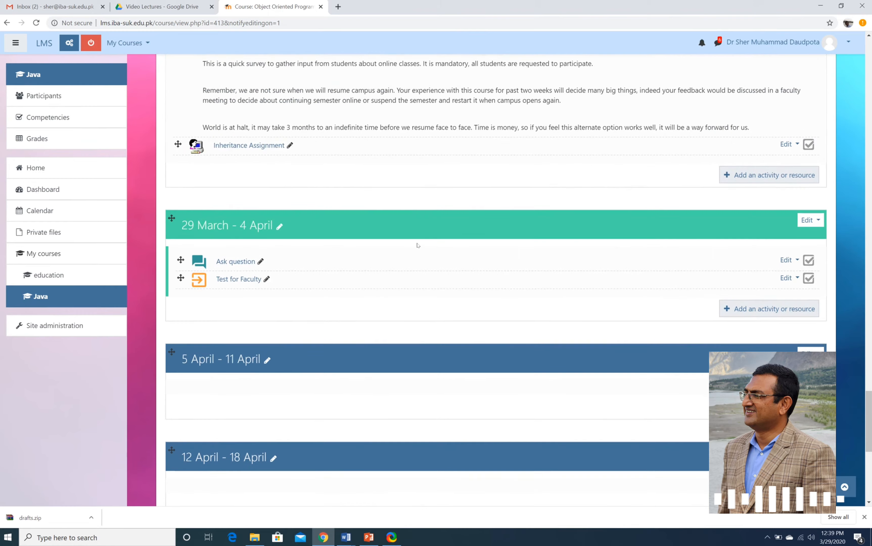
click(788, 278)
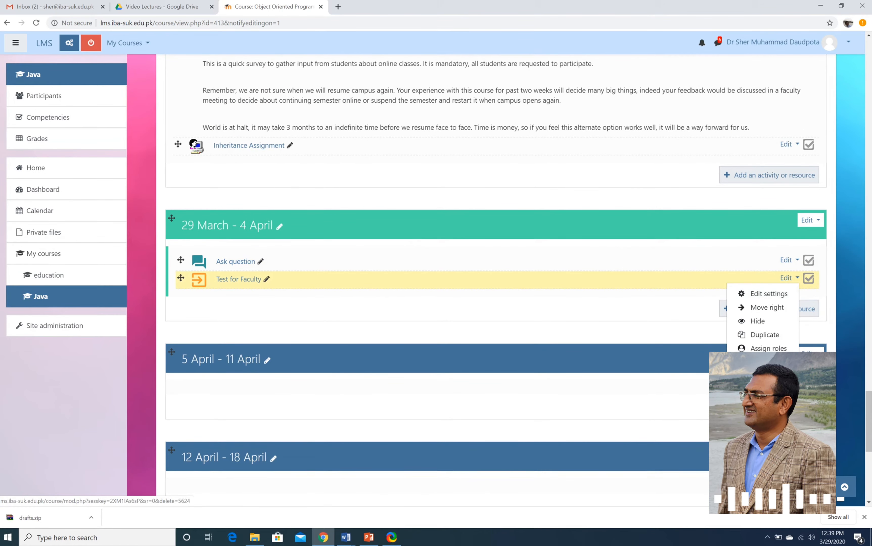
click(762, 362)
click(393, 323)
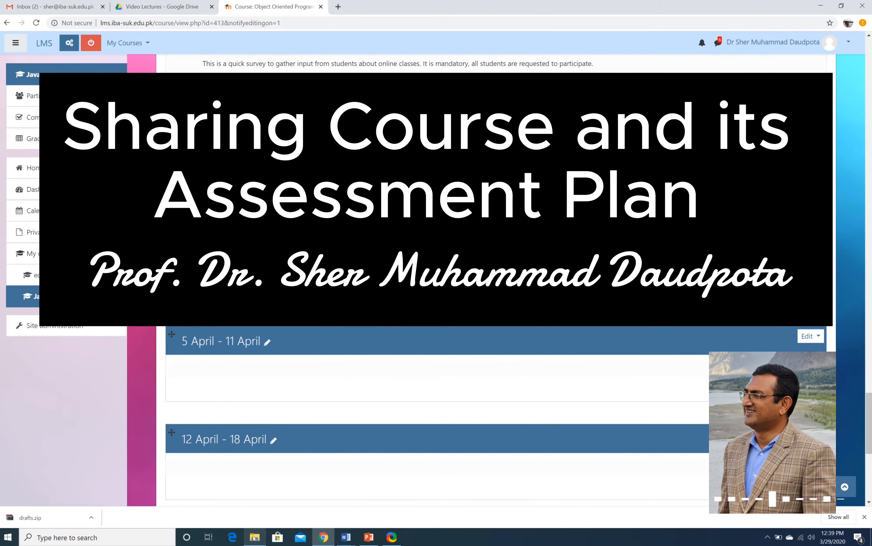
click(254, 537)
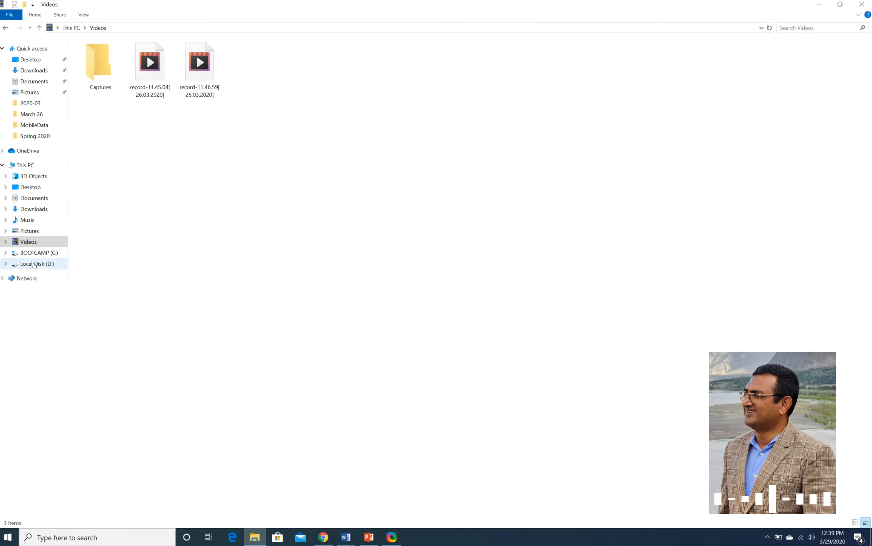
click(35, 266)
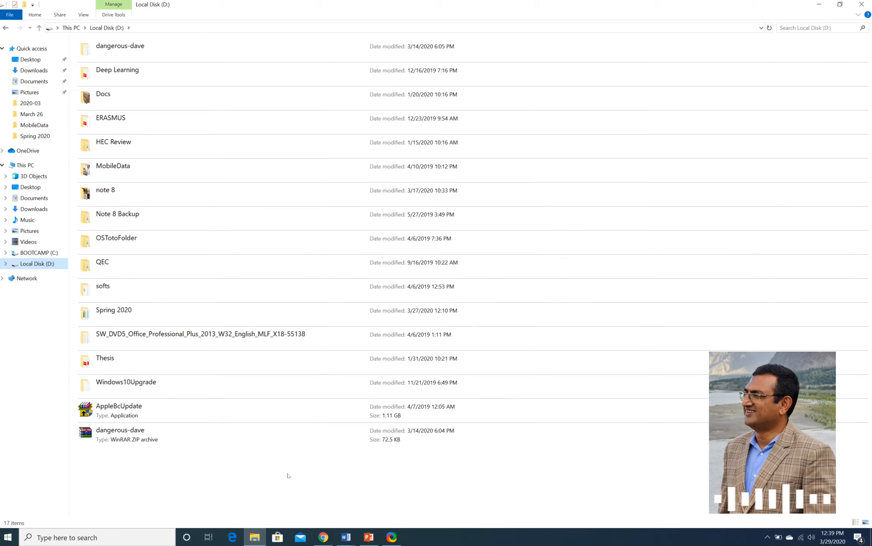
click(323, 537)
Download "Online classes detail and course plan" from the 15 March - 21 March section to Downloads as Course Plan OOP.
scroll(356, 332, up, 15)
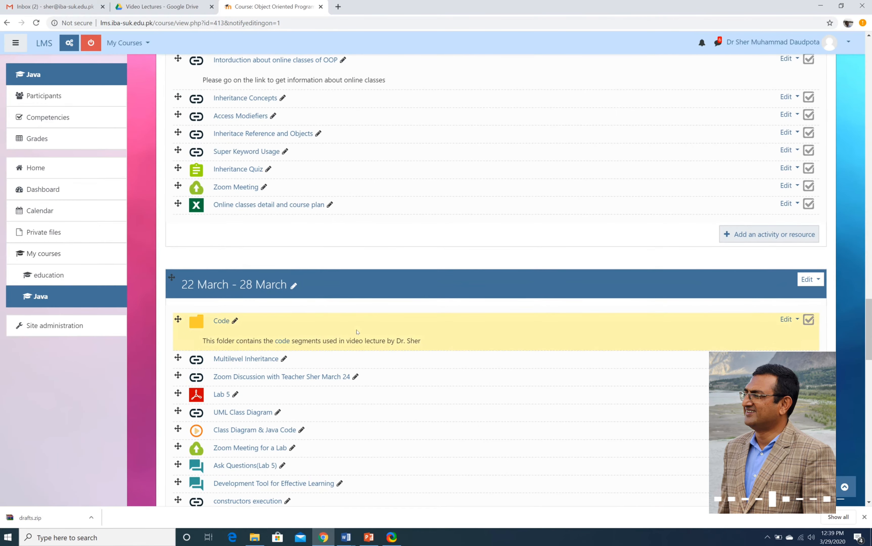
scroll(357, 331, up, 5)
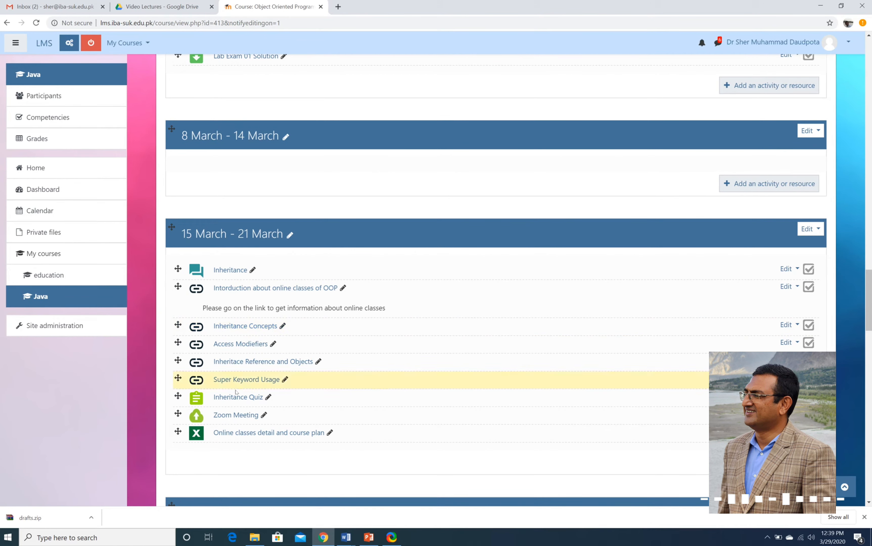
click(231, 433)
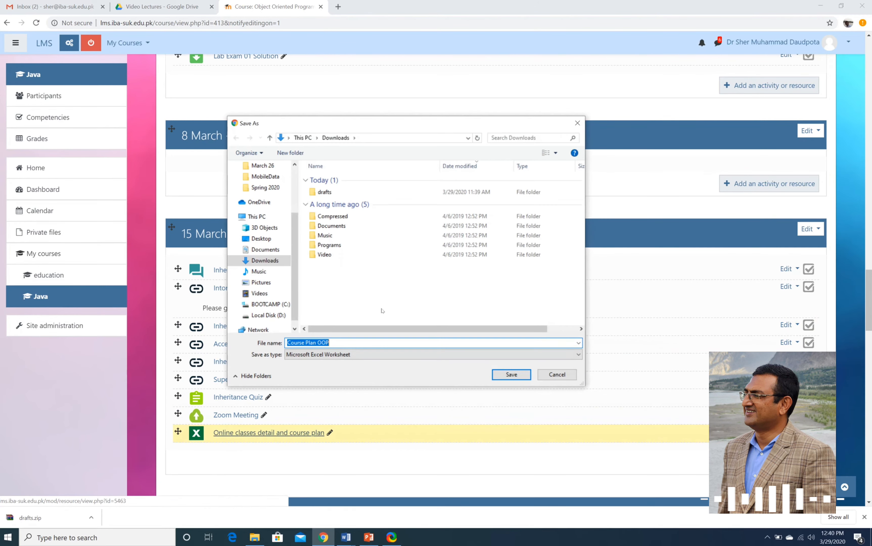
click(511, 374)
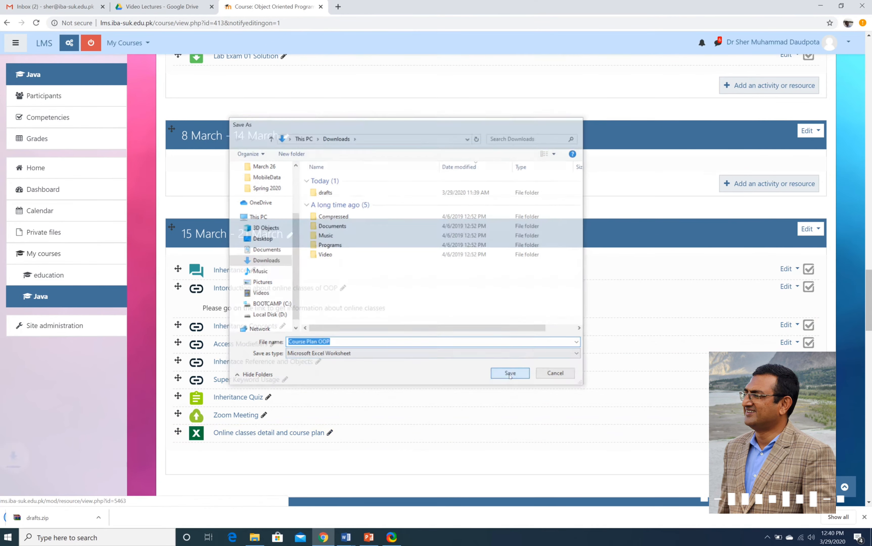
Show the downloaded Course Plan OOP workbook in its folder, then open it in Excel with editing enabled.
click(92, 517)
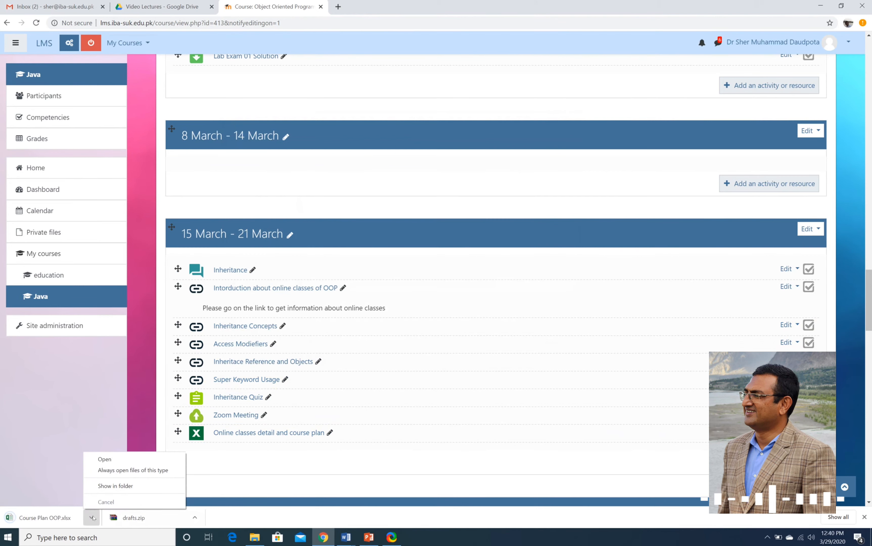
click(119, 485)
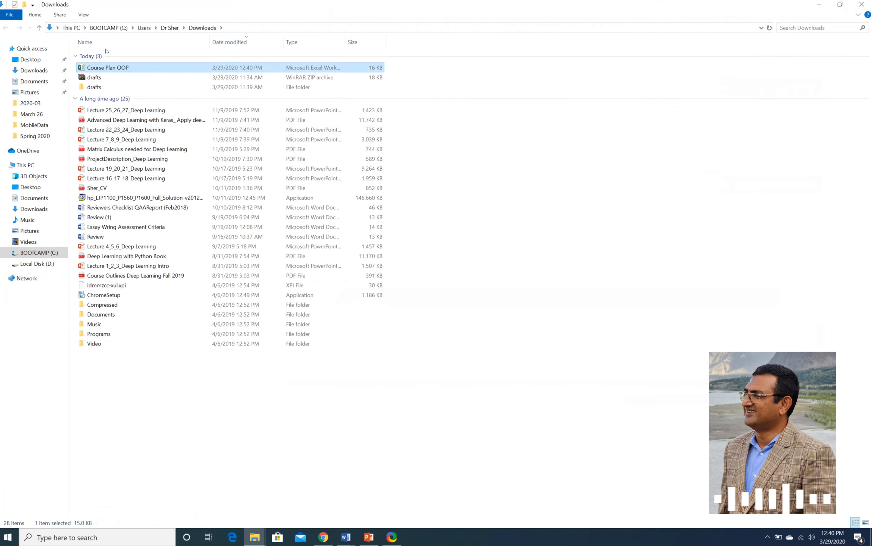
double_click(110, 68)
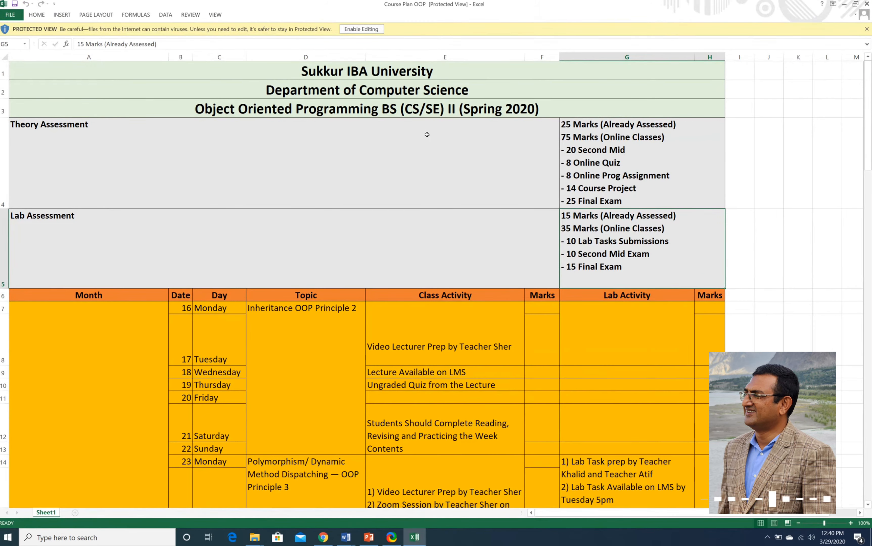
click(361, 29)
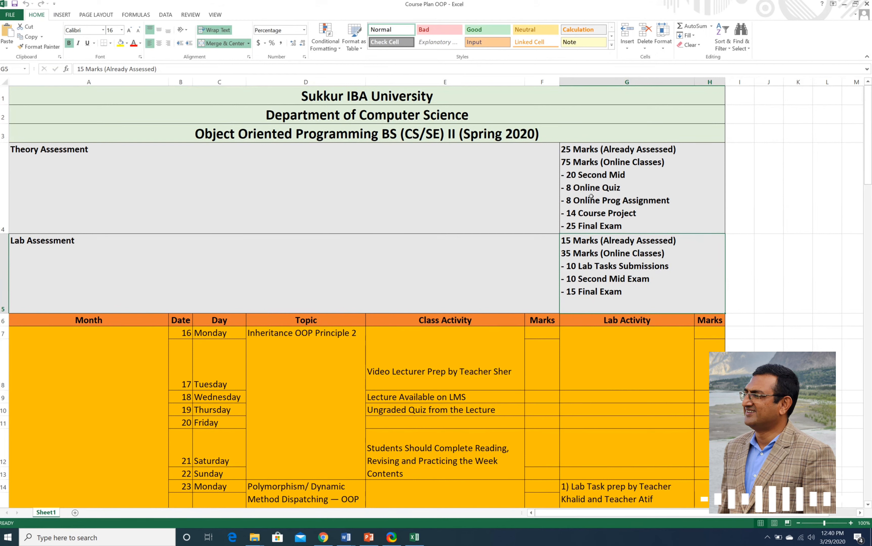
Highlight the "25 Marks (Already Assessed)" line in the Theory Assessment marks cell G4.
double_click(599, 151)
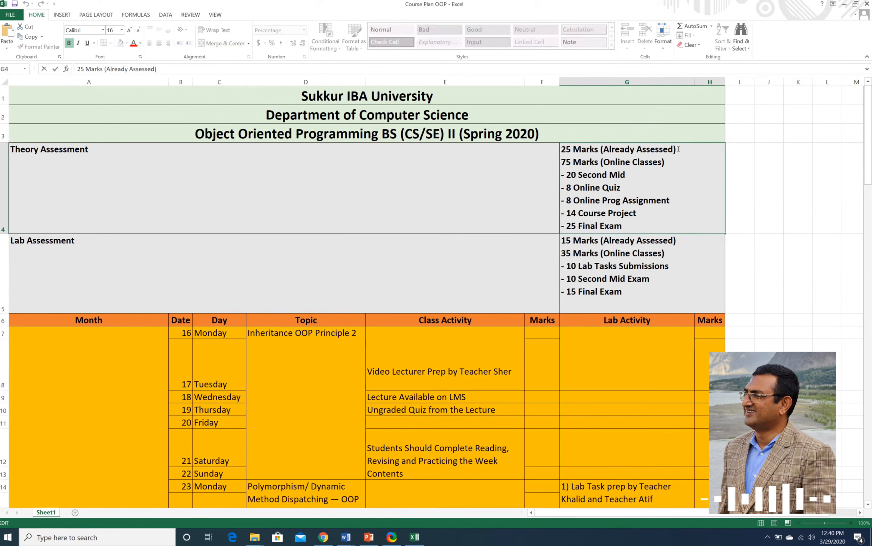
drag(686, 150, 555, 147)
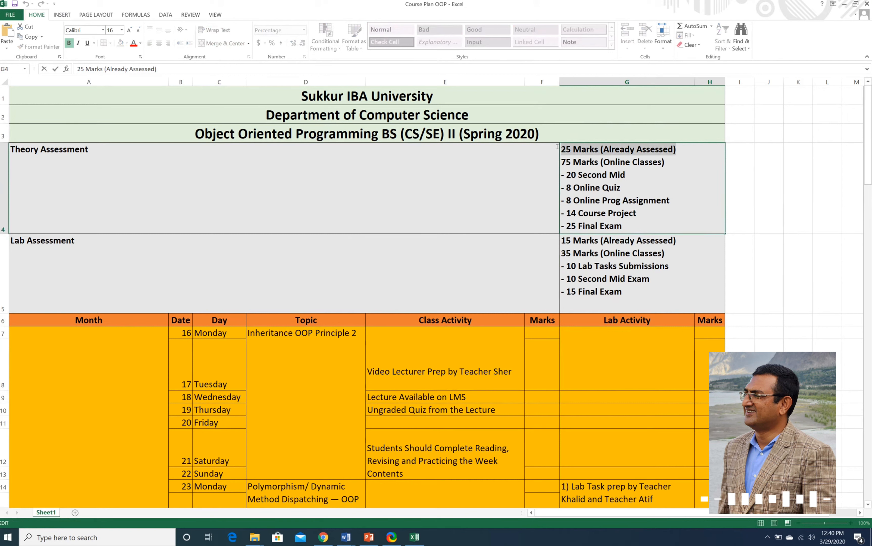
Highlight the 75 online-class marks breakdown in Theory Assessment cell G4, then point out its Second Mid, Online Quiz and Online Prog Assignment lines.
click(563, 161)
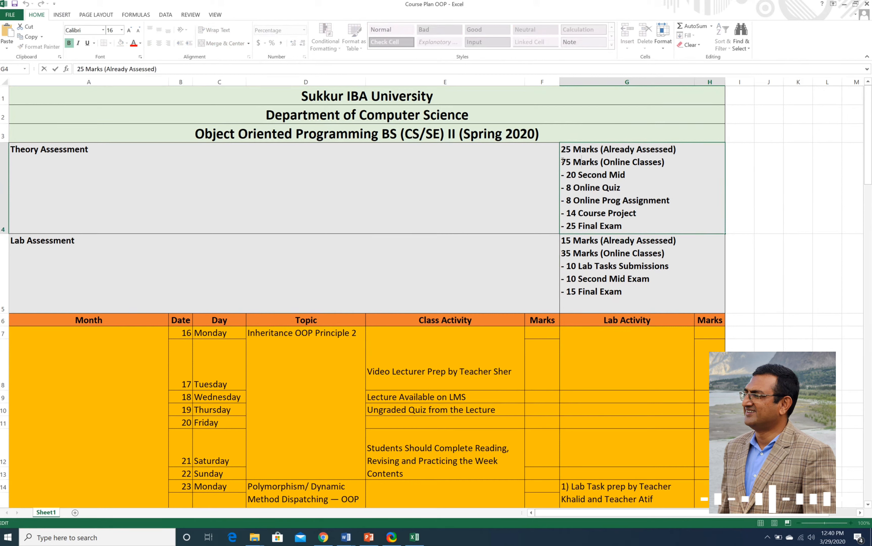
drag(562, 161, 674, 238)
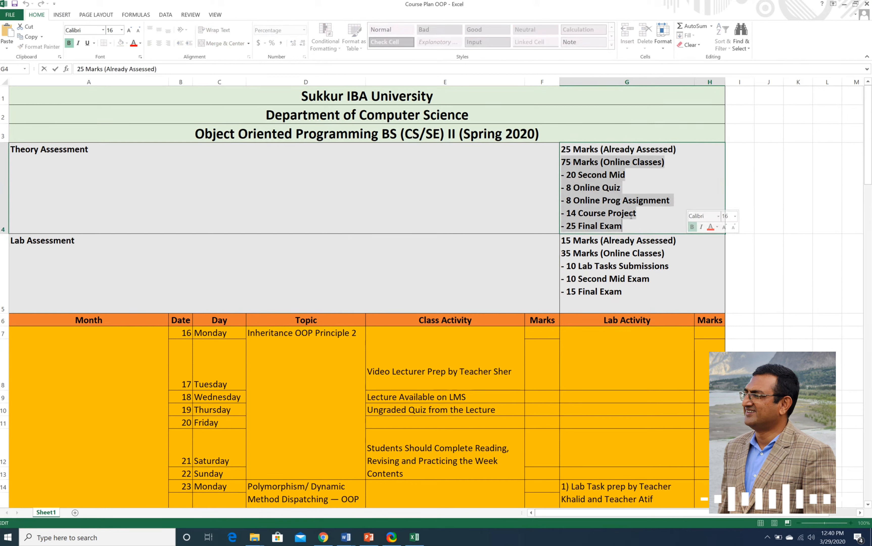
click(625, 176)
drag(619, 175, 566, 175)
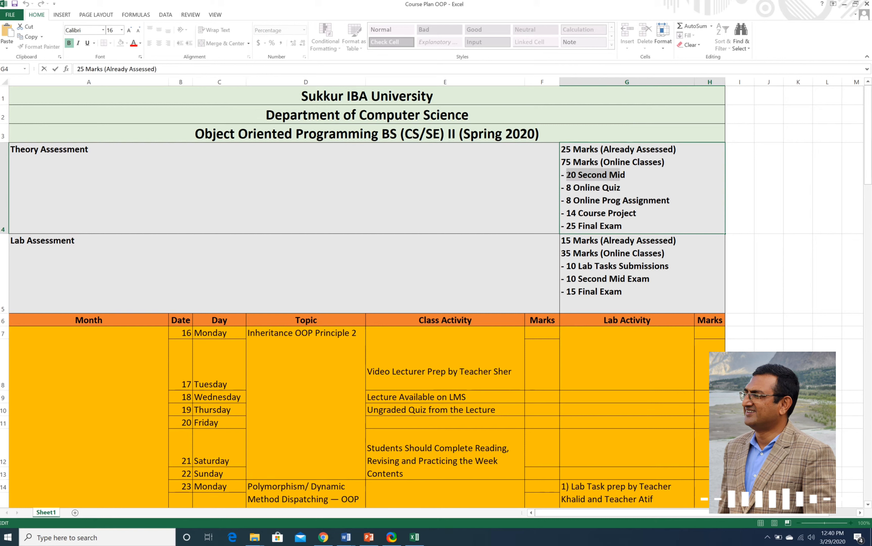
click(596, 189)
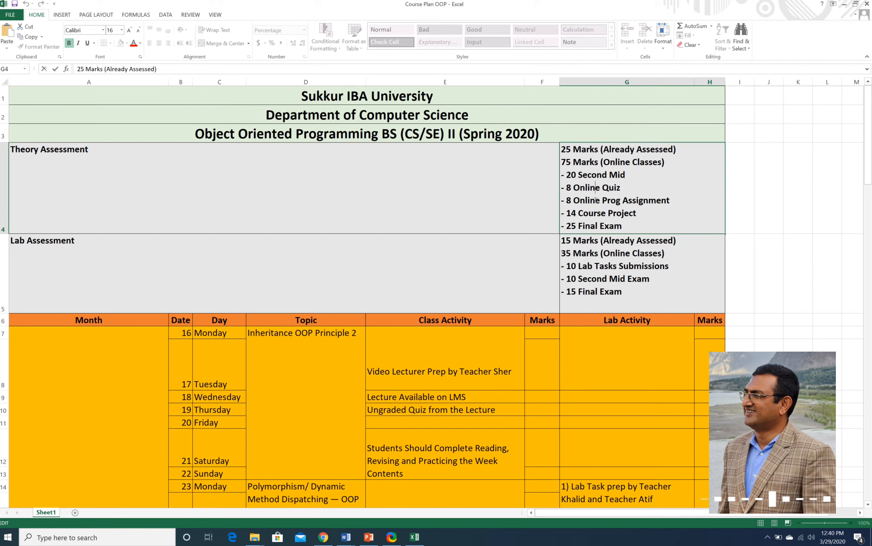
click(595, 200)
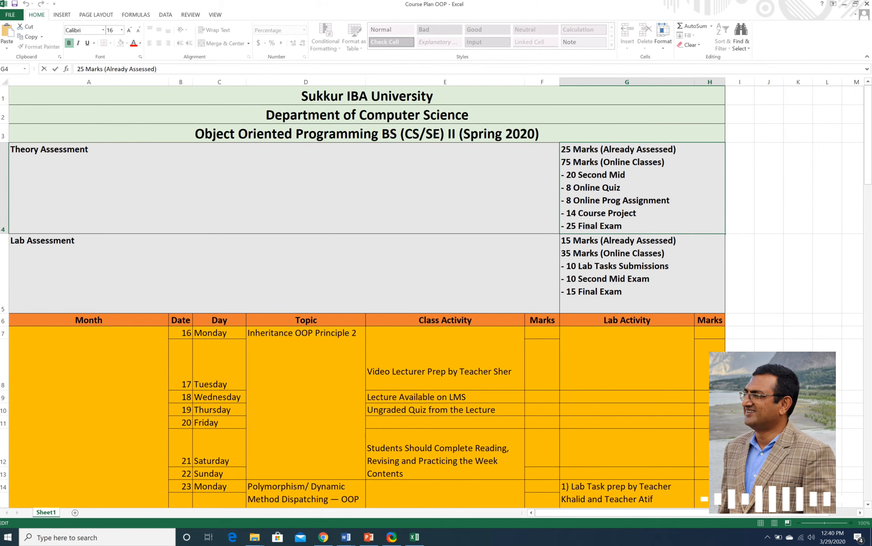
Highlight the "15 Marks (Already Assessed)" line in Lab Assessment cell G5 and point out its online classes and lab task submission lines.
scroll(588, 226, down, 5)
scroll(588, 226, up, 5)
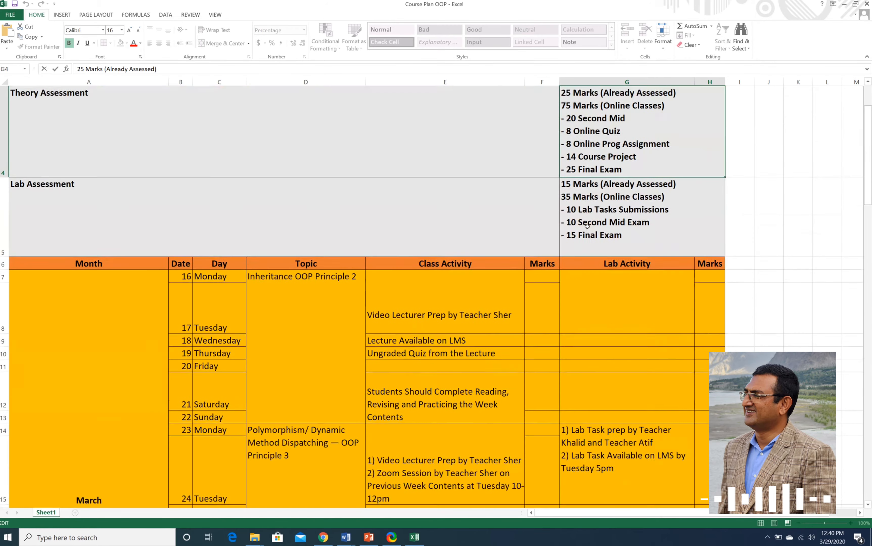
click(687, 243)
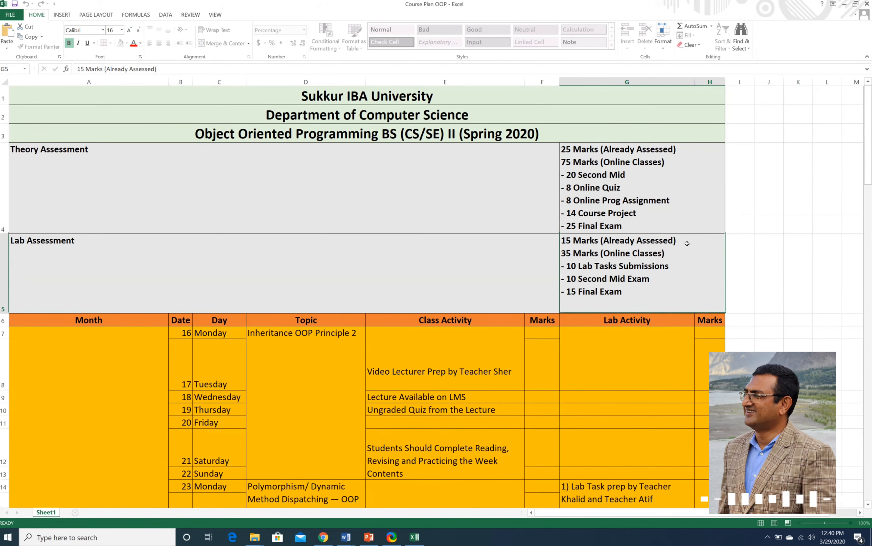
double_click(680, 240)
drag(680, 240, 562, 241)
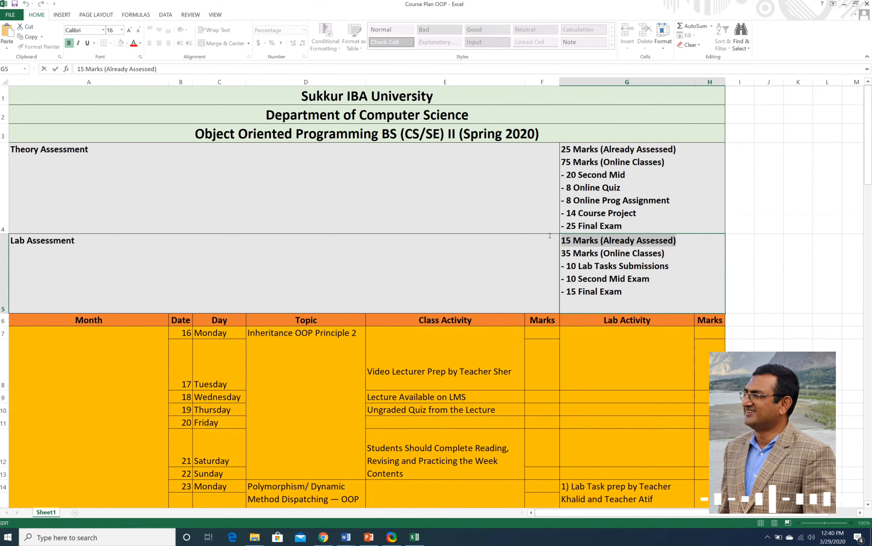
click(567, 253)
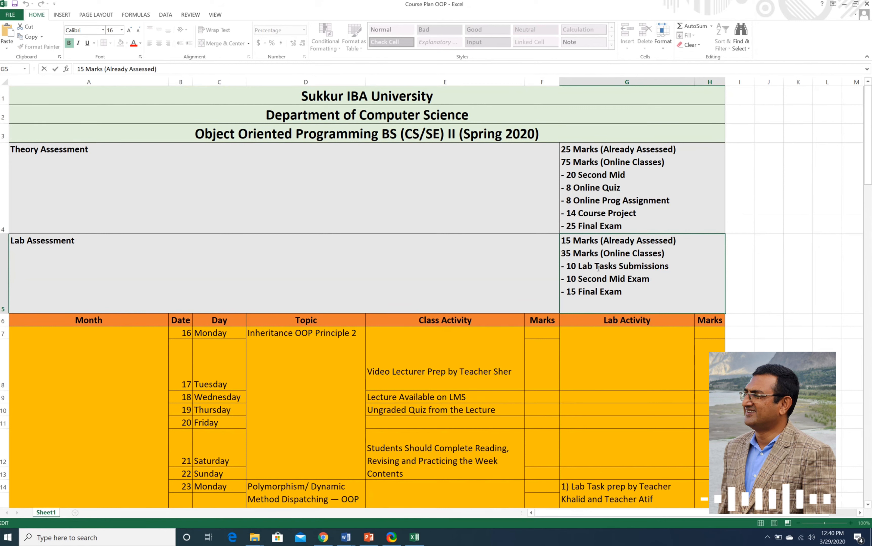
click(588, 267)
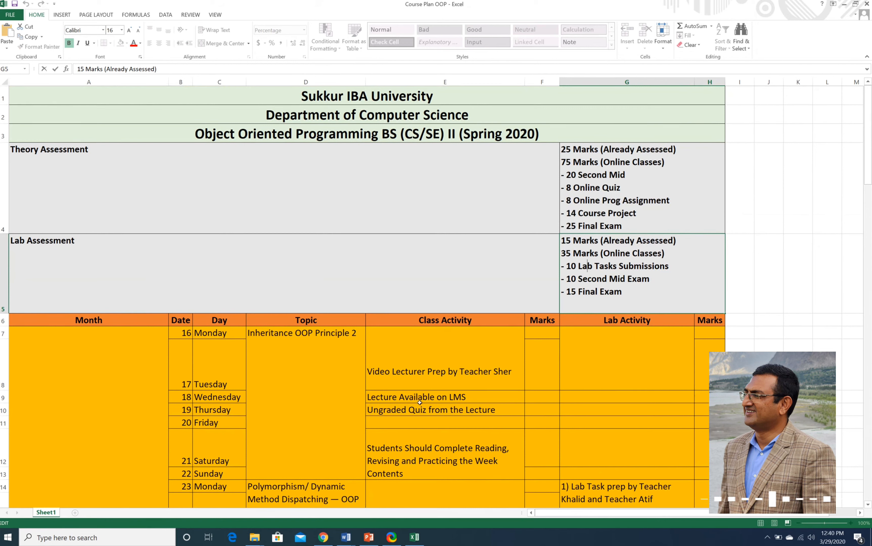
Look through the whole course schedule from March down to the June final exam and project submission rows, and return to the assessment summary.
scroll(420, 402, down, 4)
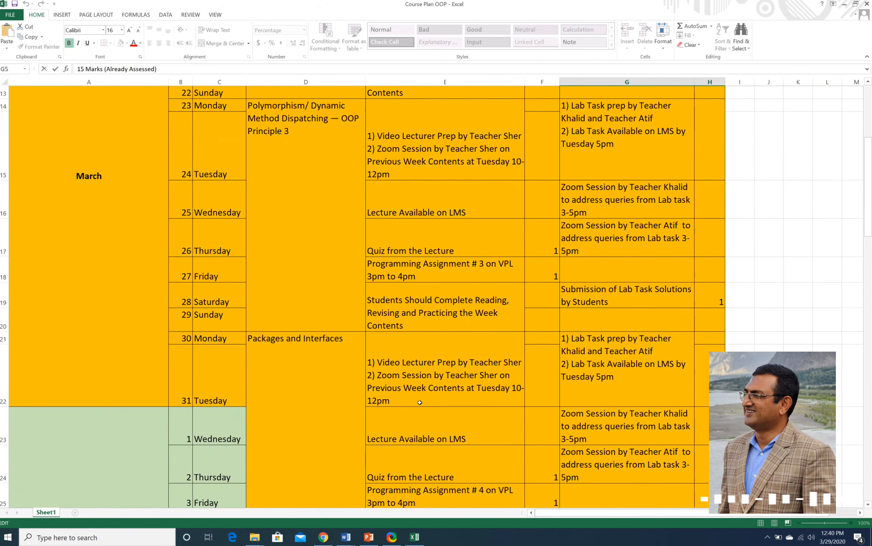
scroll(420, 402, up, 4)
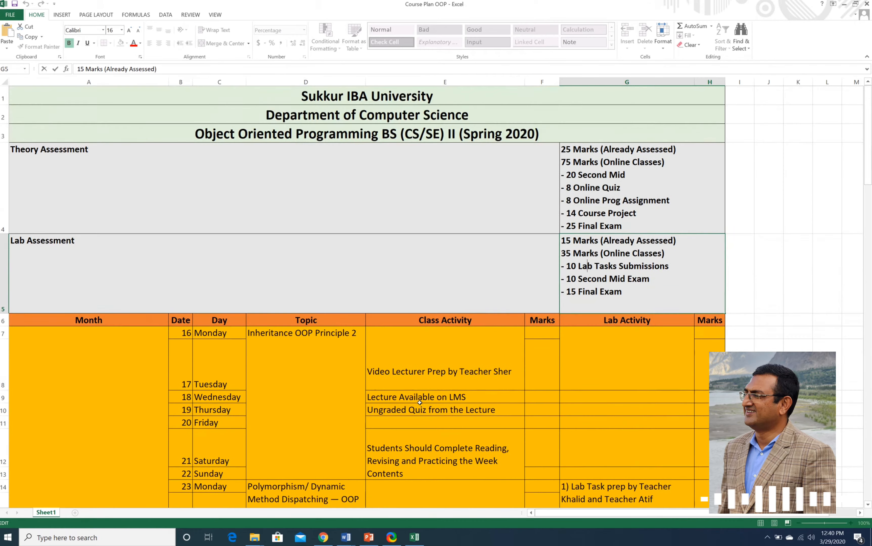
scroll(420, 402, down, 2)
scroll(420, 402, down, 8)
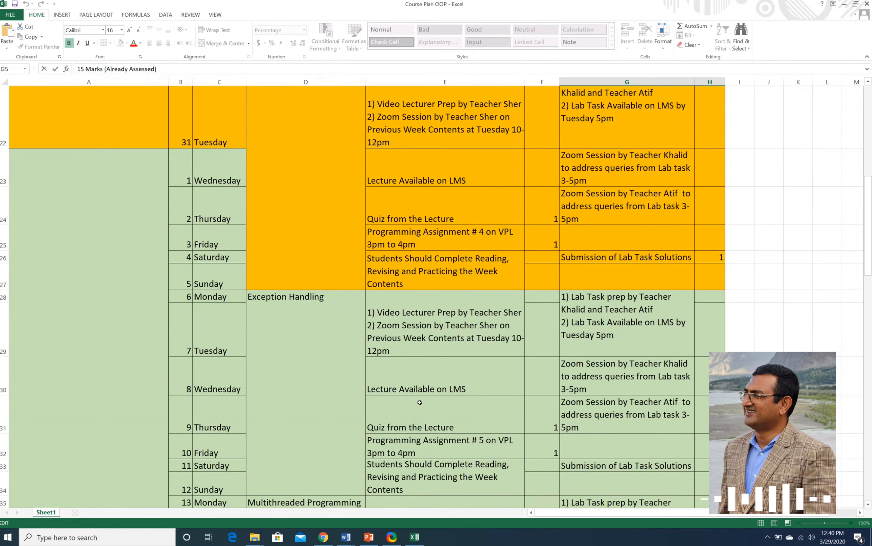
scroll(420, 402, down, 16)
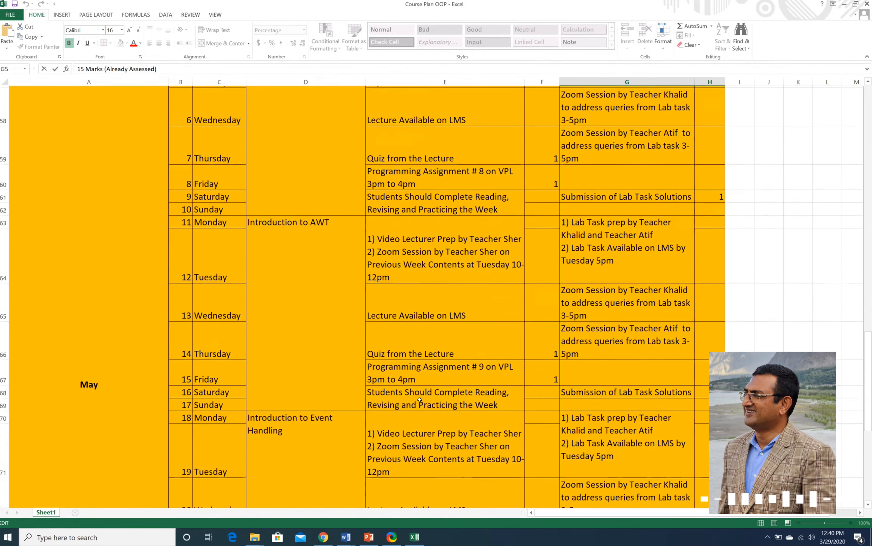
scroll(420, 400, down, 1)
scroll(420, 400, up, 2)
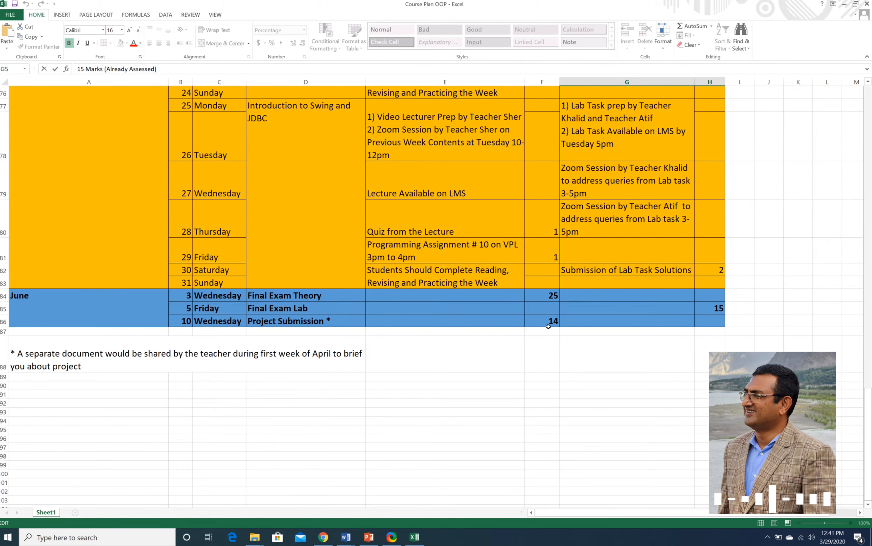
scroll(549, 326, up, 20)
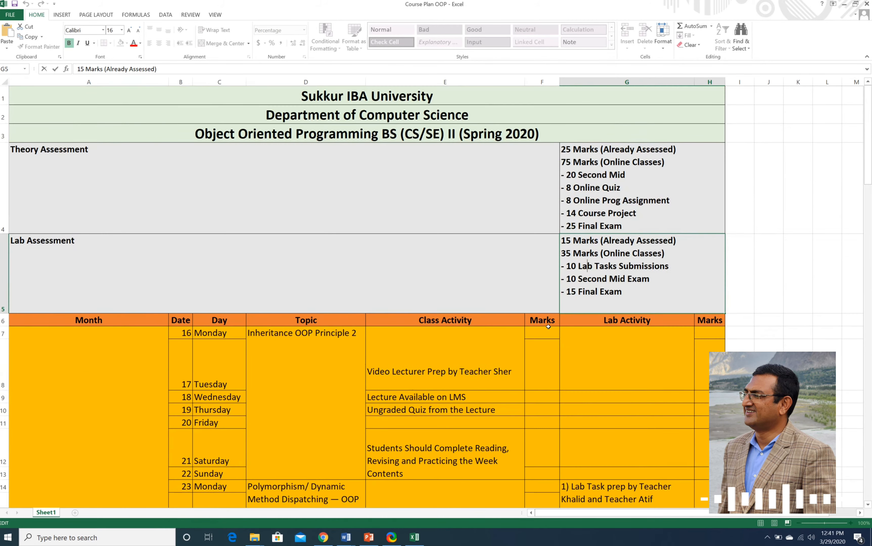
Select the Packages and Interfaces topic cell D21 and review its week's schedule against the Class Activity and Lab Activity column headings.
scroll(548, 326, down, 3)
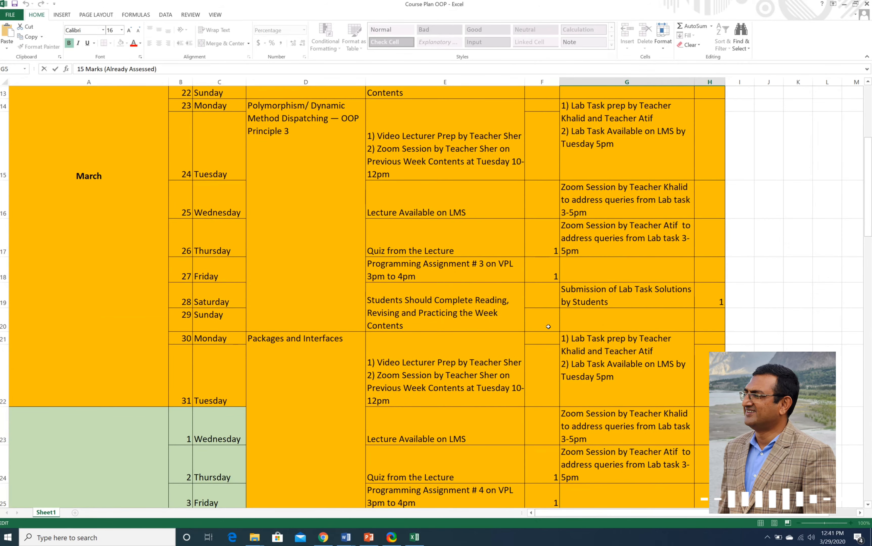
click(269, 390)
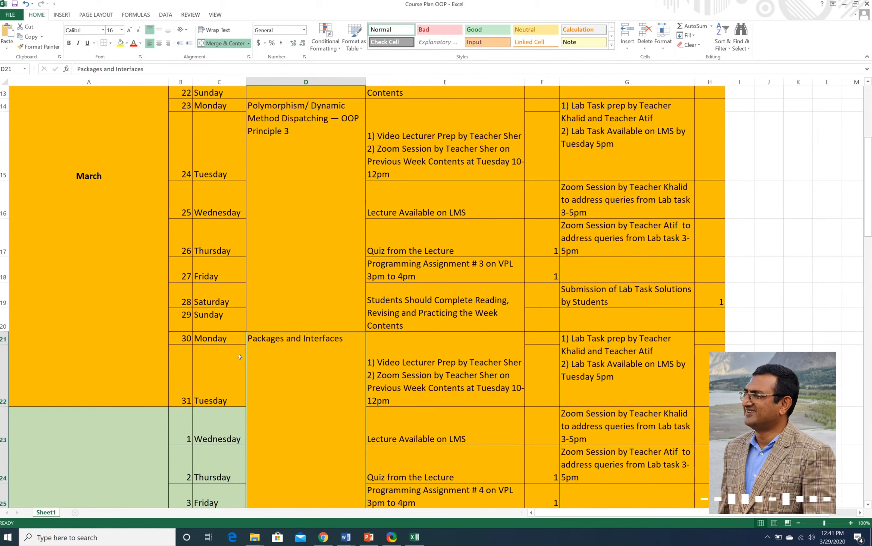
scroll(240, 357, down, 1)
scroll(240, 357, down, 1)
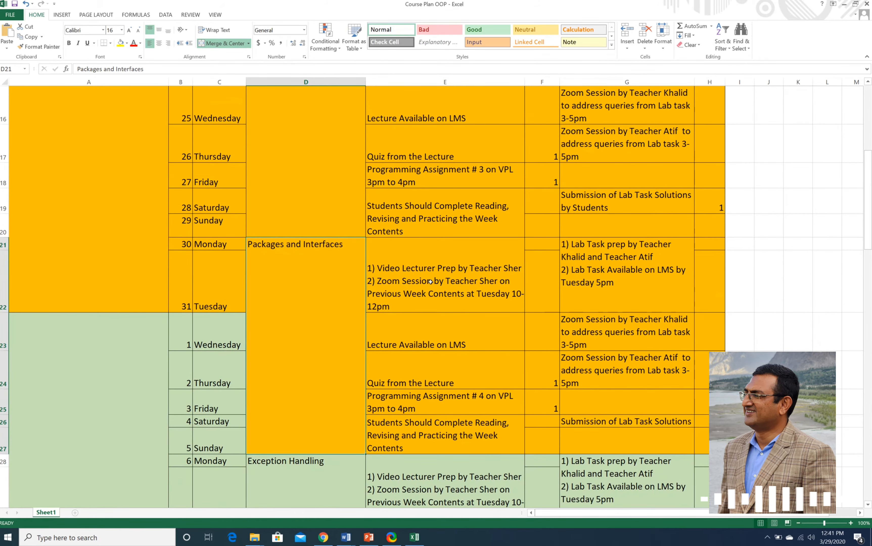
scroll(430, 282, up, 5)
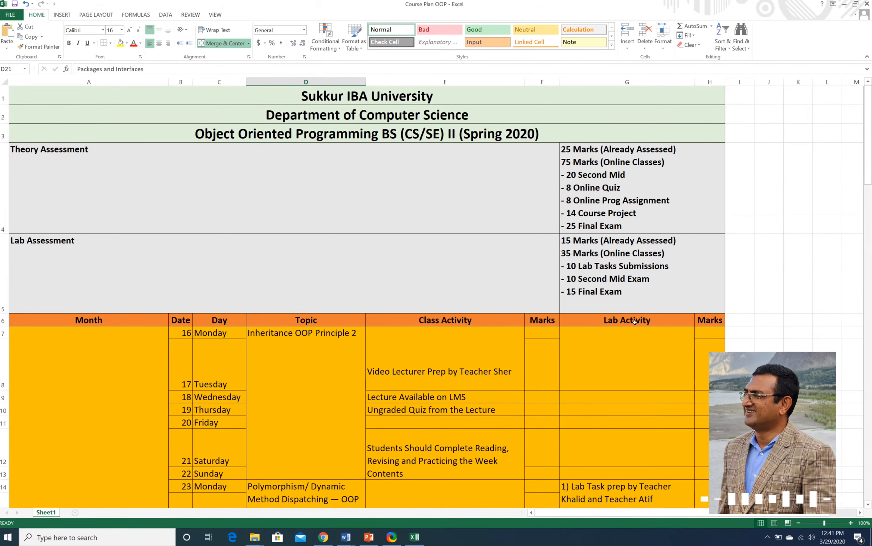
scroll(635, 321, down, 3)
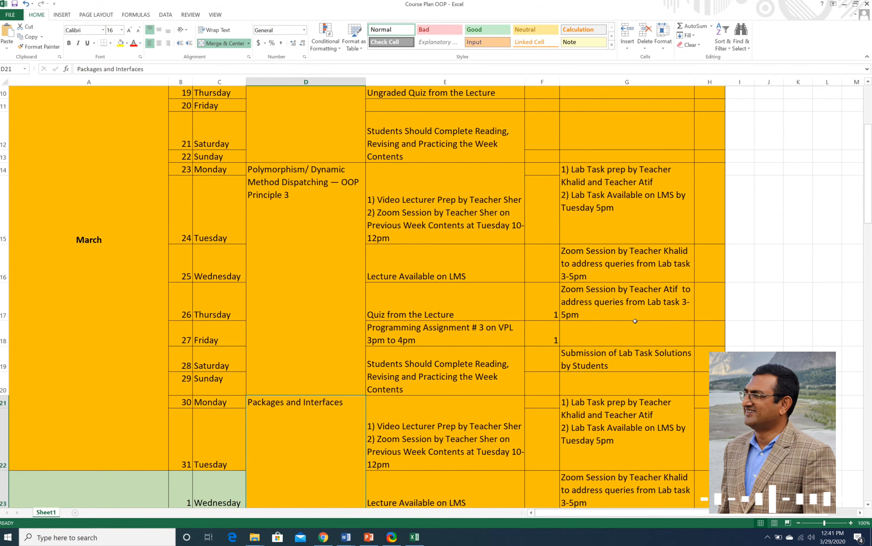
scroll(635, 321, down, 3)
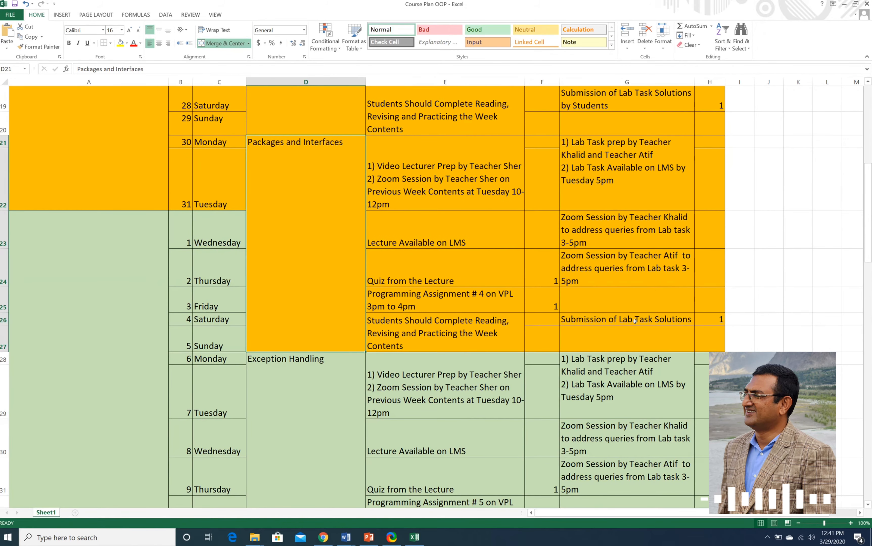
Walk through the Packages and Interfaces class activities: video lecture and Zoom session, lecture on LMS, and Thursday's quiz with its marks cell.
click(400, 168)
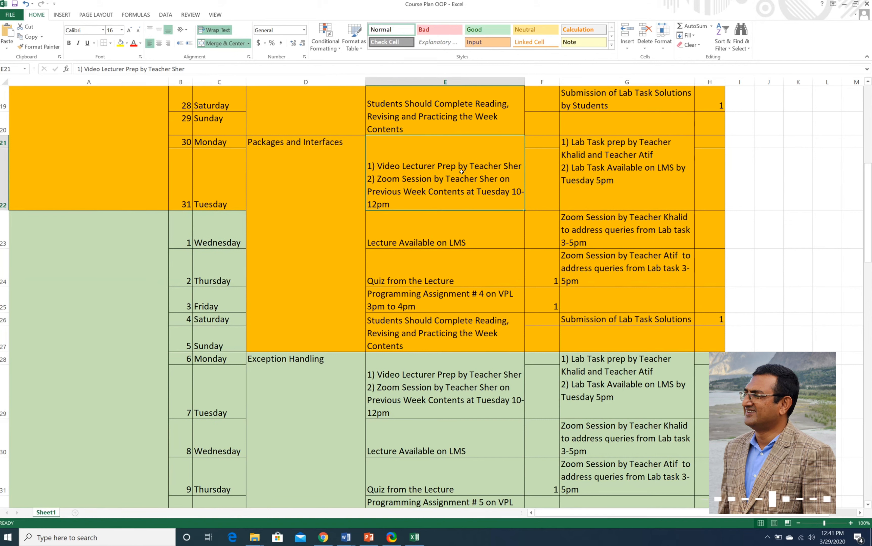
double_click(396, 180)
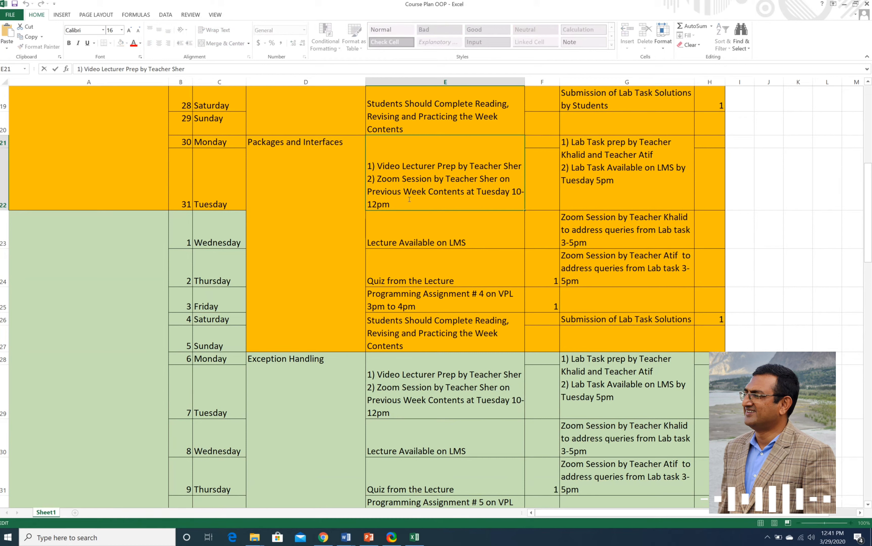
click(403, 243)
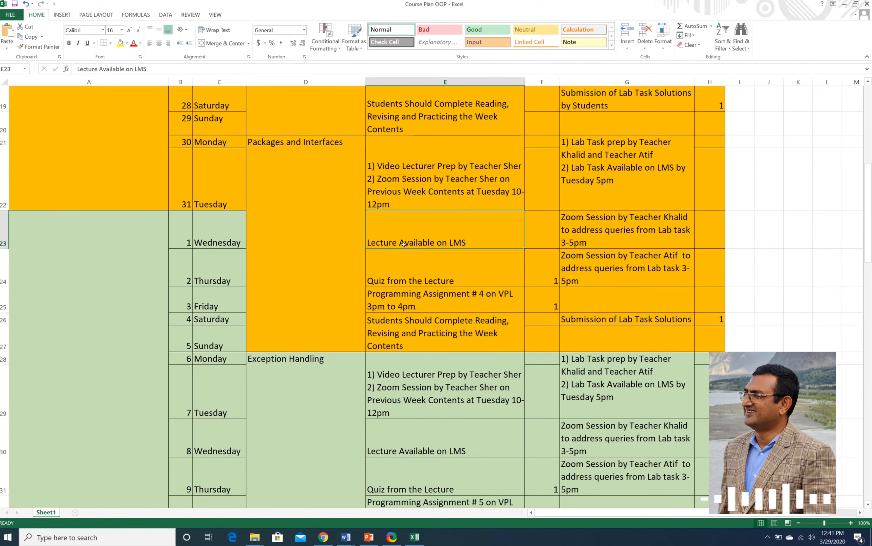
click(413, 283)
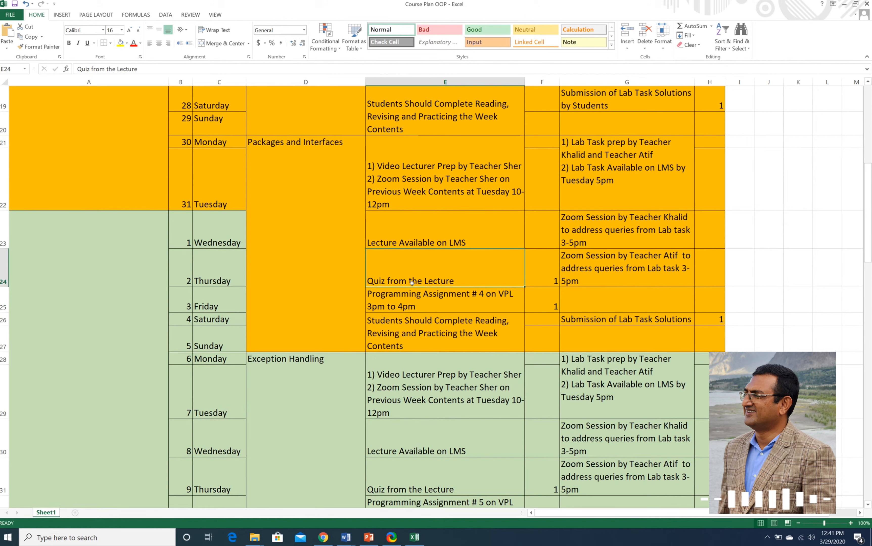
click(544, 273)
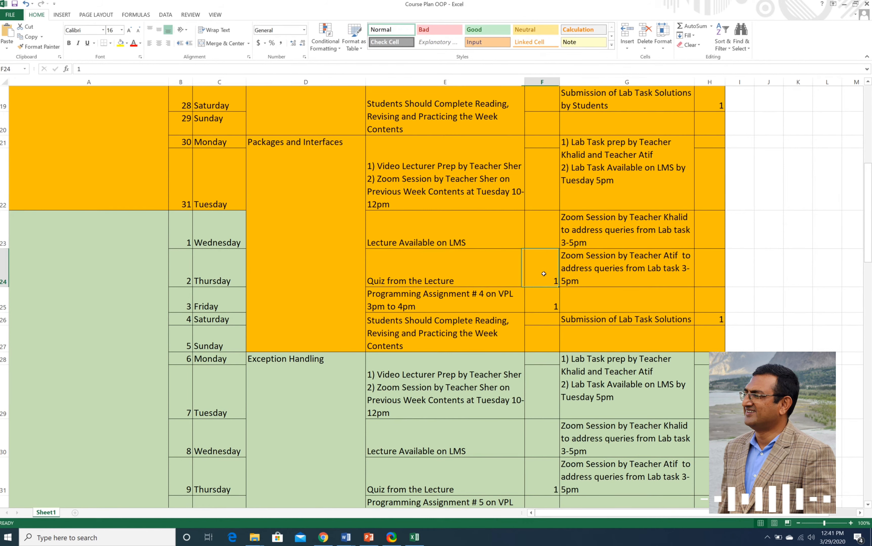
click(464, 283)
Check the assessment breakdown and mid exam rows, then point out Programming Assignment # 4, its marks cell F25 and the weekend reading activity E26.
scroll(590, 213, up, 6)
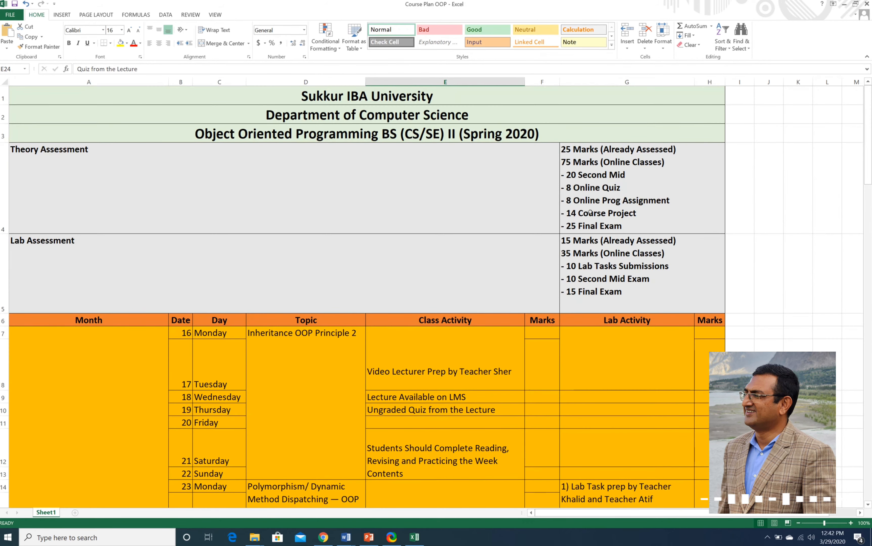
scroll(600, 189, down, 12)
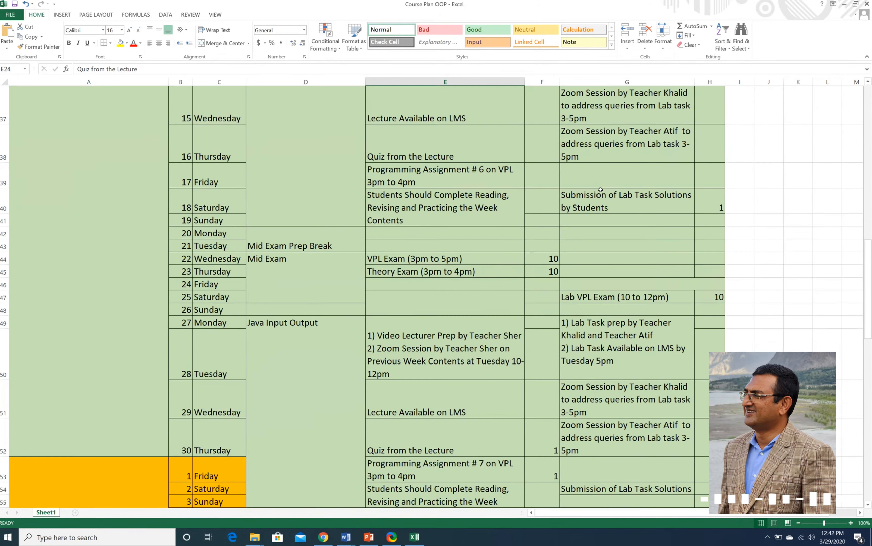
scroll(600, 189, up, 10)
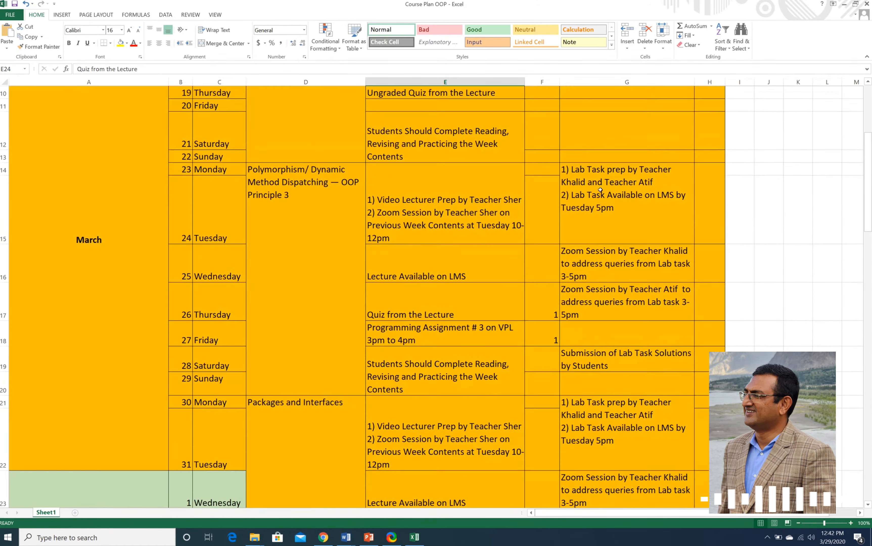
scroll(600, 189, up, 3)
scroll(600, 189, down, 4)
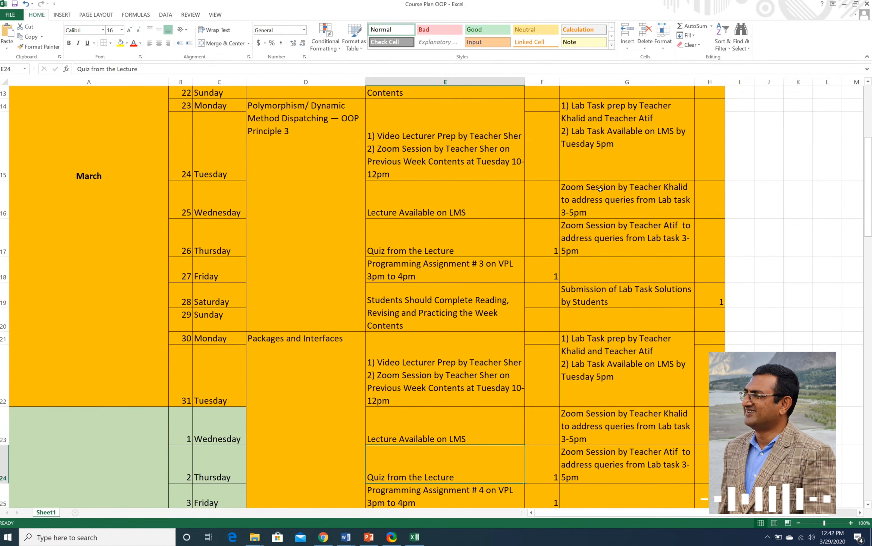
click(414, 495)
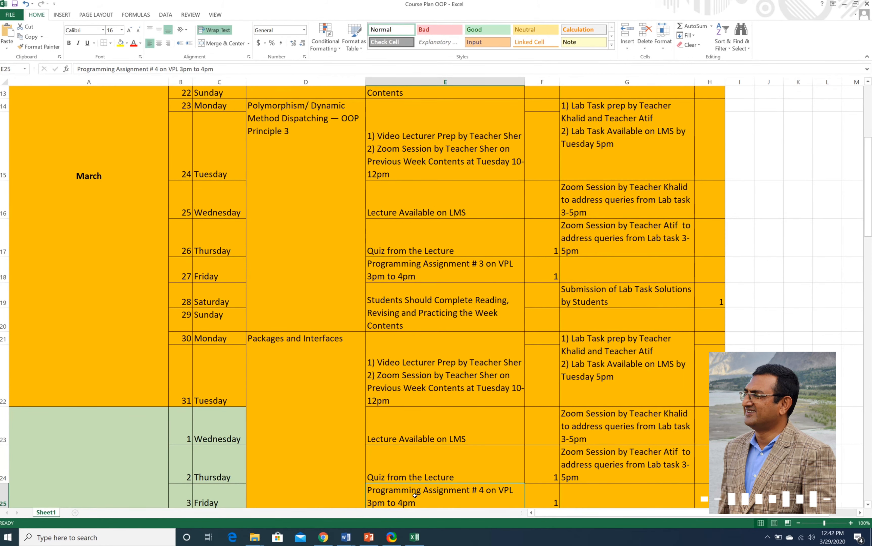
scroll(414, 496, down, 1)
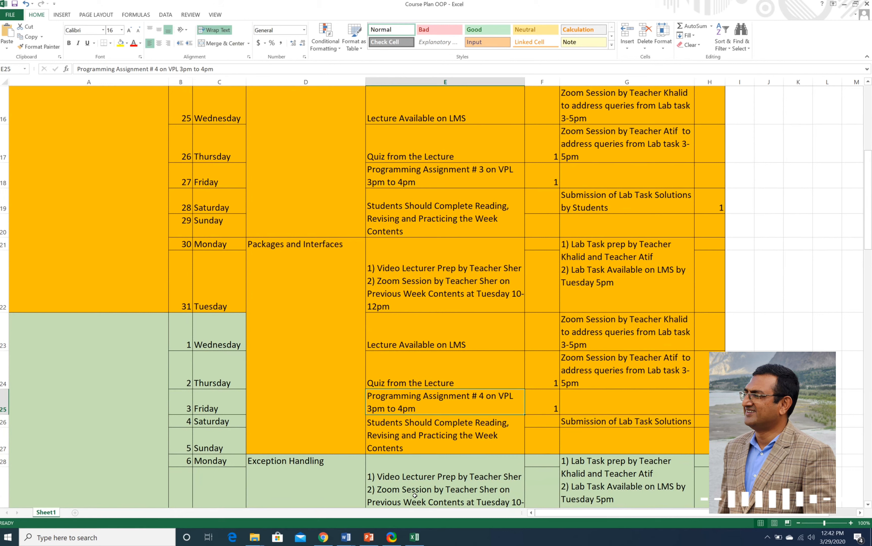
click(558, 406)
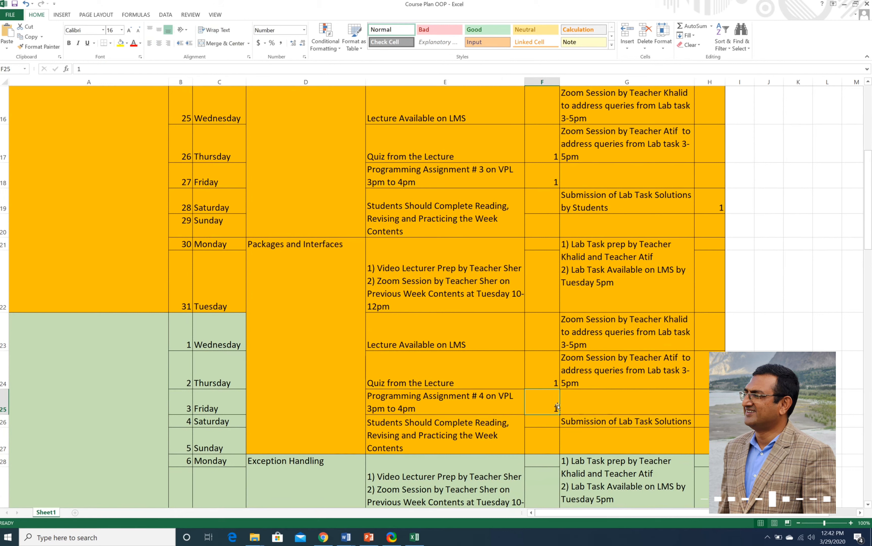
click(448, 428)
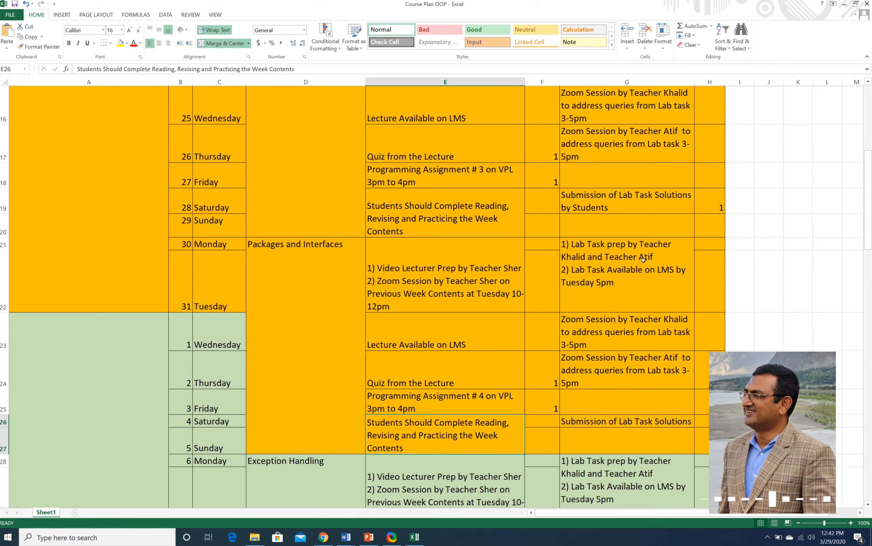
Walk through the Packages and Interfaces lab activities: lab task preparation G21, the Zoom sessions G23 and G24, and the lab solution submission G26.
click(632, 268)
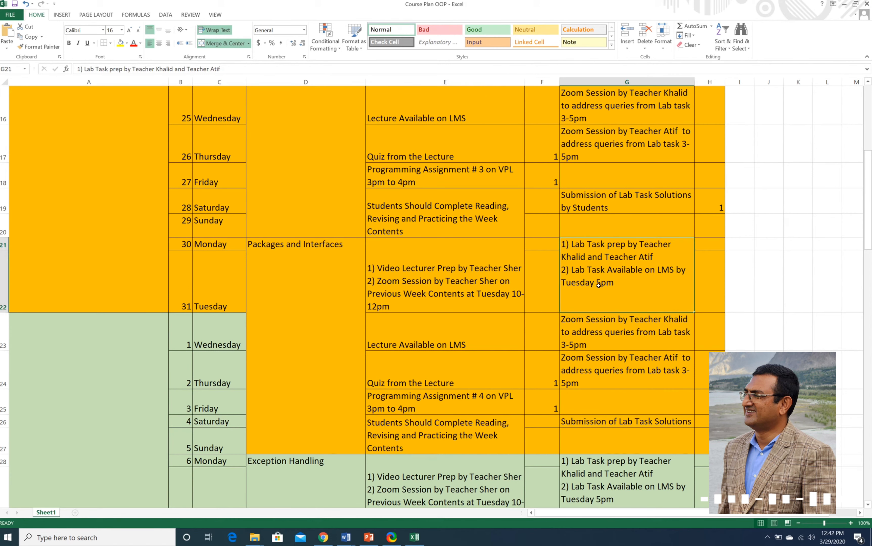
click(594, 340)
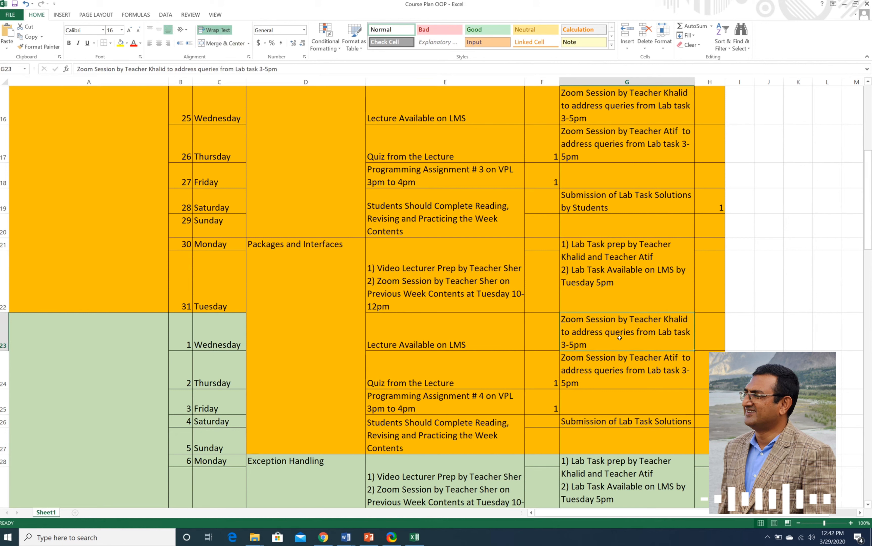
click(615, 370)
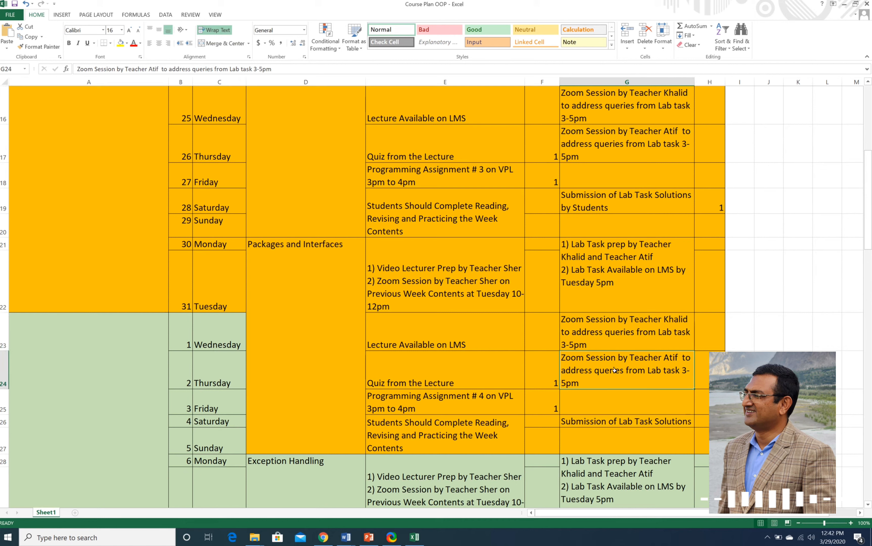
click(623, 319)
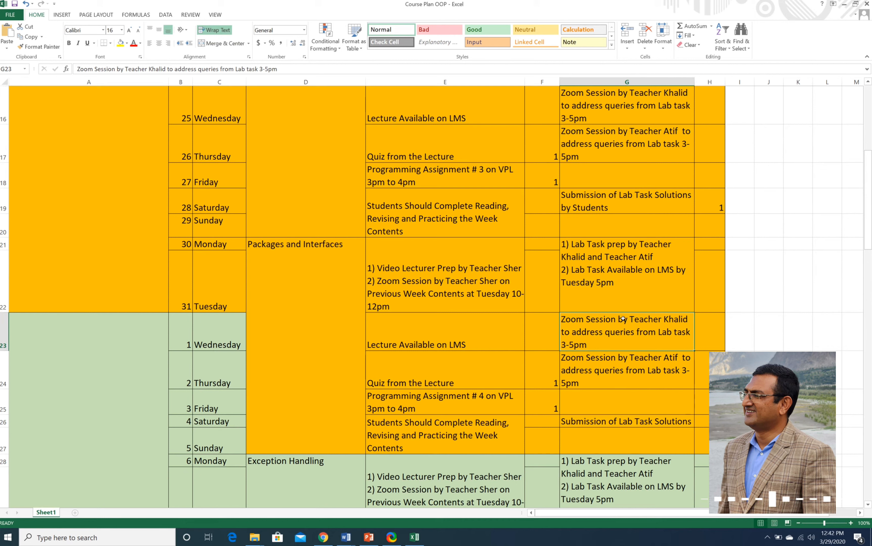
click(606, 370)
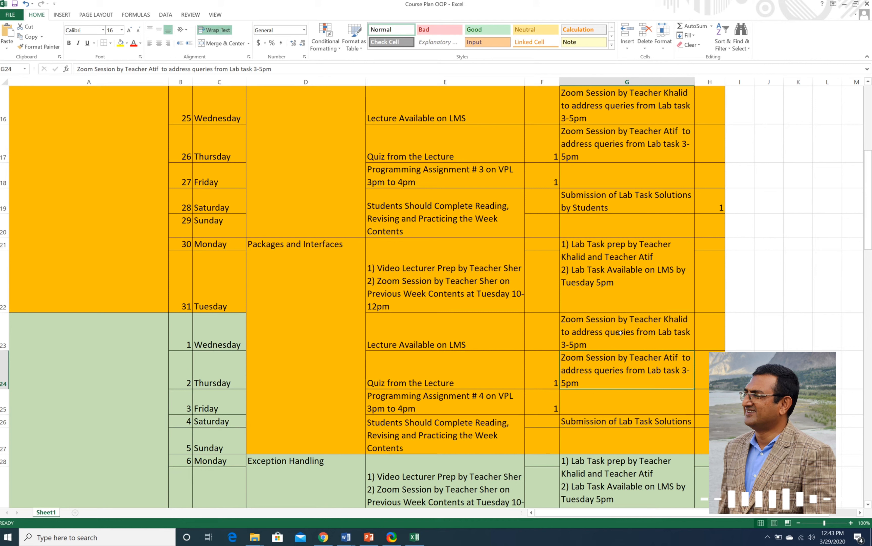
click(630, 274)
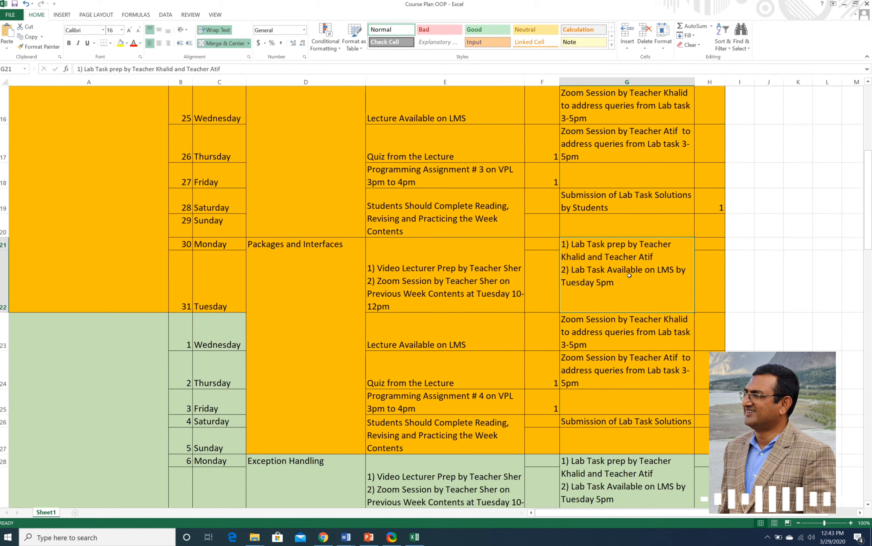
click(610, 424)
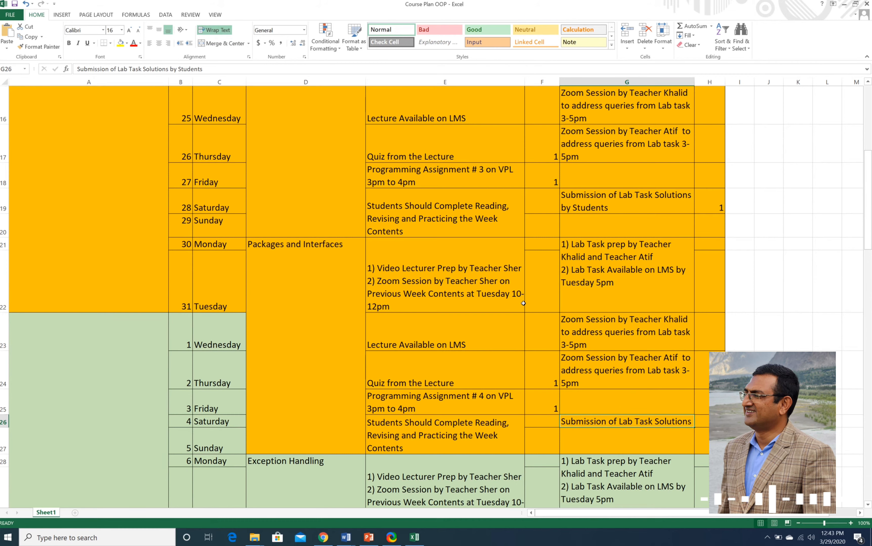
Point out the Mid Exam cell D44, look through the remaining weeks' schedule, and return to the assessment summary above it.
scroll(523, 303, down, 5)
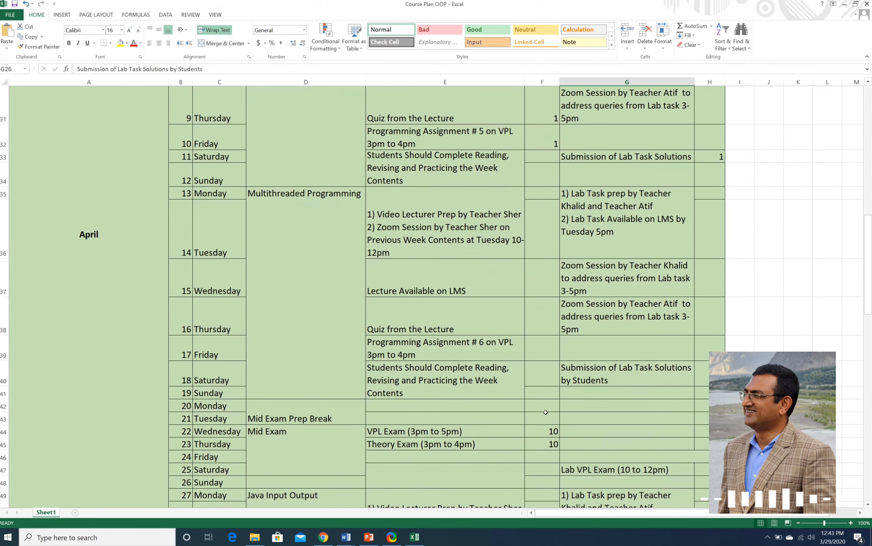
click(294, 436)
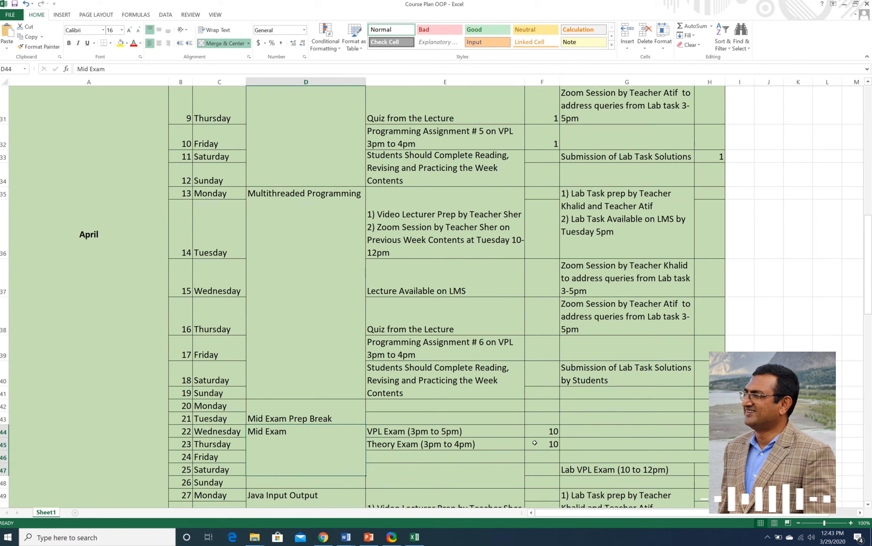
scroll(533, 445, down, 3)
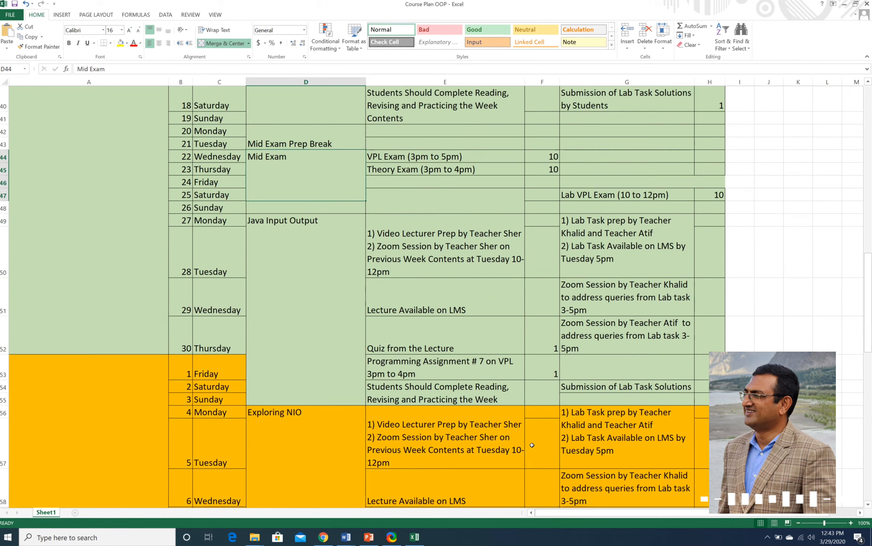
scroll(532, 445, down, 3)
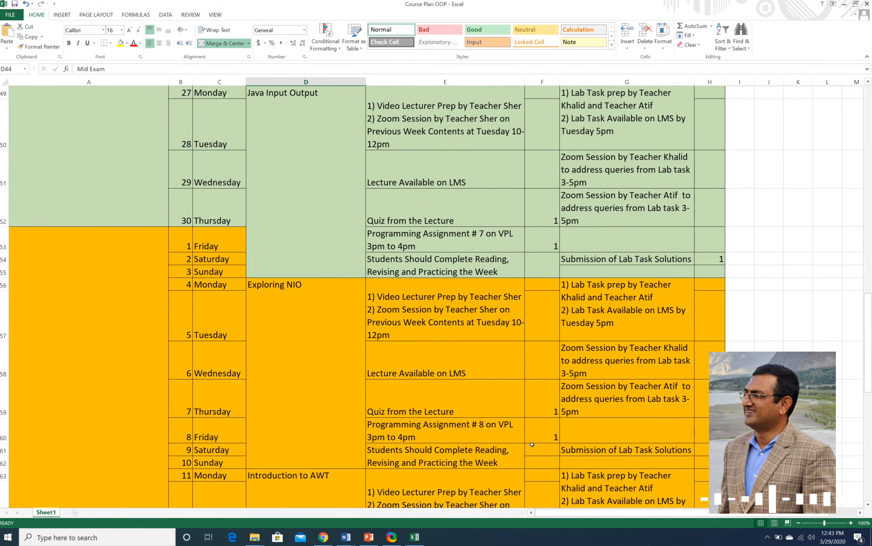
scroll(532, 444, down, 10)
scroll(532, 444, up, 12)
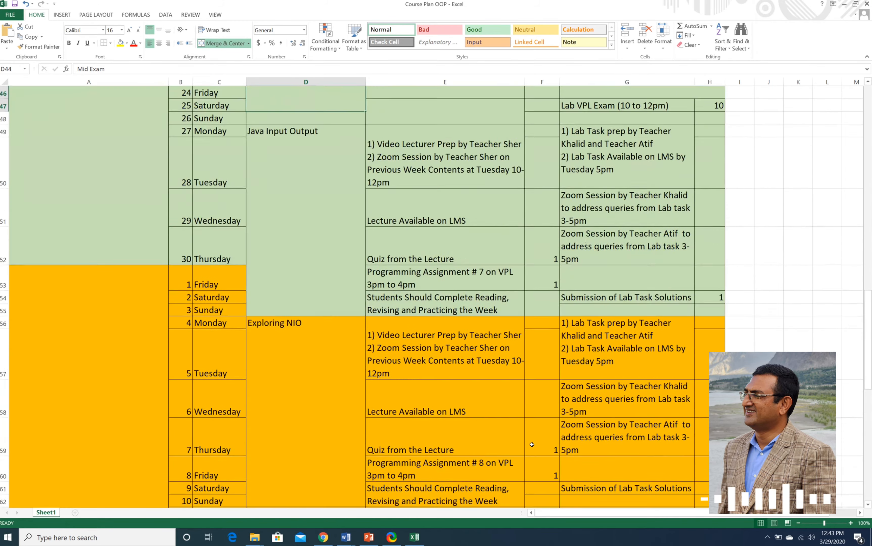
scroll(533, 444, up, 15)
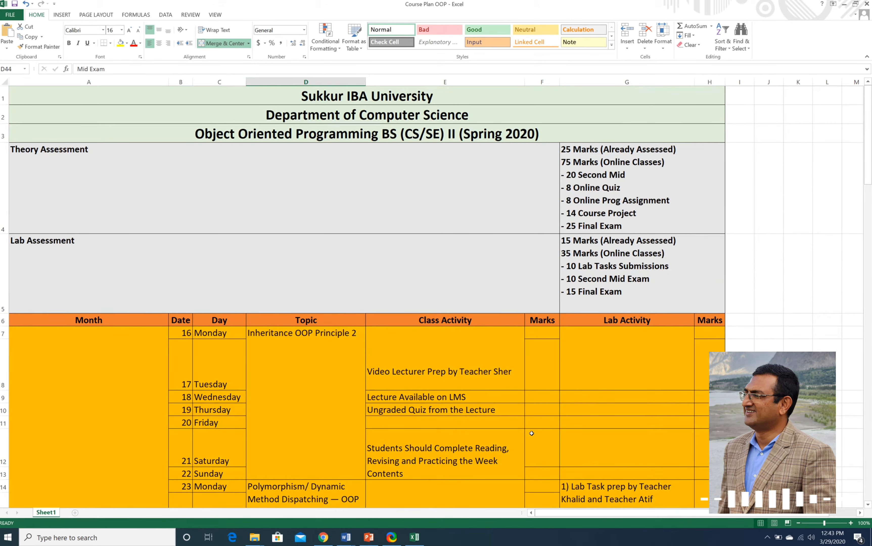
Switch from the course plan workbook back to the Java course page on the LMS in Chrome.
key(alt+Tab)
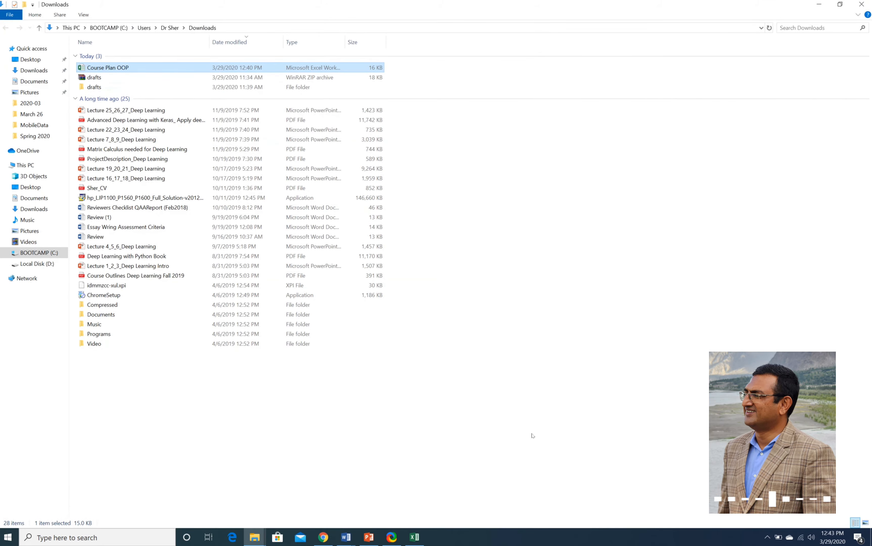
key(alt+Tab)
key(alt+Tab)
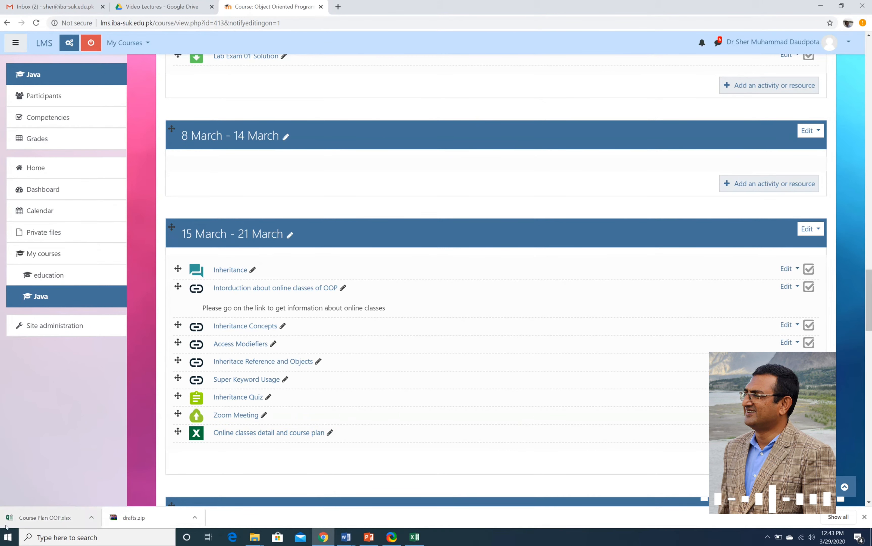
Show the teacher's contact e-mail and phone number in a Notepad note, and close the note without saving.
click(7, 538)
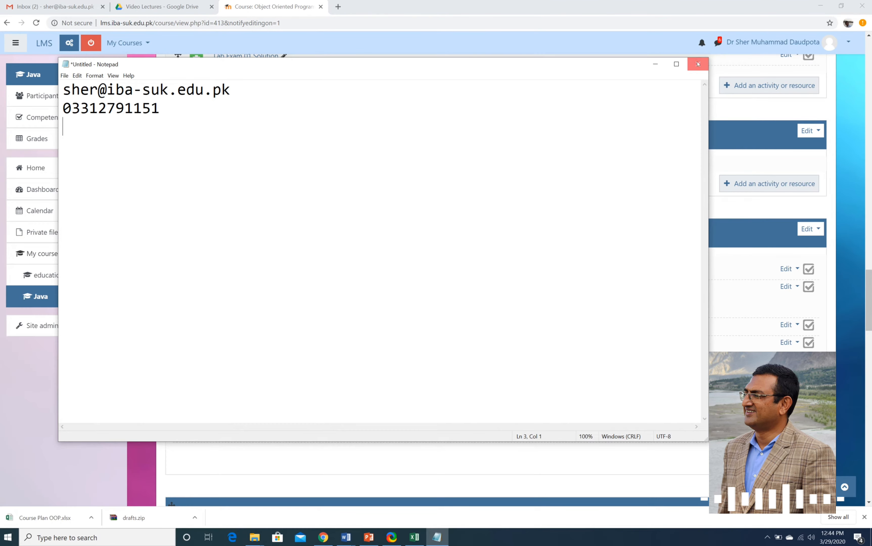
click(697, 64)
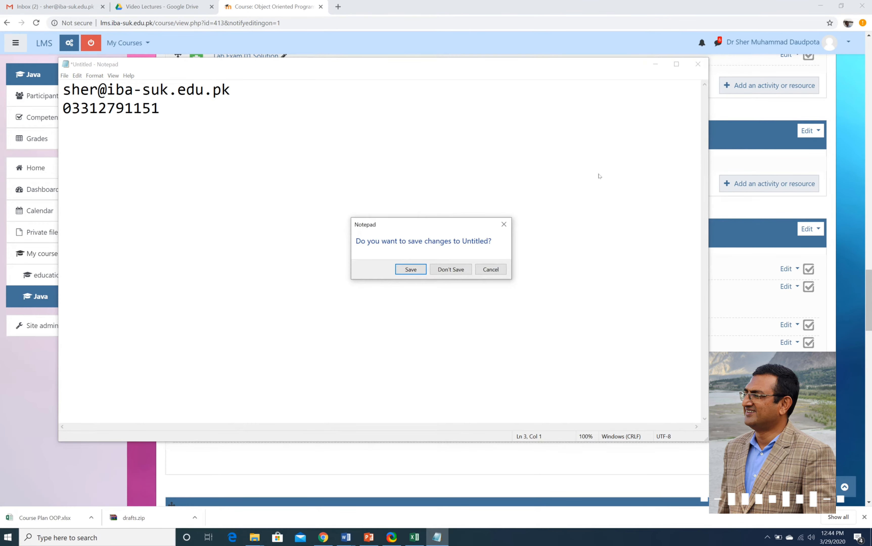
click(451, 269)
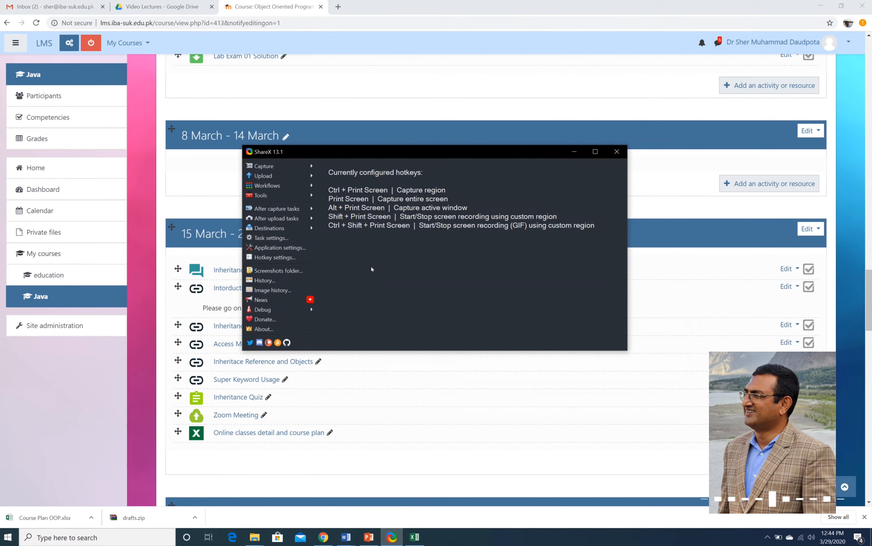
Bring up ShareX's workflow commands for starting or stopping the custom-region screen recording.
mouse_move(269, 186)
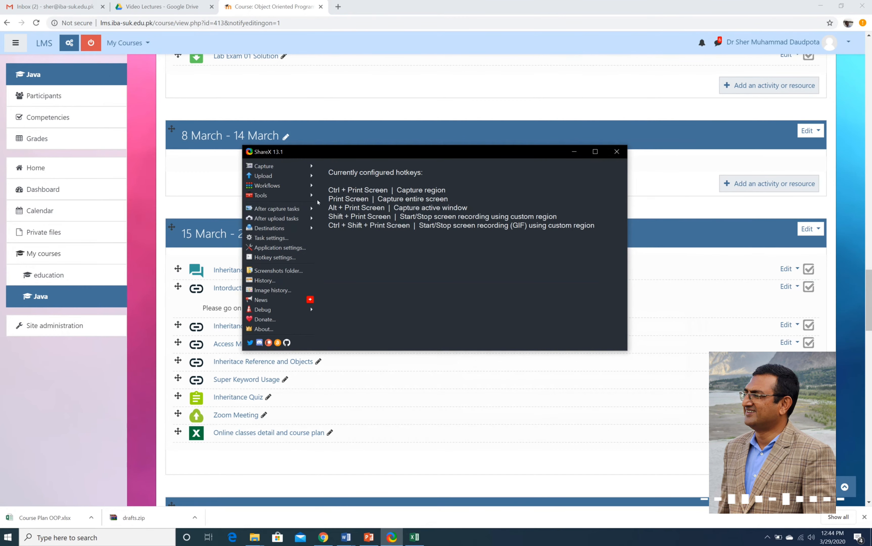
mouse_move(295, 185)
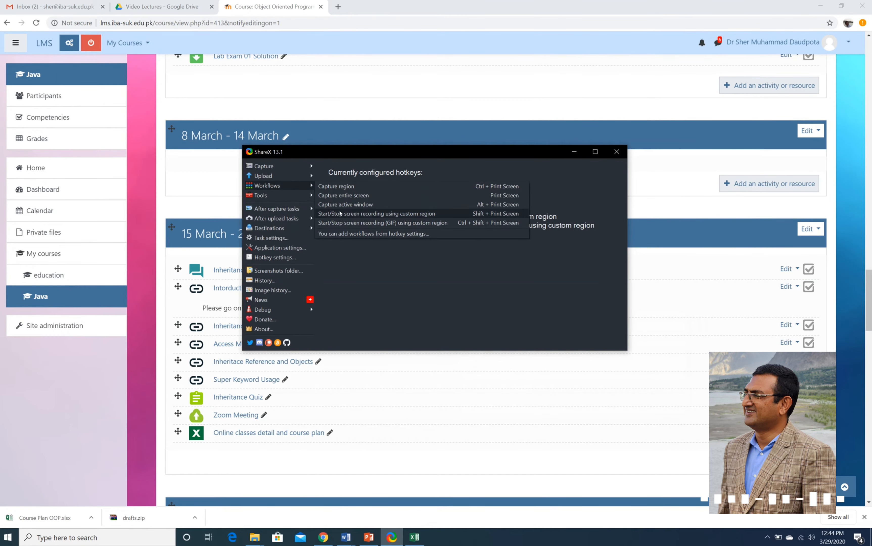